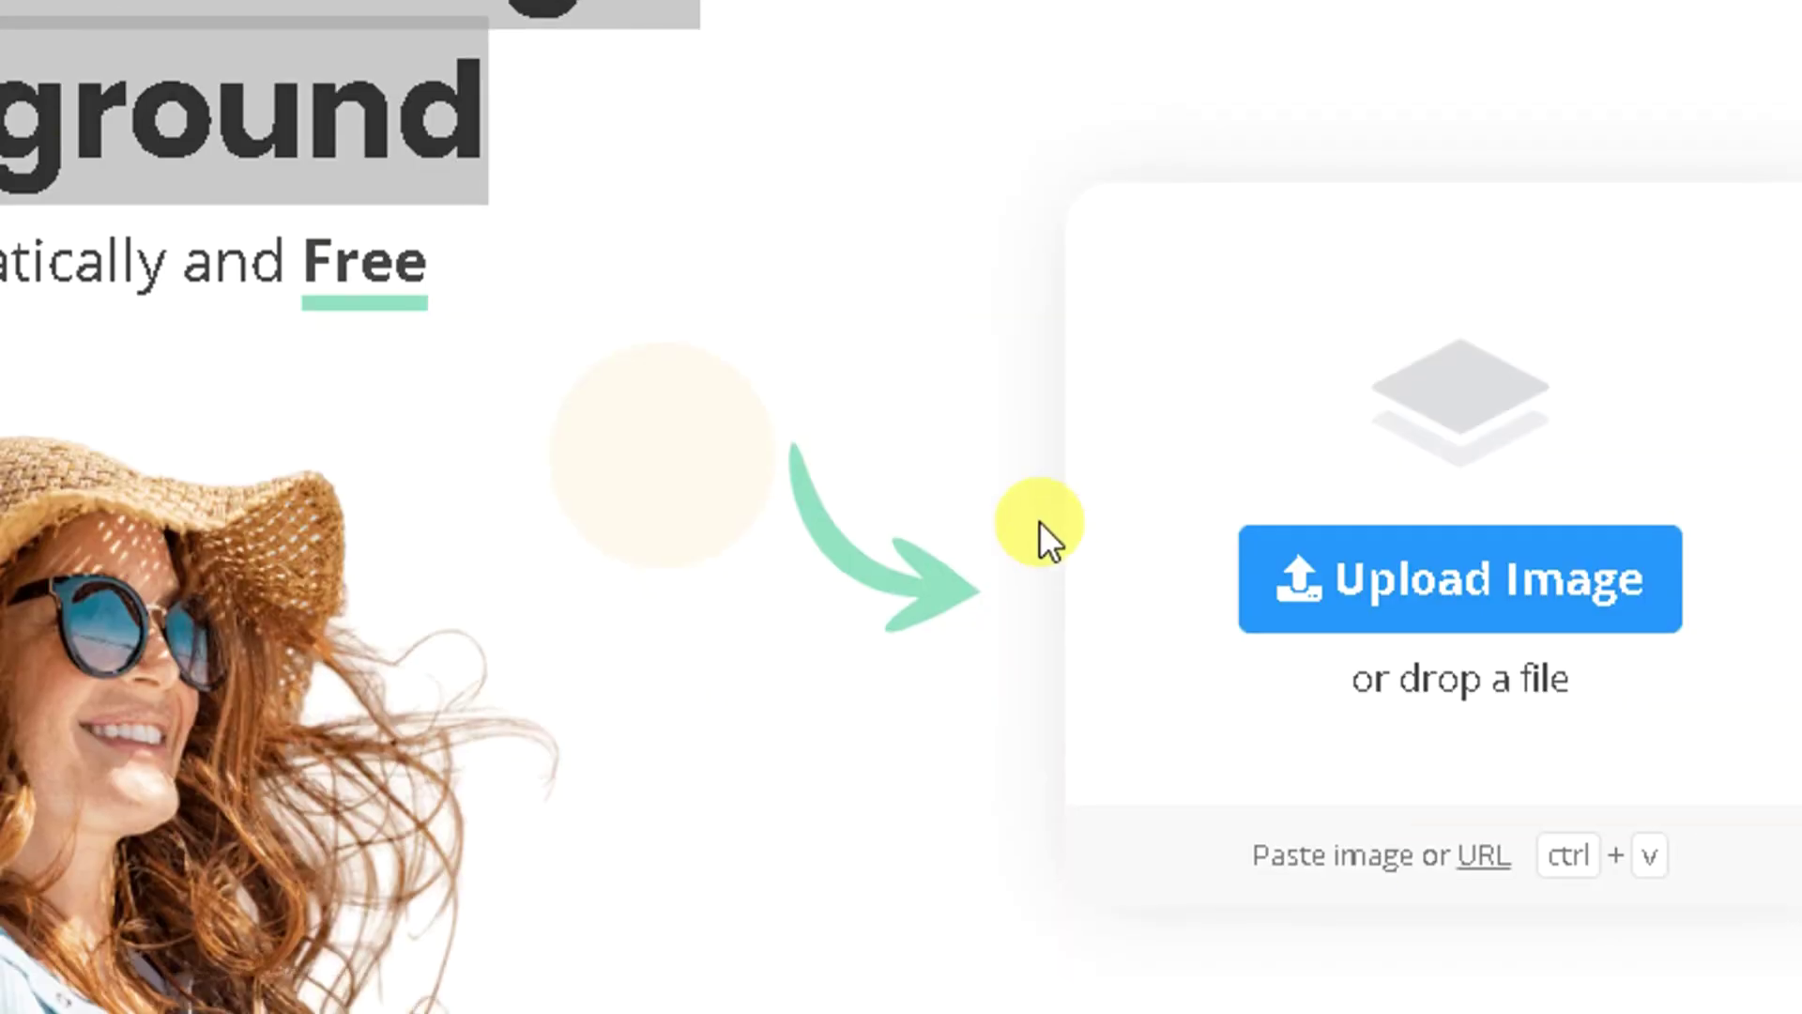
Read the remove.bg homepage heading and its '100% Automatically and Free' tagline.
{"action": "left_click_drag", "start_coordinate": [866, 449], "coordinate": [582, 289]}
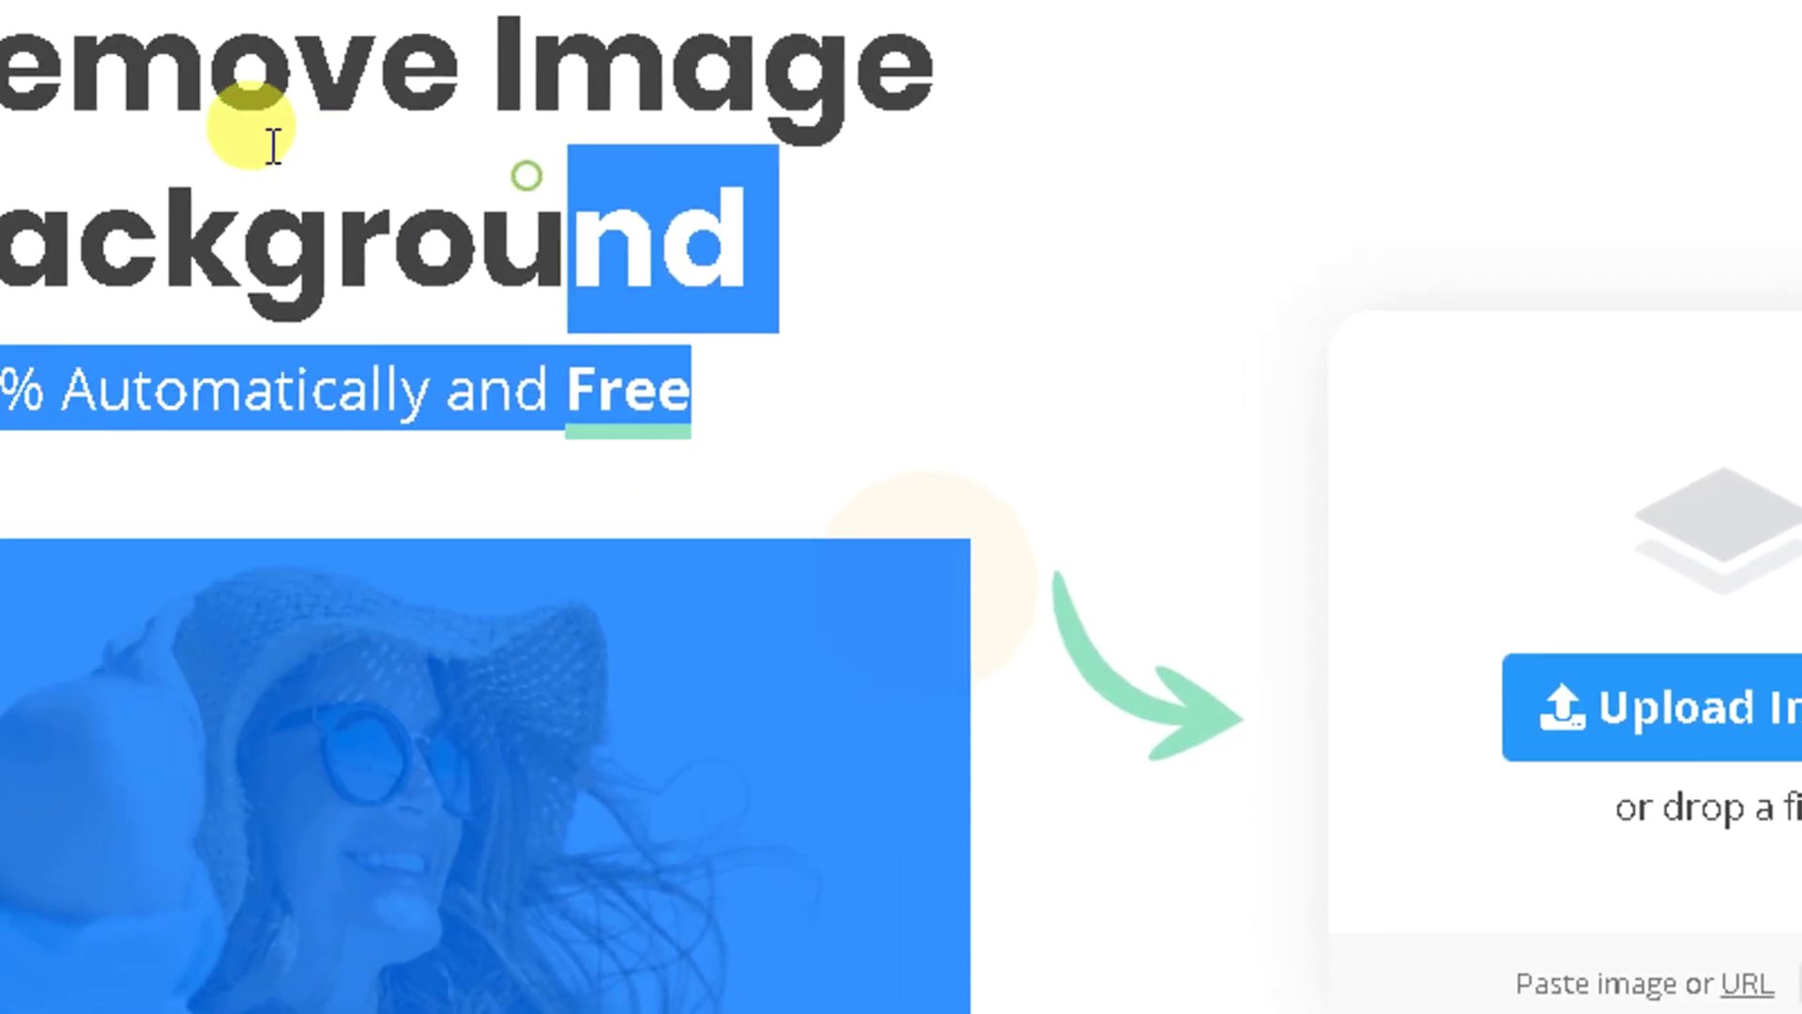
{"action": "left_click_drag", "start_coordinate": [273, 145], "coordinate": [1095, 368]}
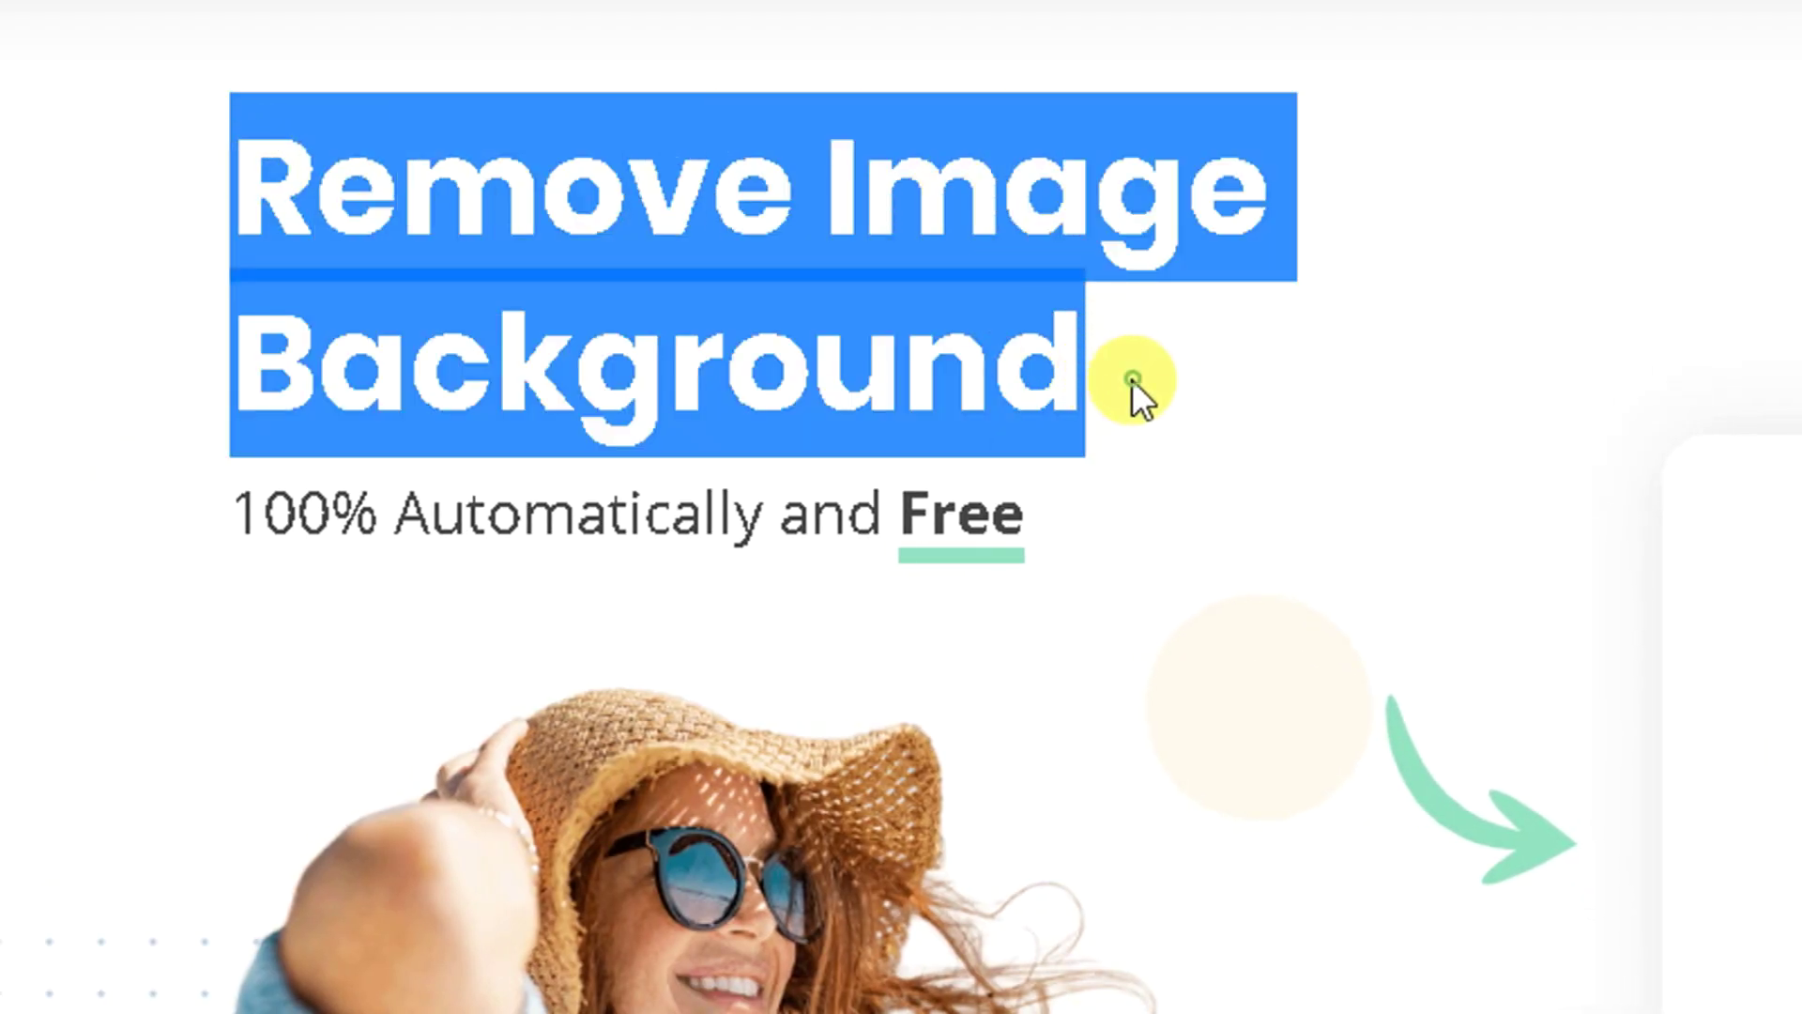
{"action": "left_click_drag", "start_coordinate": [233, 511], "coordinate": [1051, 509]}
{"action": "left_click", "coordinate": [1091, 512]}
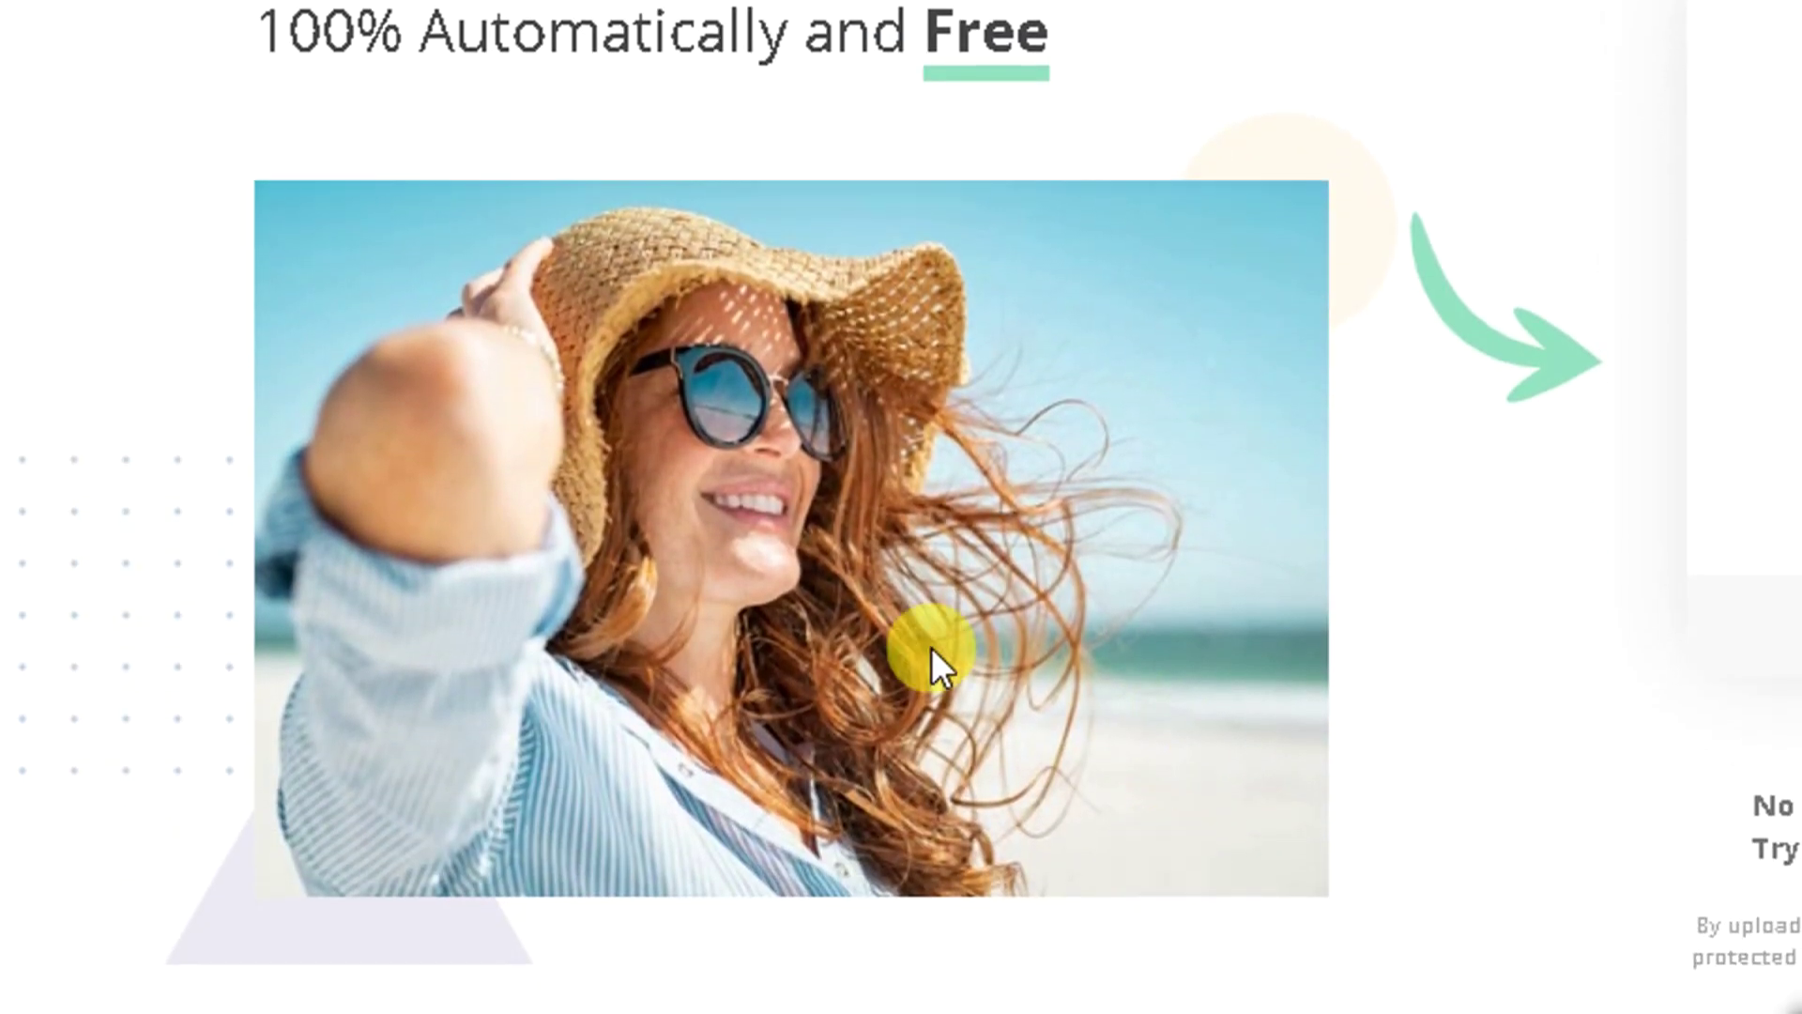
{"action": "scroll", "coordinate": [886, 469], "scroll_direction": "down", "scroll_amount": 15}
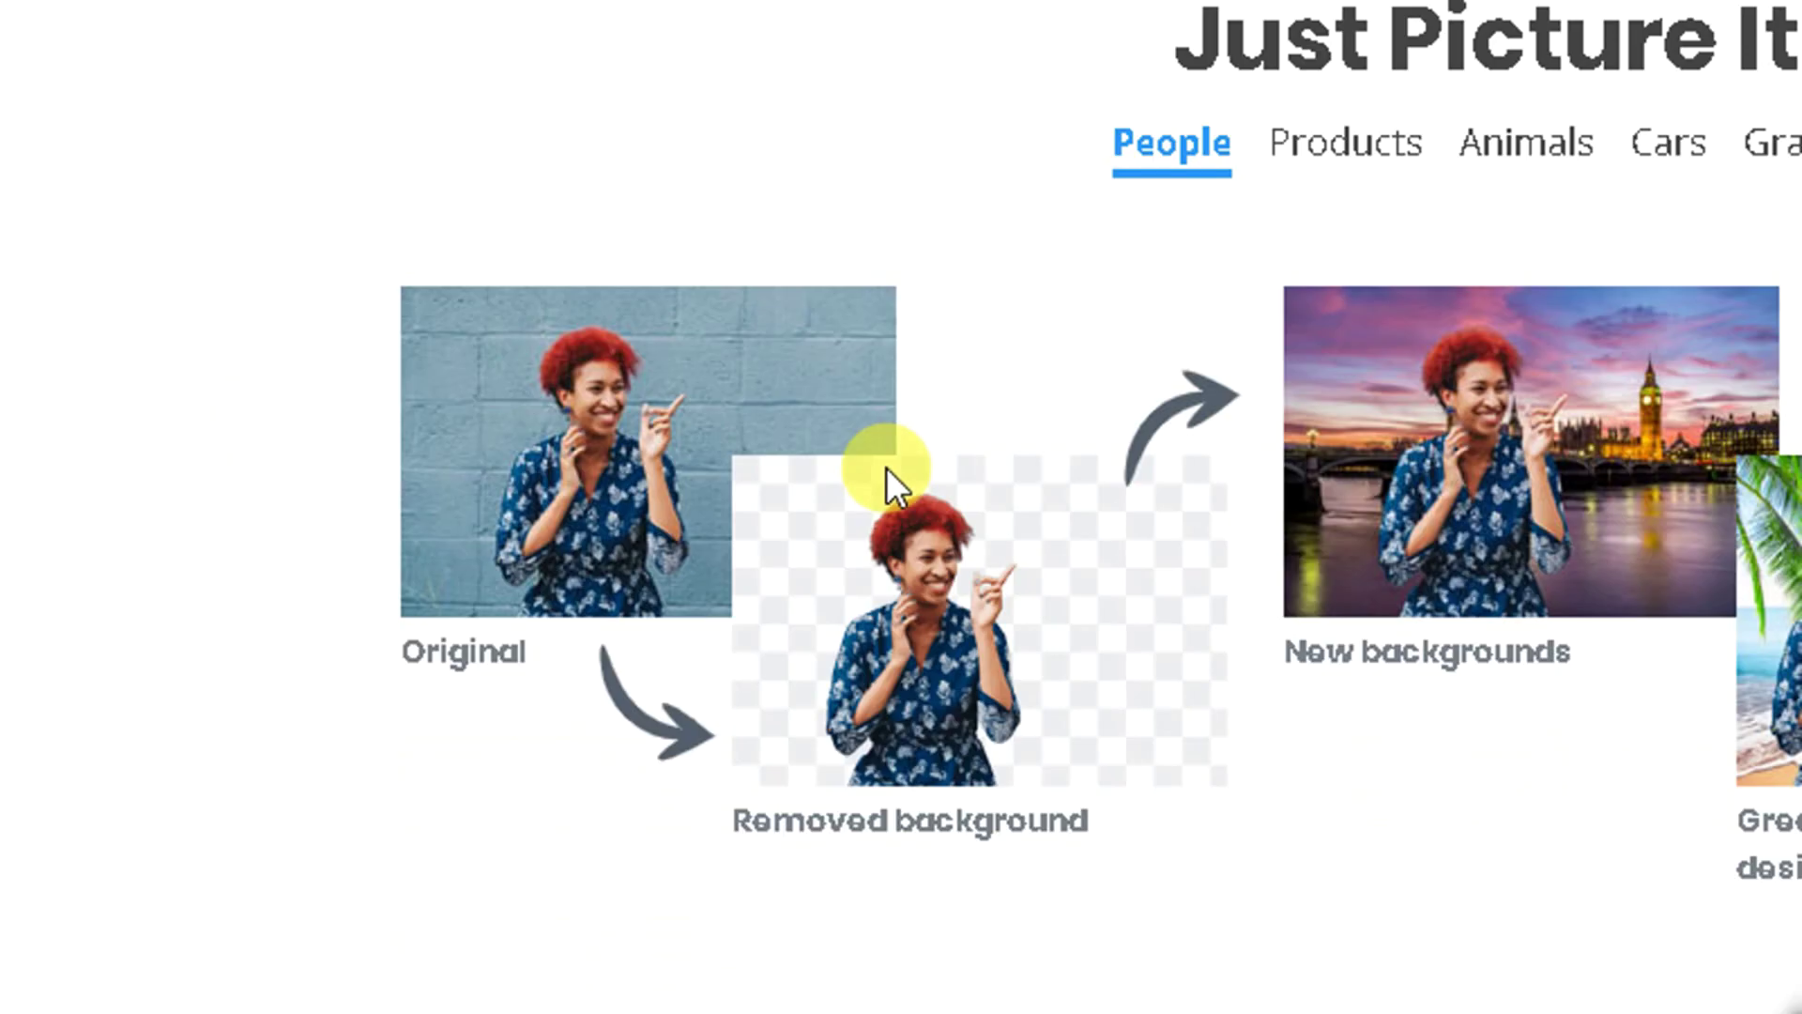
{"action": "scroll", "coordinate": [886, 465], "scroll_direction": "down", "scroll_amount": 3}
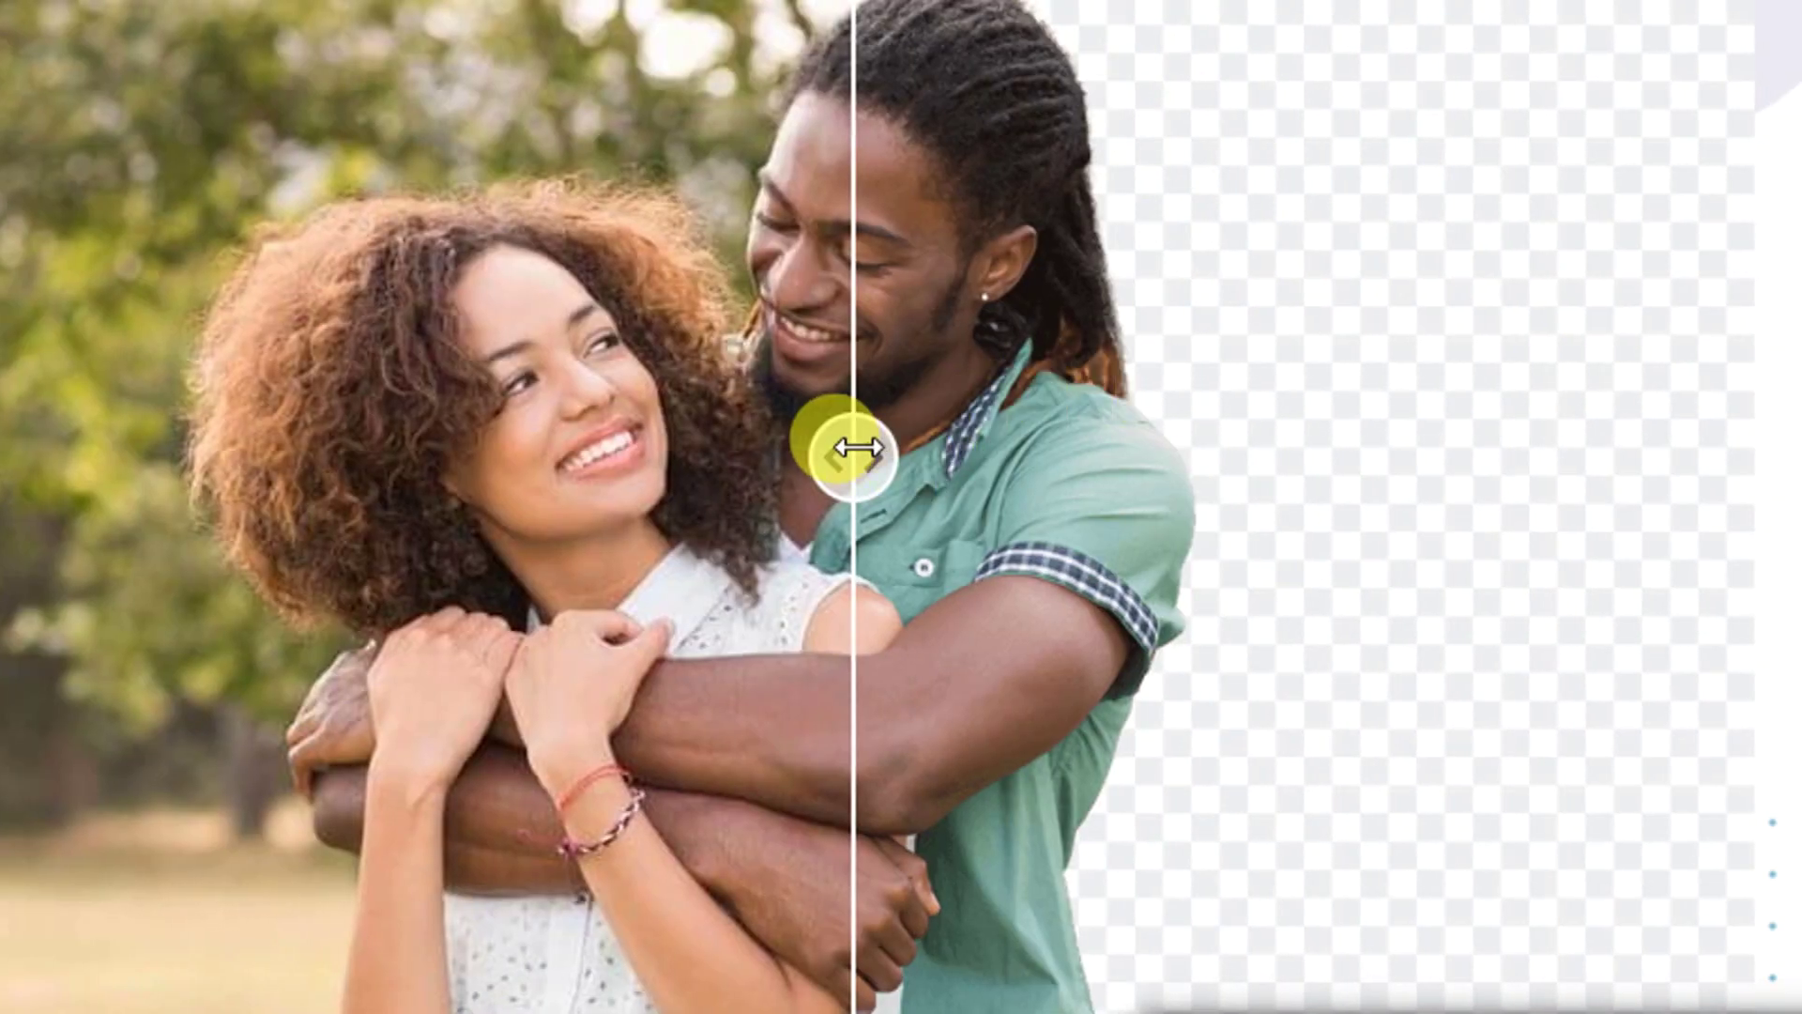
Compare the before-and-after samples of the couple photo and the car.
{"action": "left_click_drag", "start_coordinate": [849, 449], "coordinate": [663, 315]}
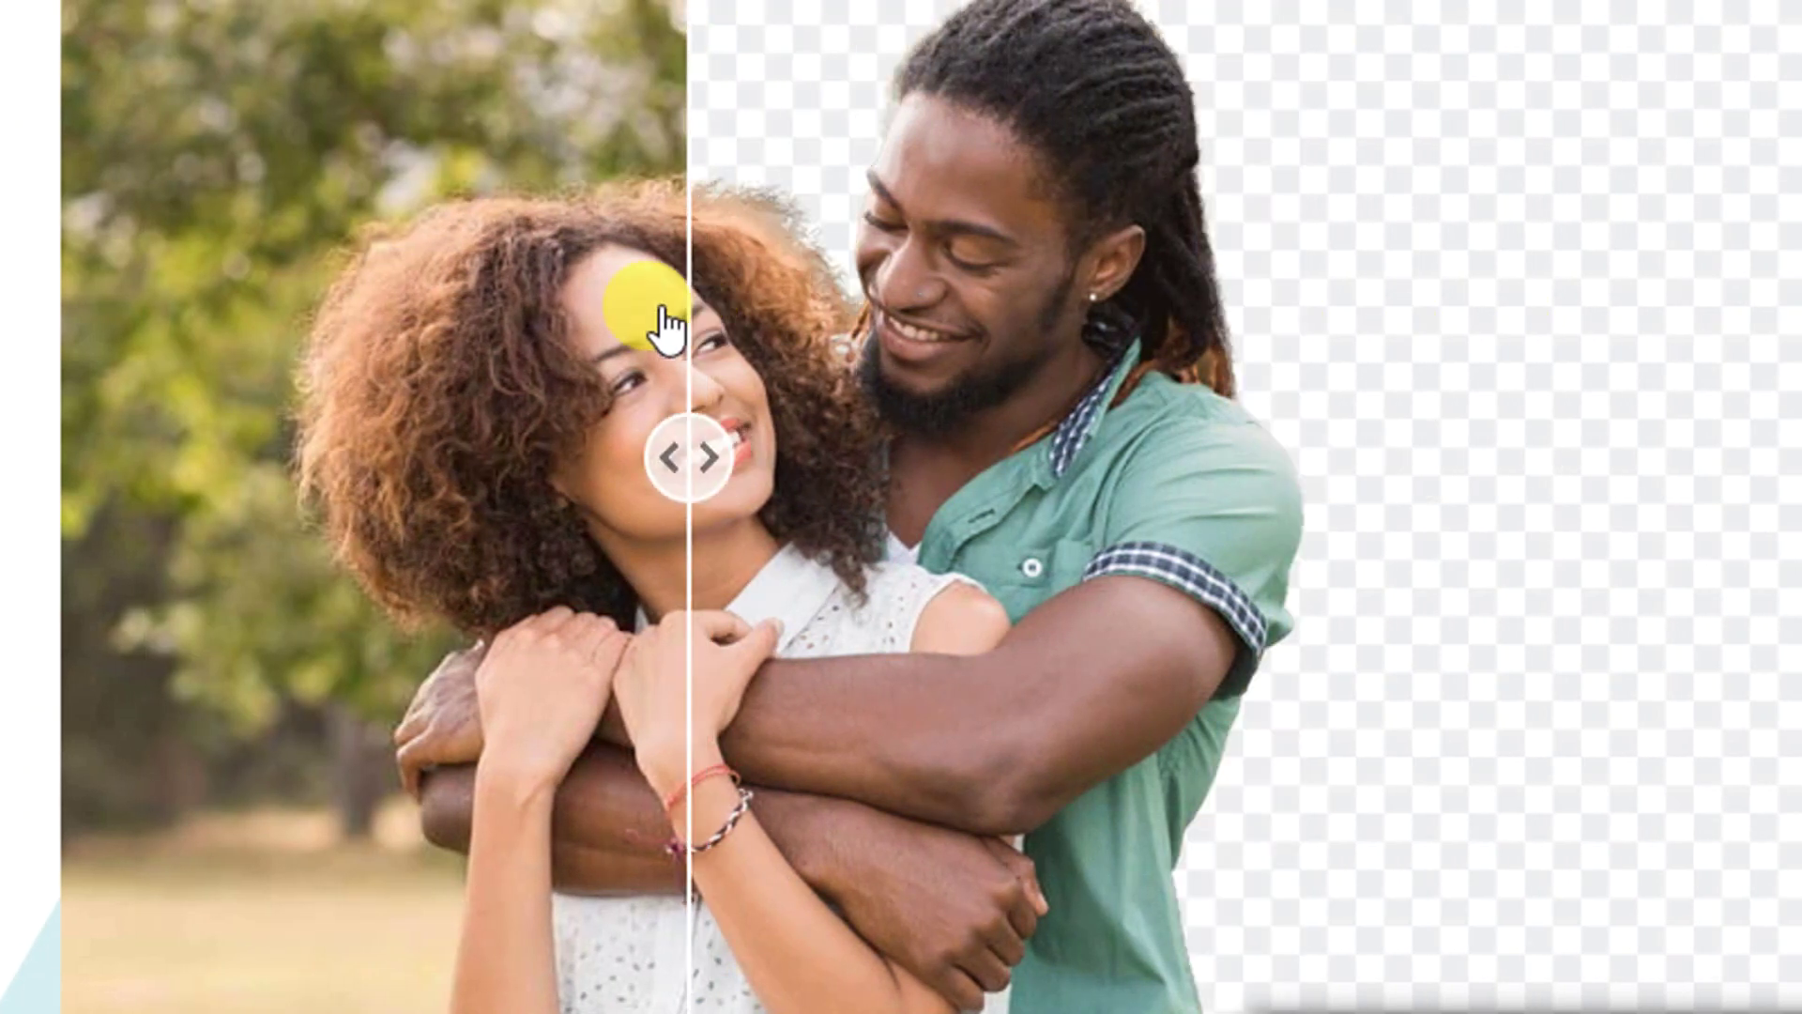
{"action": "scroll", "coordinate": [668, 326], "scroll_direction": "down", "scroll_amount": 15}
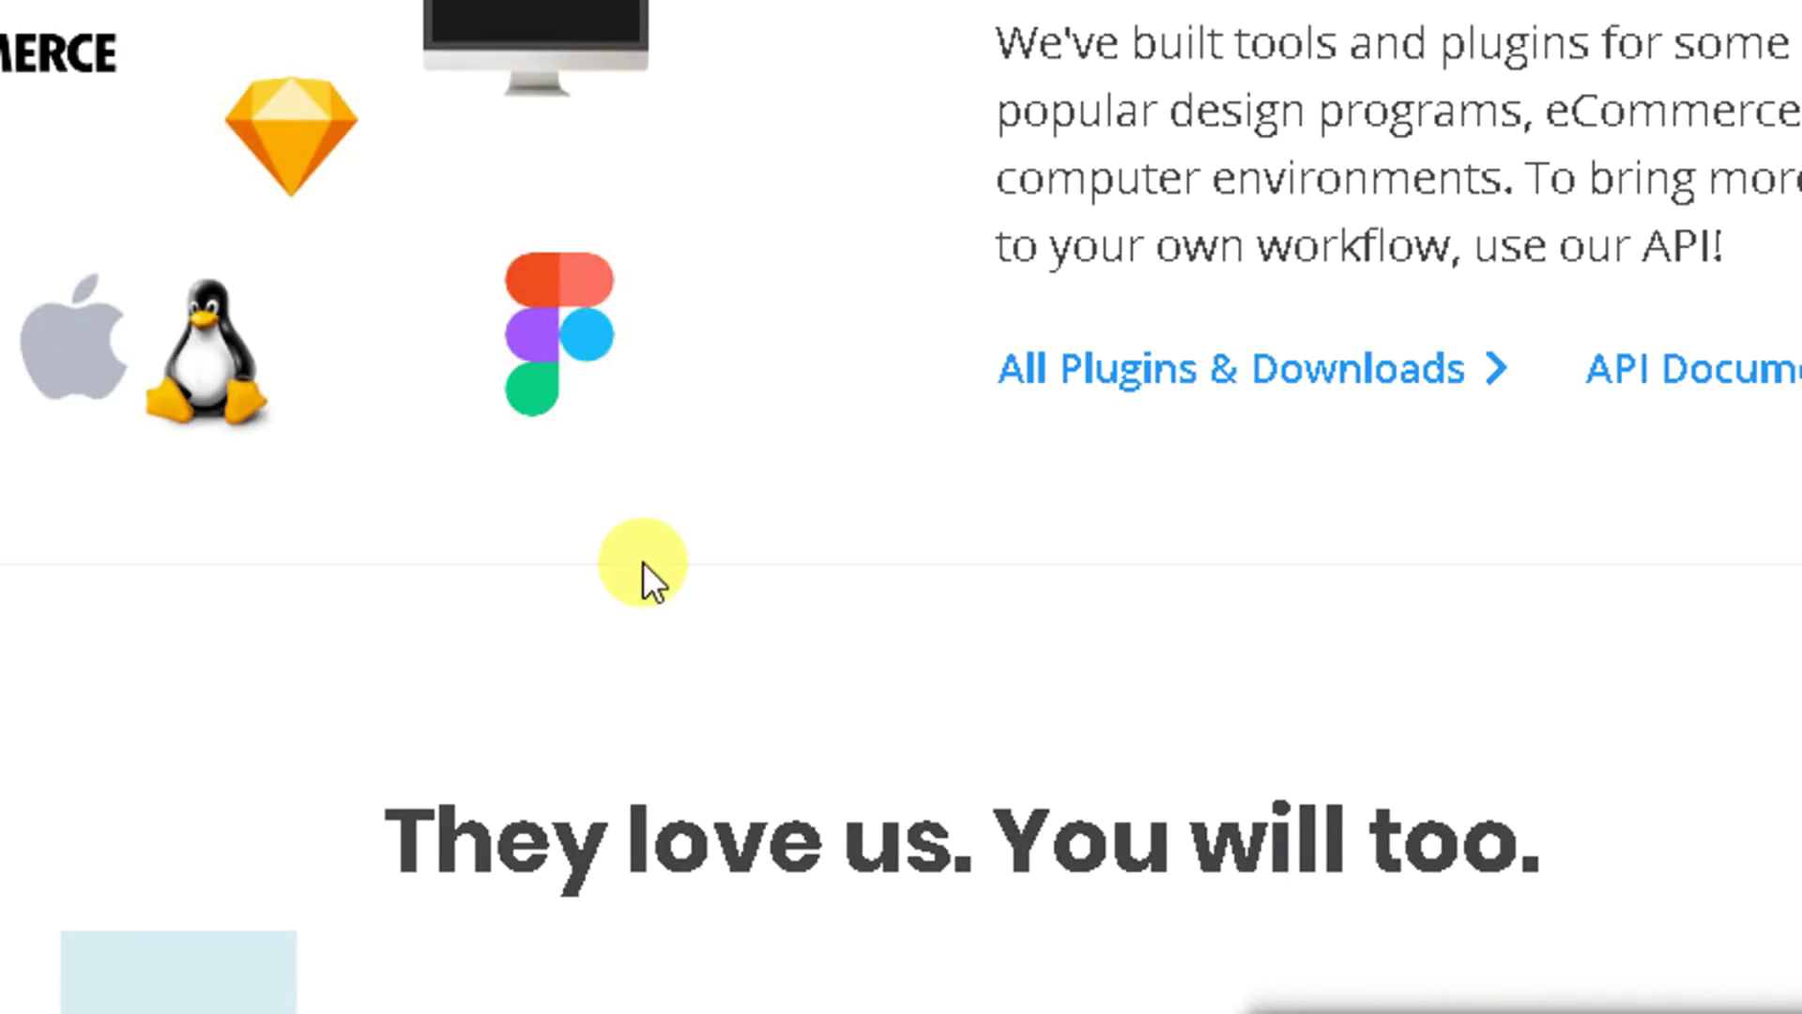
{"action": "scroll", "coordinate": [704, 571], "scroll_direction": "up", "scroll_amount": 5}
{"action": "scroll", "coordinate": [711, 544], "scroll_direction": "up", "scroll_amount": 5}
{"action": "scroll", "coordinate": [785, 631], "scroll_direction": "down", "scroll_amount": 3}
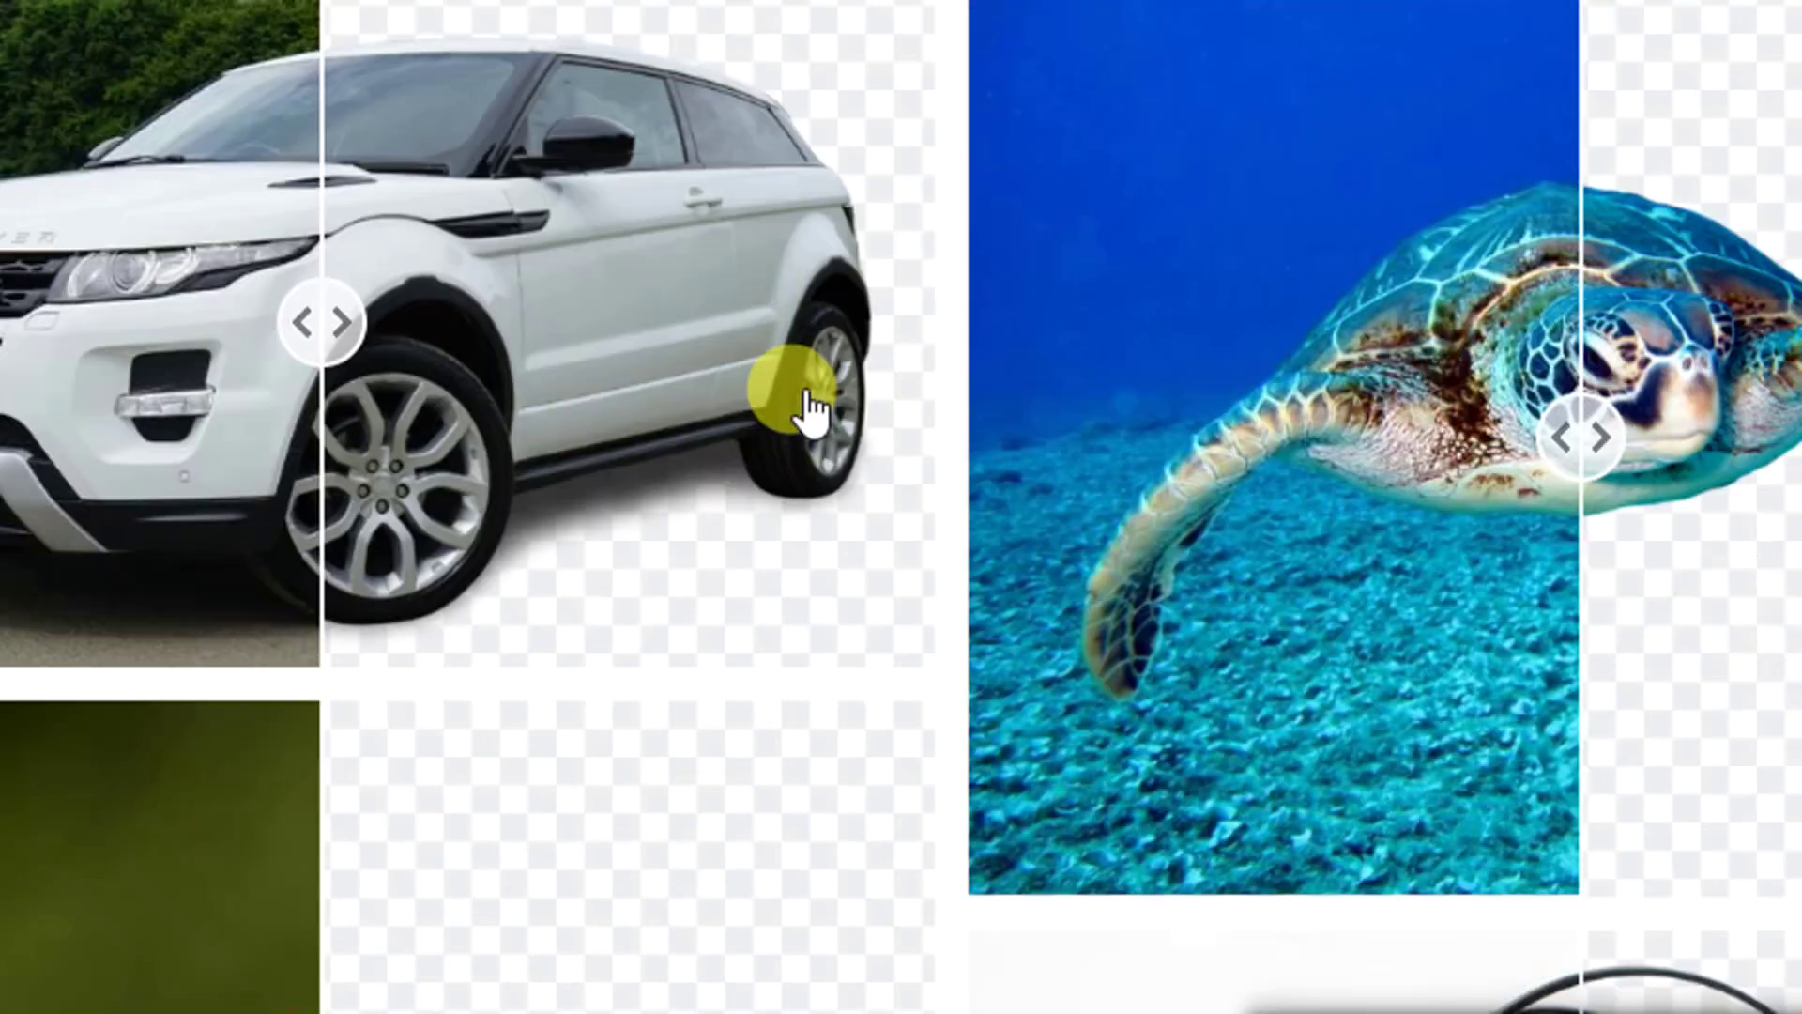
{"action": "scroll", "coordinate": [805, 402], "scroll_direction": "up", "scroll_amount": 2}
{"action": "left_click_drag", "start_coordinate": [791, 547], "coordinate": [224, 539]}
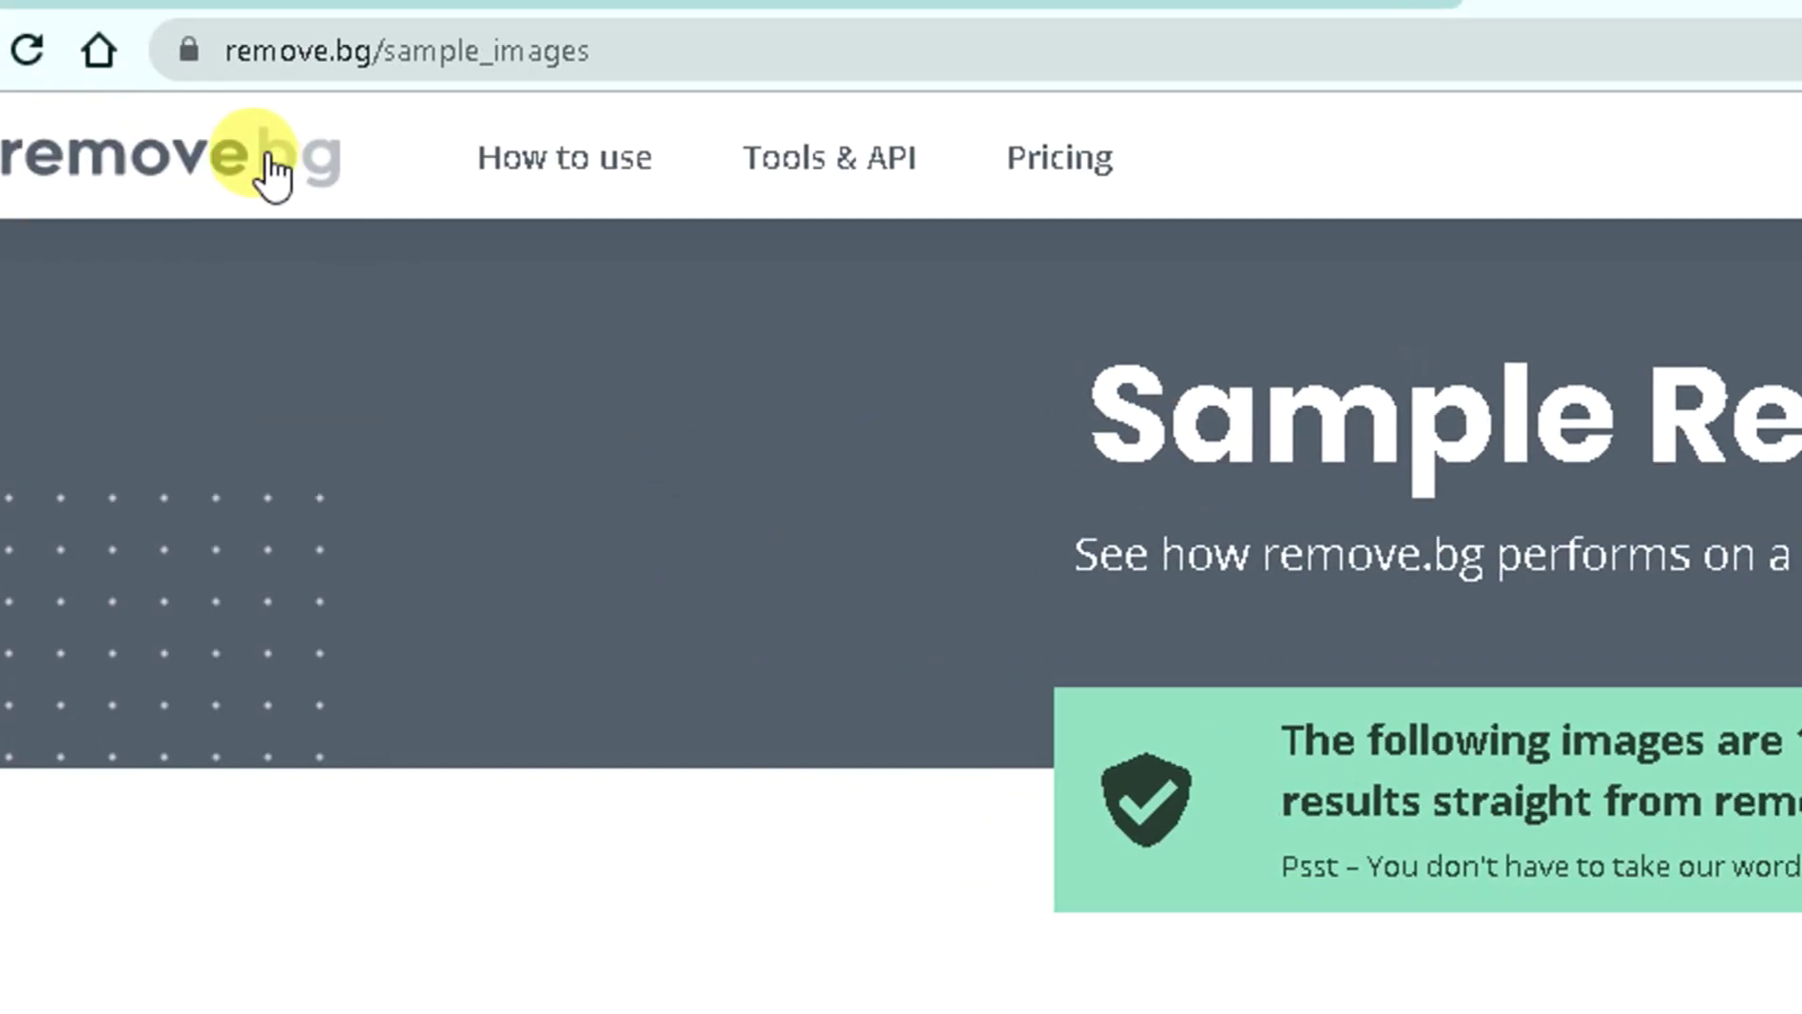
Return to the home page and upload Untitled.png from the Desktop.
{"action": "left_click", "coordinate": [275, 172]}
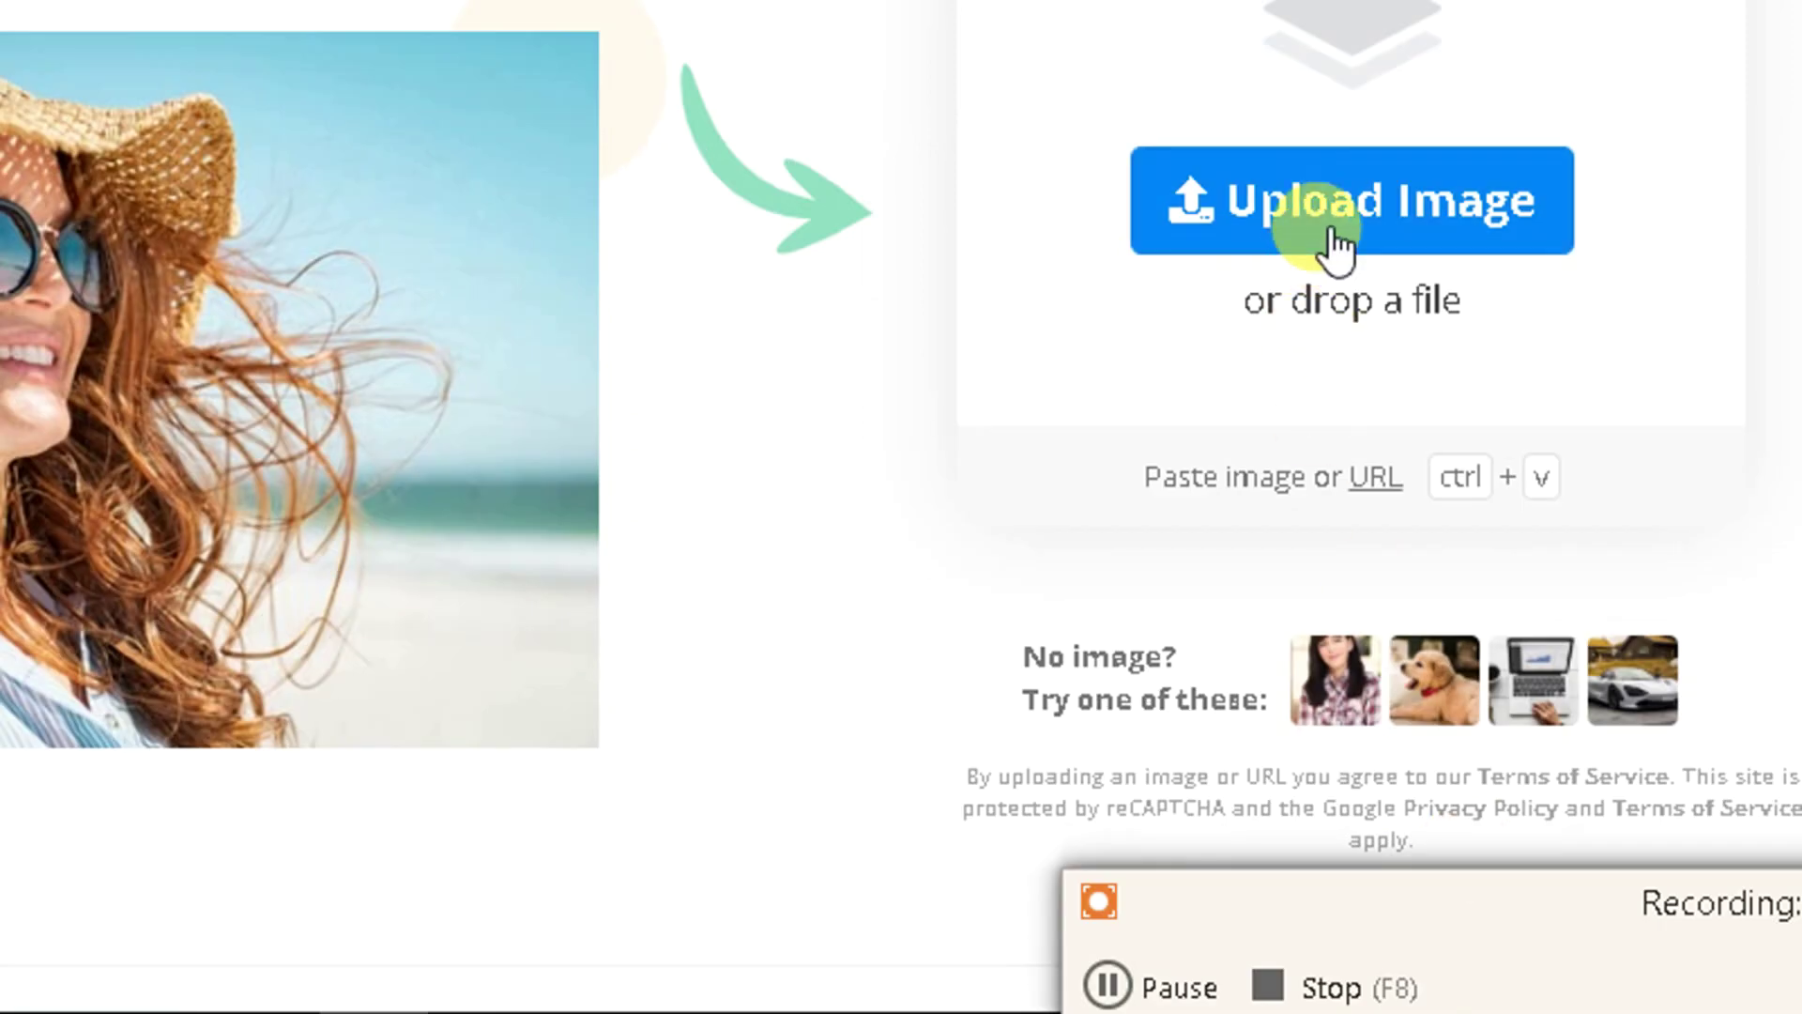
{"action": "left_click", "coordinate": [1334, 357]}
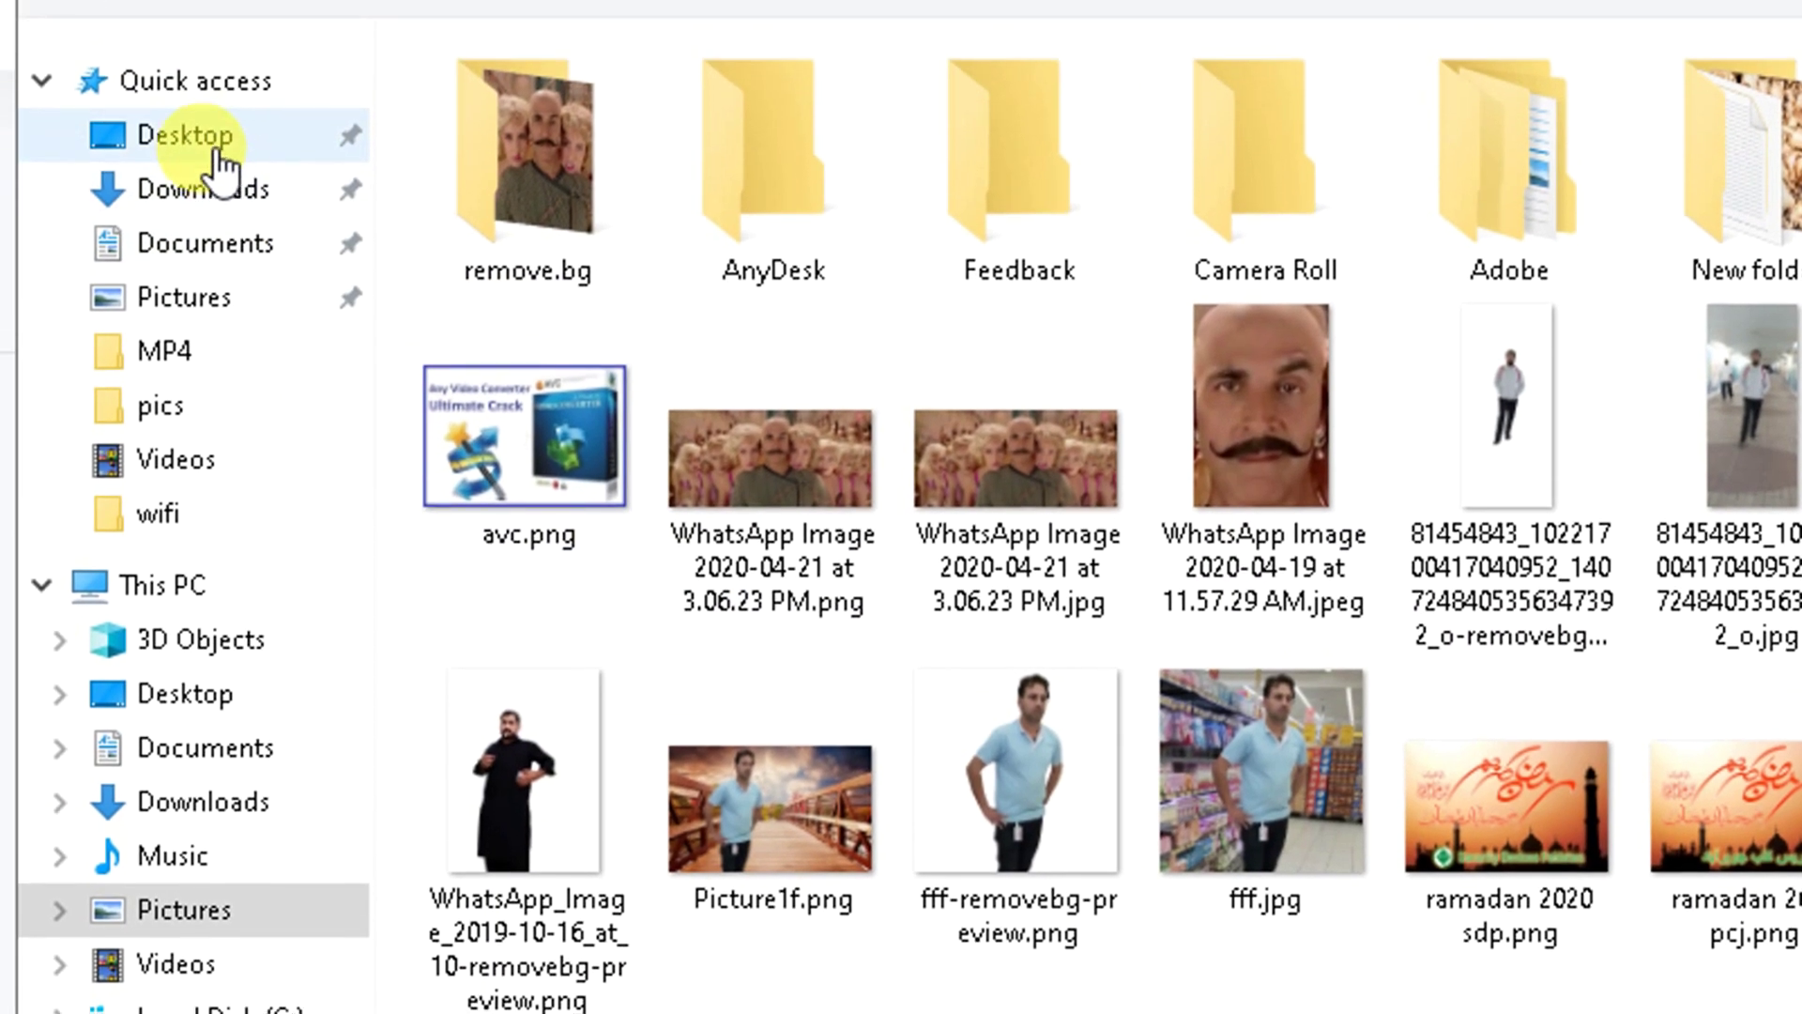
{"action": "left_click", "coordinate": [214, 148]}
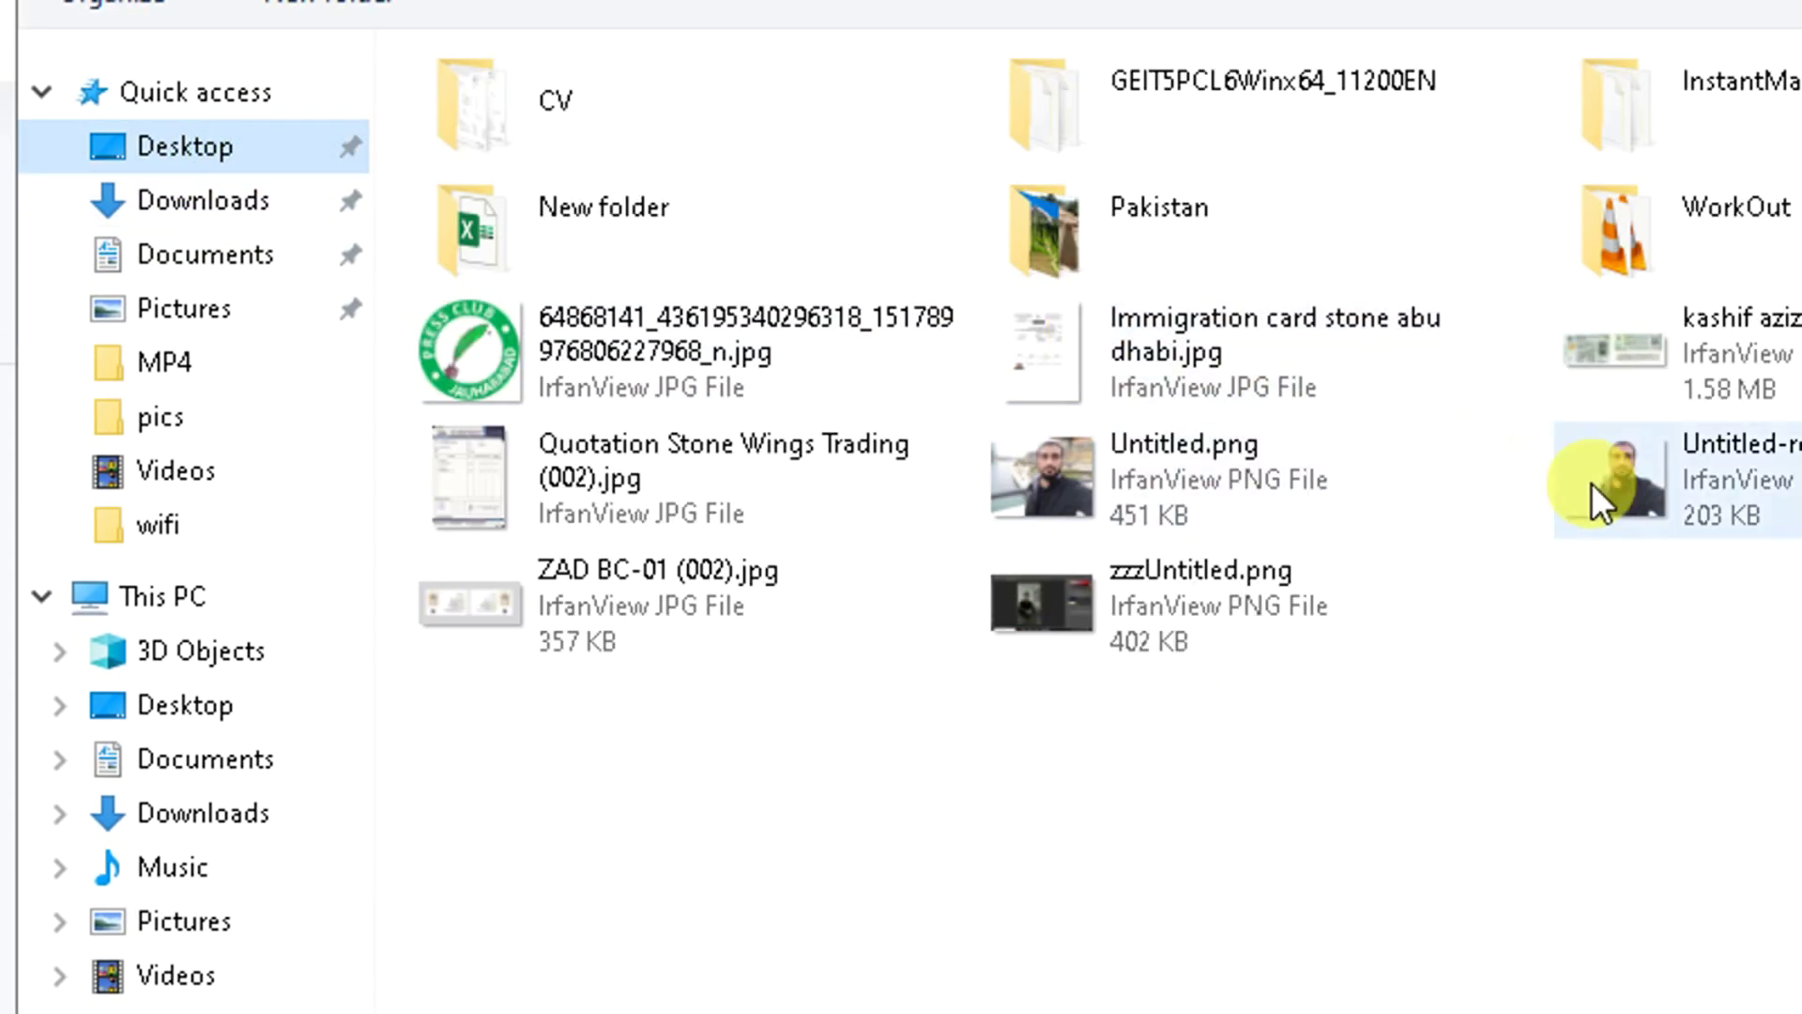
{"action": "double_click", "coordinate": [1085, 471]}
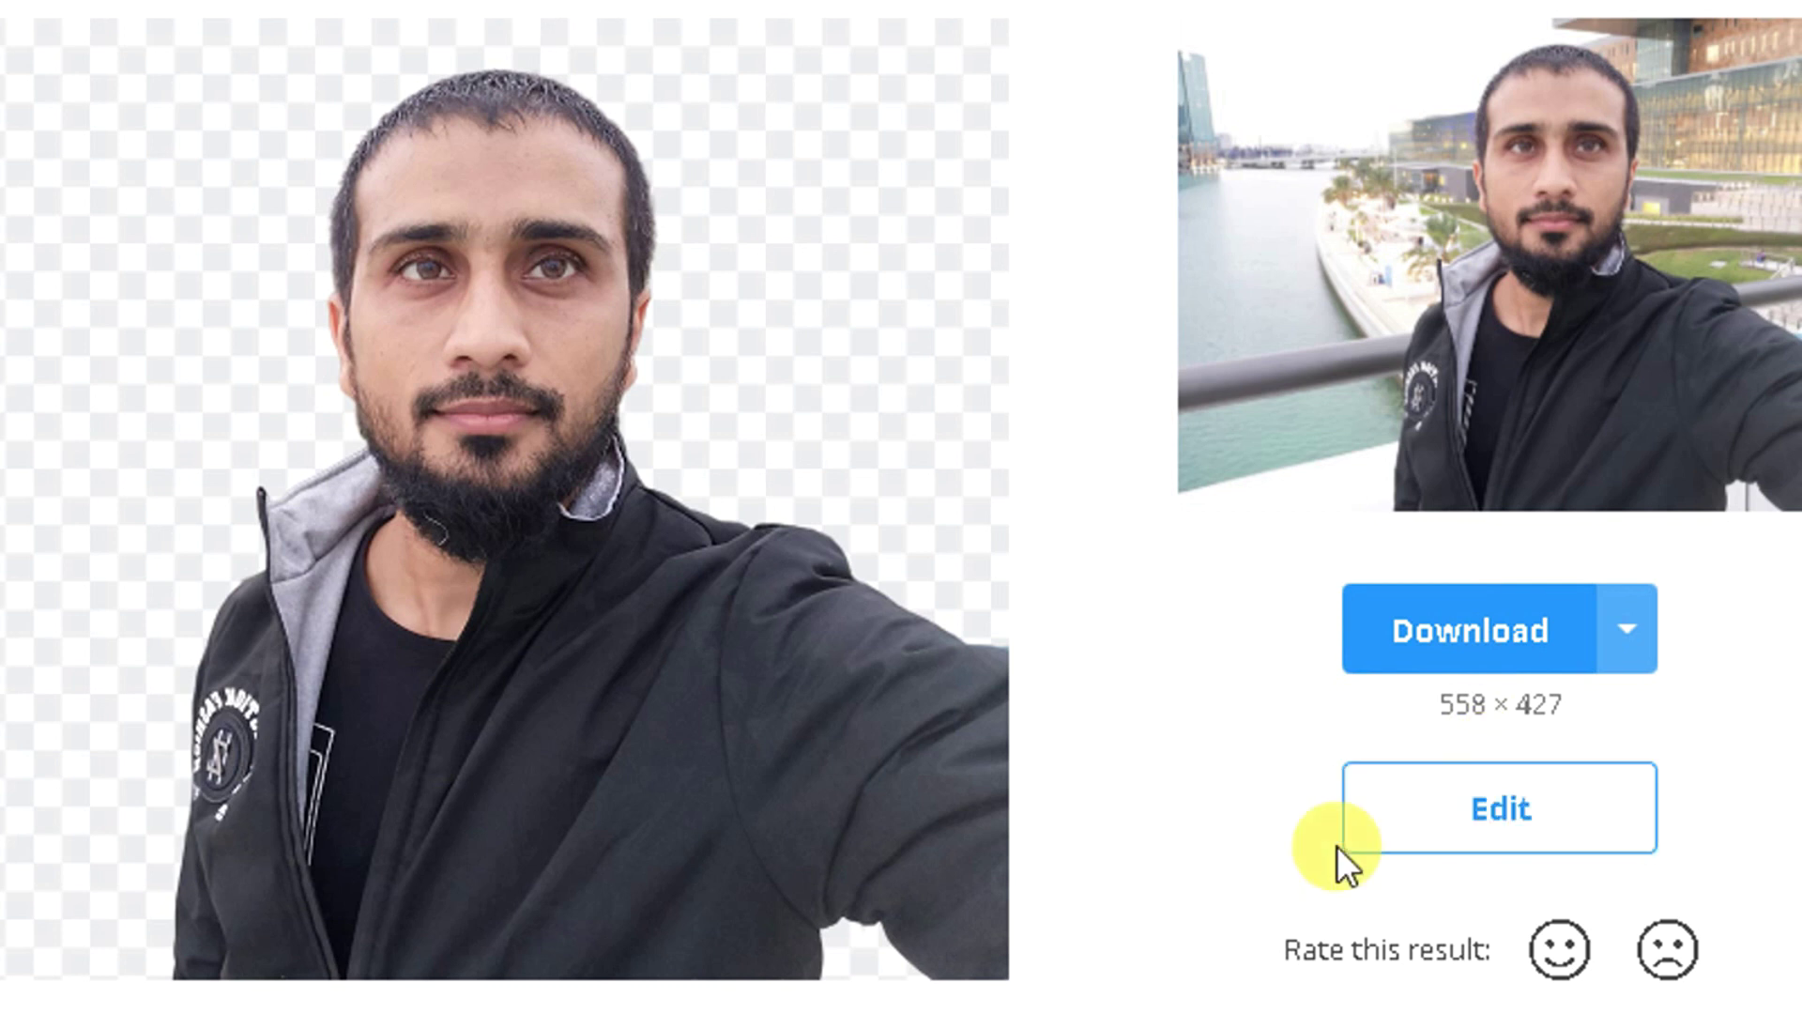
Open the cut-out in the editor, try each blur style, and settle on the mildest blur.
{"action": "left_click", "coordinate": [1484, 807]}
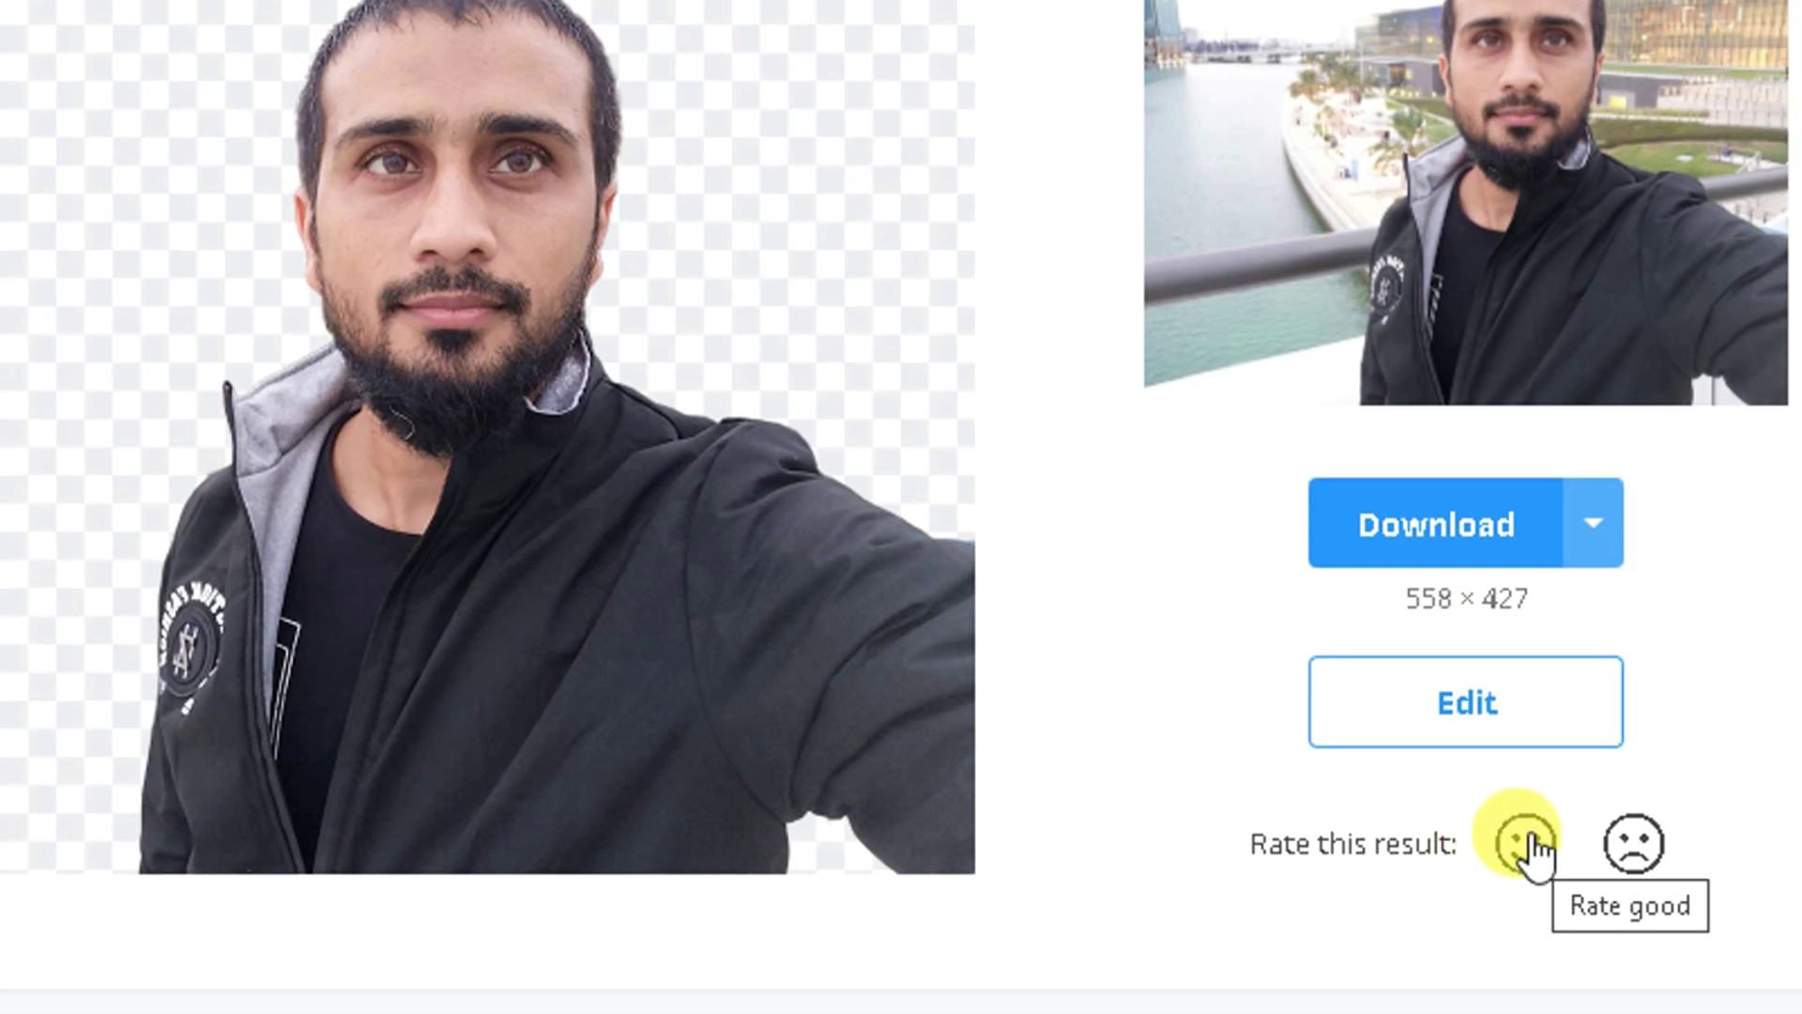
{"action": "left_click", "coordinate": [1499, 836]}
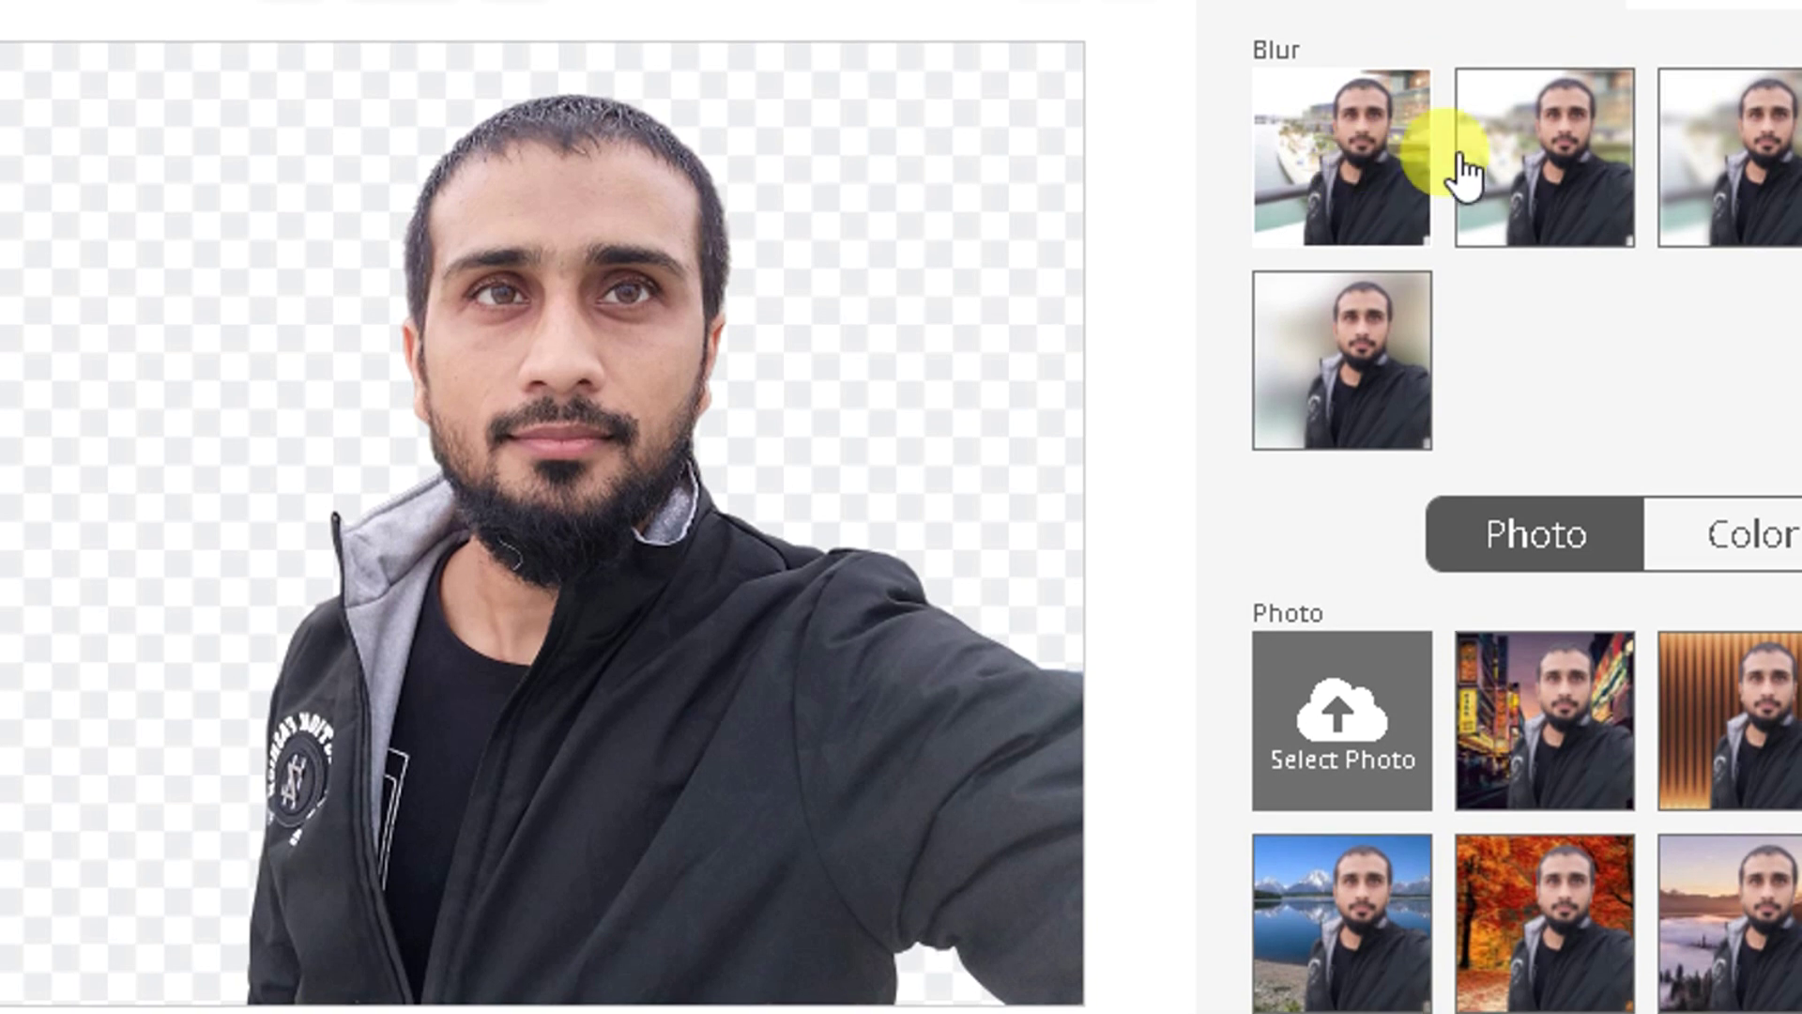
{"action": "left_click", "coordinate": [1493, 169]}
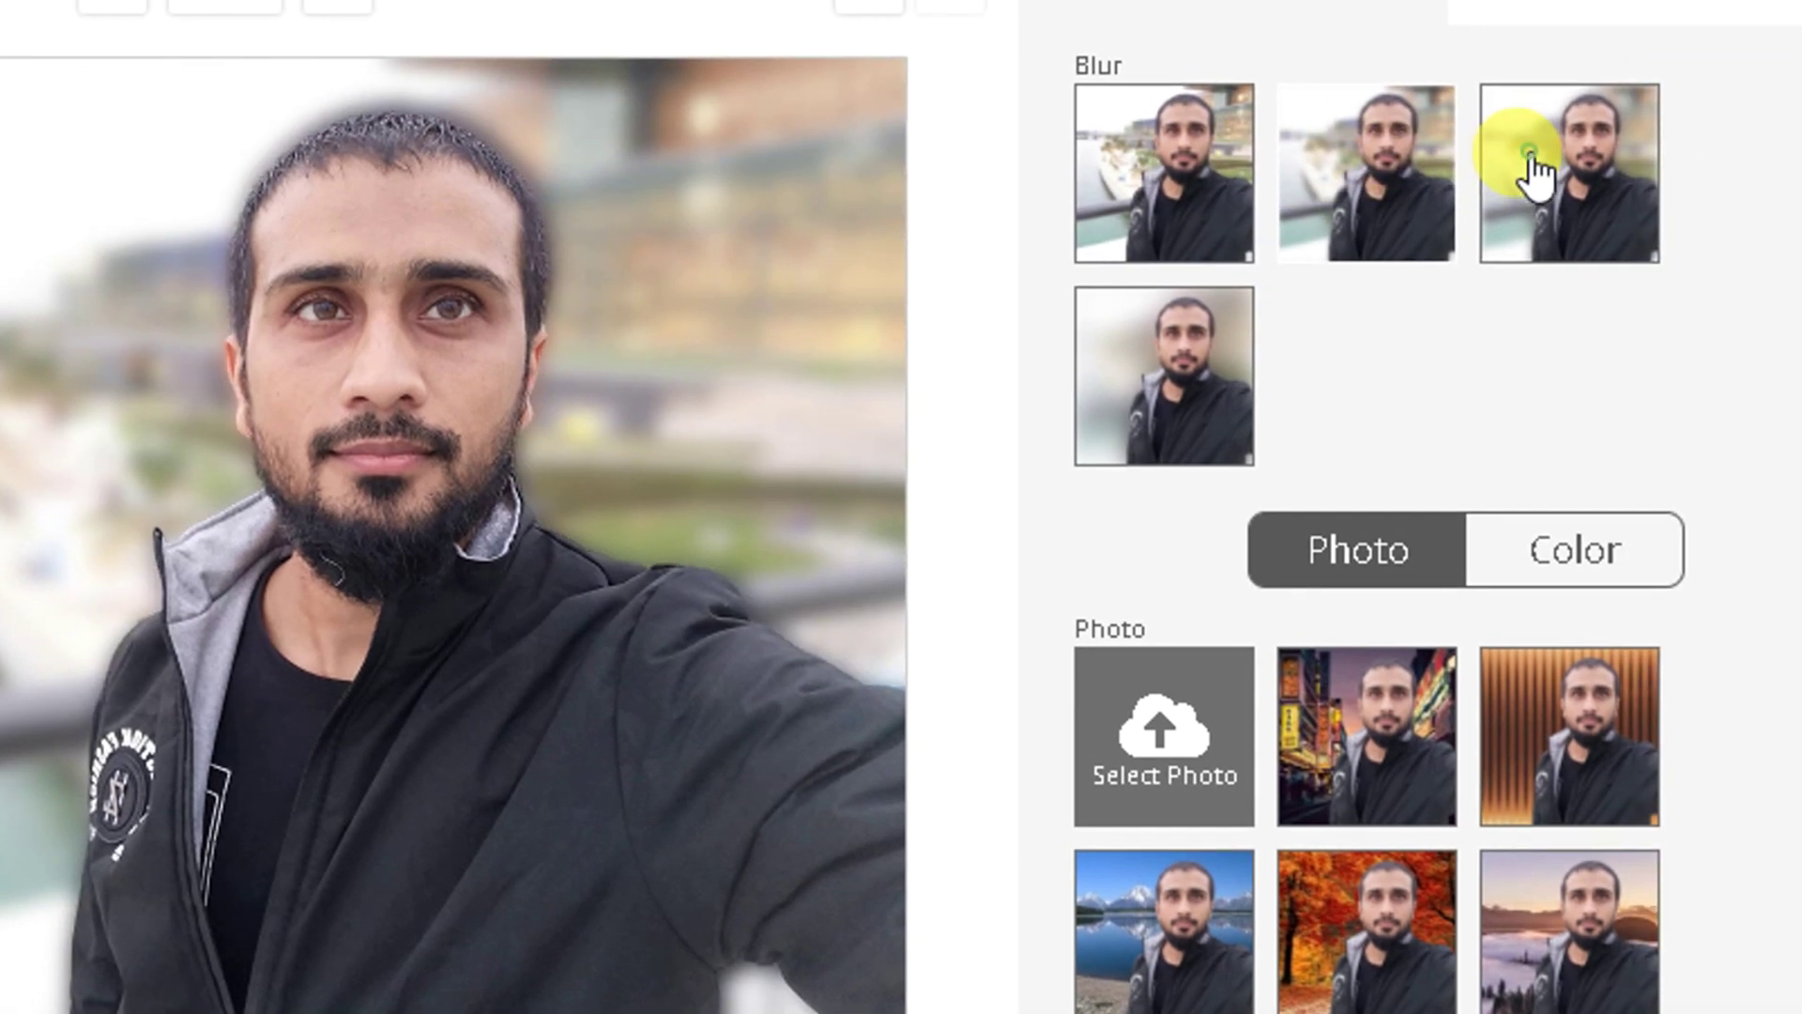
{"action": "left_click", "coordinate": [1708, 164]}
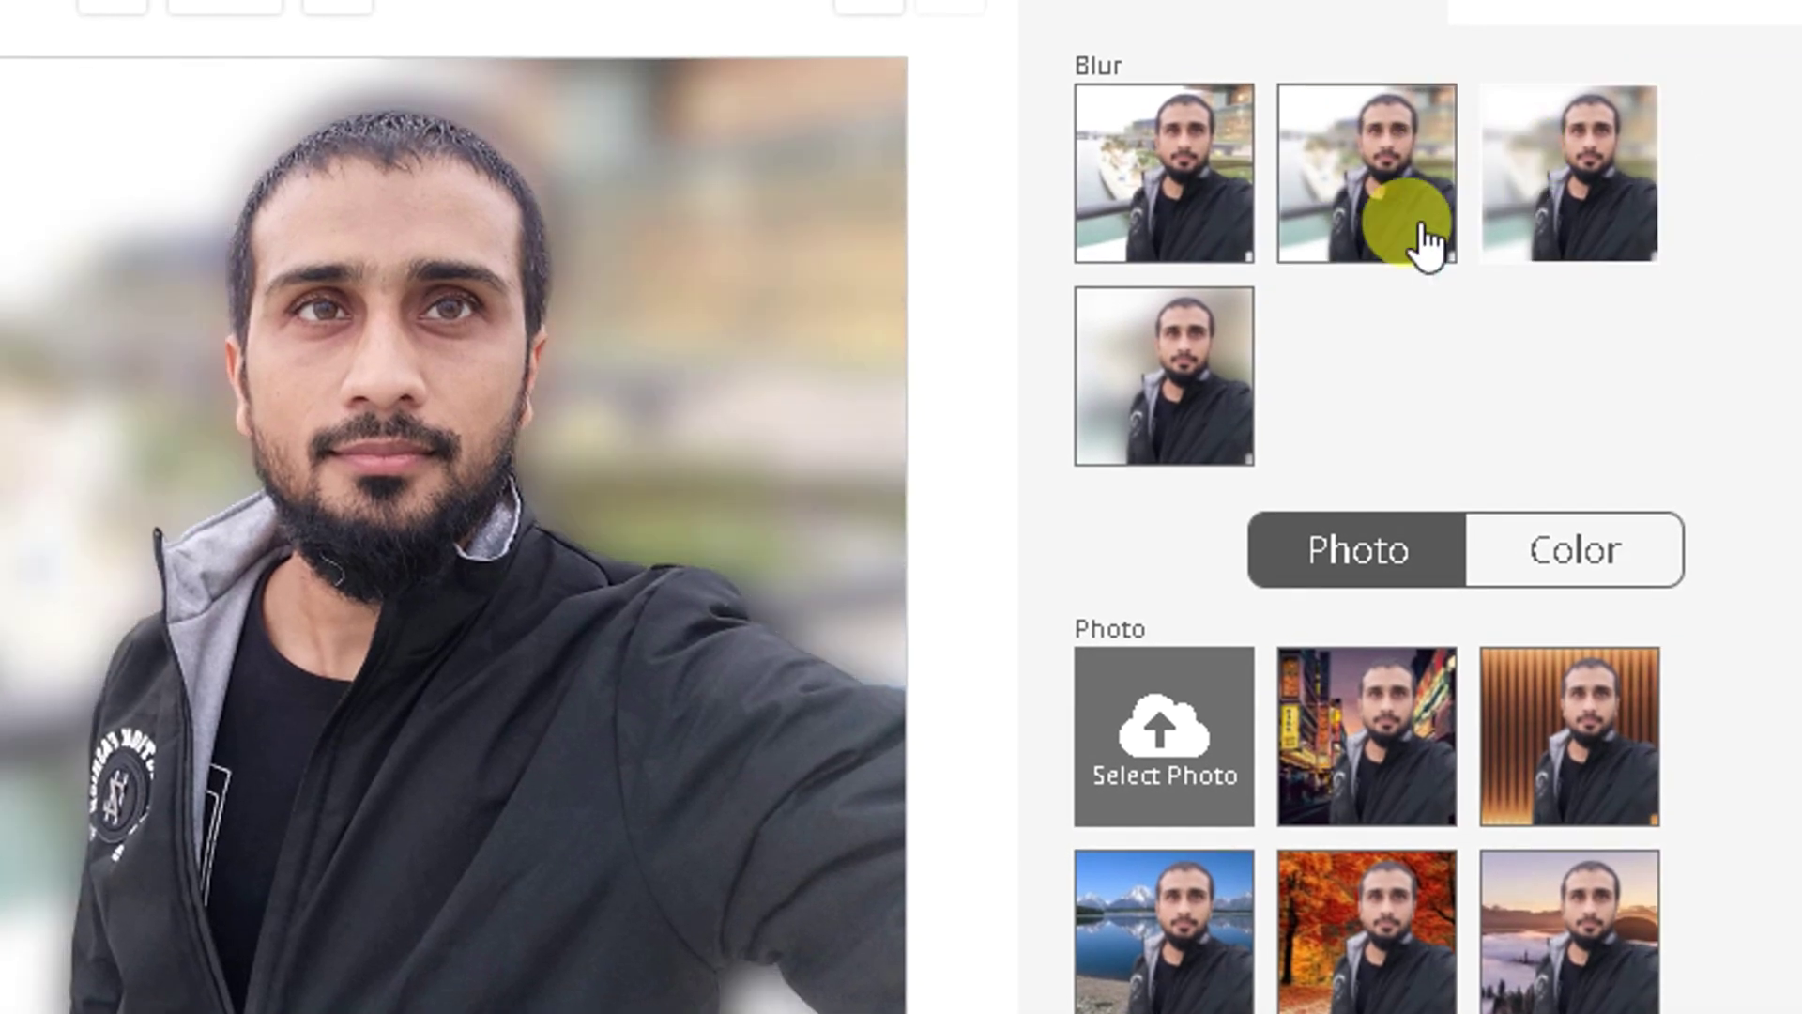
{"action": "left_click", "coordinate": [1163, 371]}
{"action": "left_click", "coordinate": [1190, 195]}
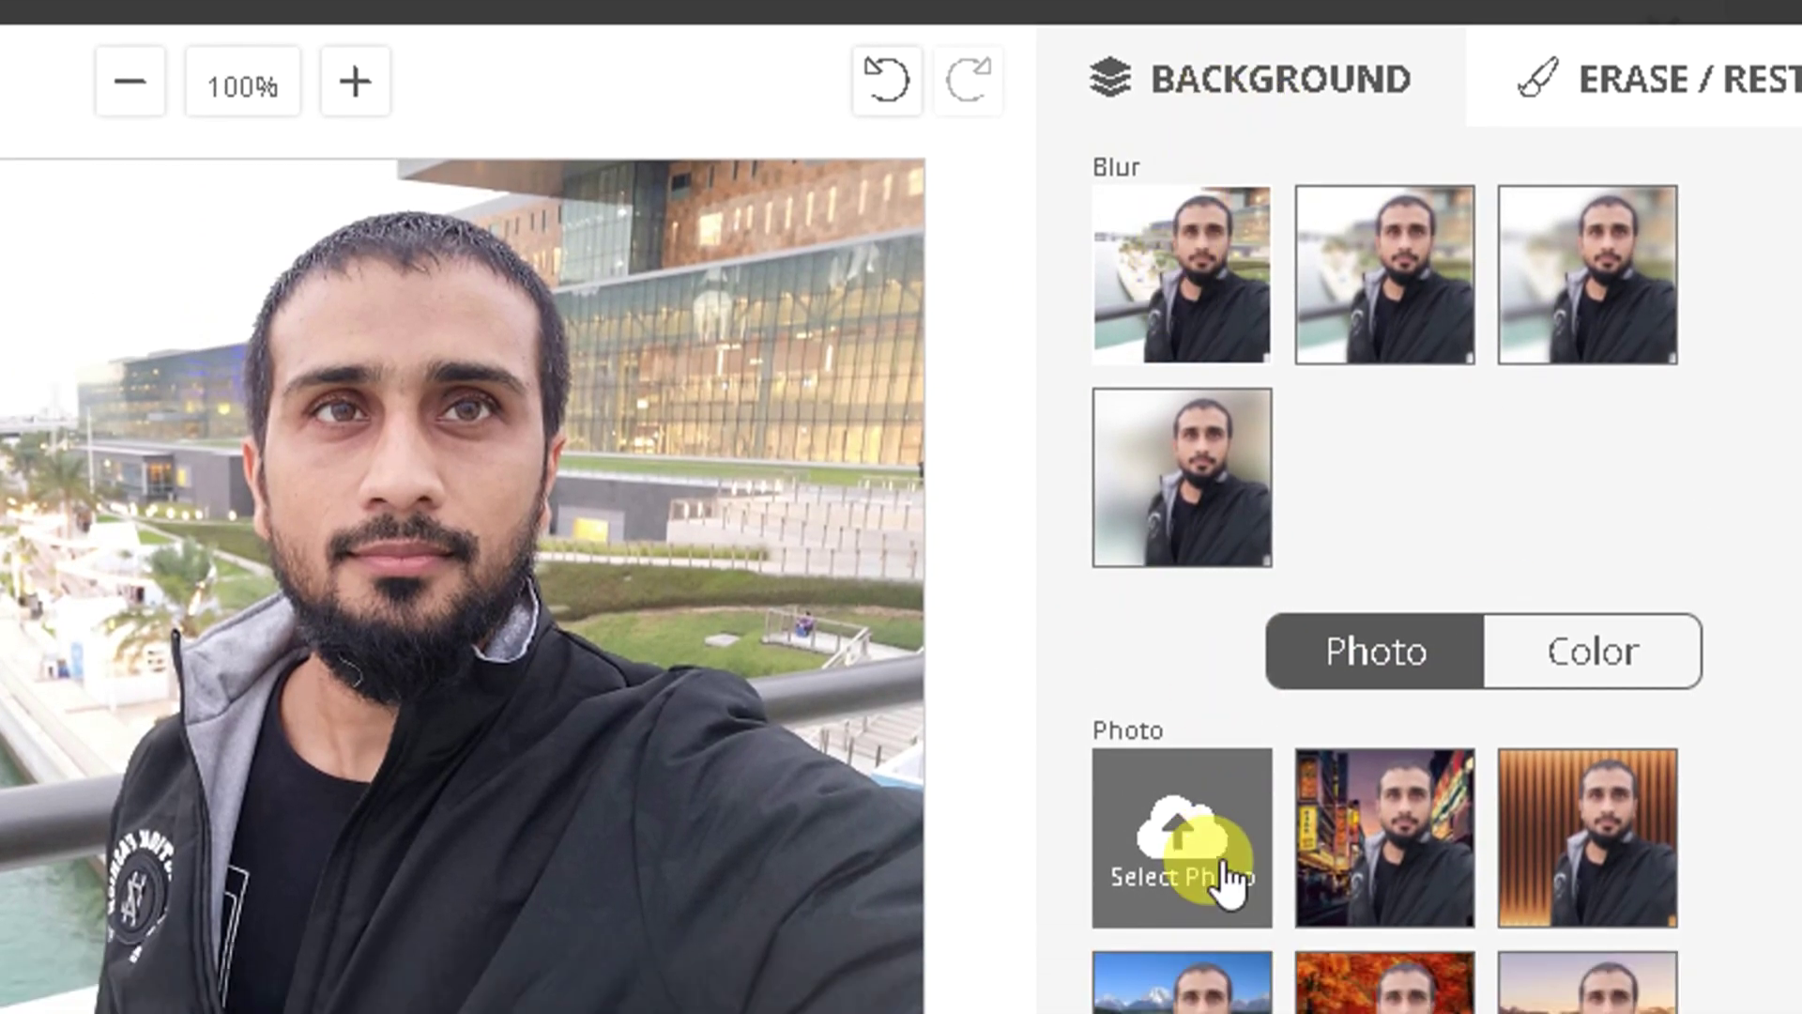
Try green hills and purple stage backdrops, keep the mountain lake, and show the erase/restore tools.
{"action": "scroll", "coordinate": [1219, 962], "scroll_direction": "down", "scroll_amount": 6}
{"action": "left_click", "coordinate": [1181, 716]}
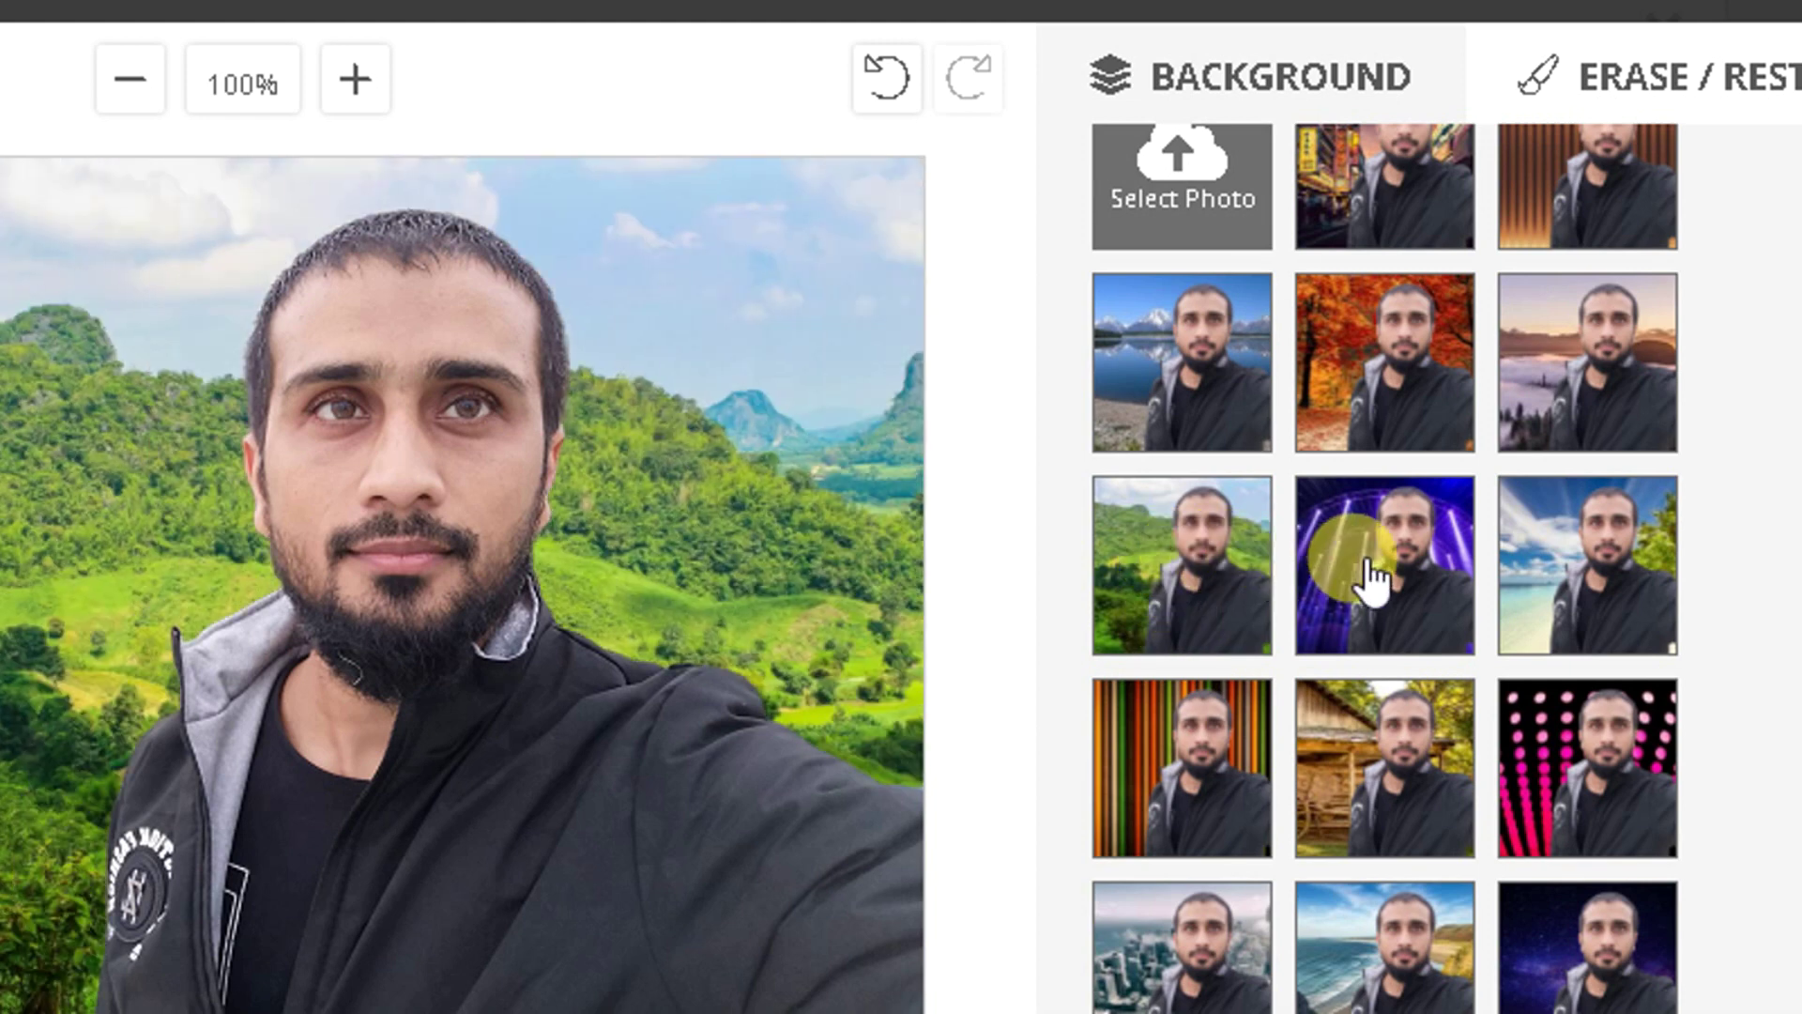
{"action": "left_click", "coordinate": [1366, 581]}
{"action": "left_click", "coordinate": [1171, 352]}
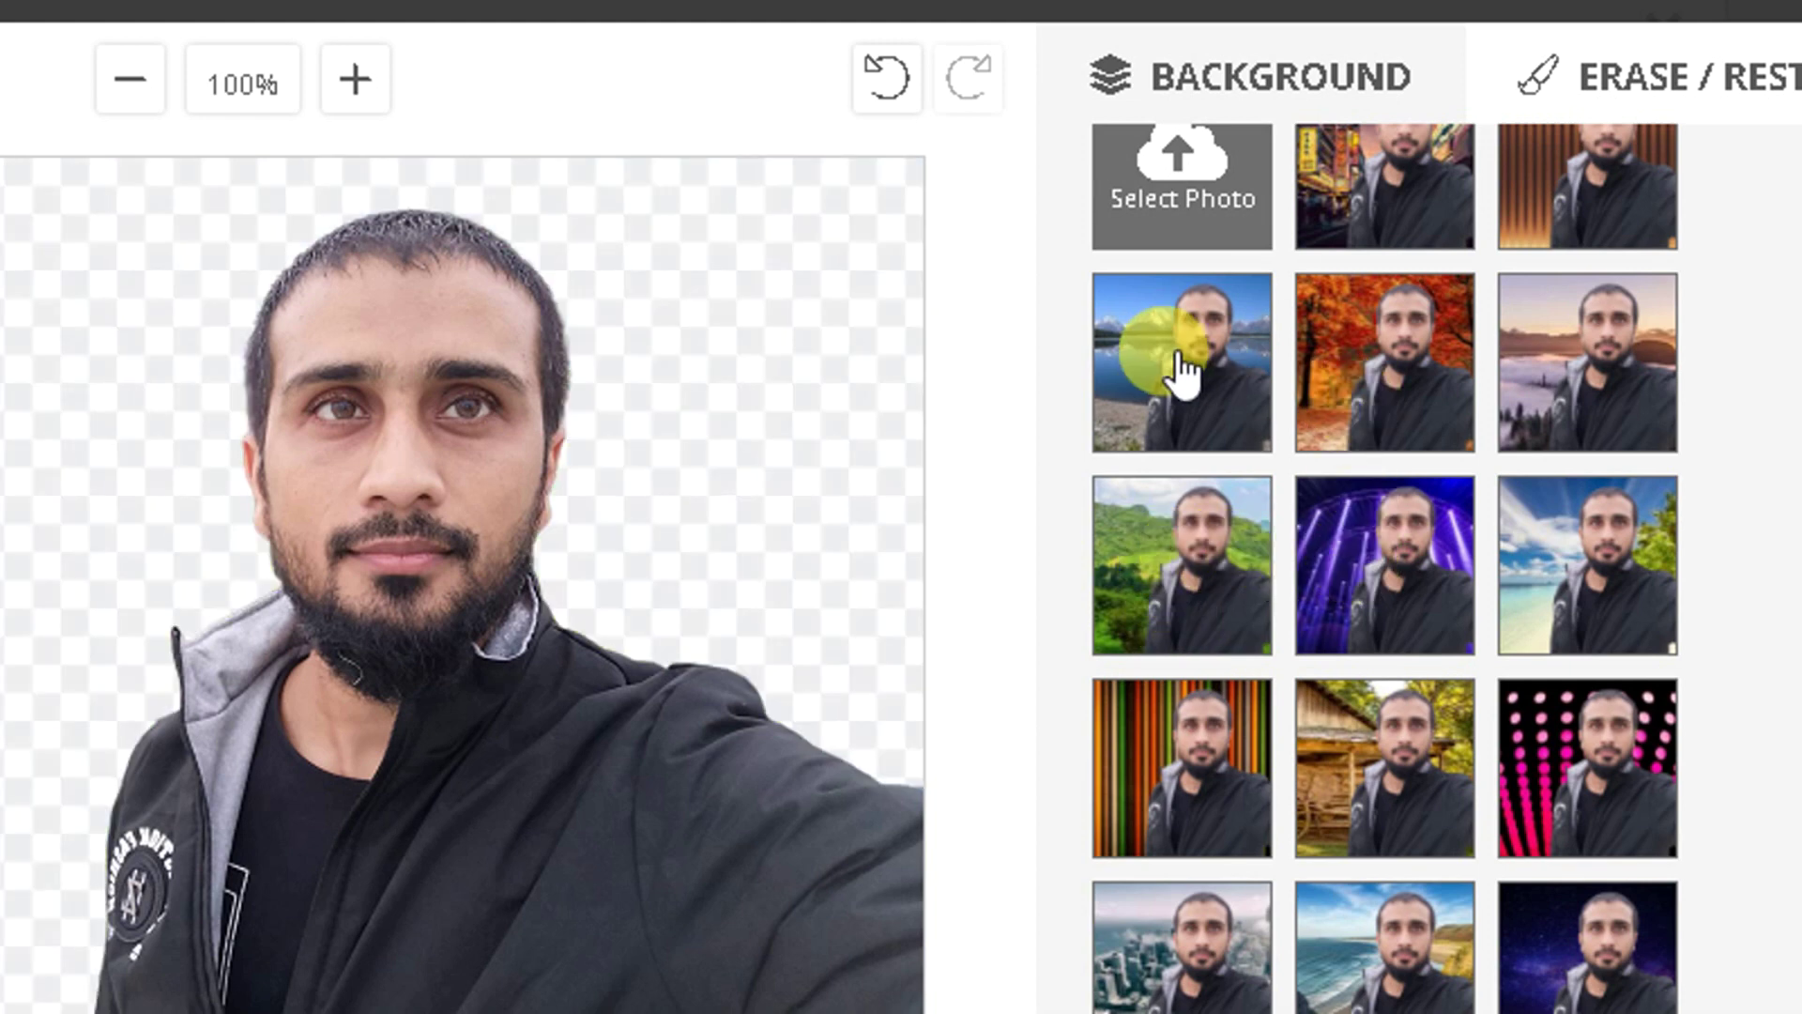
{"action": "left_click", "coordinate": [1184, 366]}
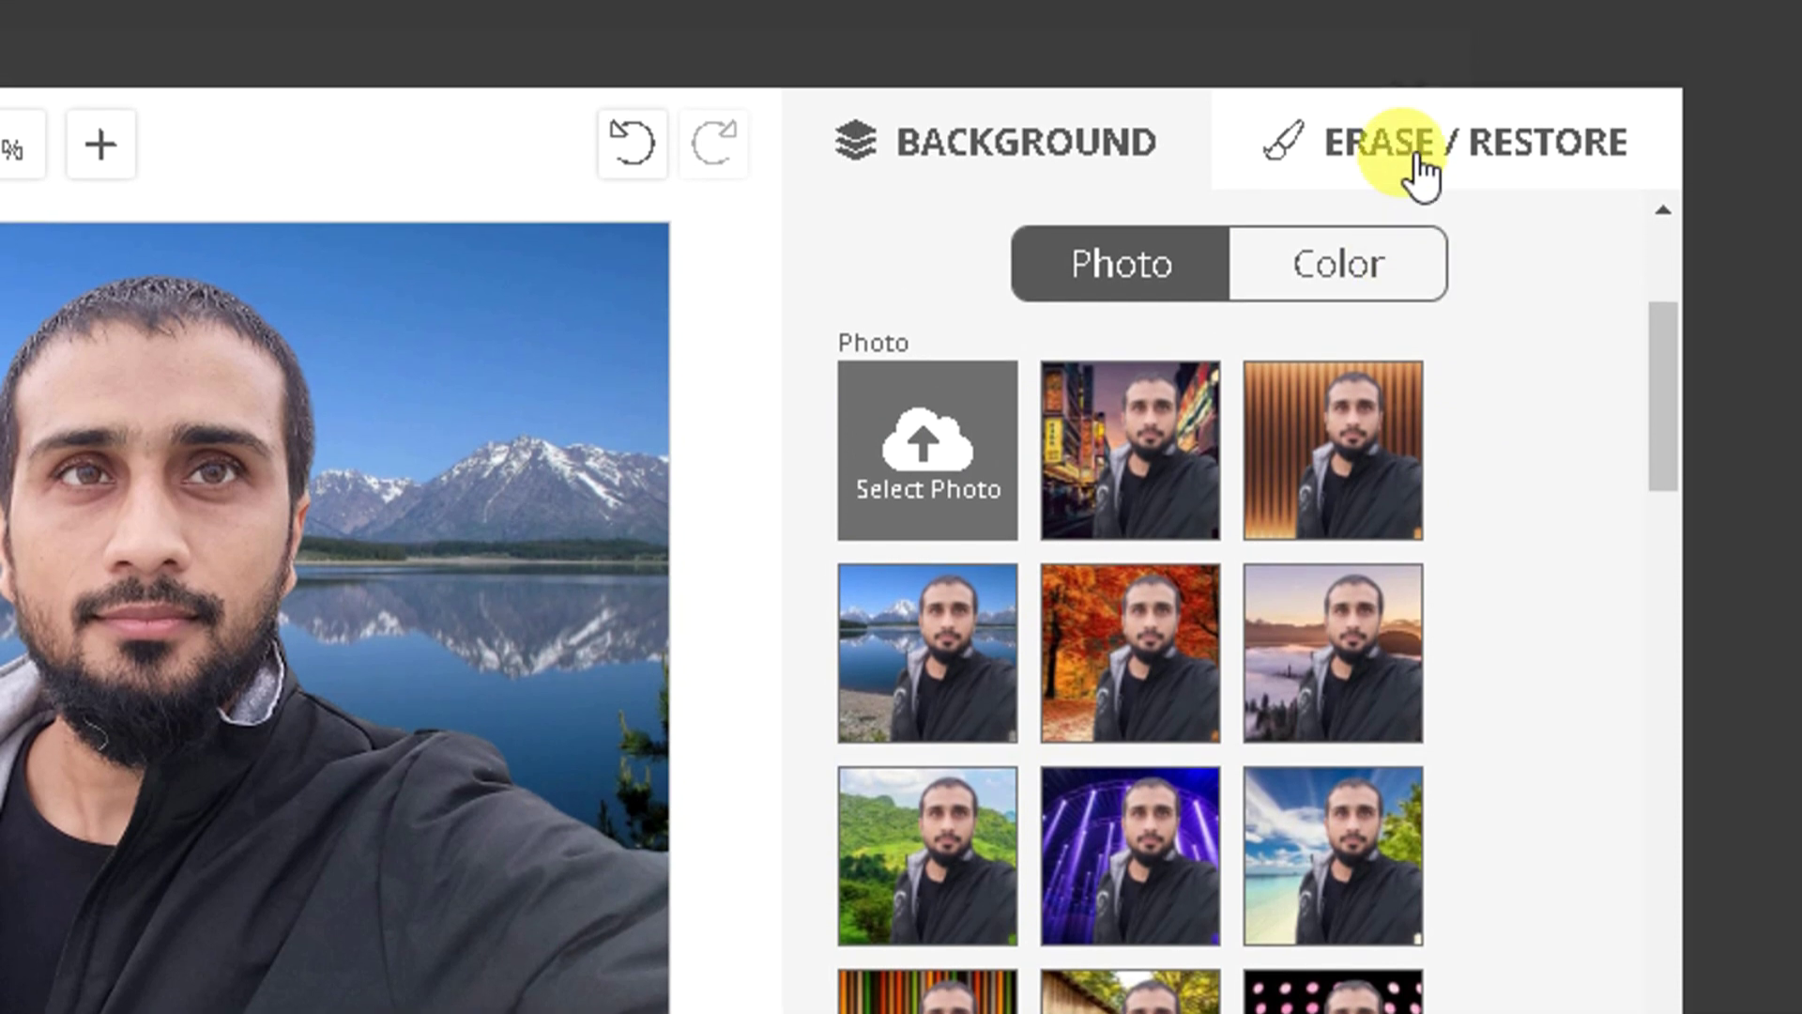
{"action": "left_click", "coordinate": [1422, 177]}
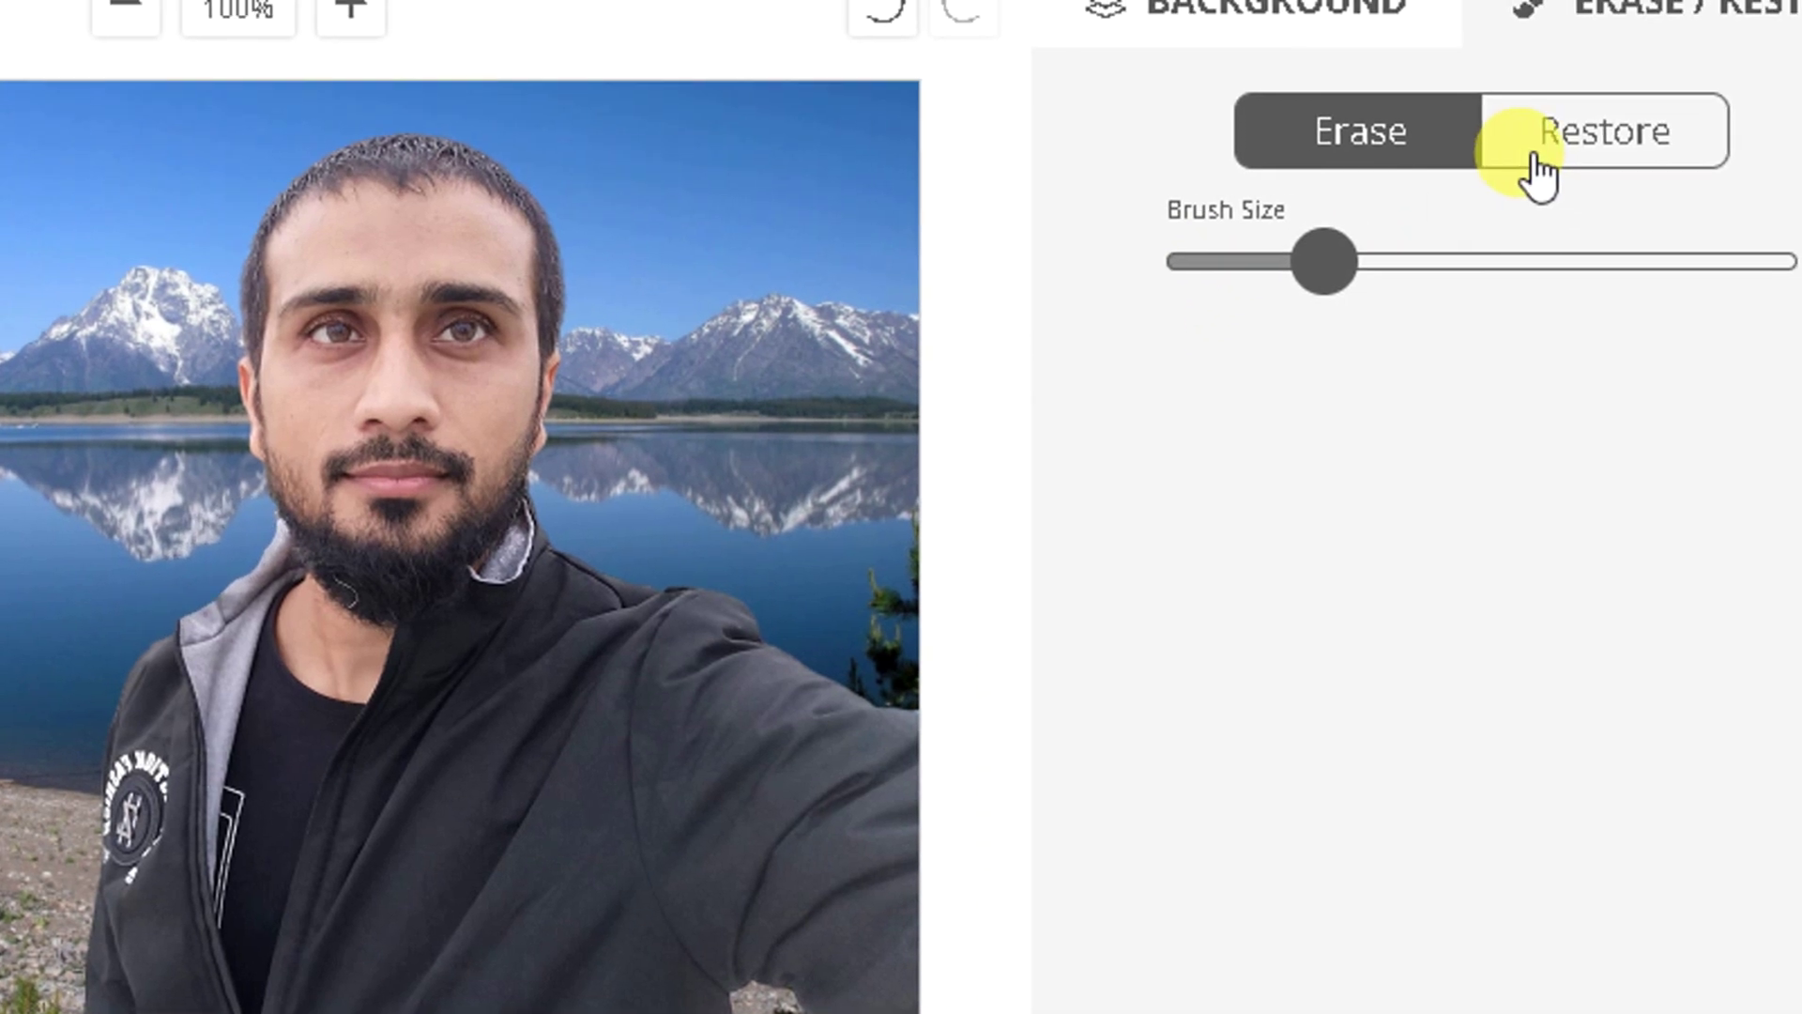
Test a Restore brush stroke along the hood edge, then undo it.
{"action": "left_click", "coordinate": [1680, 74]}
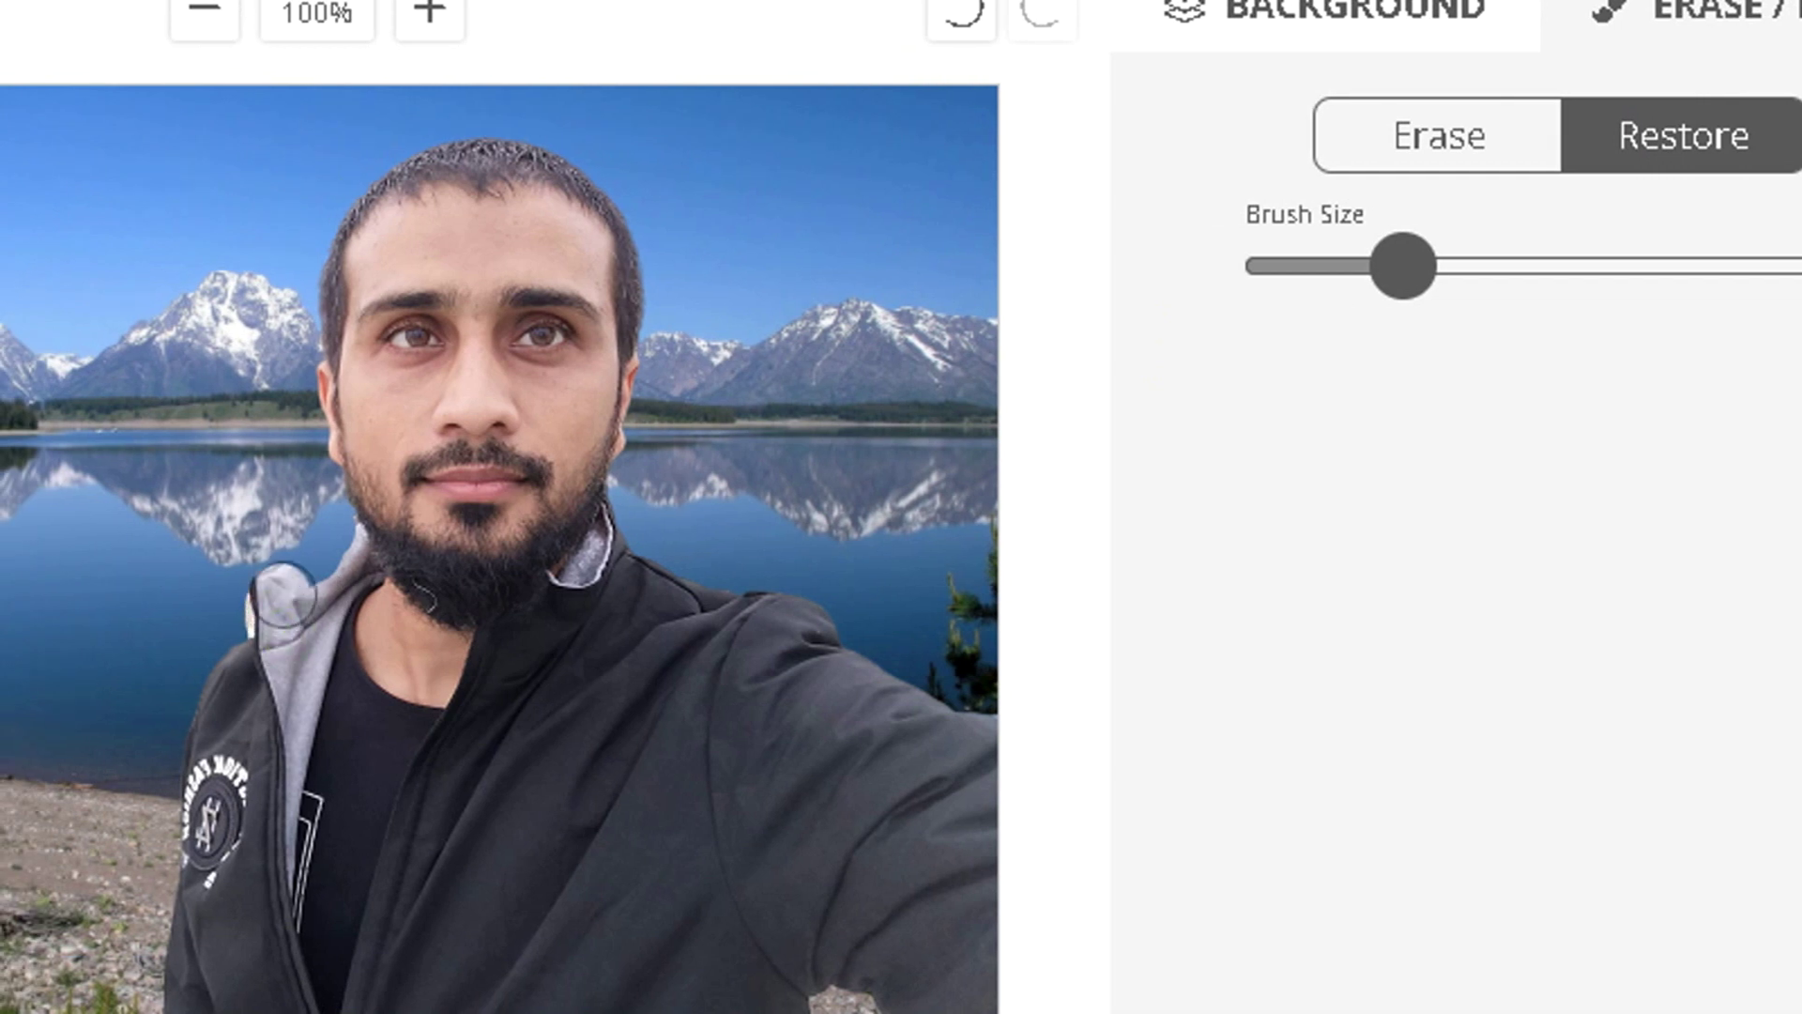
{"action": "left_click_drag", "start_coordinate": [278, 578], "coordinate": [265, 567]}
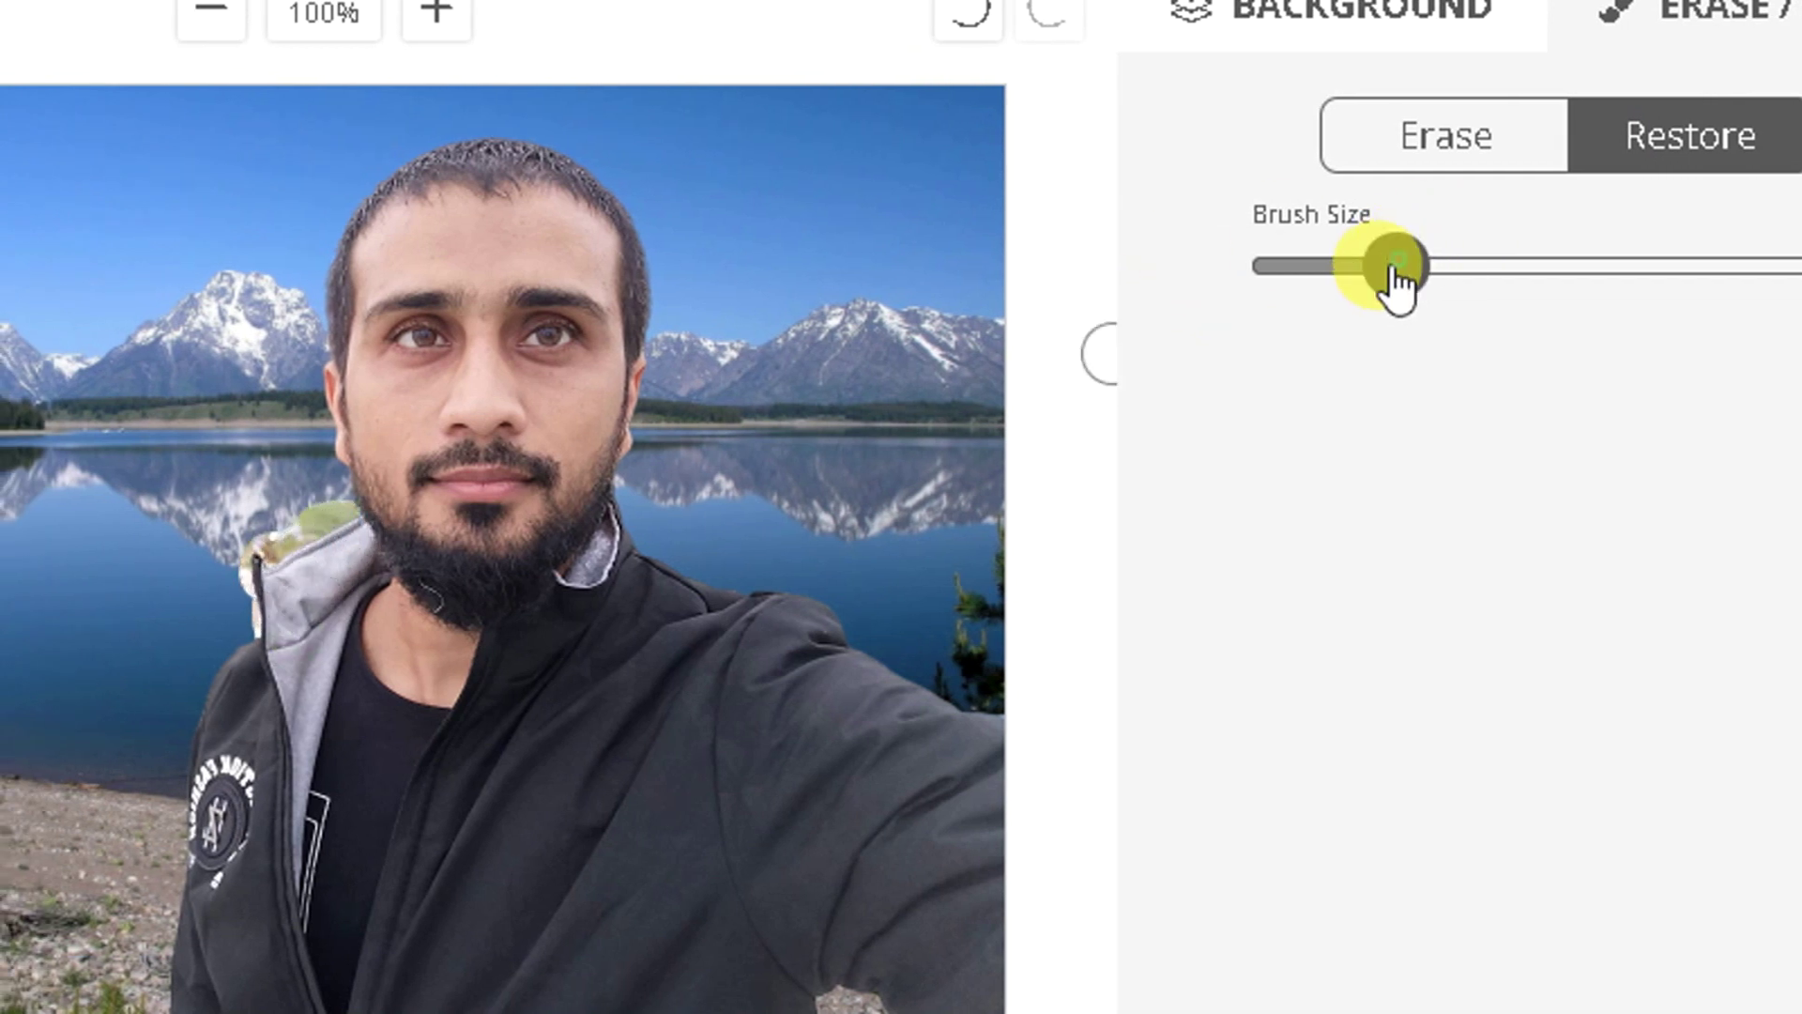
{"action": "left_click_drag", "start_coordinate": [1399, 267], "coordinate": [1351, 268]}
{"action": "left_click", "coordinate": [1389, 151]}
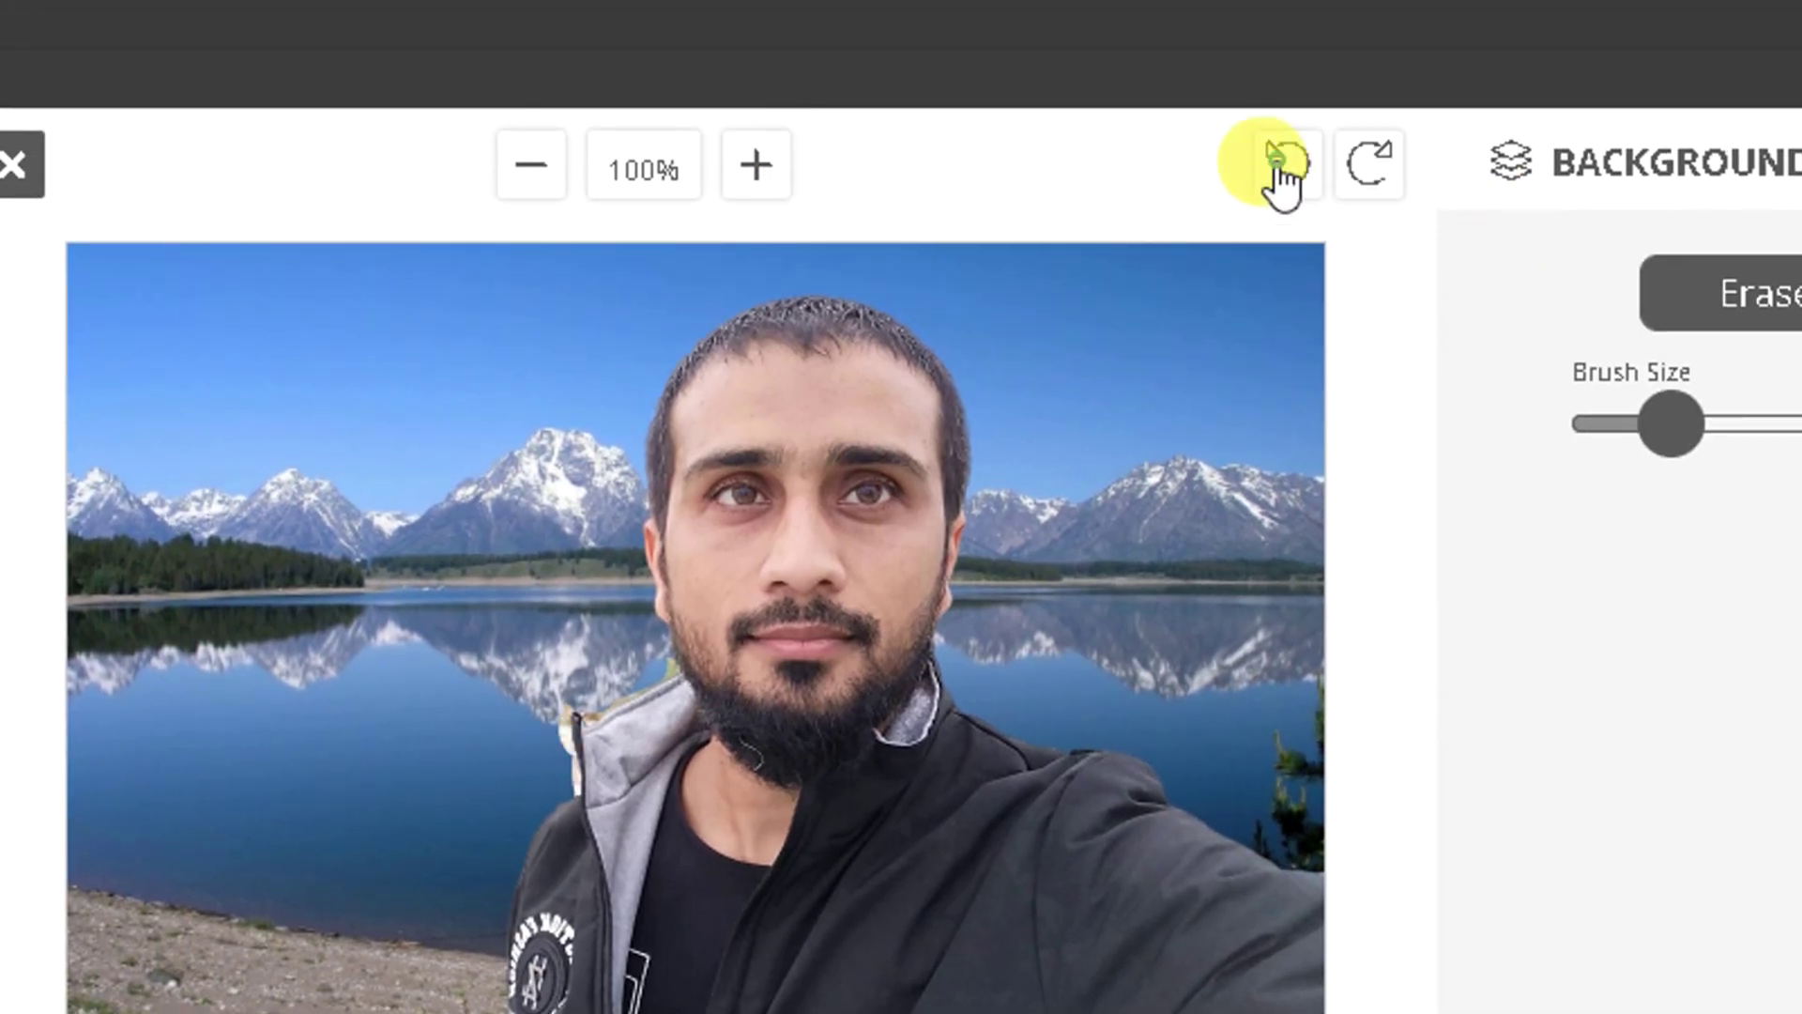
{"action": "left_click", "coordinate": [1281, 169]}
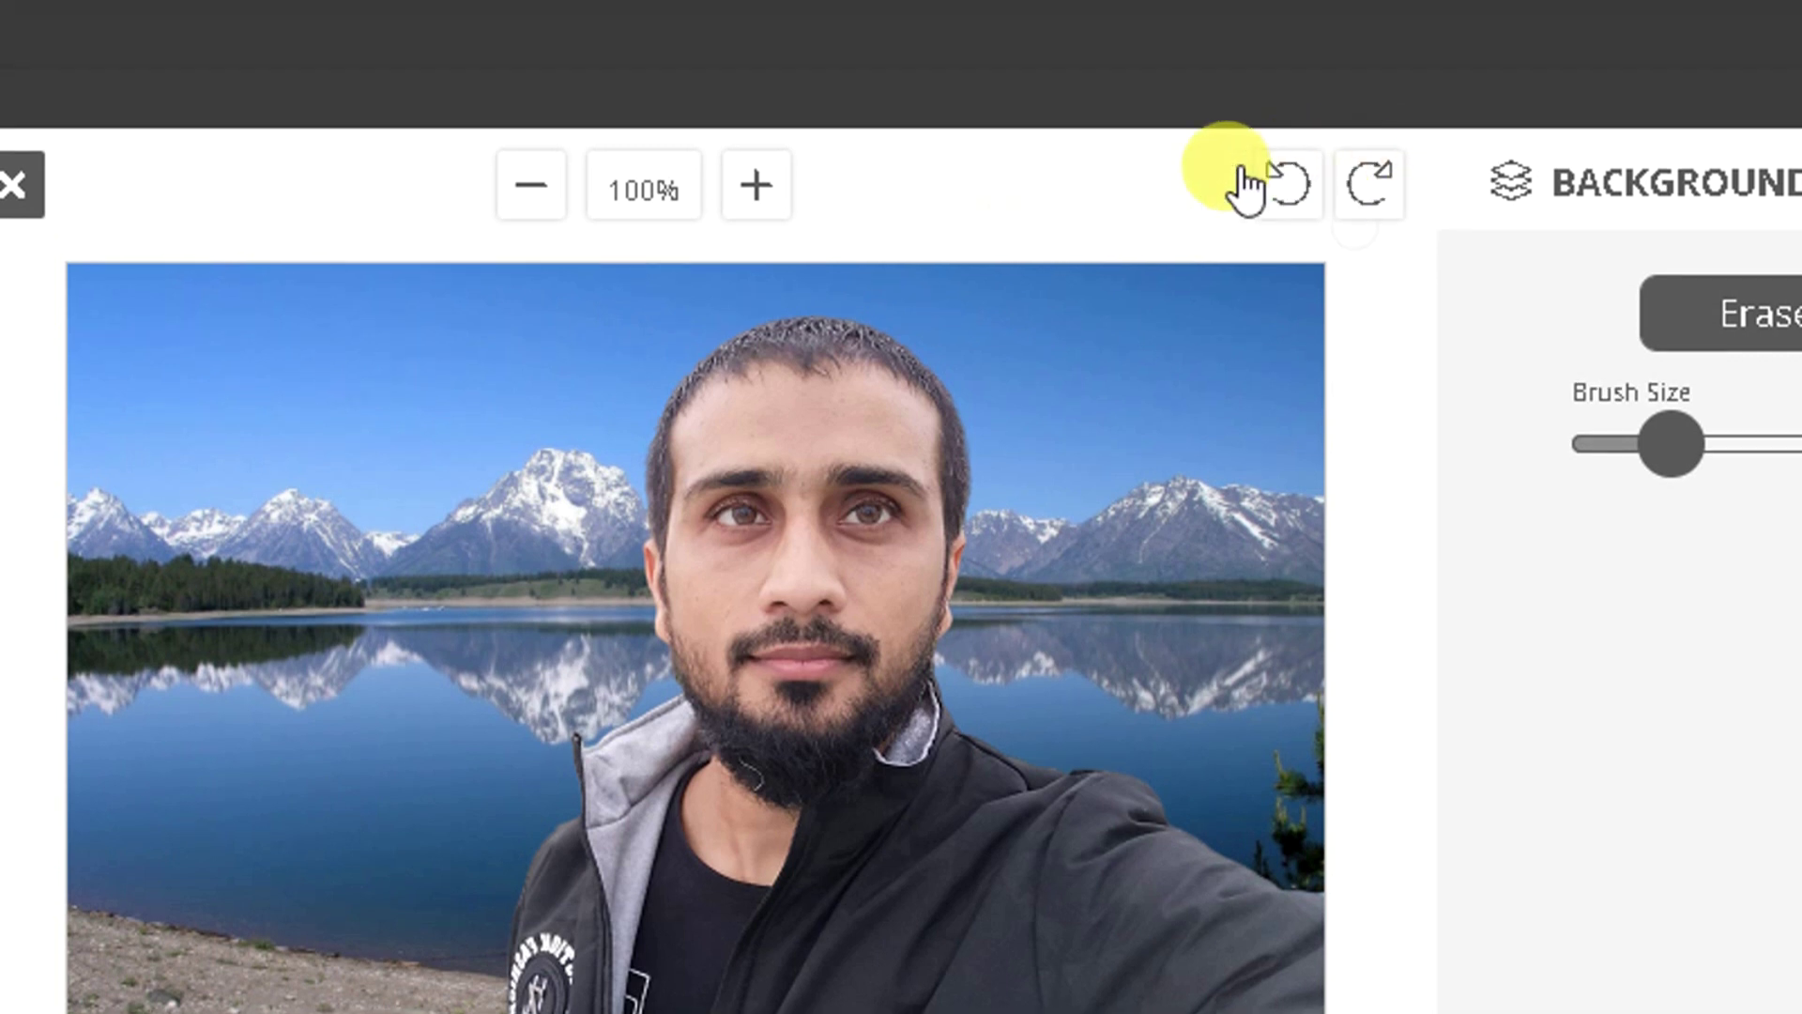
Zoom the canvas in, back to 100% and out to 80%, then start the download.
{"action": "left_click", "coordinate": [758, 188]}
{"action": "left_click", "coordinate": [530, 188]}
{"action": "left_click", "coordinate": [530, 187]}
{"action": "left_click", "coordinate": [683, 887]}
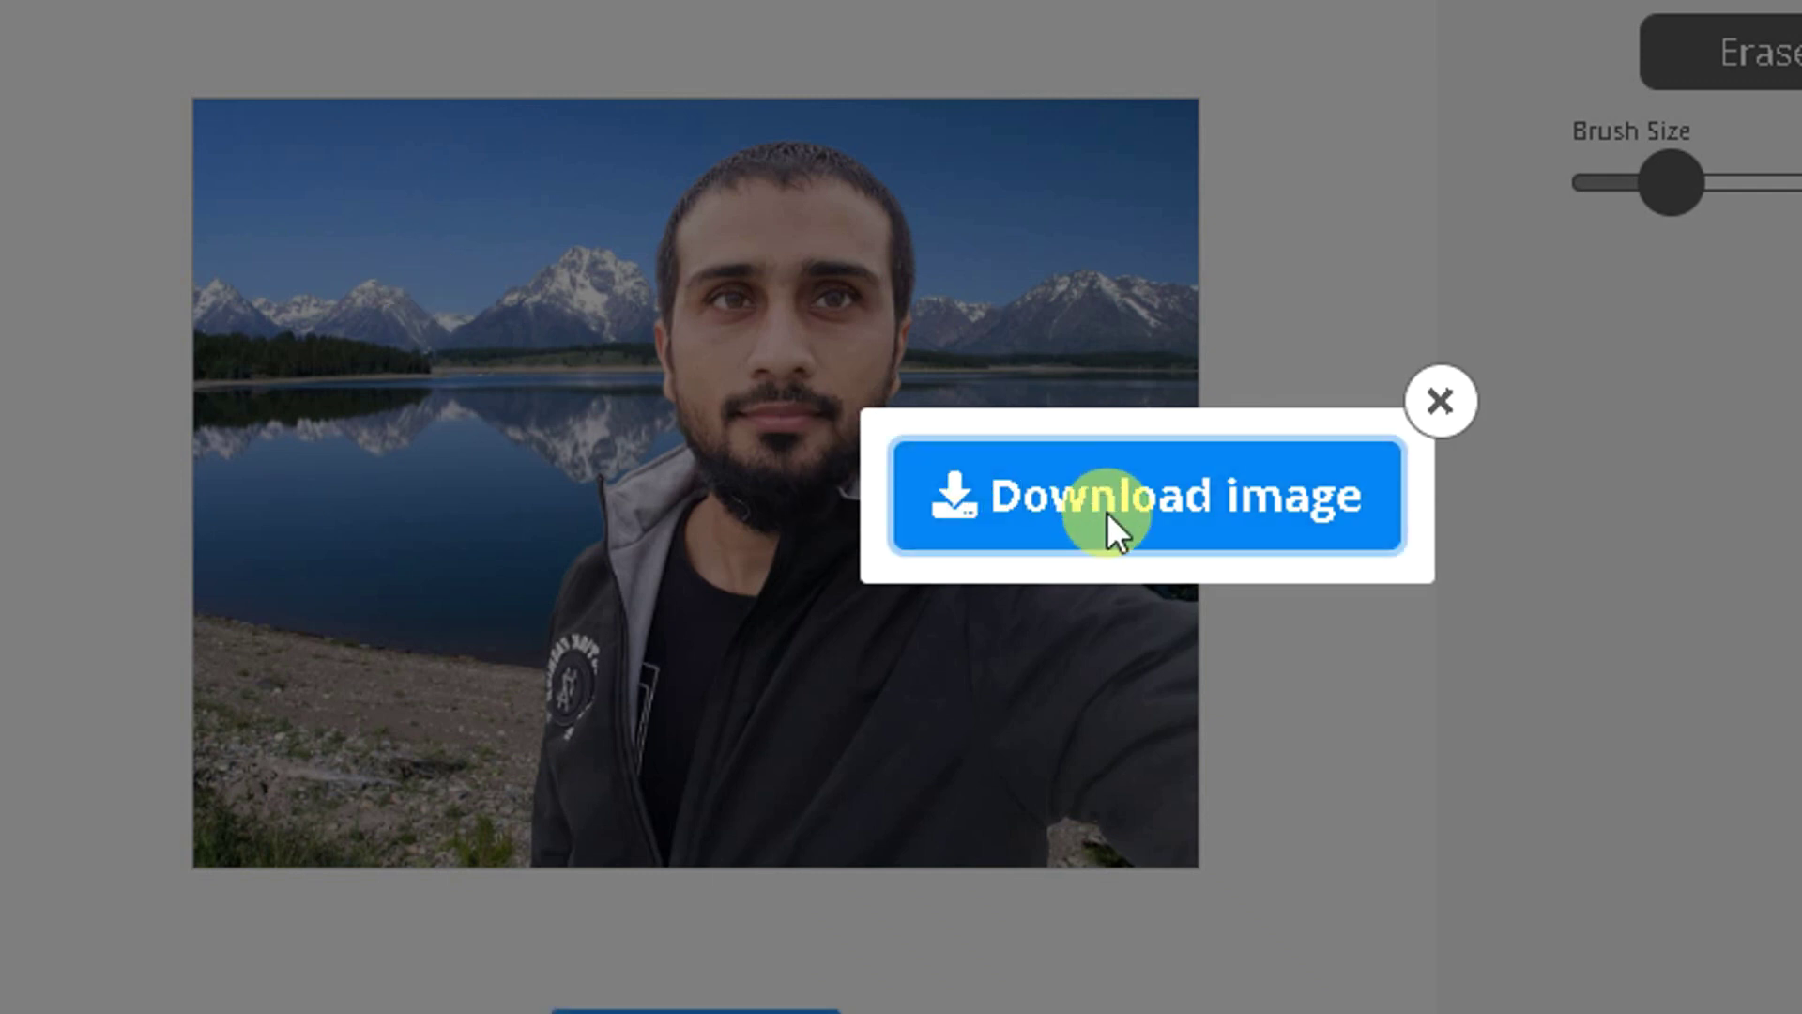
Save the preview PNG to the Desktop without replacing the existing file.
{"action": "left_click", "coordinate": [1107, 511]}
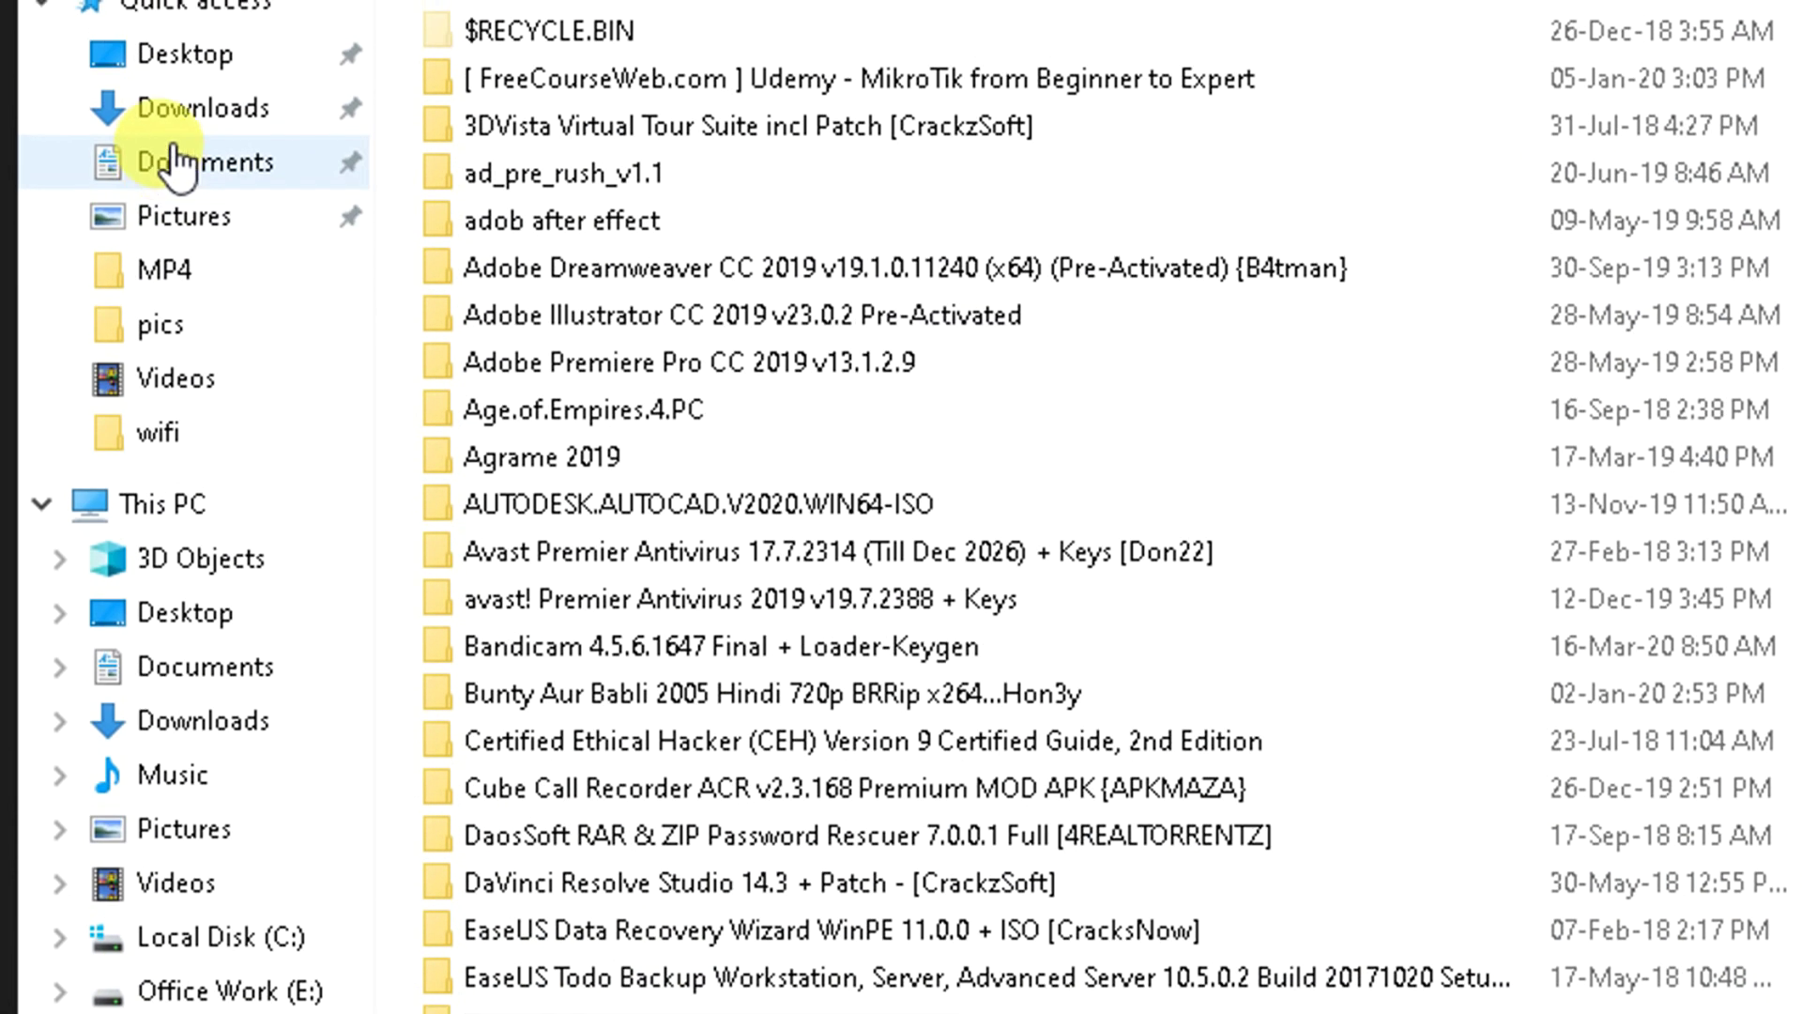
{"action": "scroll", "coordinate": [153, 153], "scroll_direction": "up", "scroll_amount": 1}
{"action": "left_click", "coordinate": [160, 141]}
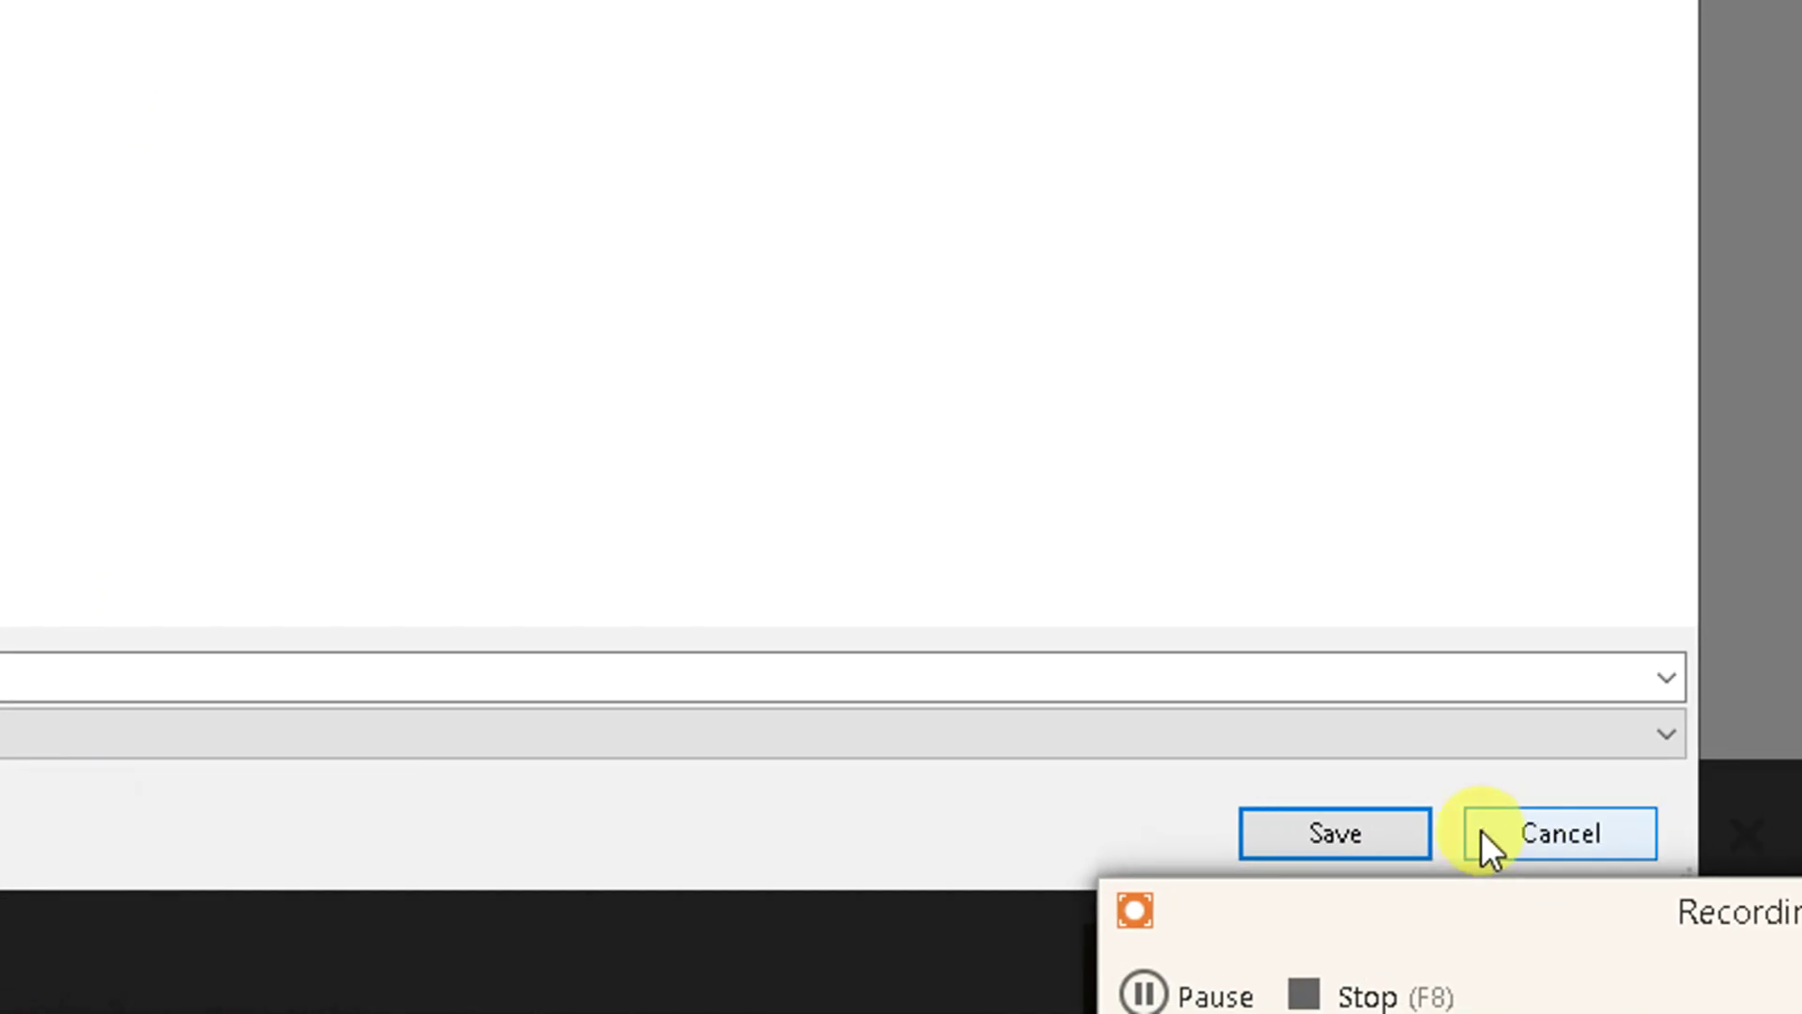
{"action": "left_click", "coordinate": [1323, 826]}
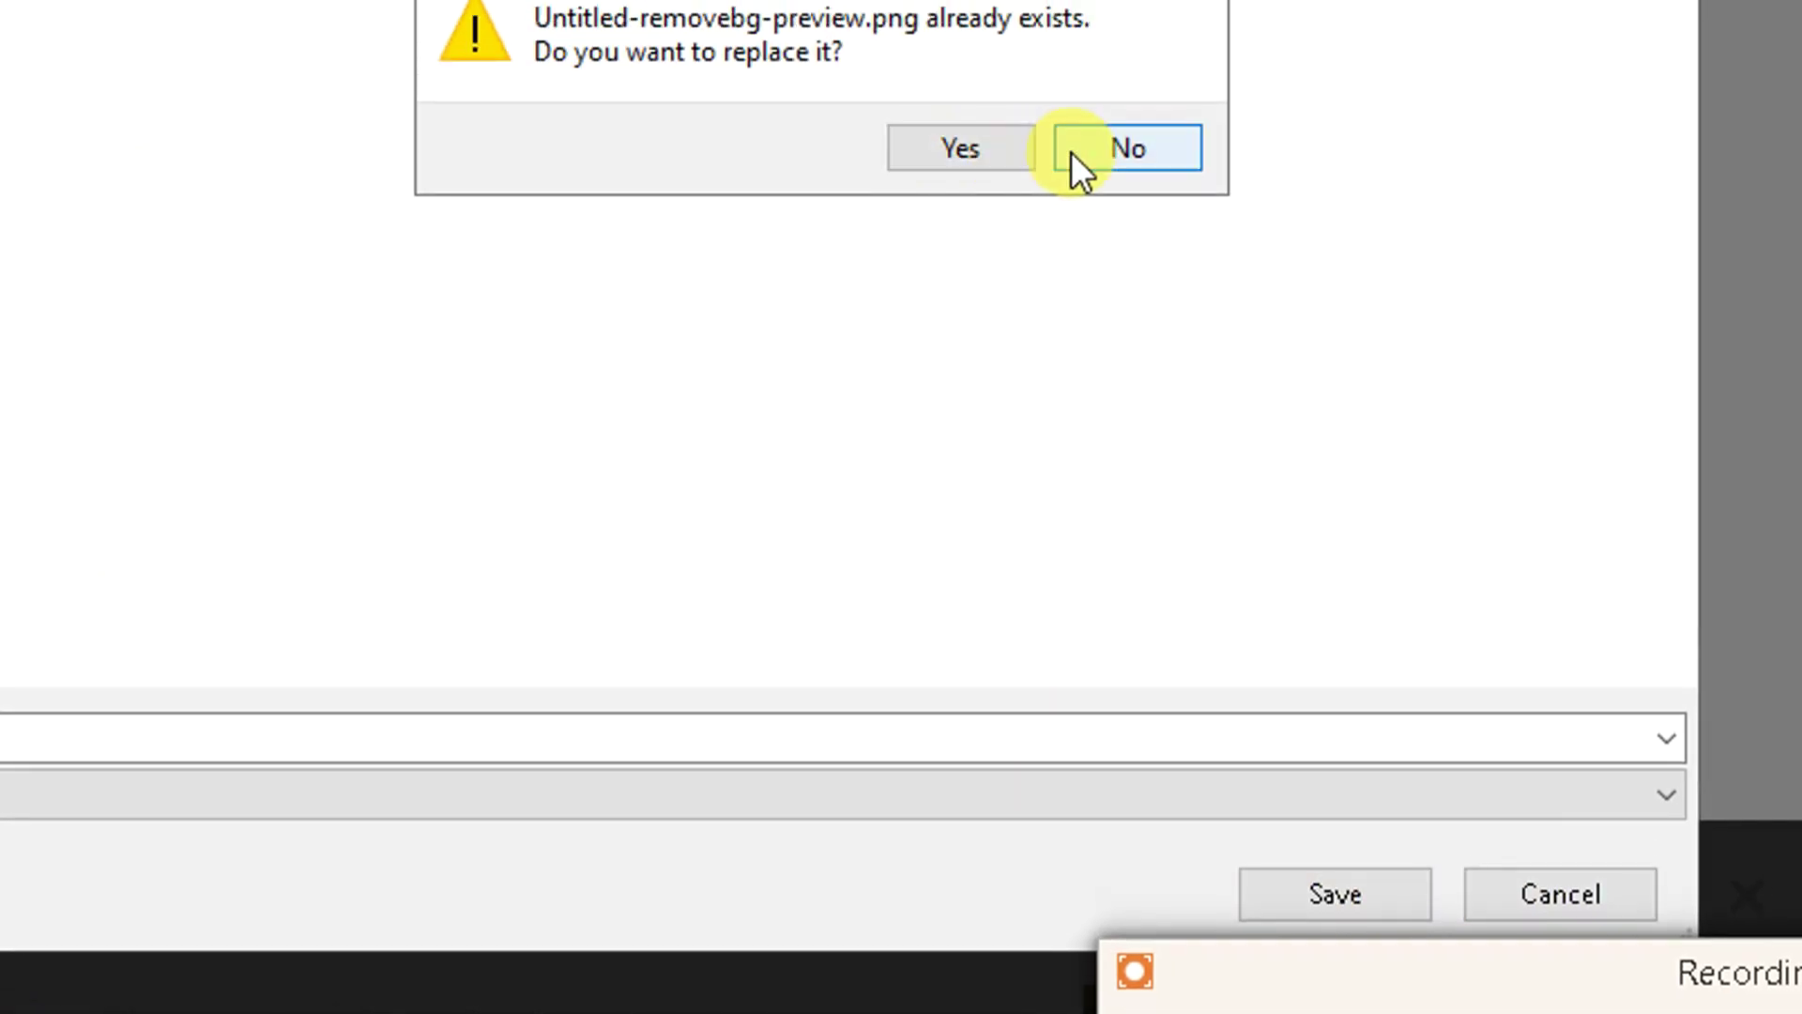
{"action": "left_click", "coordinate": [1133, 97]}
{"action": "left_click", "coordinate": [305, 737]}
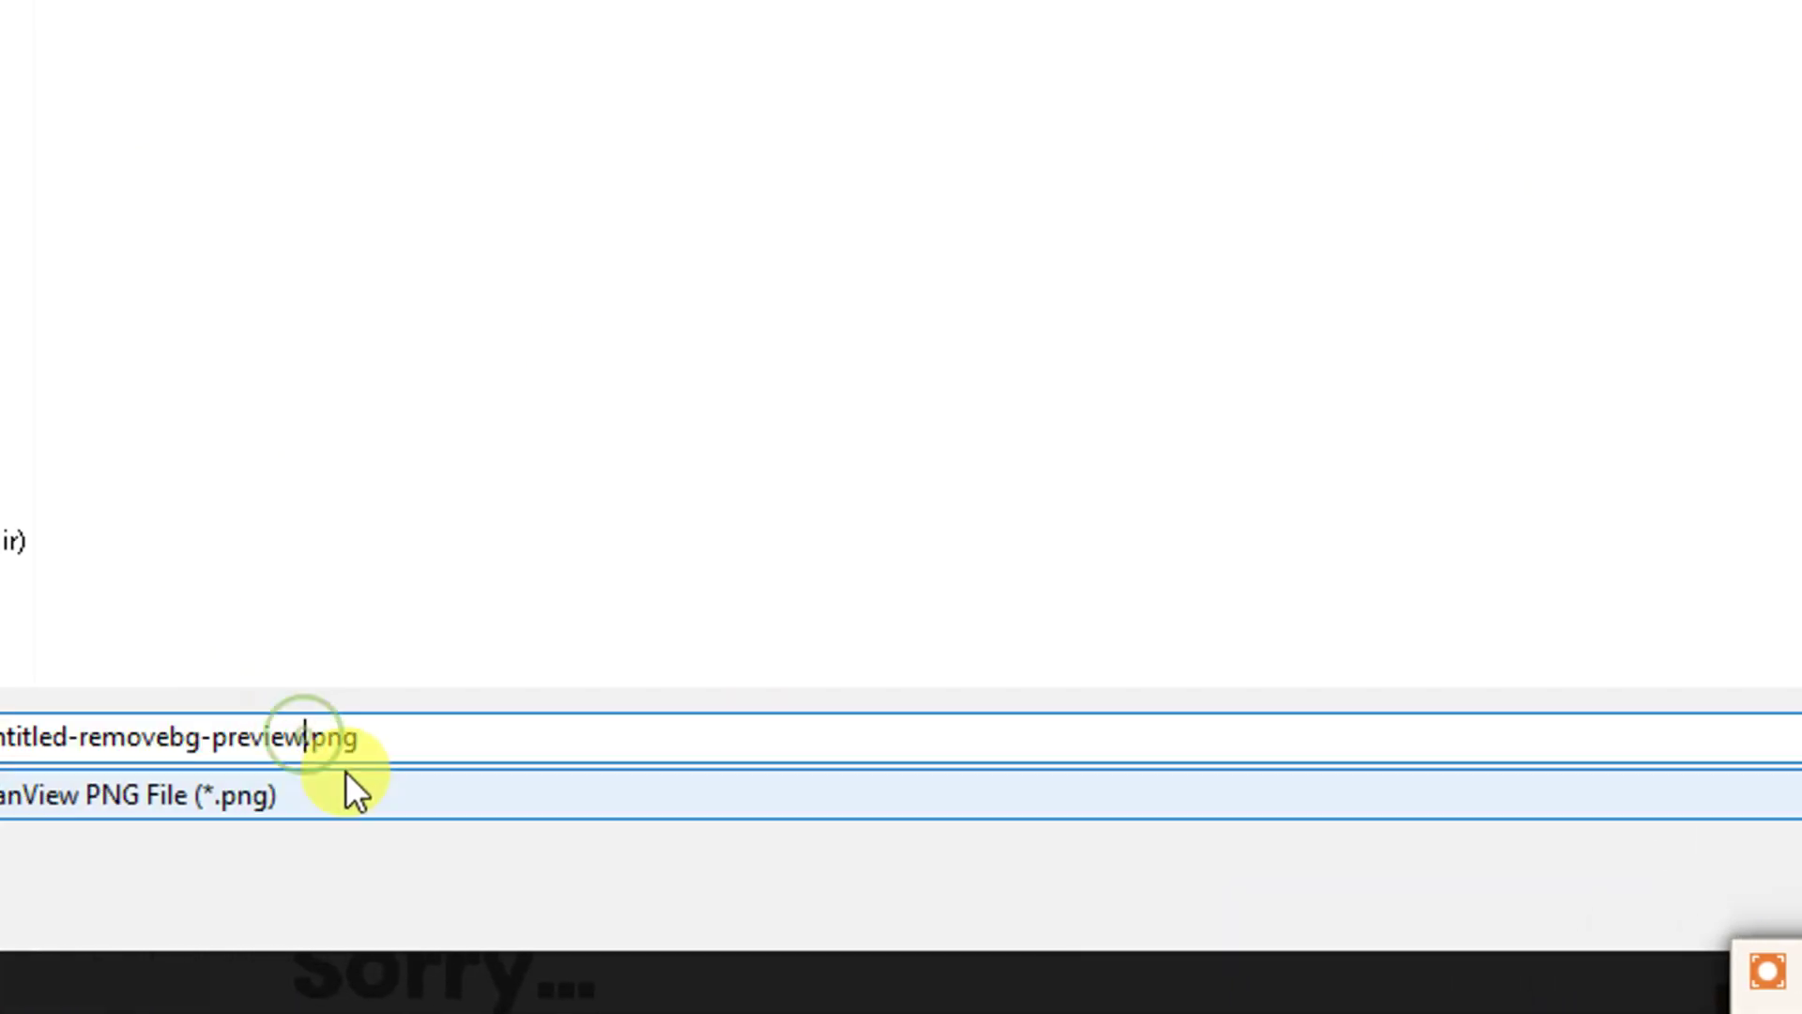
{"action": "left_click", "coordinate": [1539, 860]}
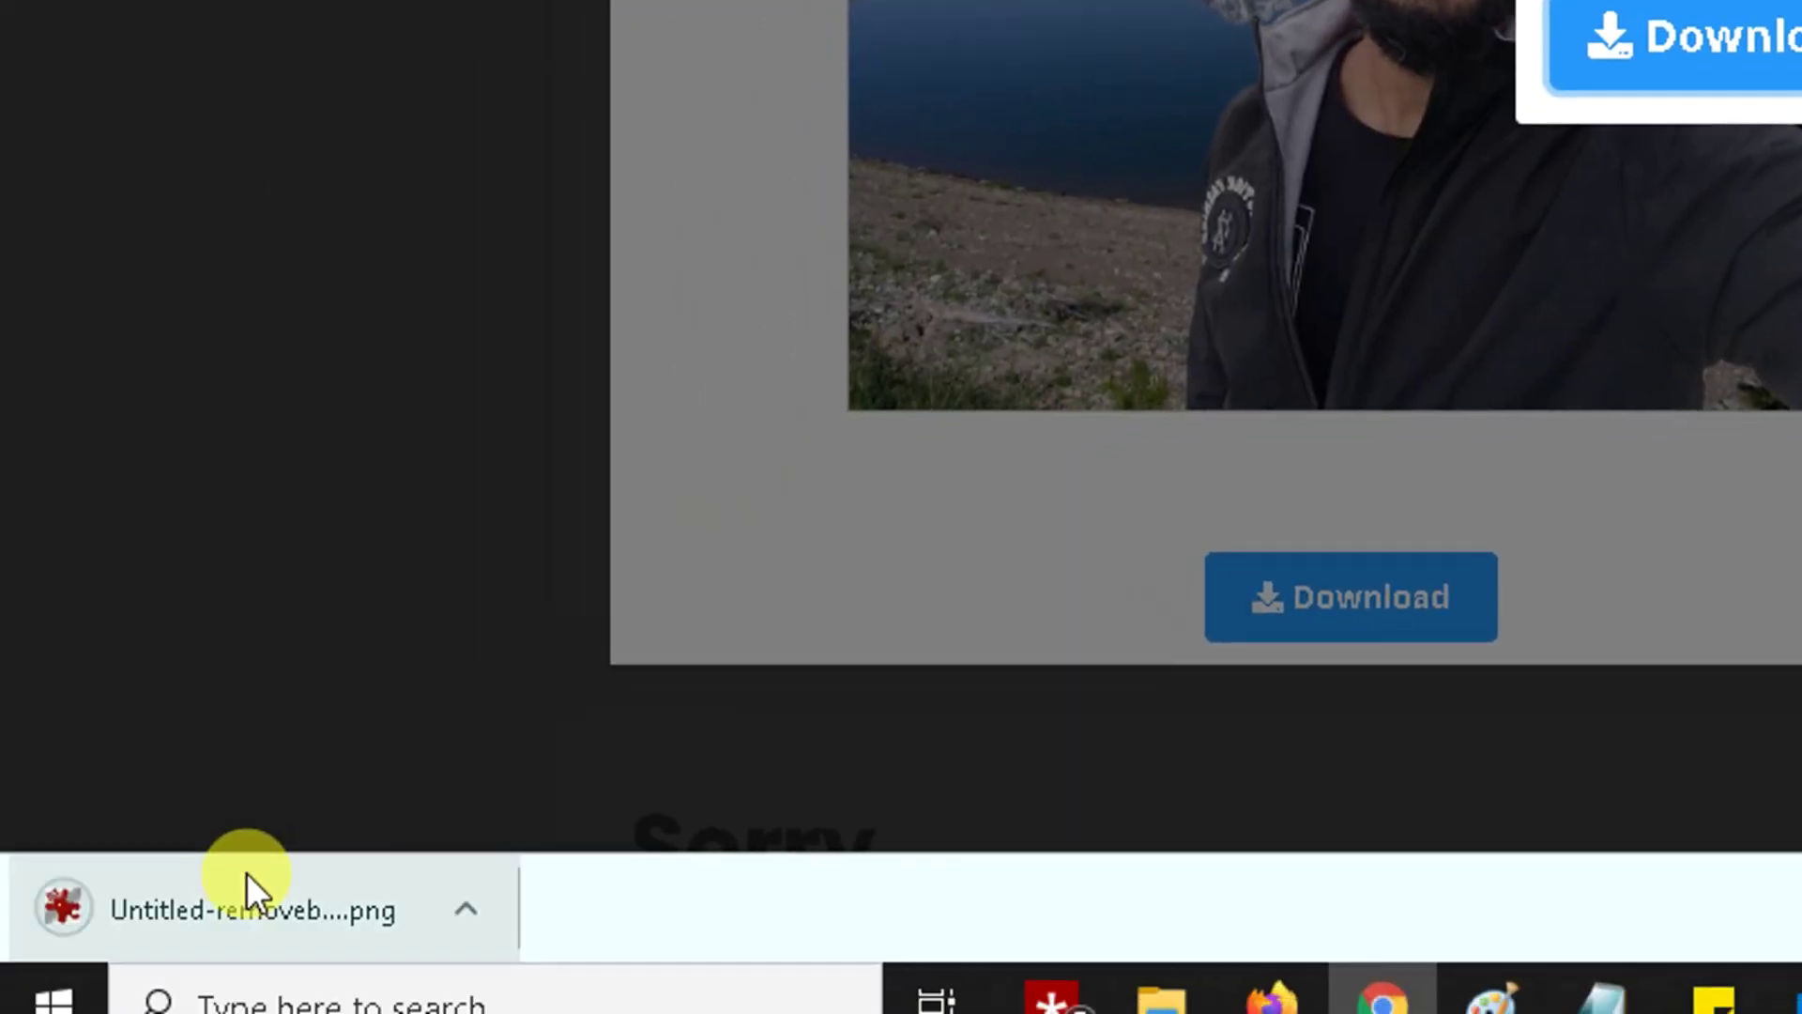
View the downloaded PNG in IrfanView, close it, and dismiss the Download image popup.
{"action": "left_click", "coordinate": [233, 859]}
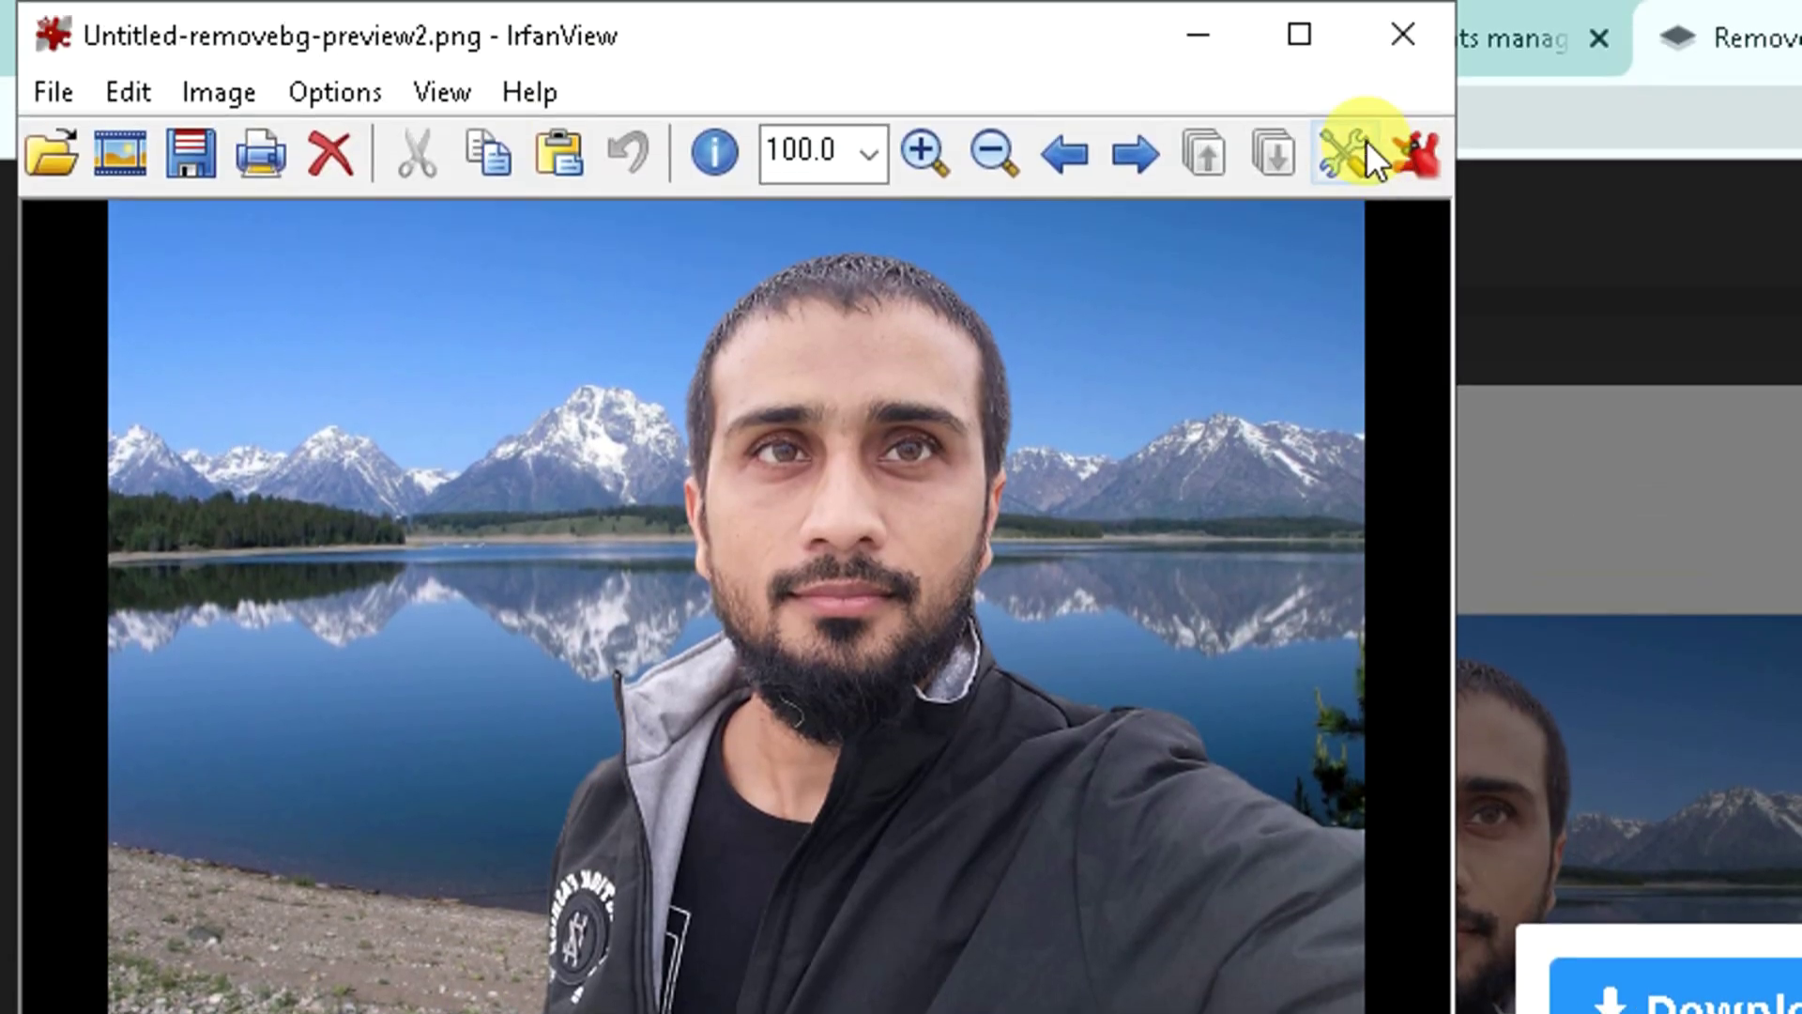
{"action": "left_click", "coordinate": [1399, 44]}
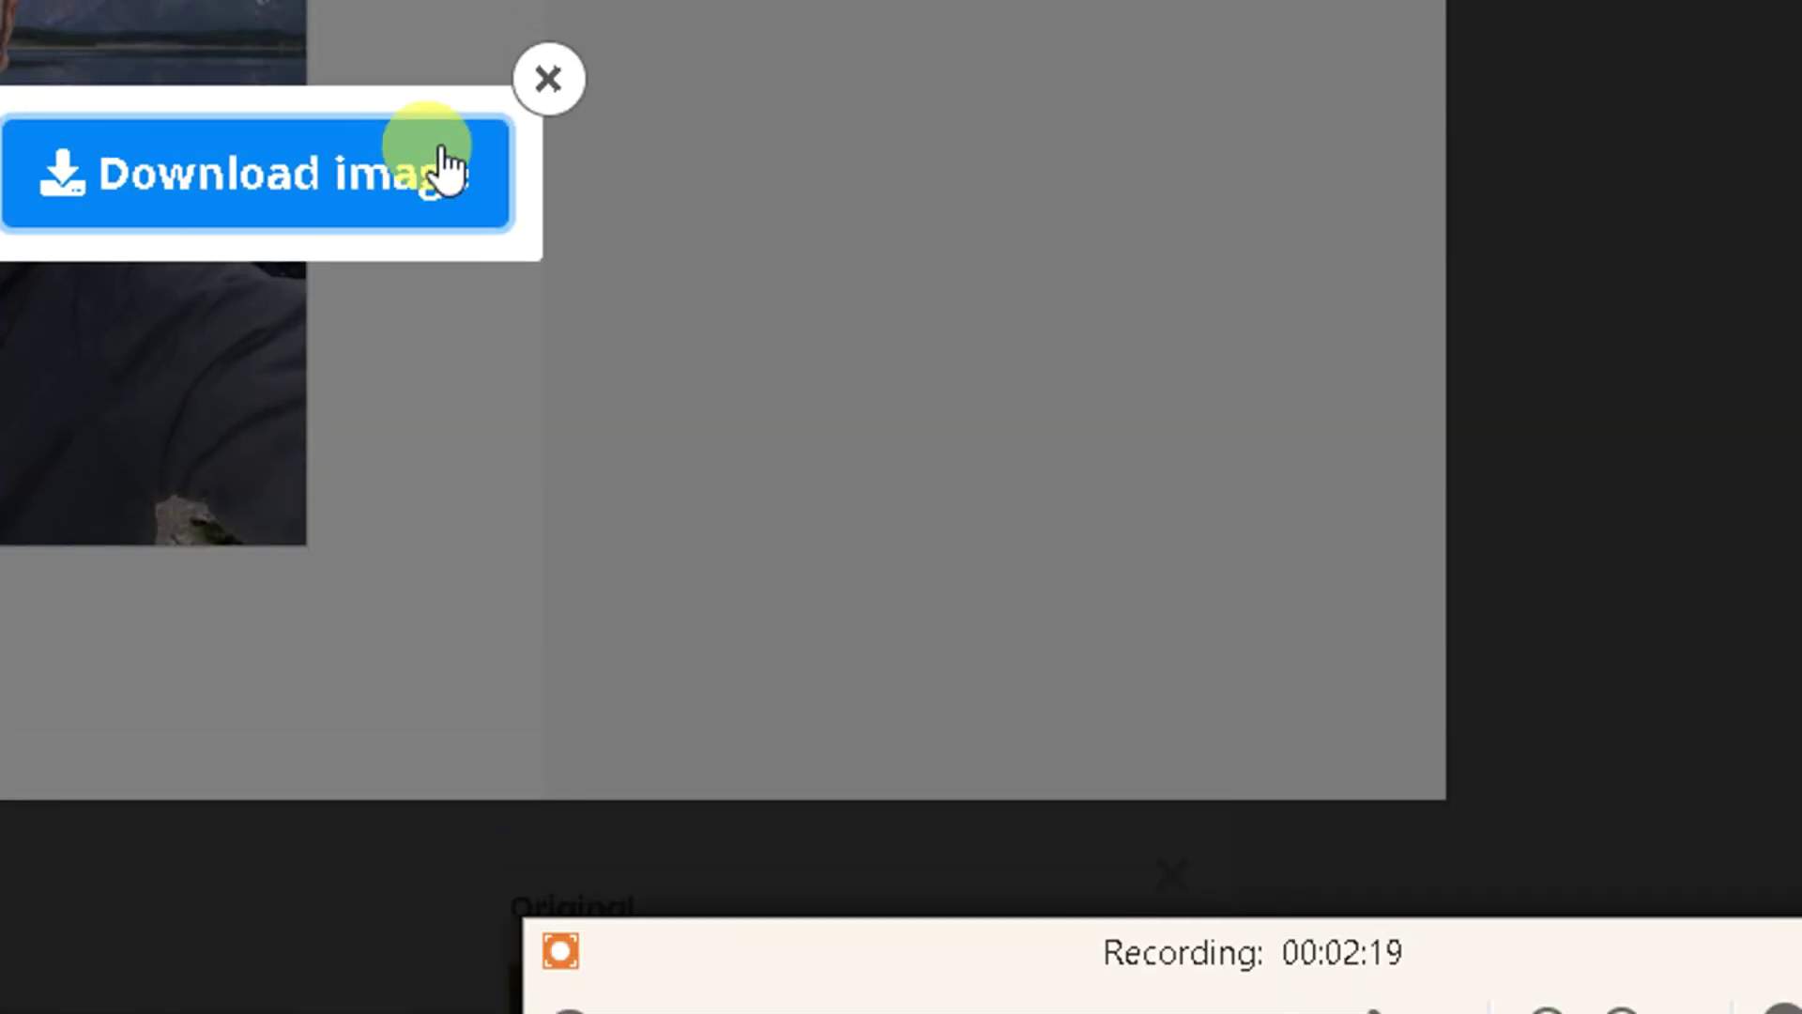
{"action": "left_click", "coordinate": [447, 169]}
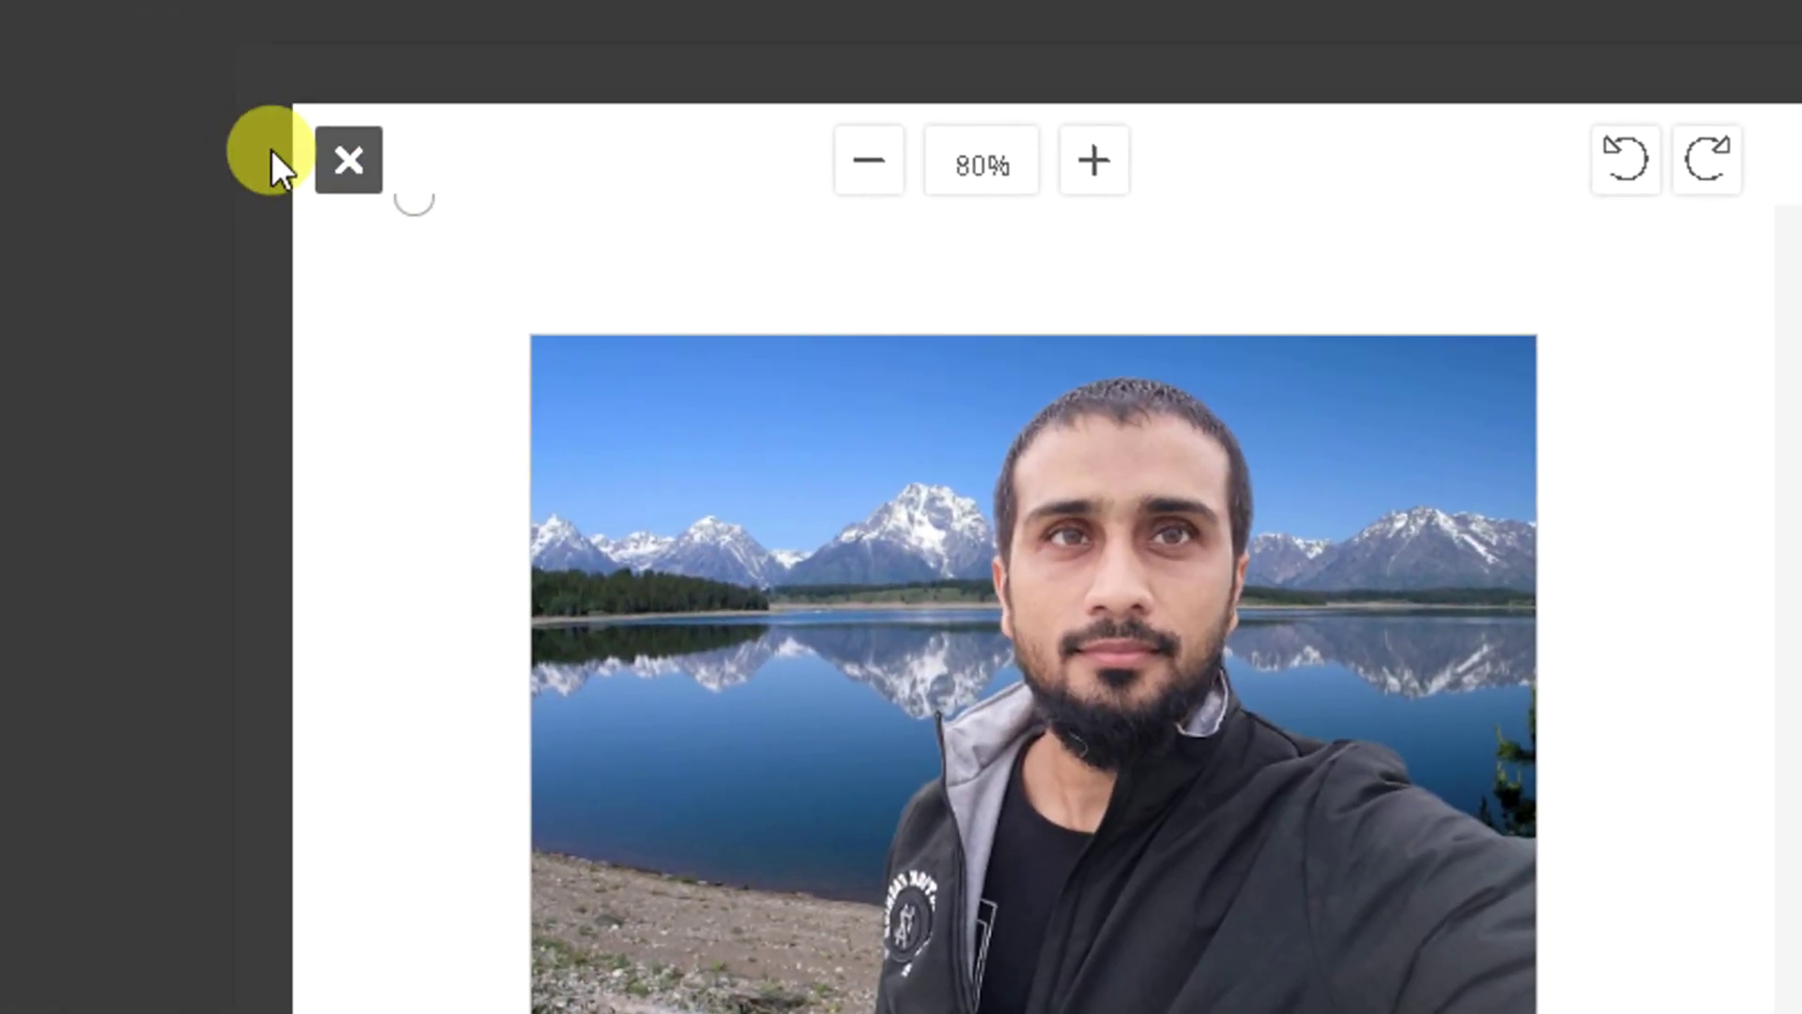
Close the editor and download remove.bg for Windows / Mac / Linux from the apps page.
{"action": "left_click", "coordinate": [342, 157]}
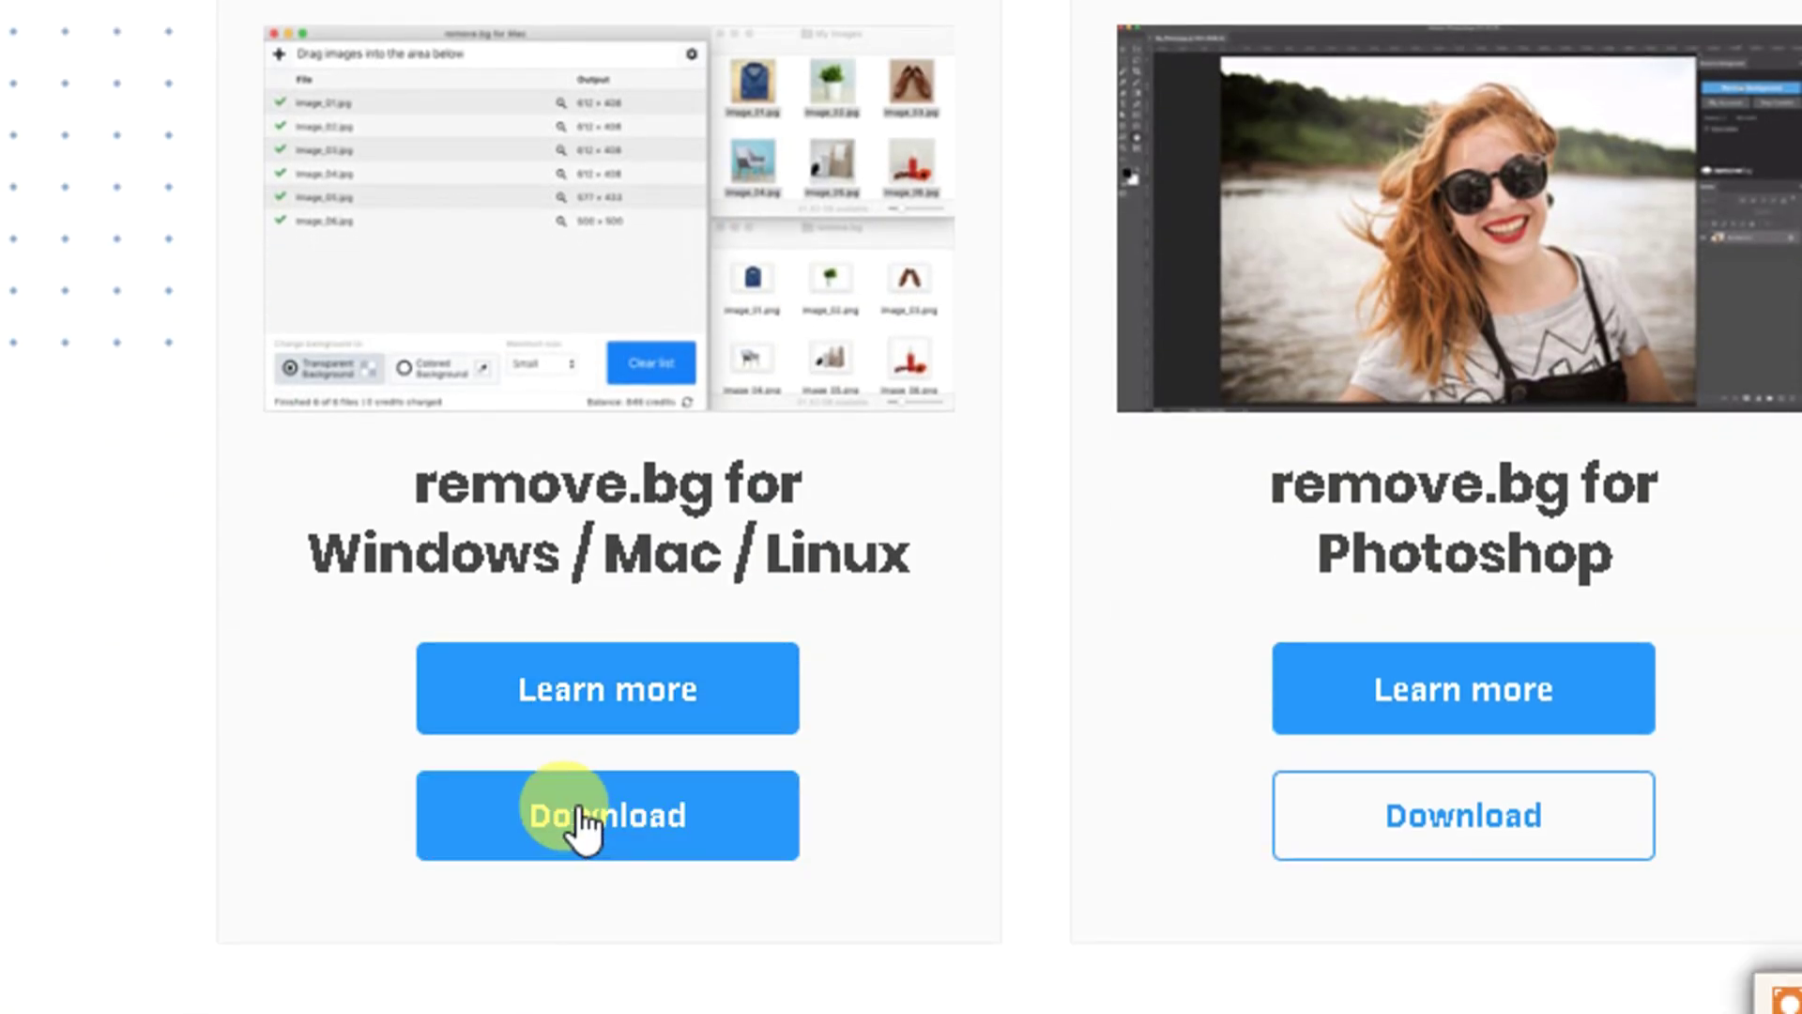
{"action": "left_click", "coordinate": [552, 290]}
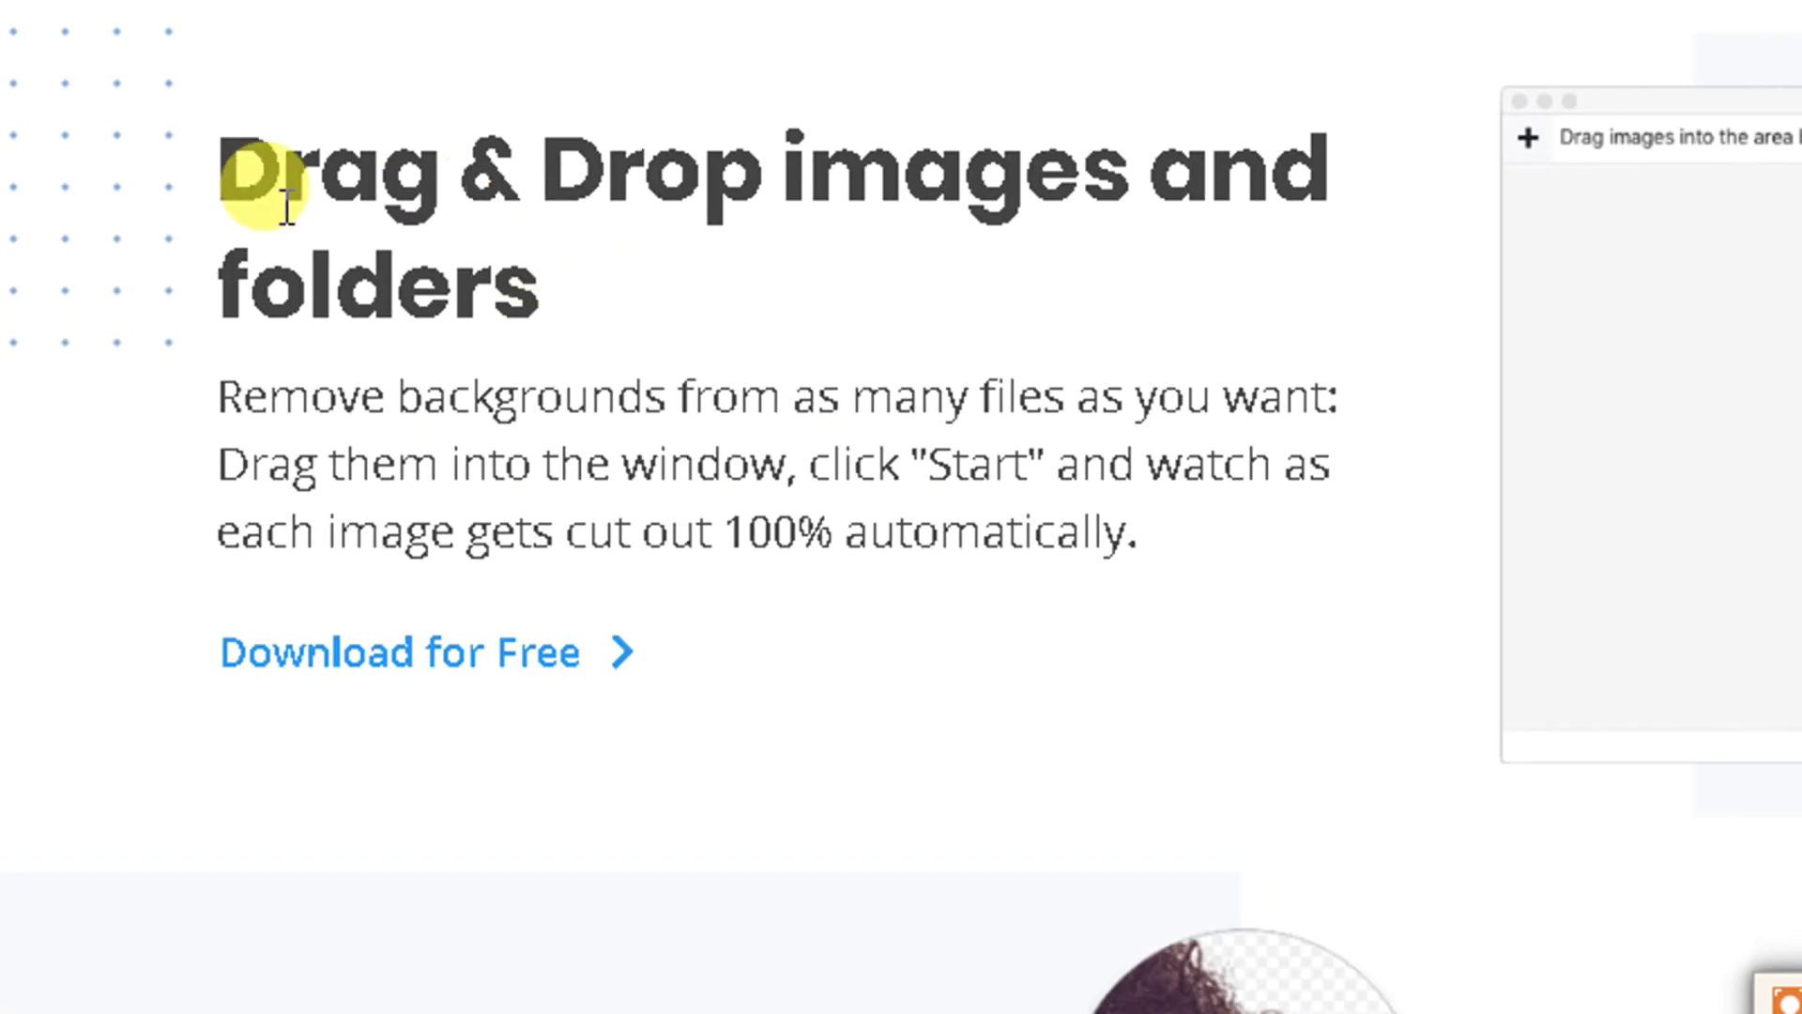
{"action": "left_click_drag", "start_coordinate": [257, 160], "coordinate": [1393, 176]}
{"action": "left_click_drag", "start_coordinate": [324, 253], "coordinate": [675, 287]}
{"action": "left_click", "coordinate": [671, 287]}
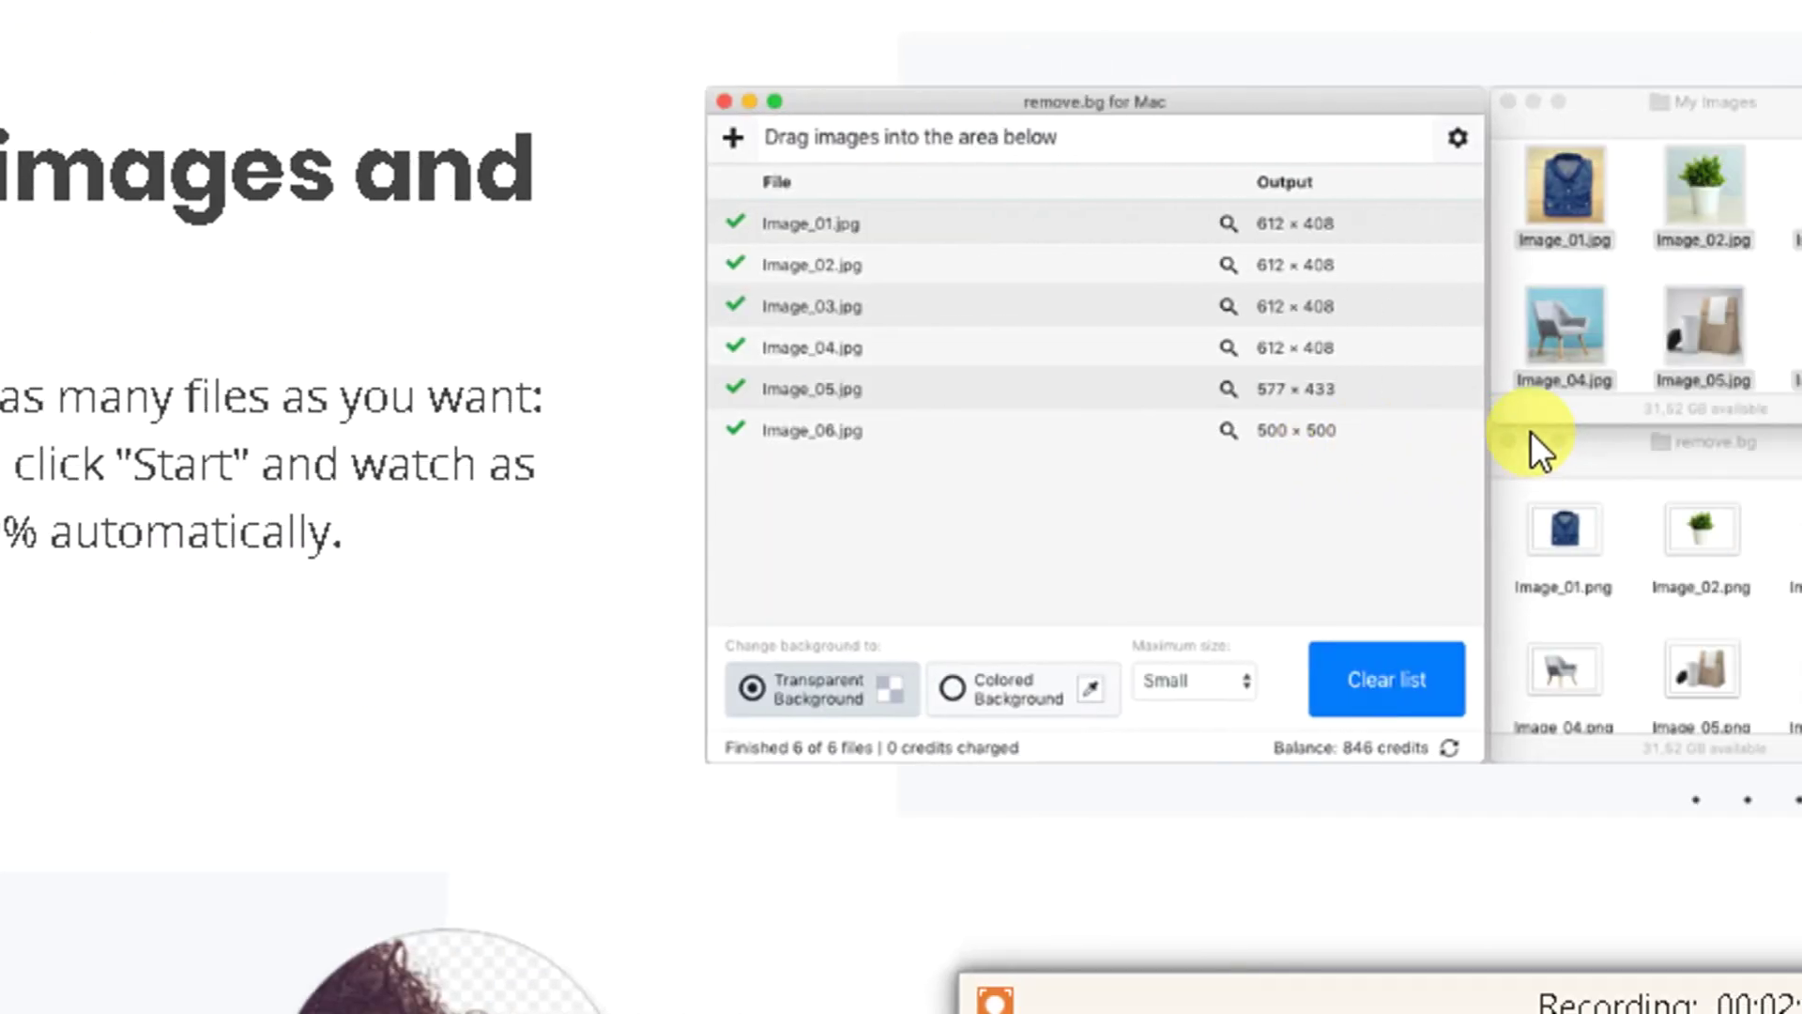
{"action": "scroll", "coordinate": [683, 317], "scroll_direction": "down", "scroll_amount": 10}
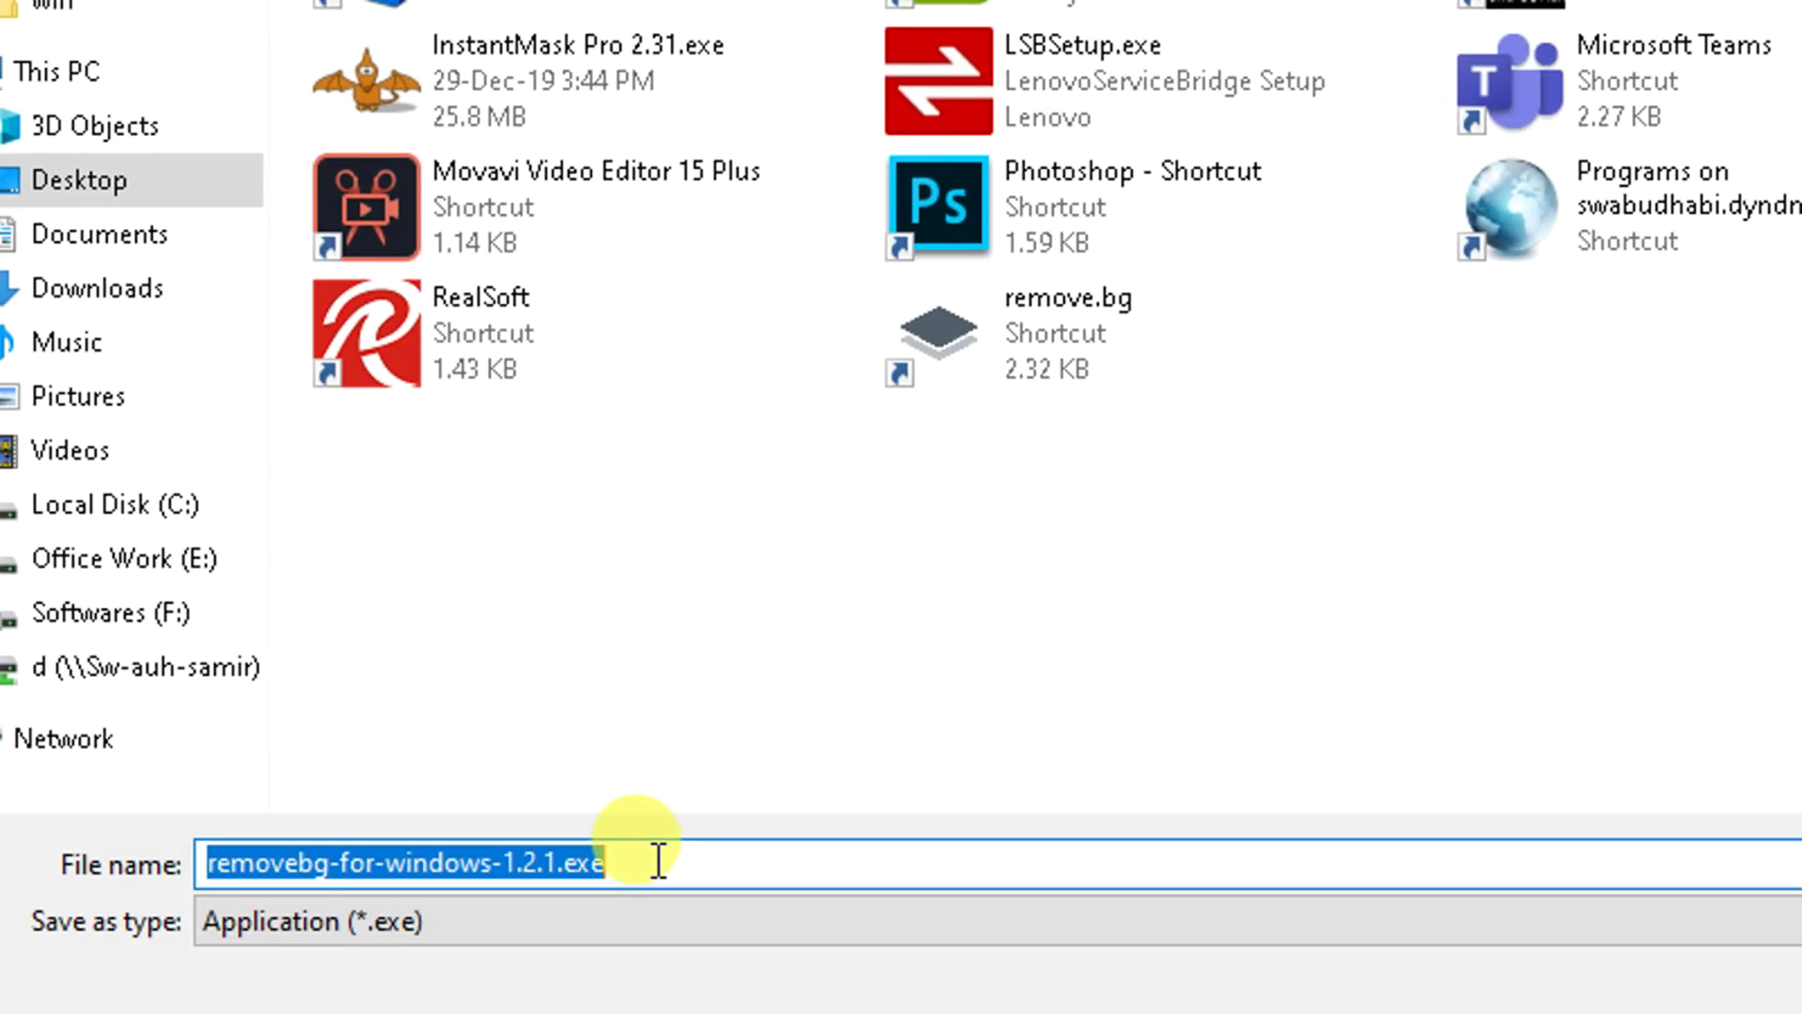
{"action": "left_click", "coordinate": [659, 861]}
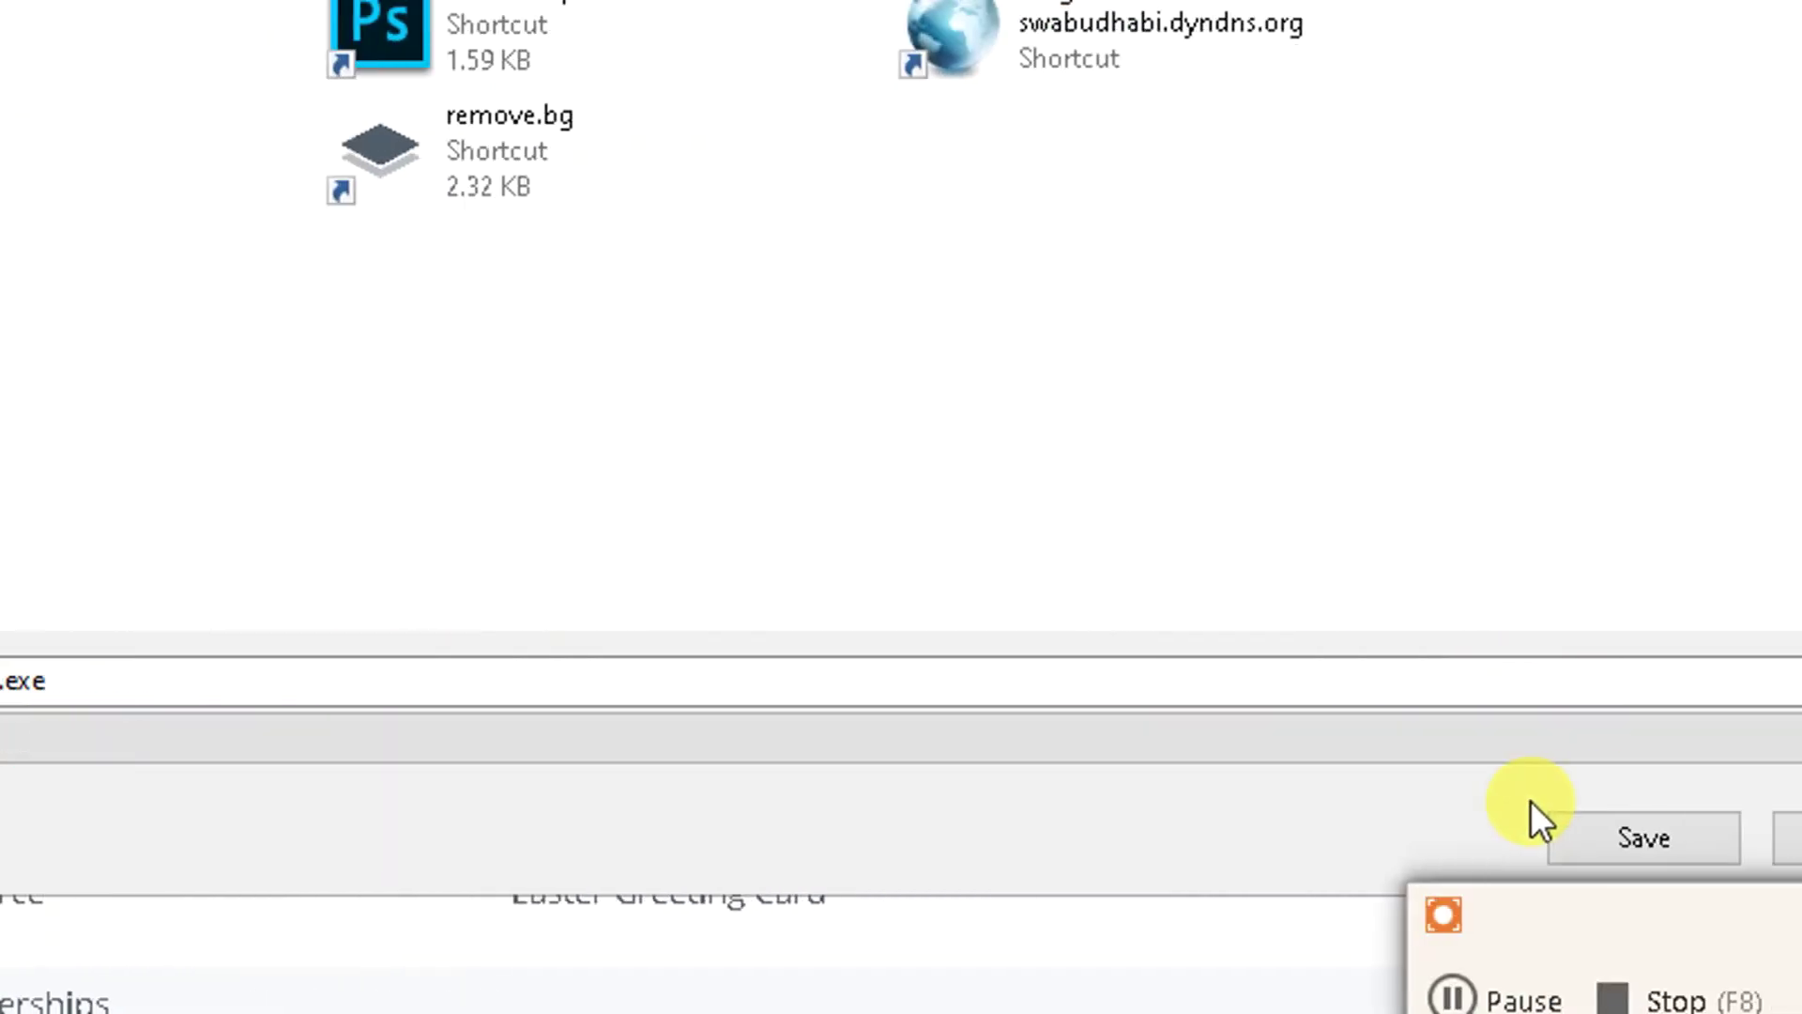
Save the 76.4 MB installer to the Desktop and open it once downloaded.
{"action": "left_click", "coordinate": [1530, 836]}
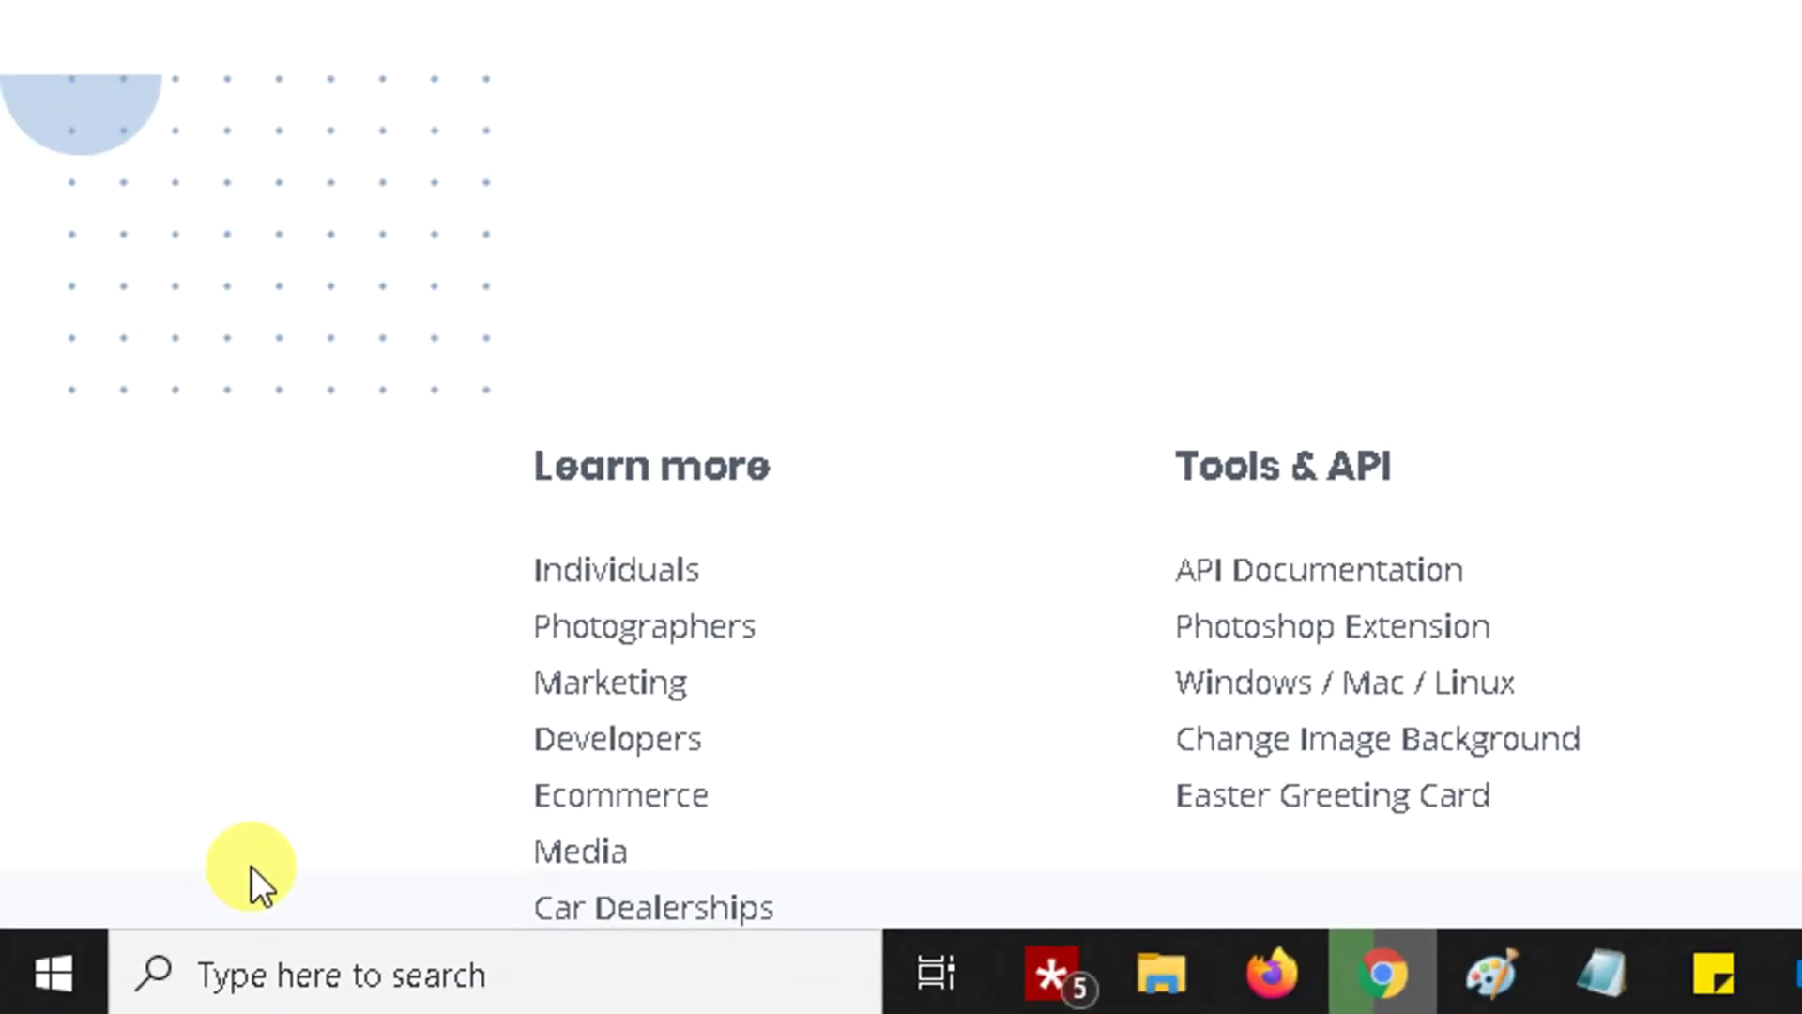
{"action": "left_click", "coordinate": [219, 848]}
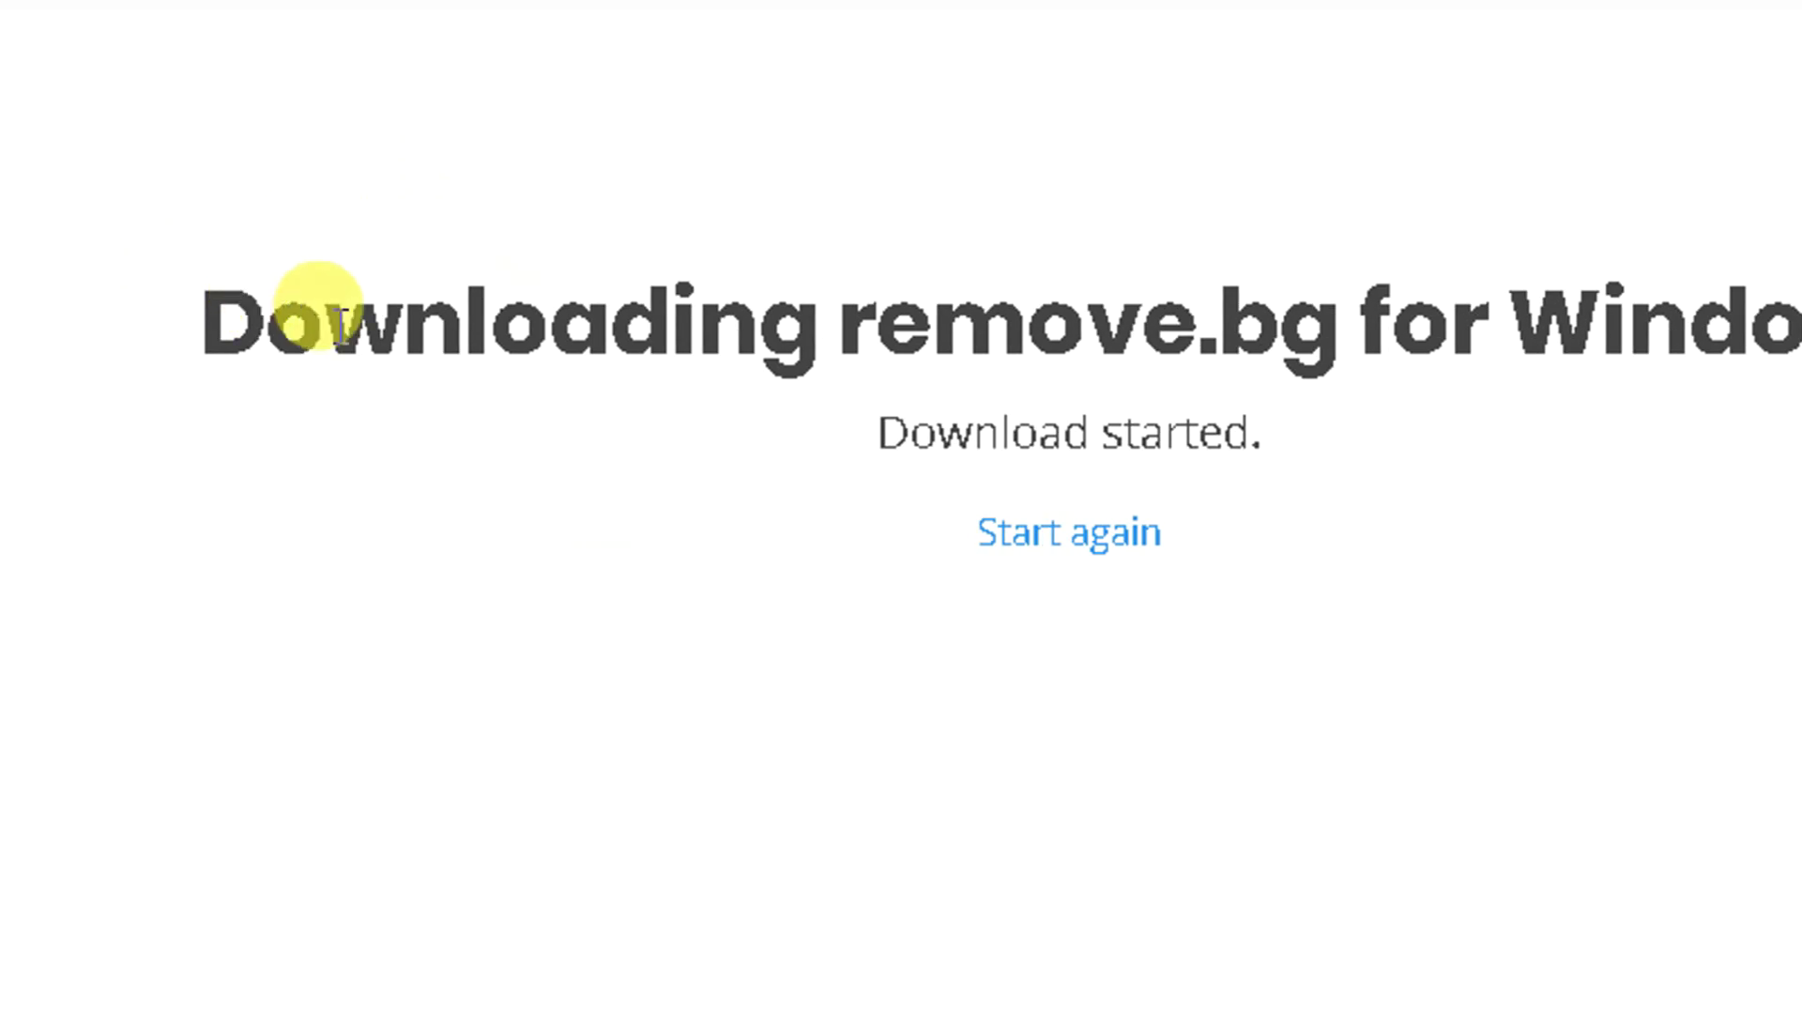
Open the How to use menu in the installed remove.bg for Windows app.
{"action": "left_click", "coordinate": [190, 148]}
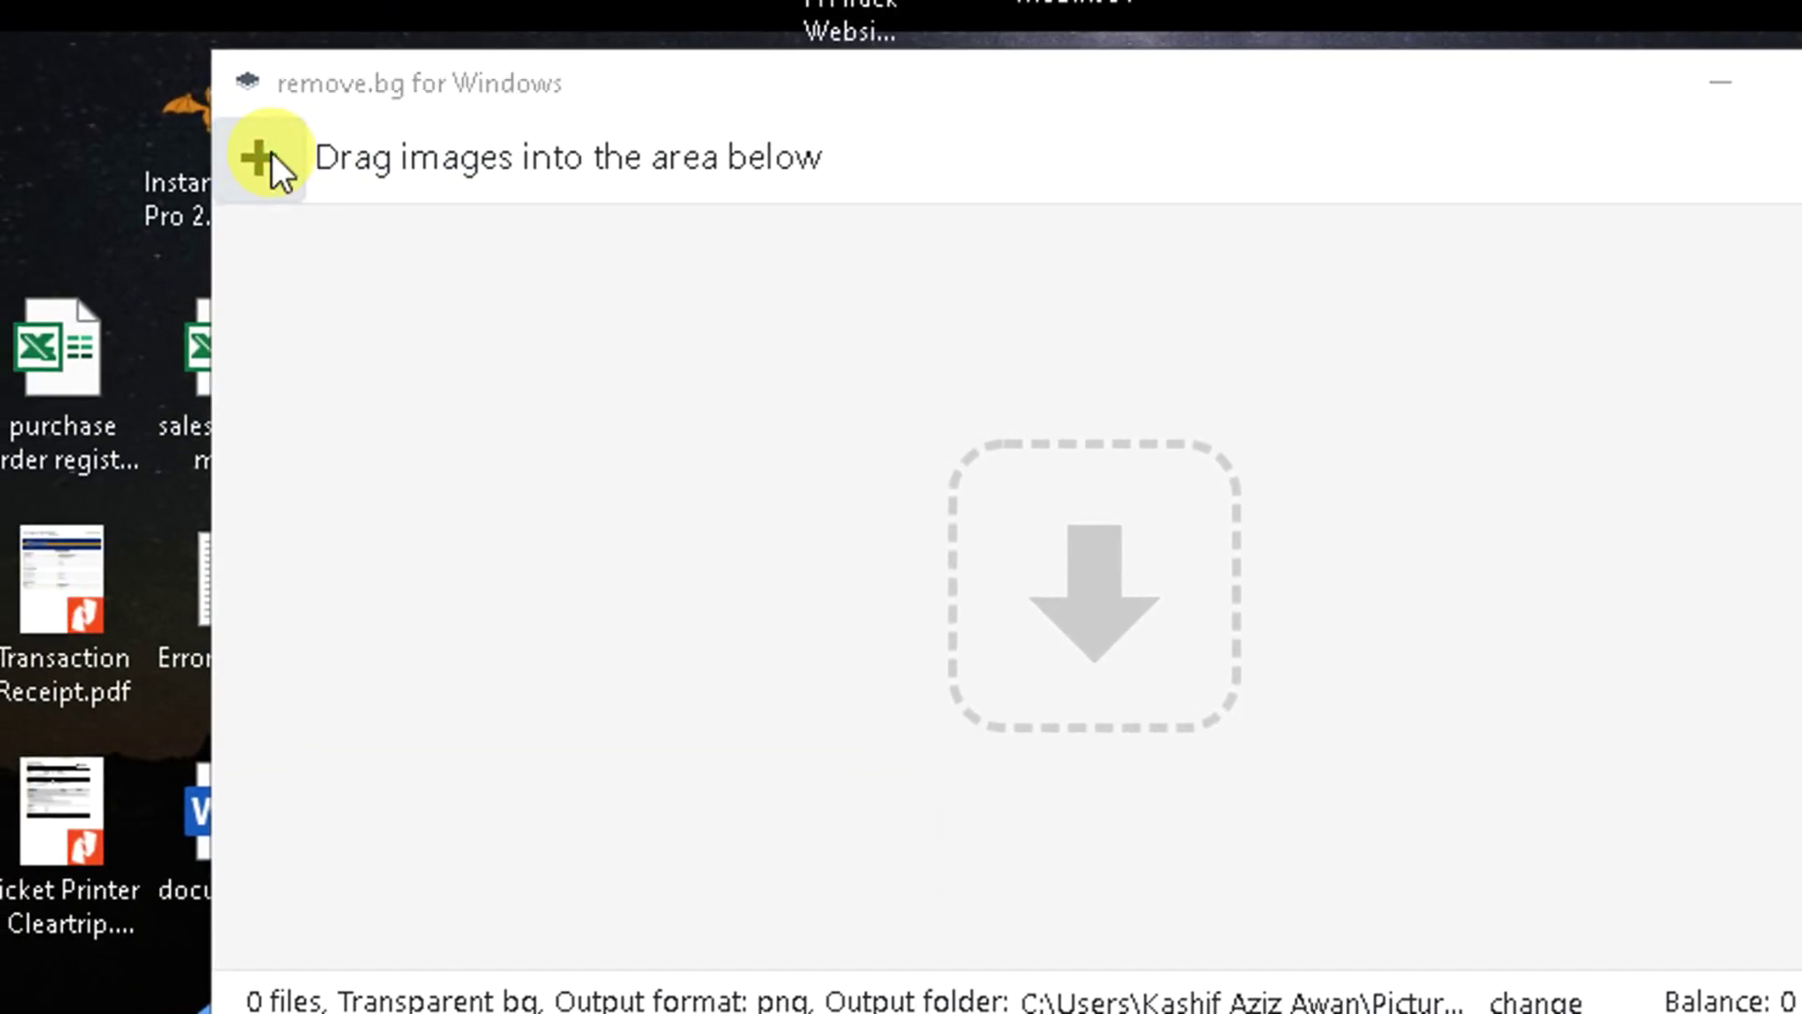
Add the 2019-09-17 WhatsApp image from Downloads, keep Transparent background, and start processing.
{"action": "left_click", "coordinate": [272, 155]}
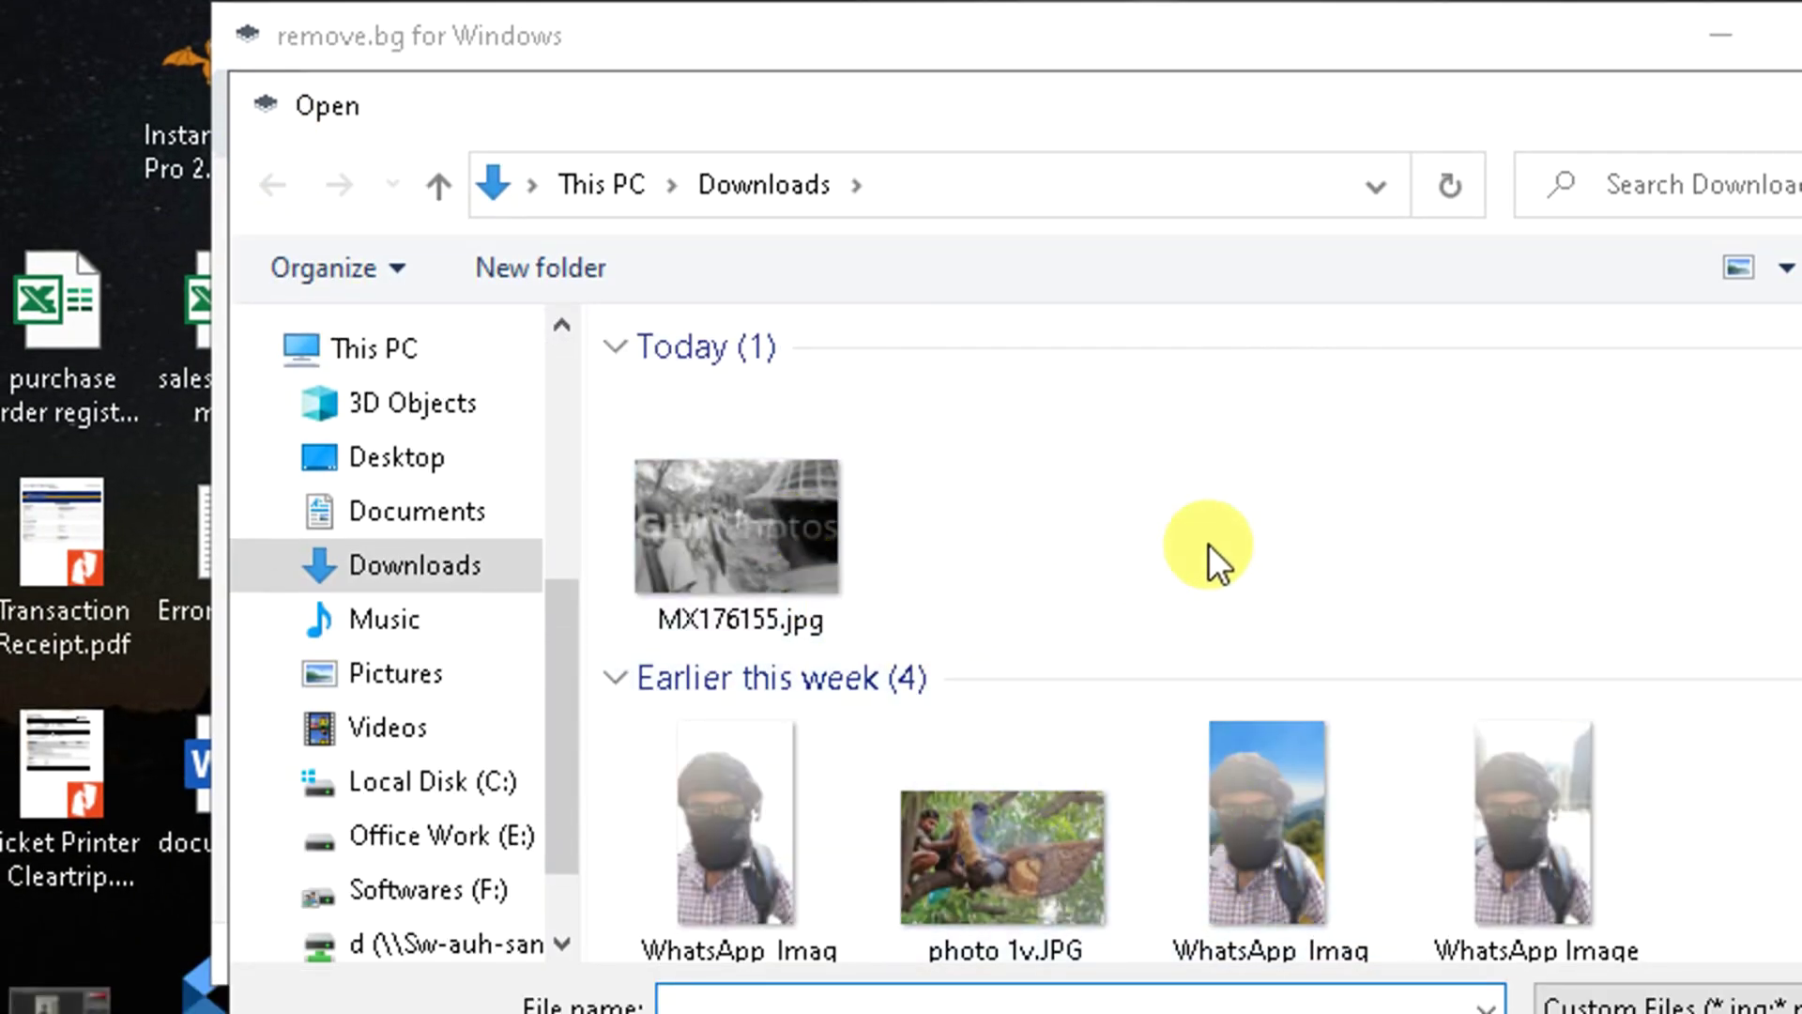
{"action": "scroll", "coordinate": [1158, 561], "scroll_direction": "down", "scroll_amount": 5}
{"action": "scroll", "coordinate": [695, 629], "scroll_direction": "down", "scroll_amount": 5}
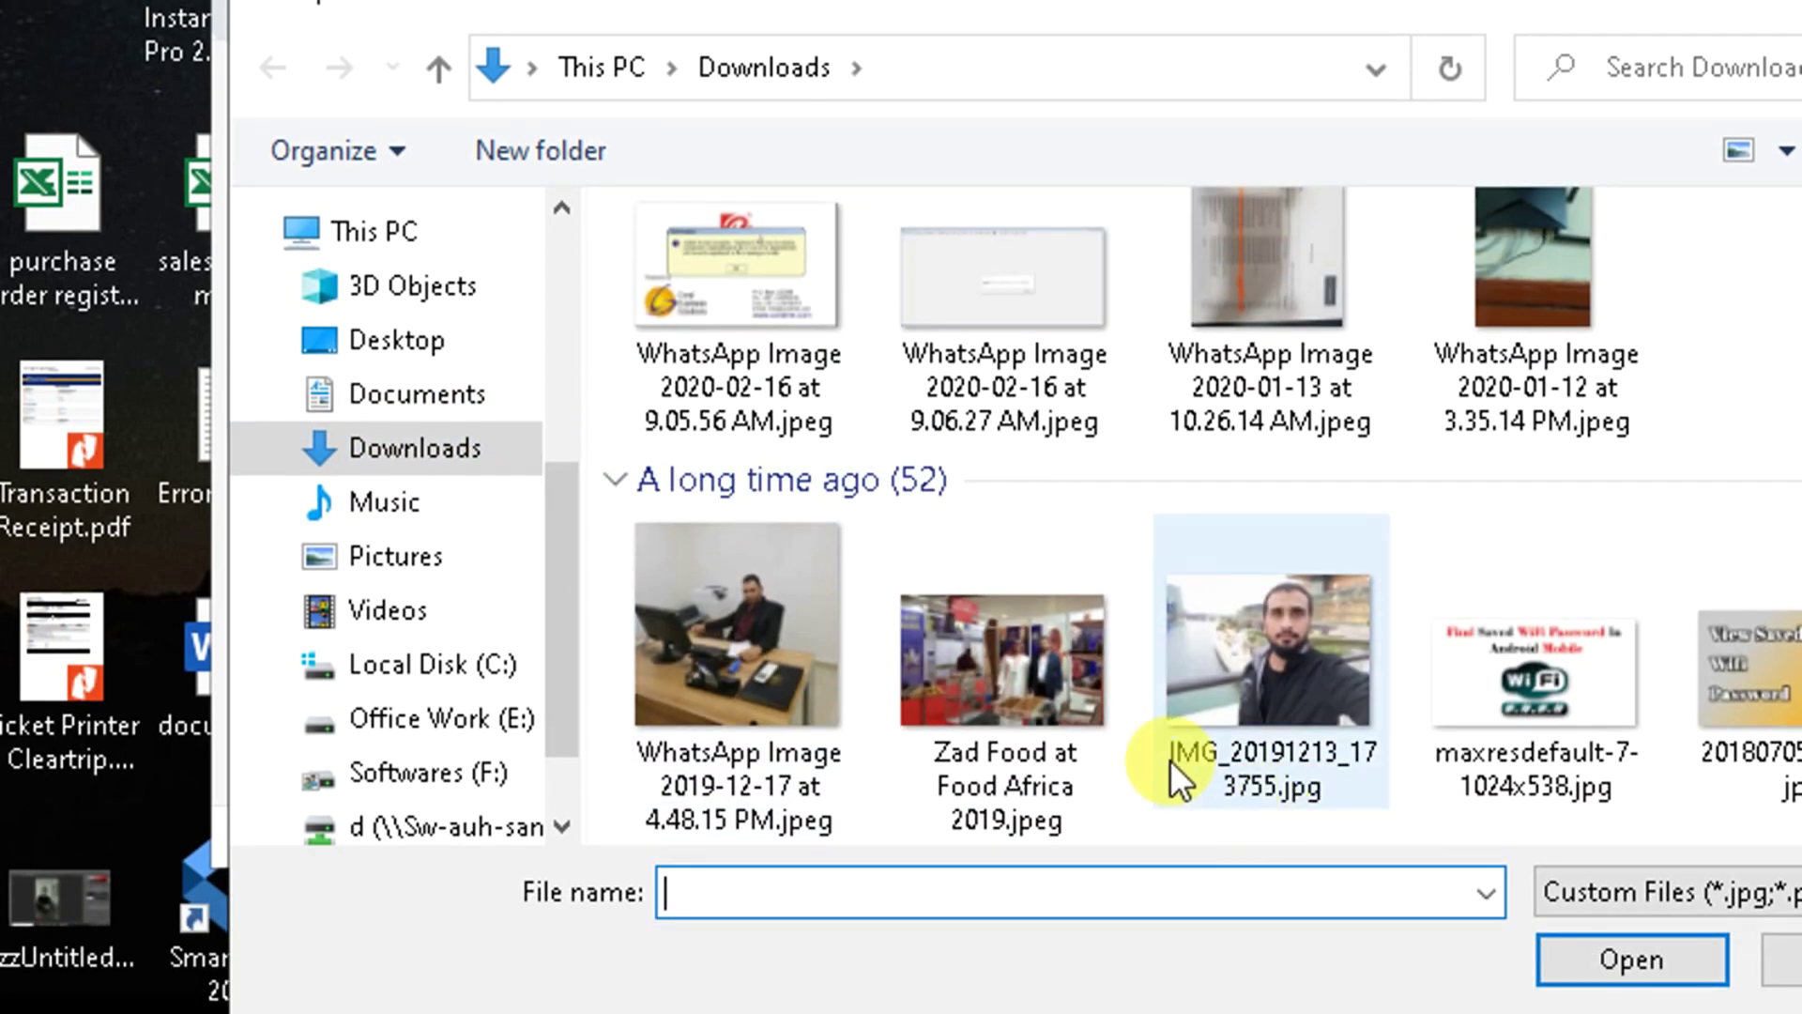
{"action": "scroll", "coordinate": [1170, 758], "scroll_direction": "down", "scroll_amount": 5}
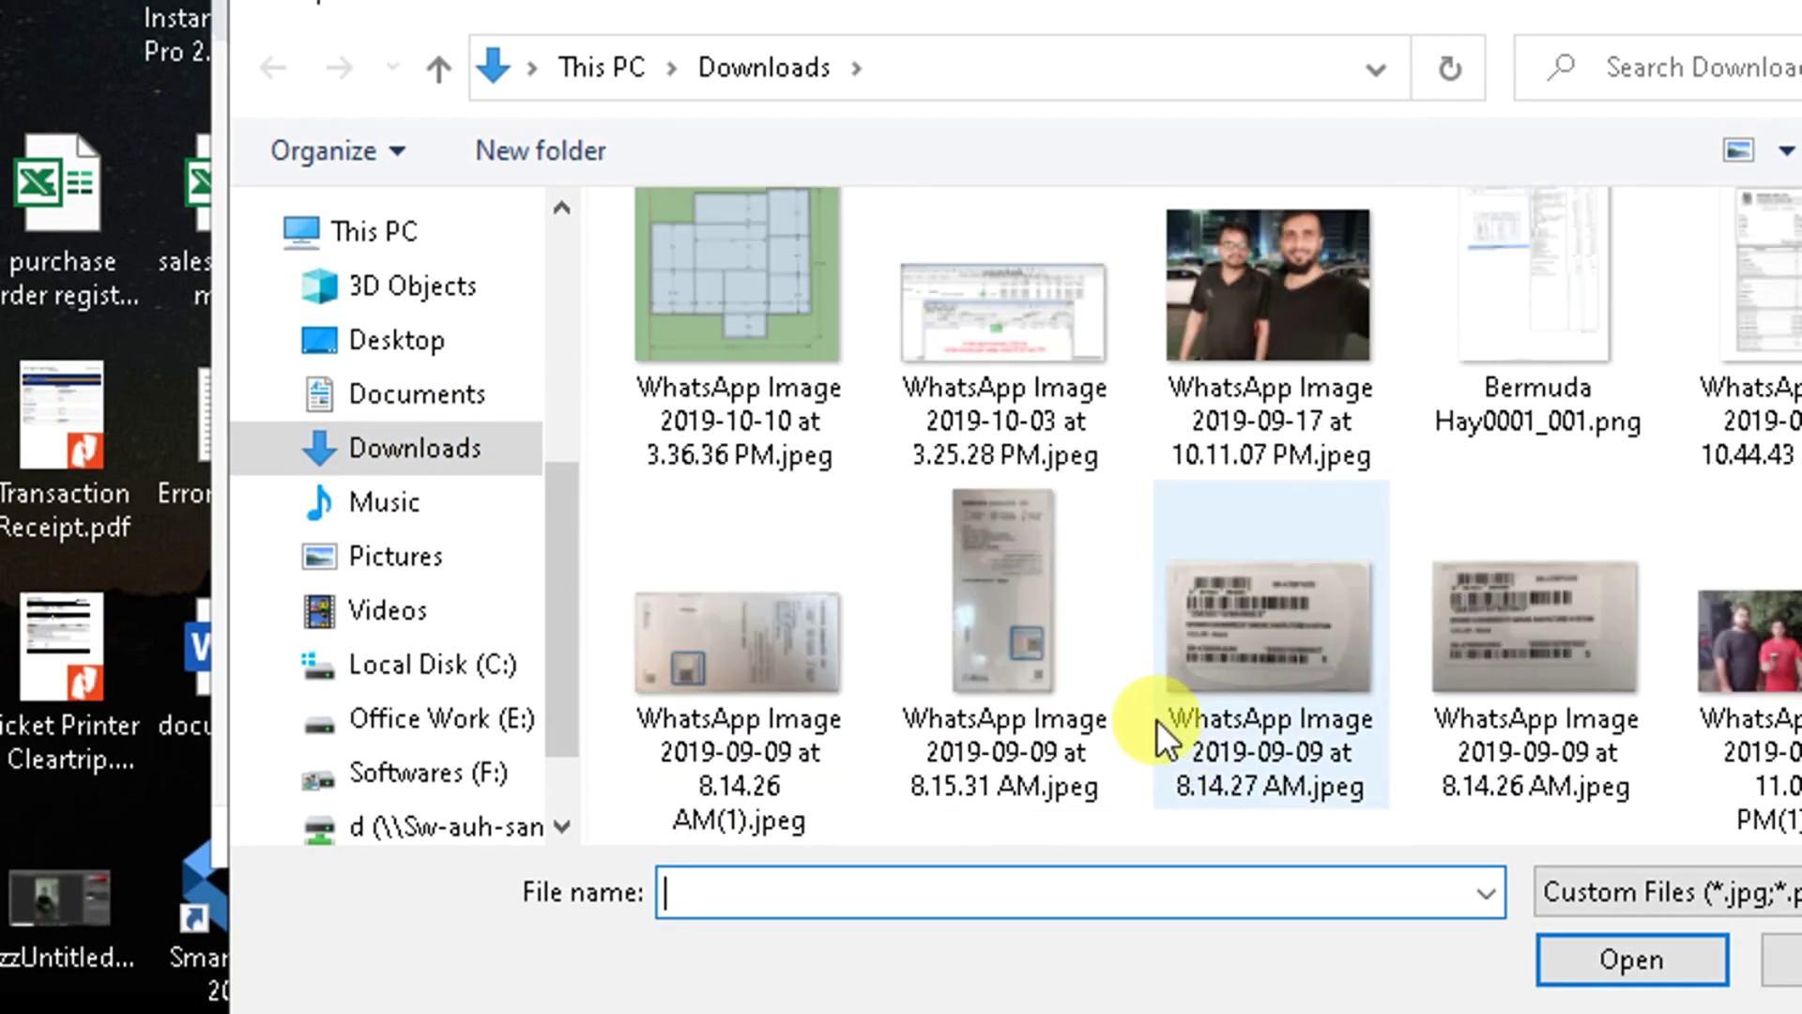
{"action": "double_click", "coordinate": [1255, 305]}
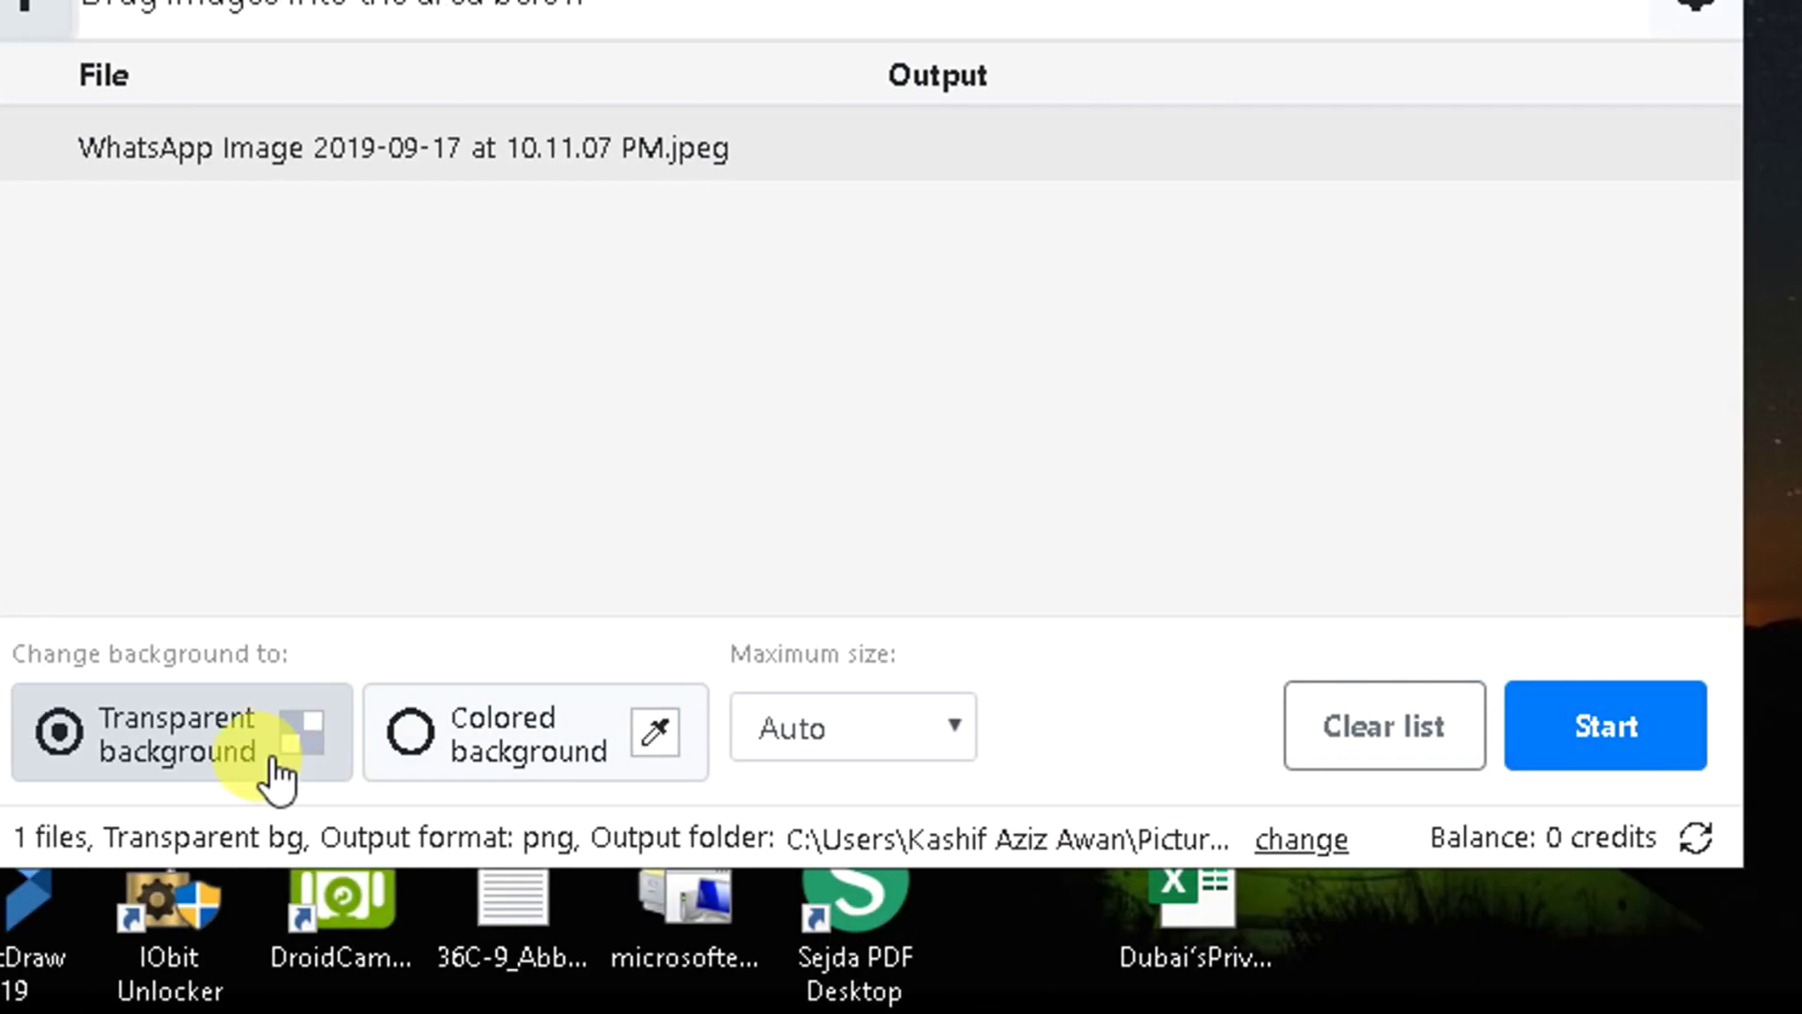
{"action": "left_click", "coordinate": [463, 749]}
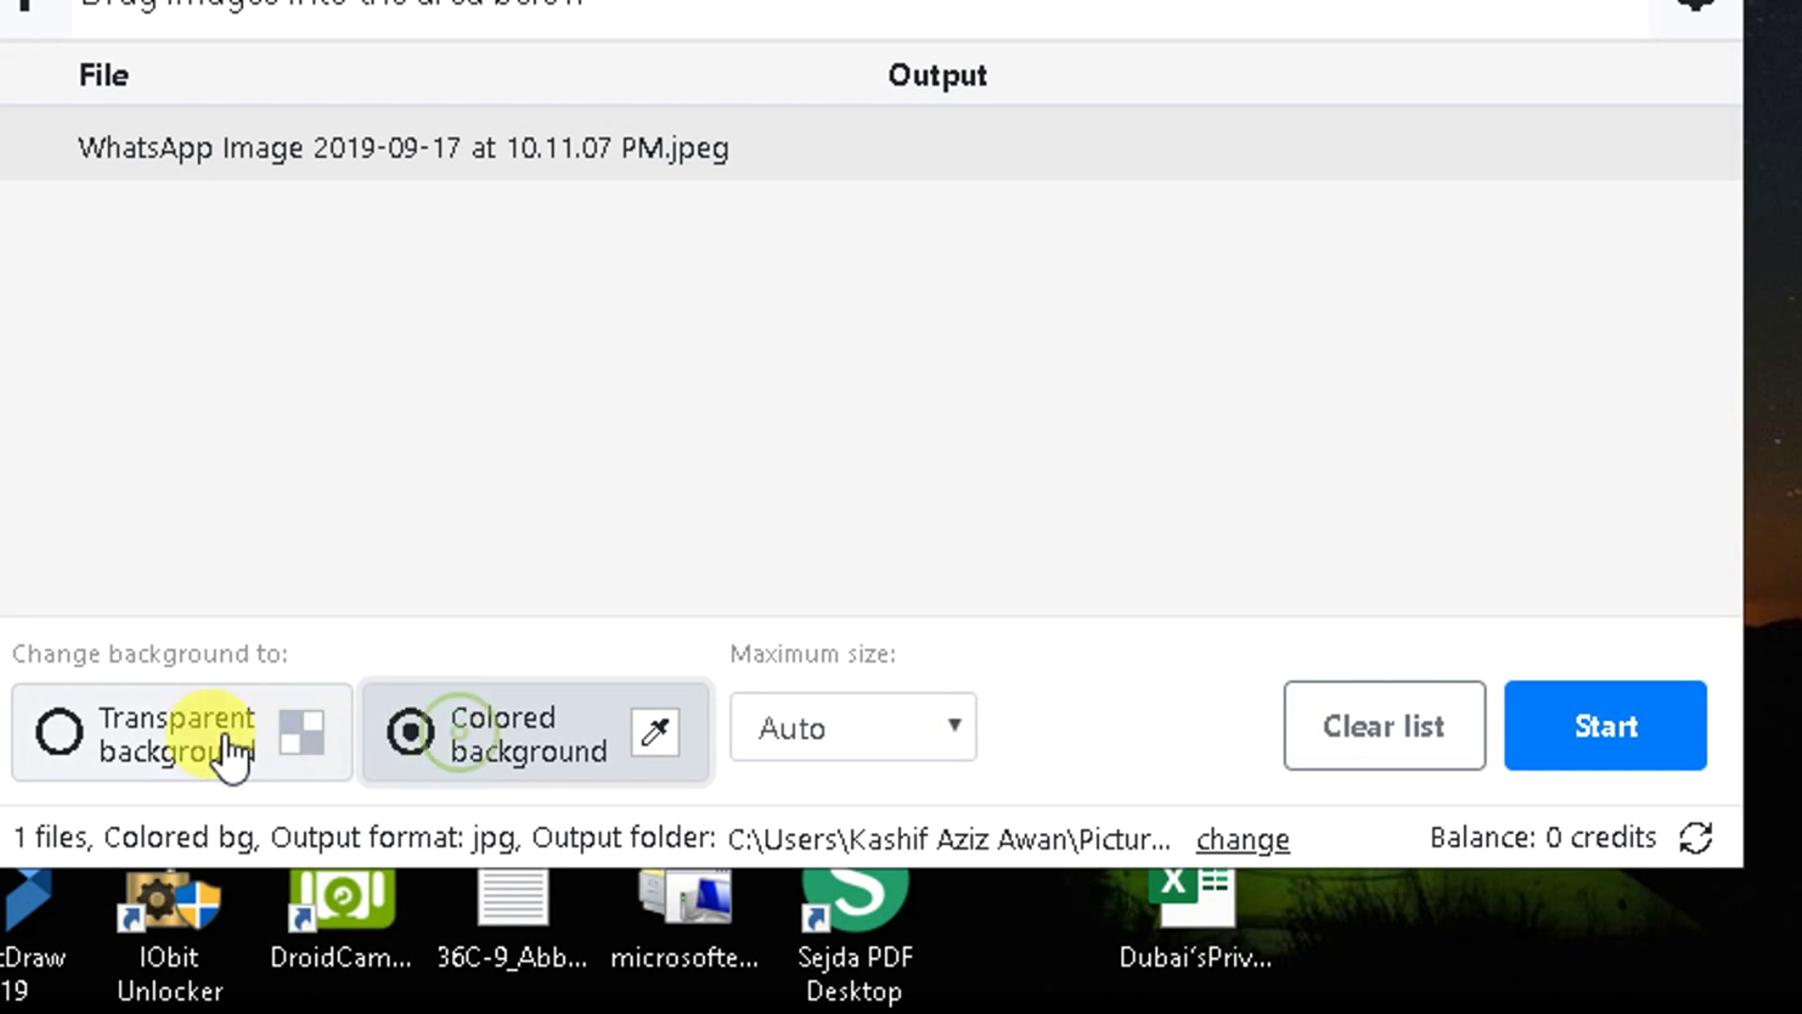
{"action": "left_click", "coordinate": [234, 744]}
{"action": "left_click", "coordinate": [1570, 751]}
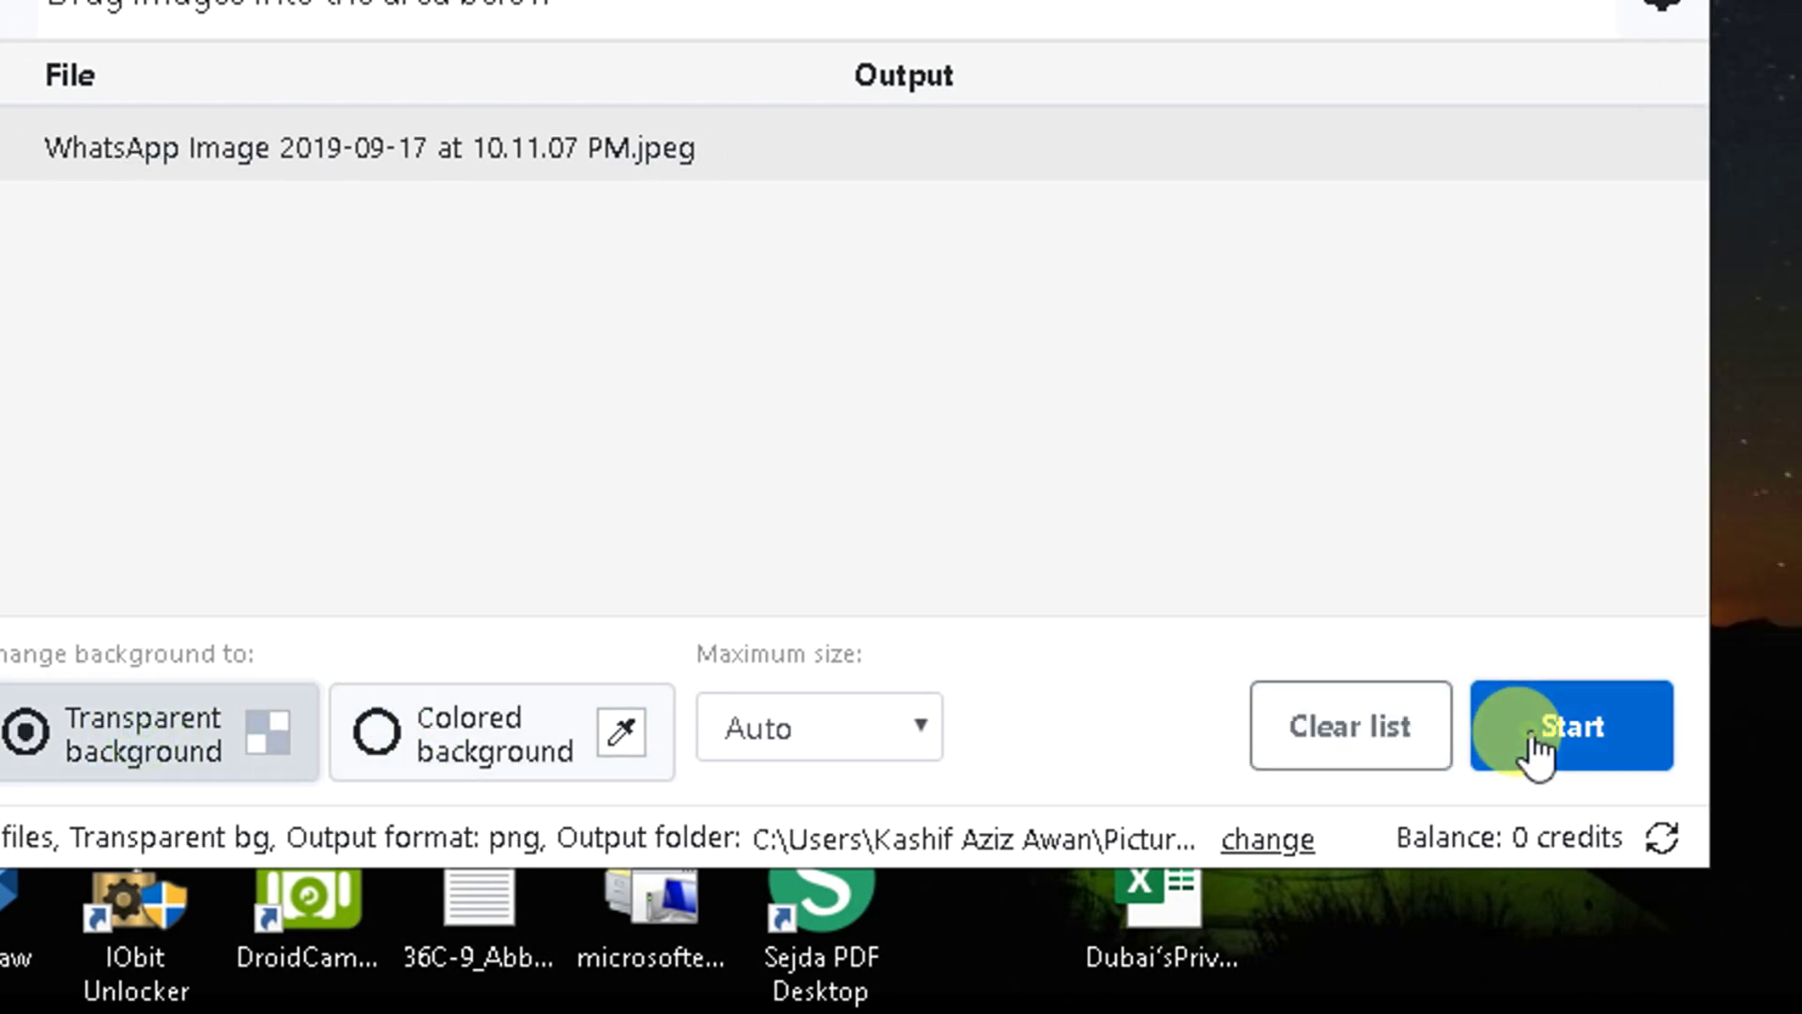
{"action": "left_click", "coordinate": [1536, 751]}
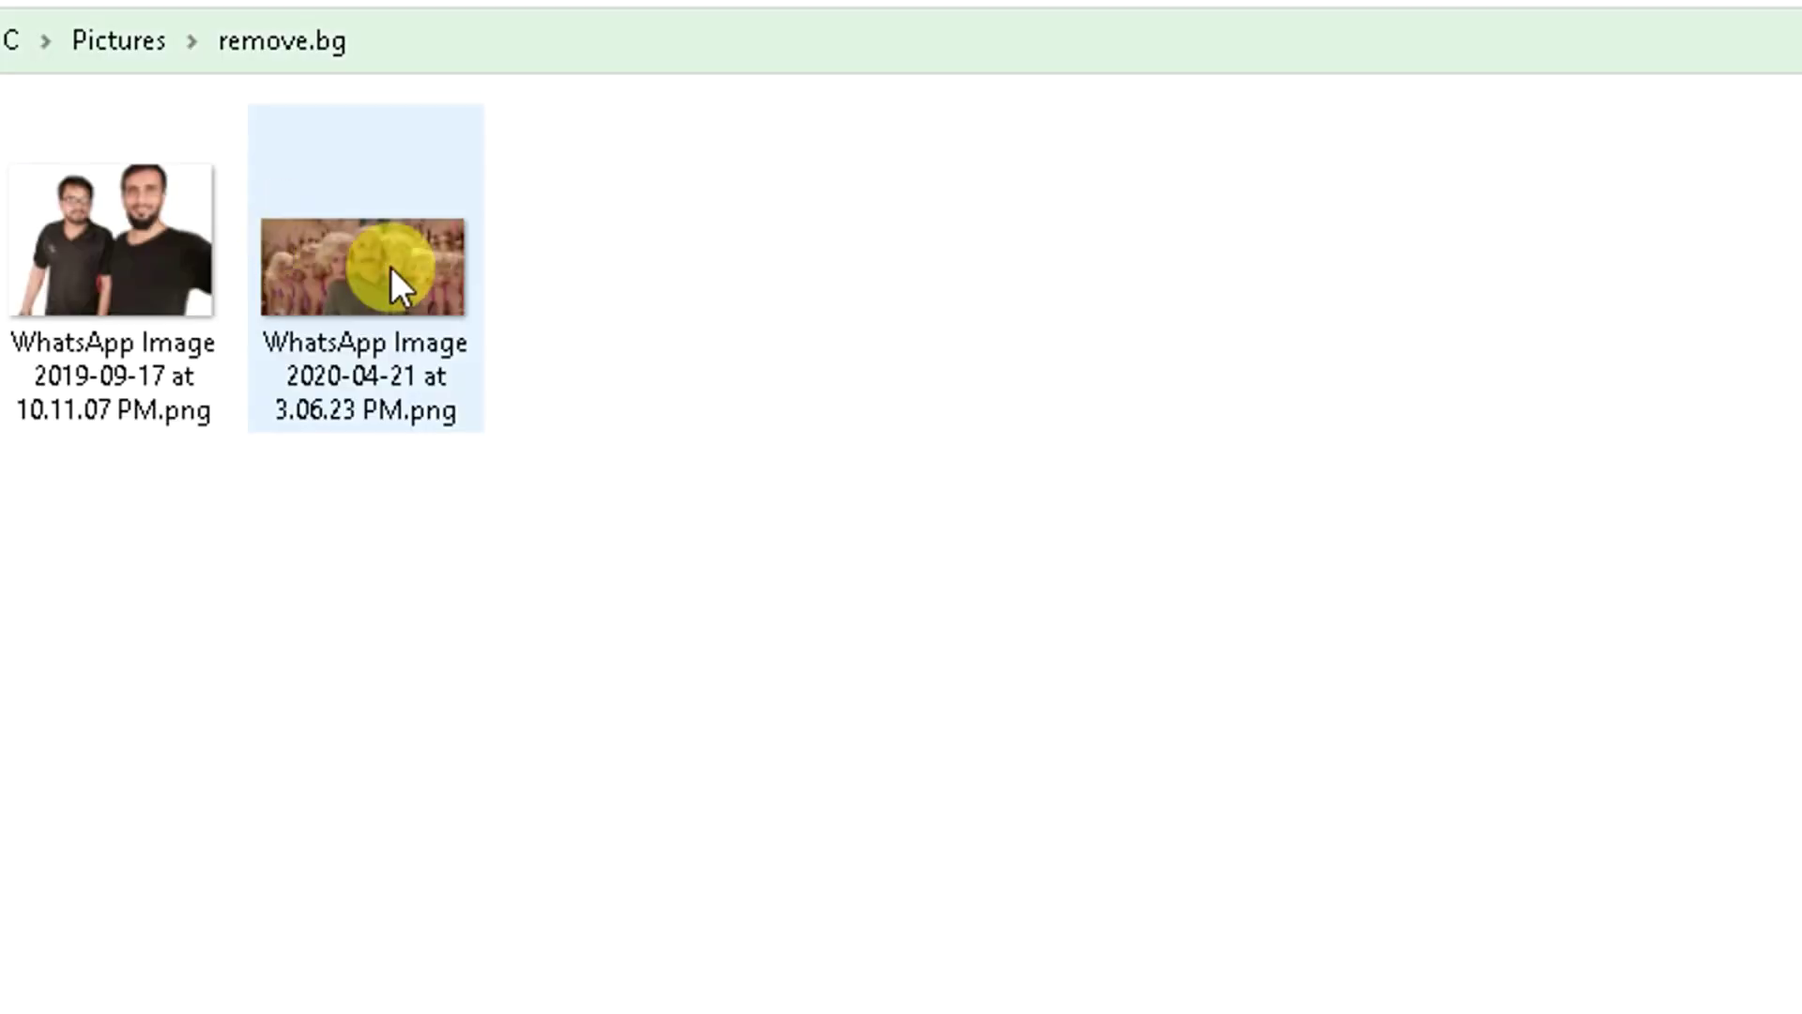
Preview the cut-out PNG in IrfanView, then close the viewer and the output folder window.
{"action": "double_click", "coordinate": [273, 259]}
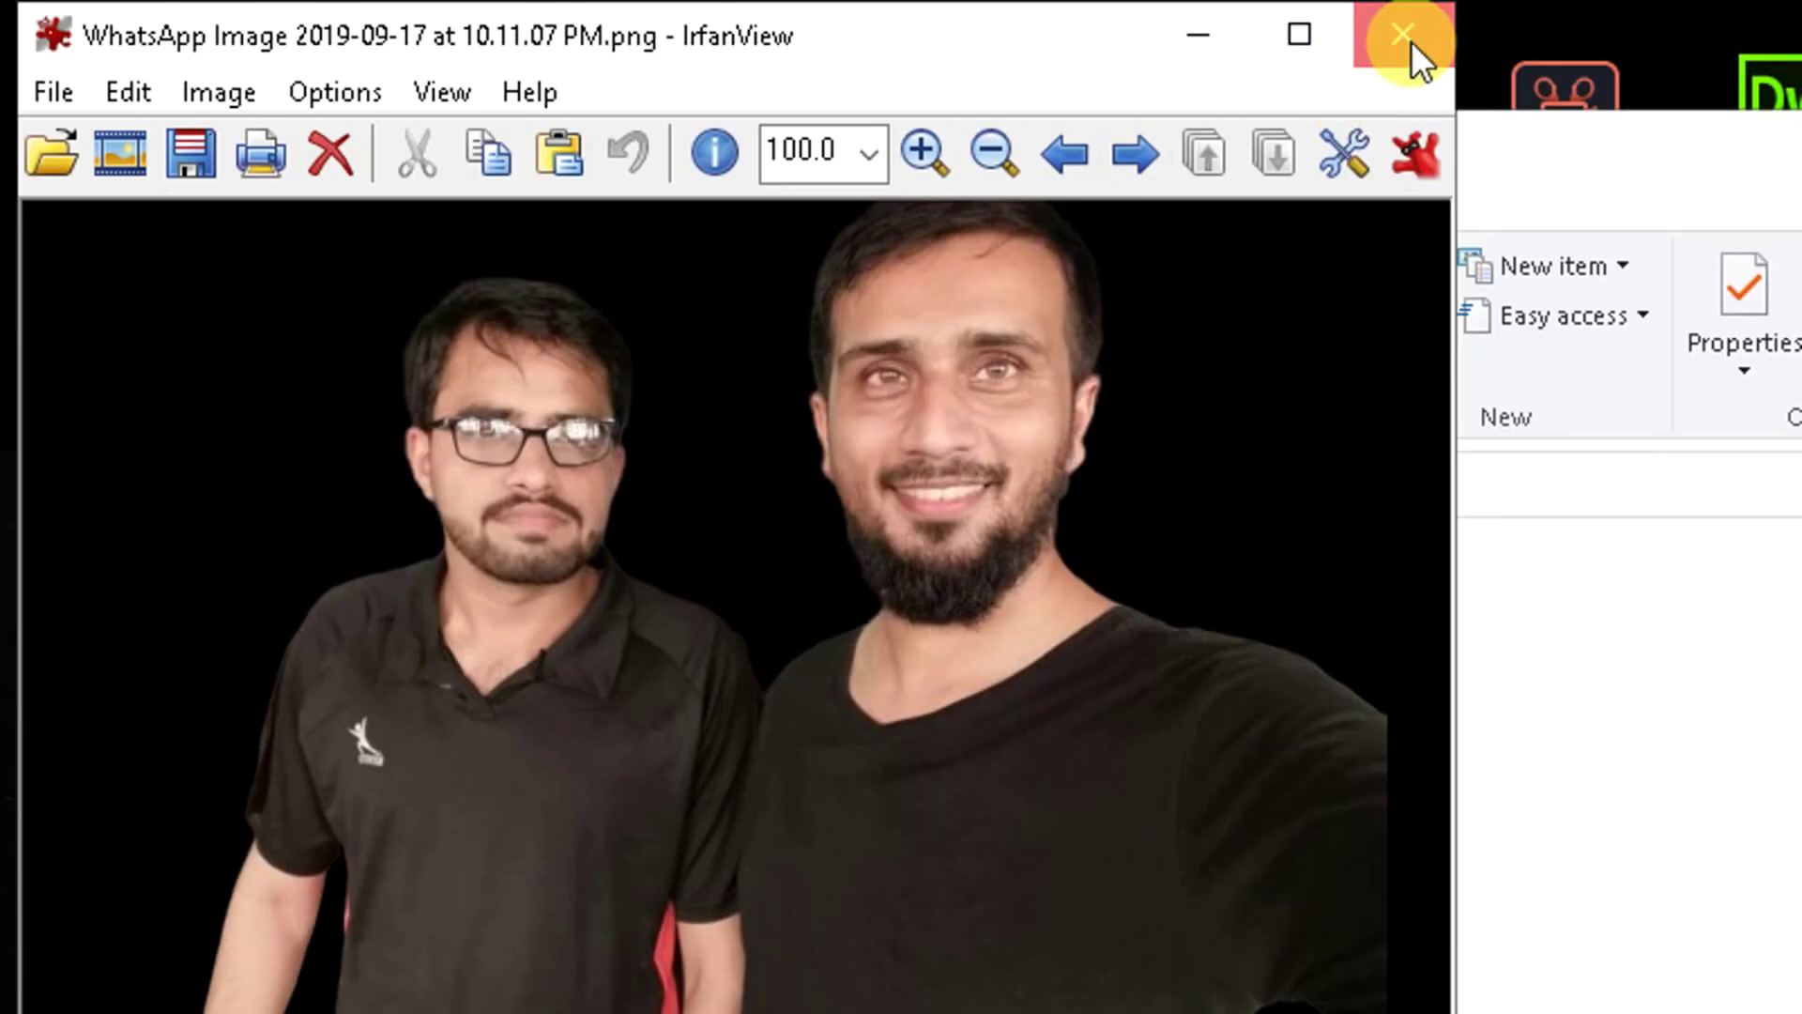
{"action": "left_click", "coordinate": [1405, 37]}
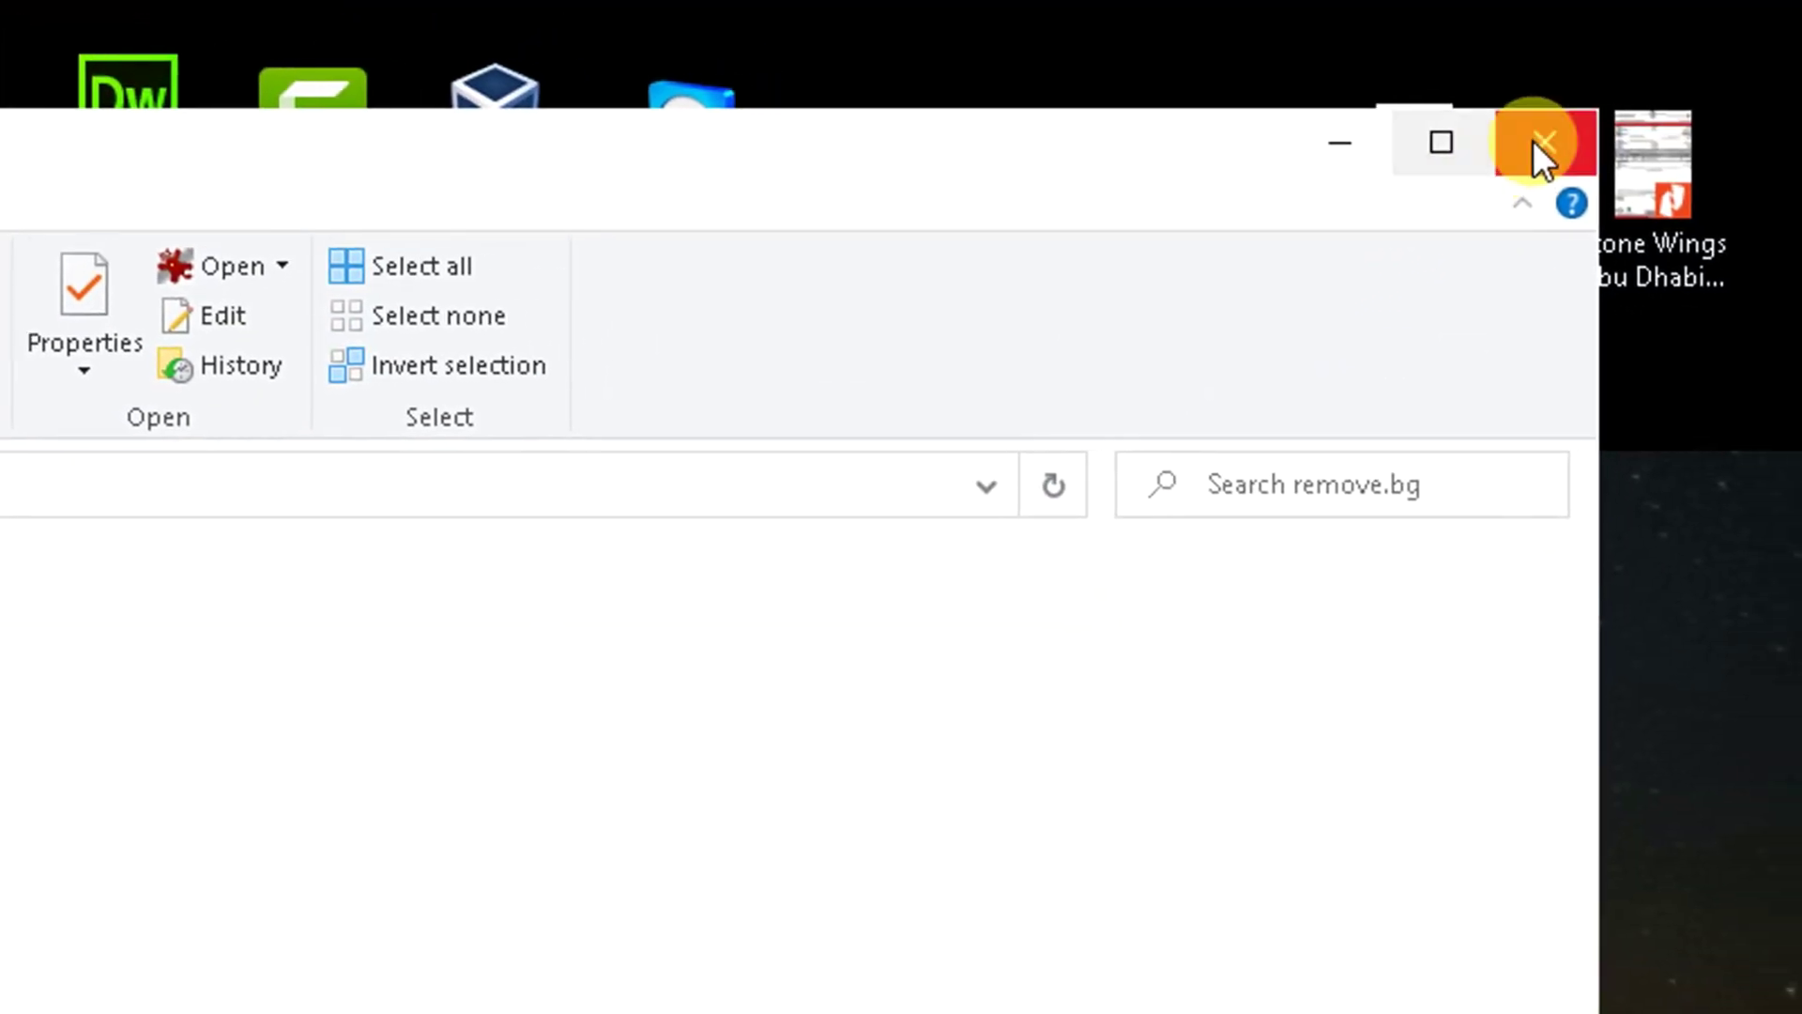
{"action": "left_click", "coordinate": [1741, 12]}
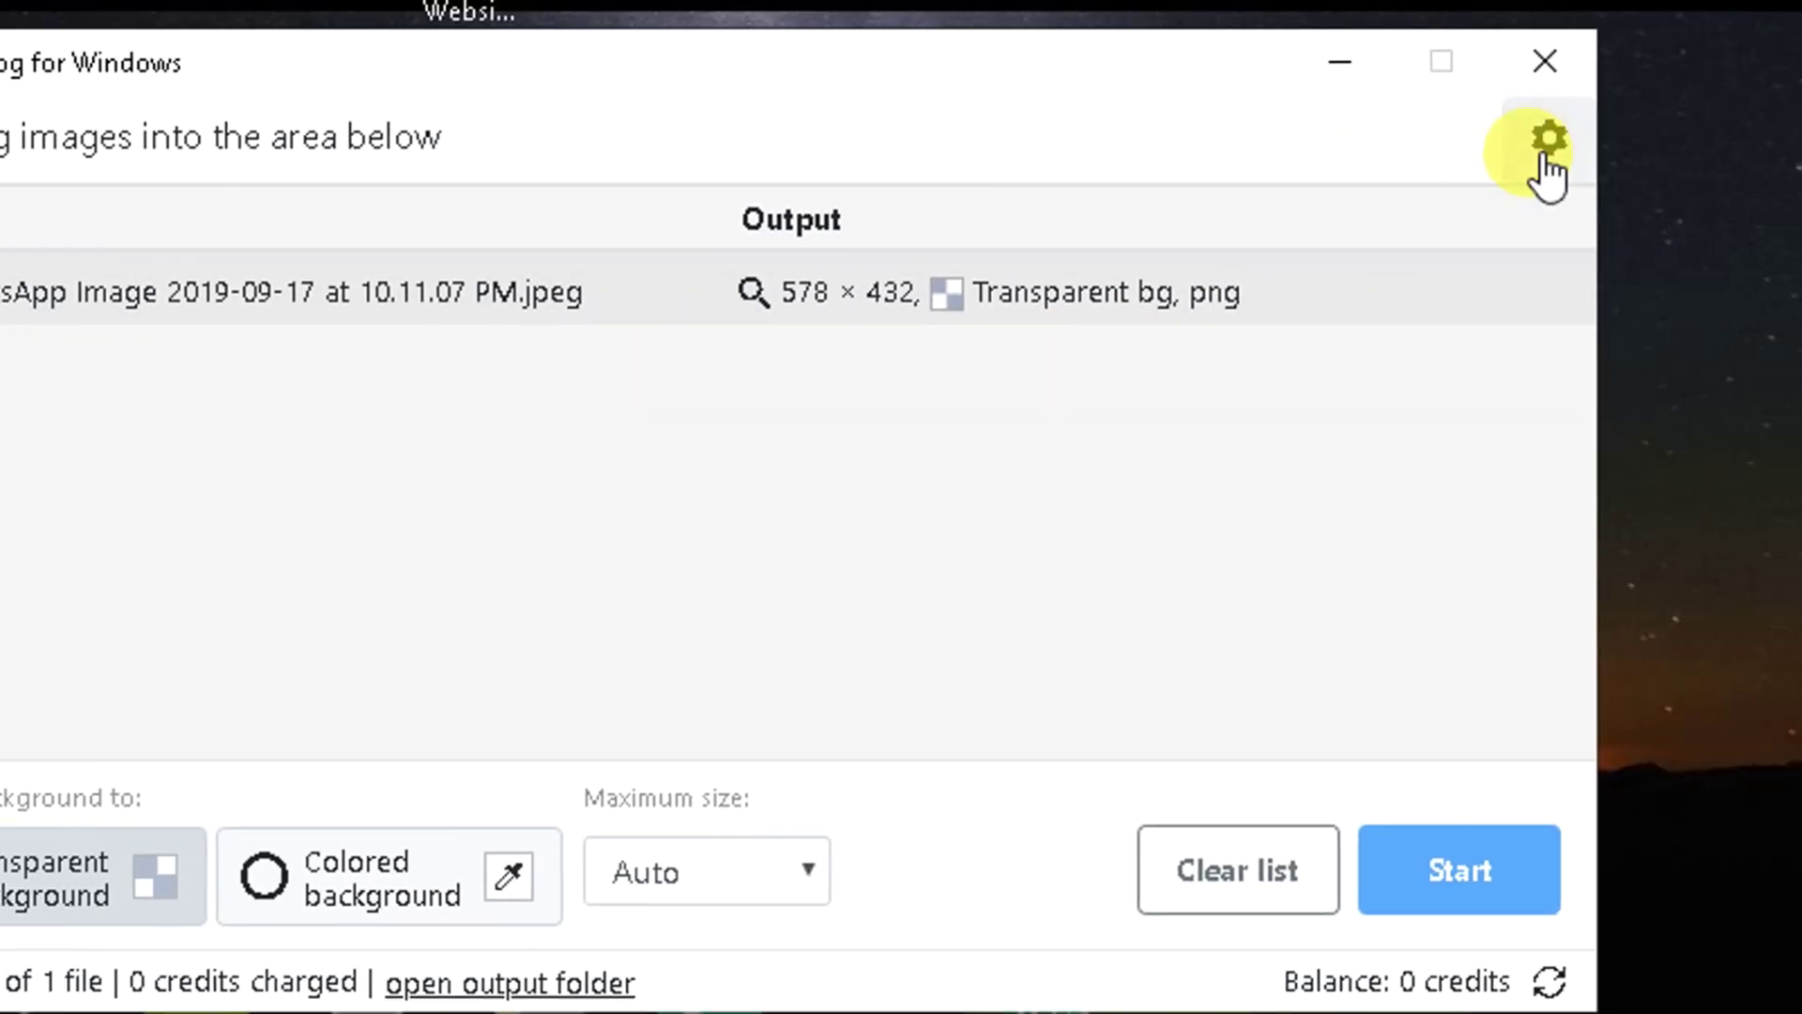
Open the app's settings, inspect the stored API key and note the 0-credit balance.
{"action": "left_click", "coordinate": [1545, 151]}
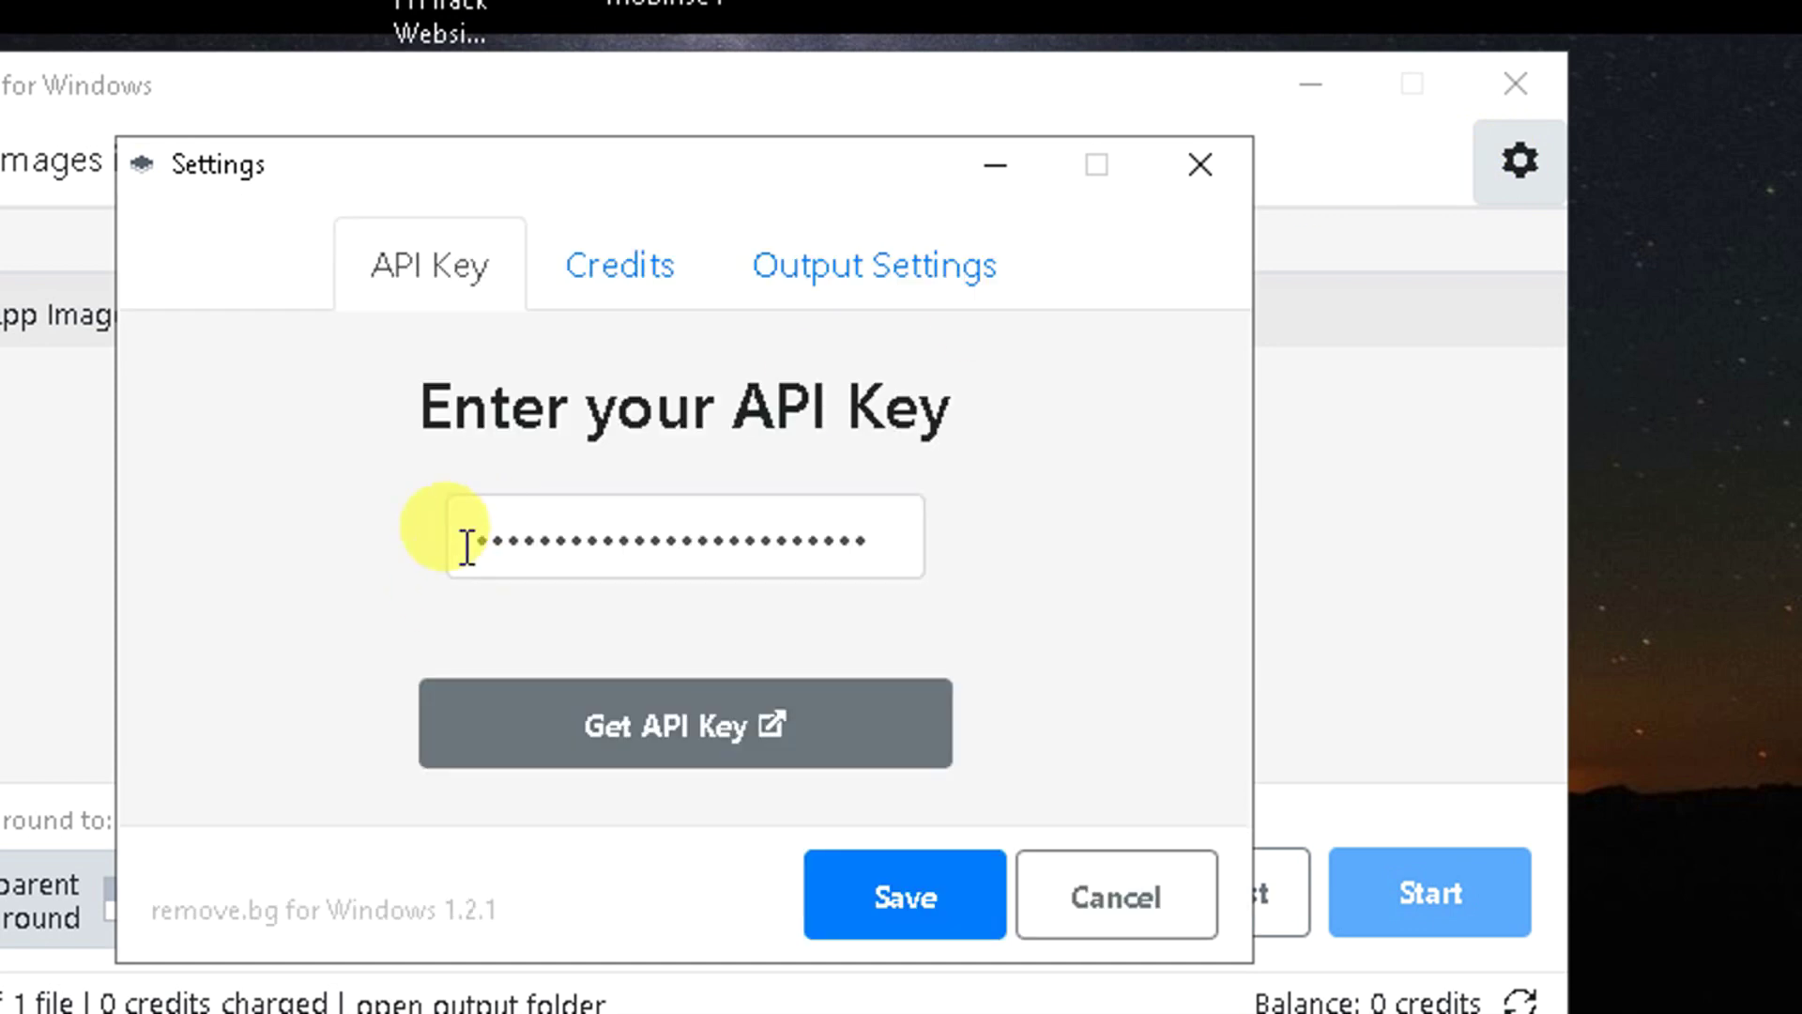
{"action": "left_click", "coordinate": [636, 540]}
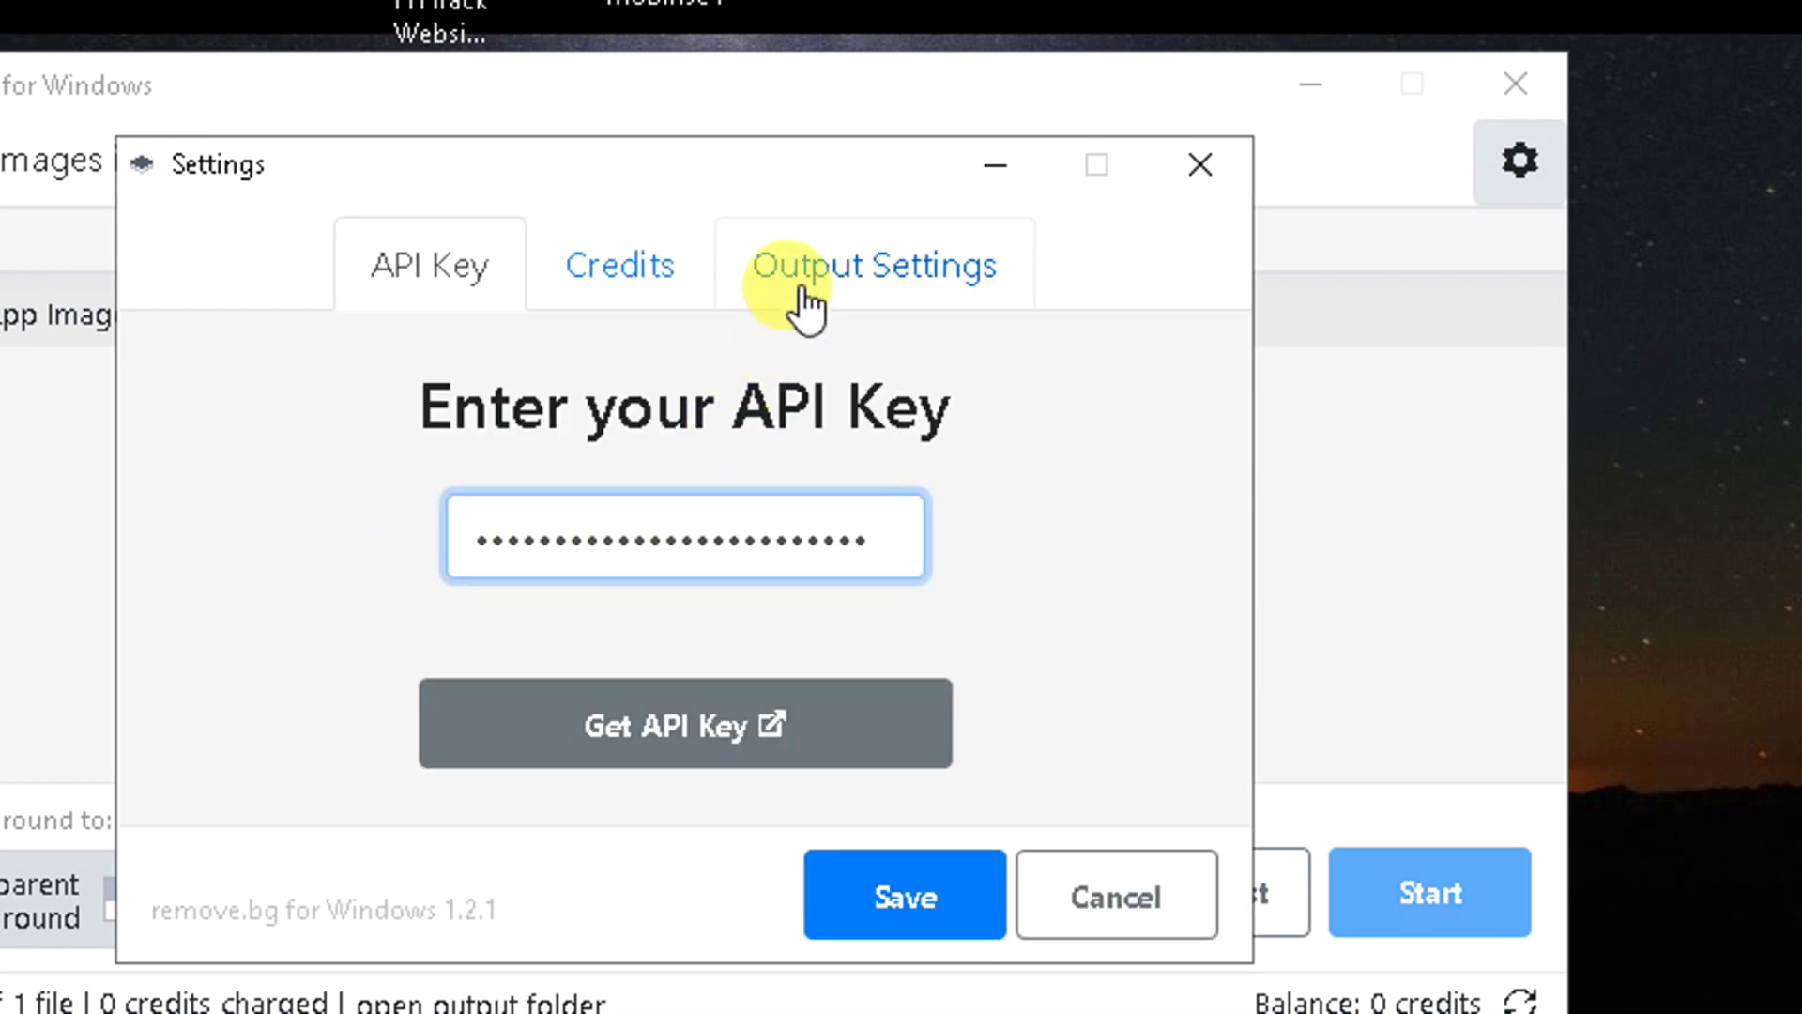
{"action": "double_click", "coordinate": [713, 507]}
{"action": "left_click", "coordinate": [688, 522]}
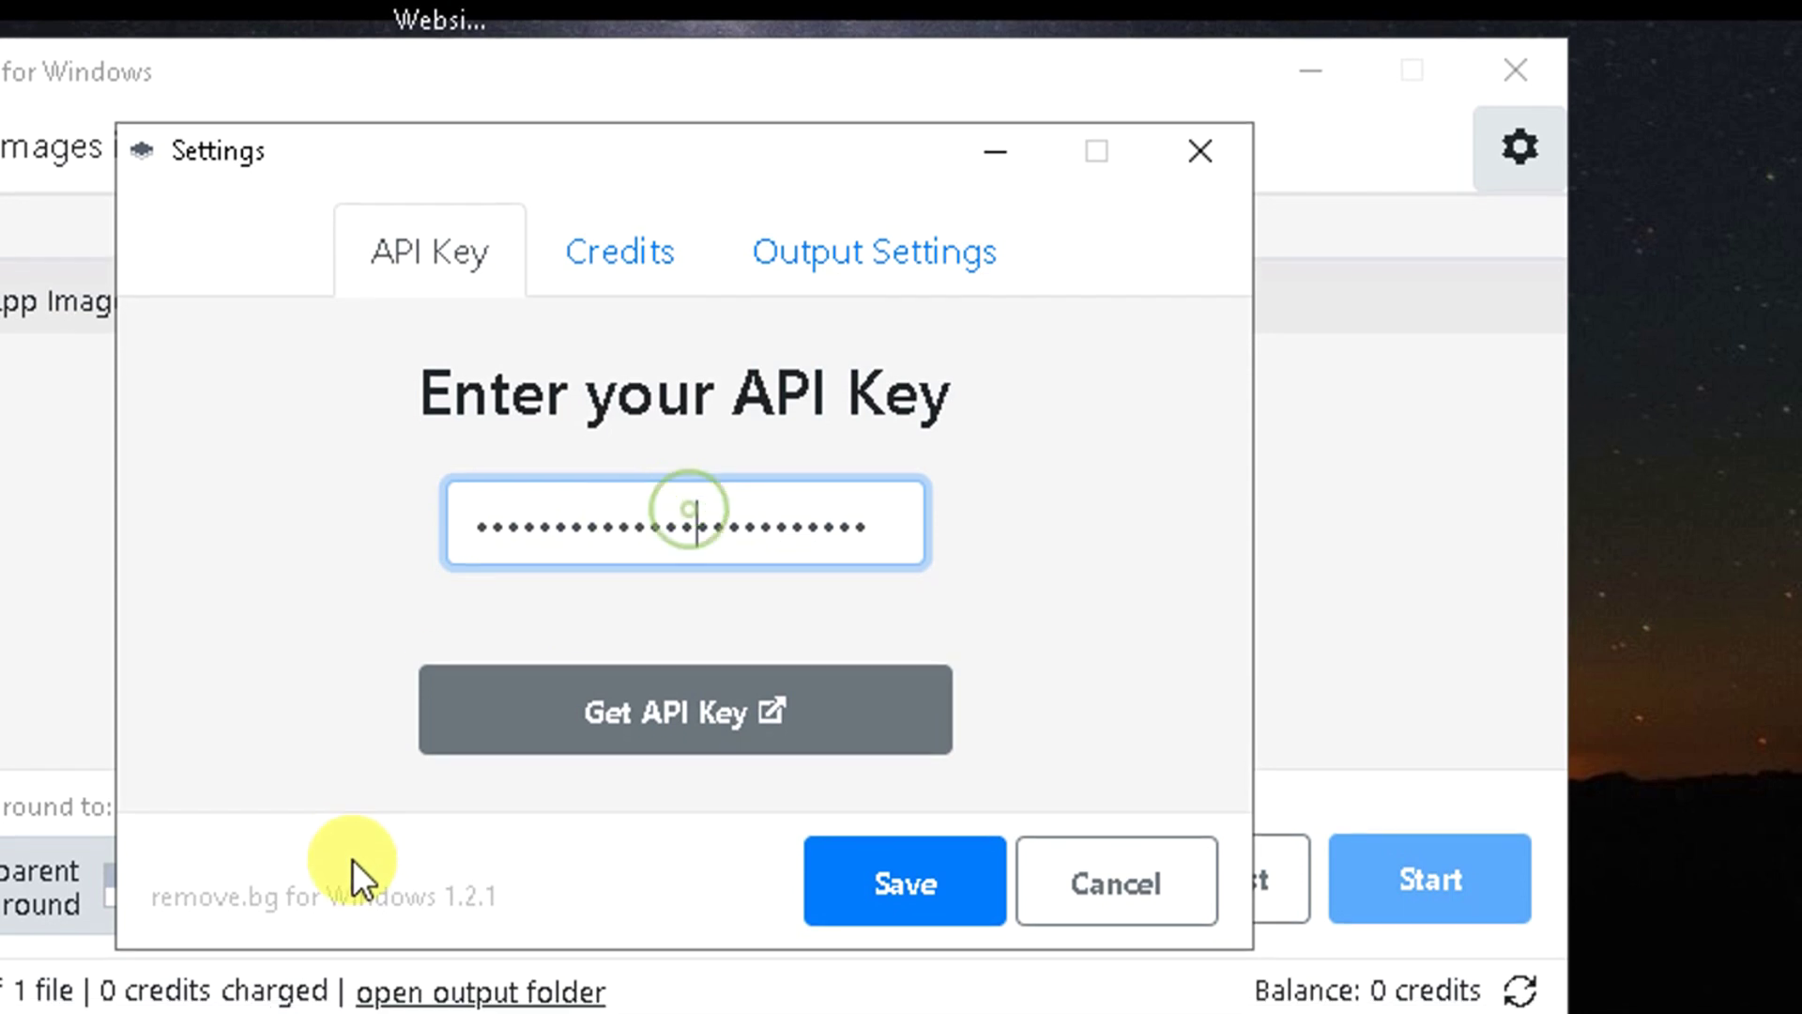
{"action": "left_click", "coordinate": [629, 258]}
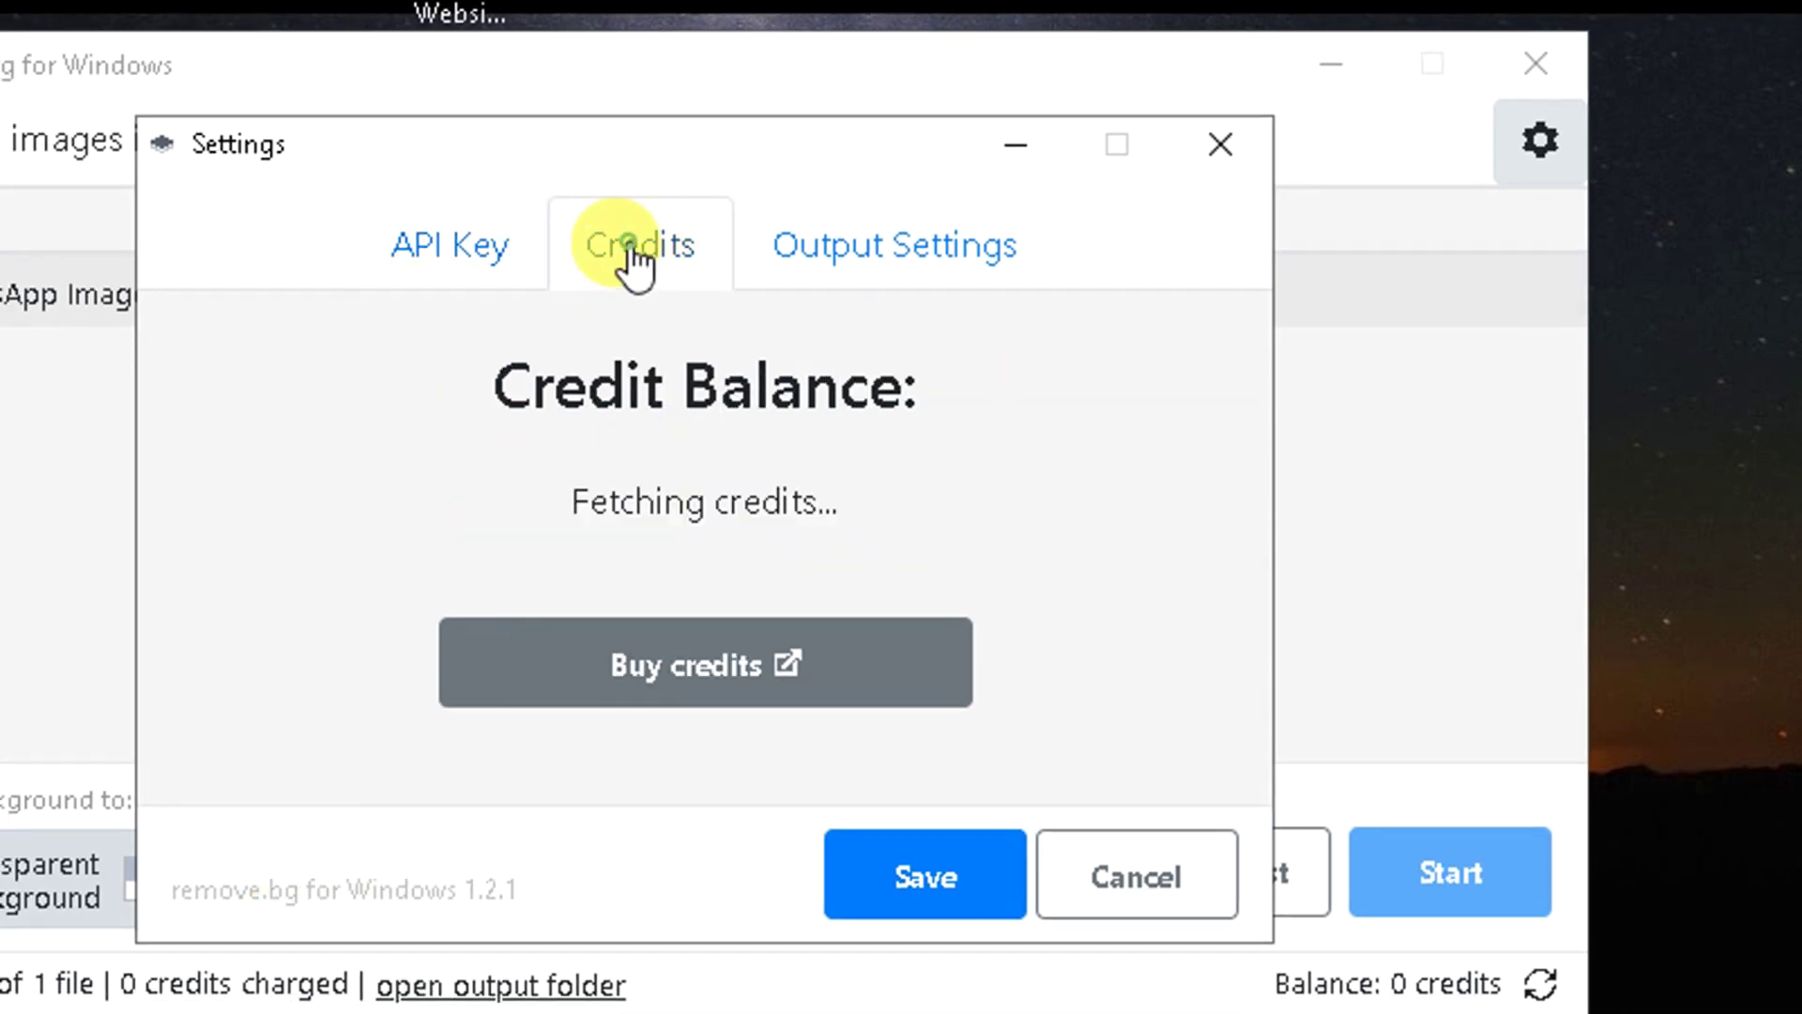
Look over the output settings, close Settings without saving, and return to the remove.bg website.
{"action": "left_click", "coordinate": [842, 272]}
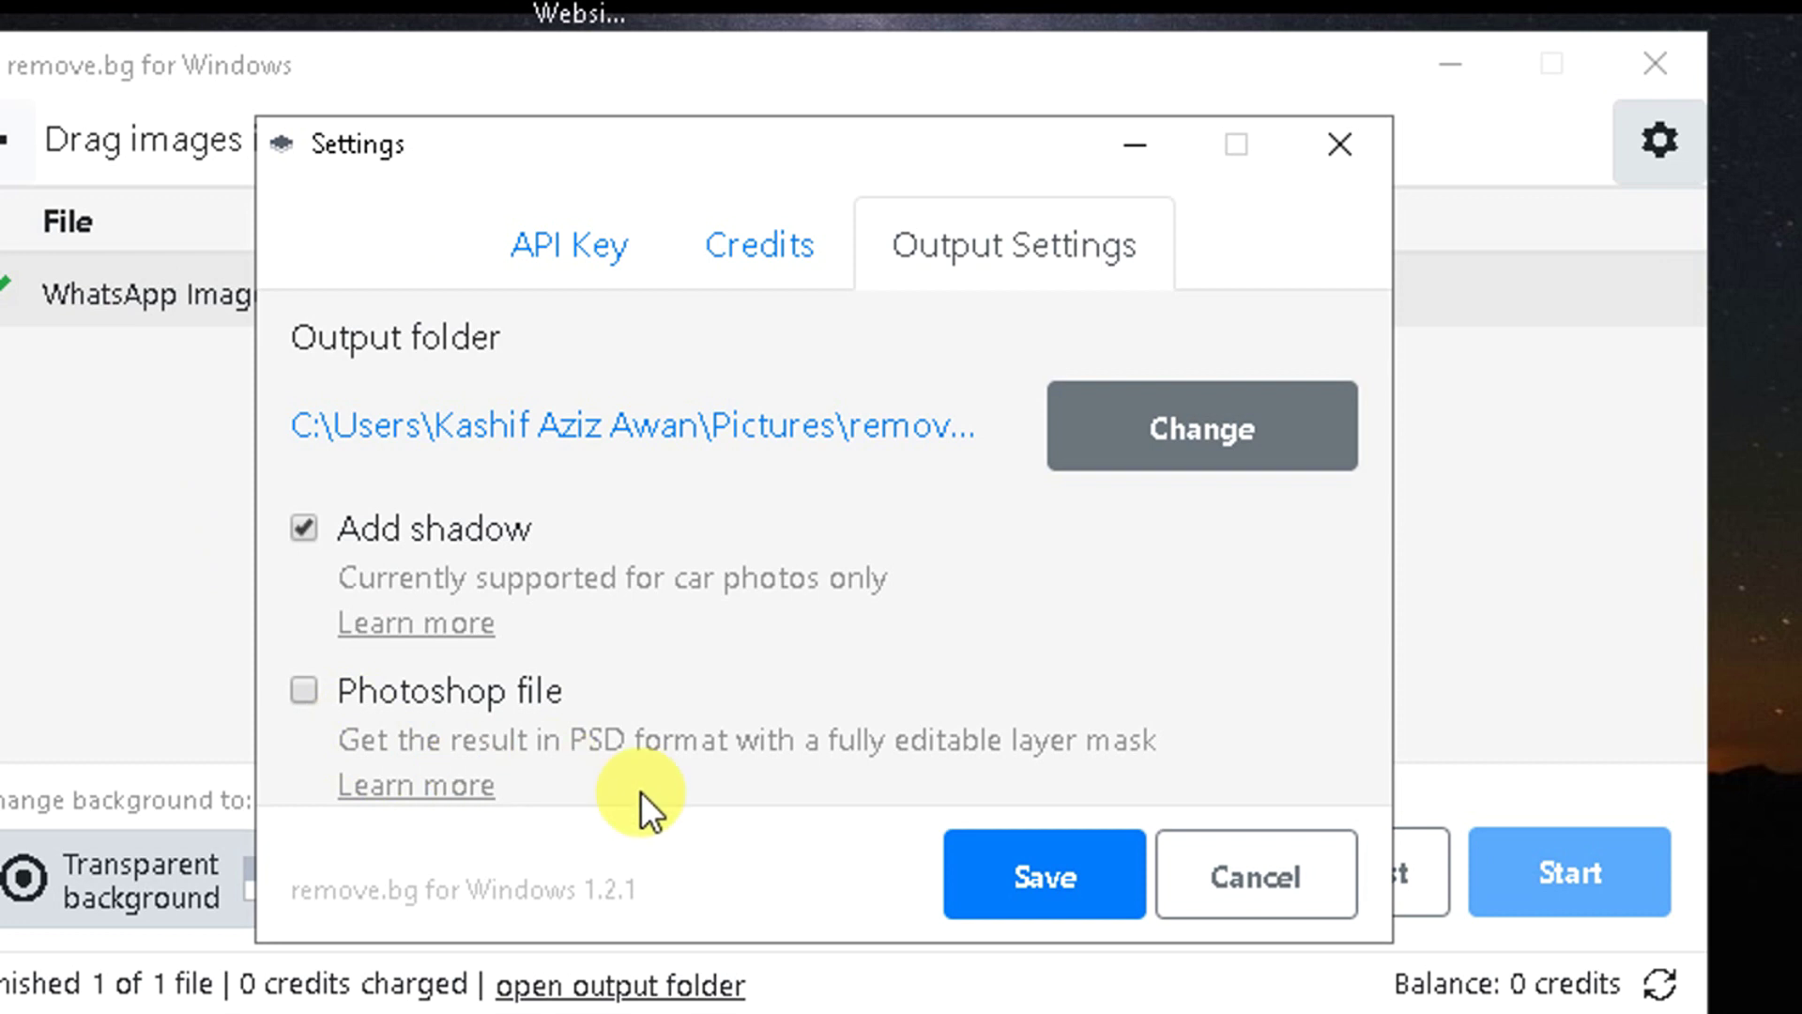
{"action": "left_click", "coordinate": [545, 253]}
{"action": "left_click_drag", "start_coordinate": [741, 521], "coordinate": [990, 518]}
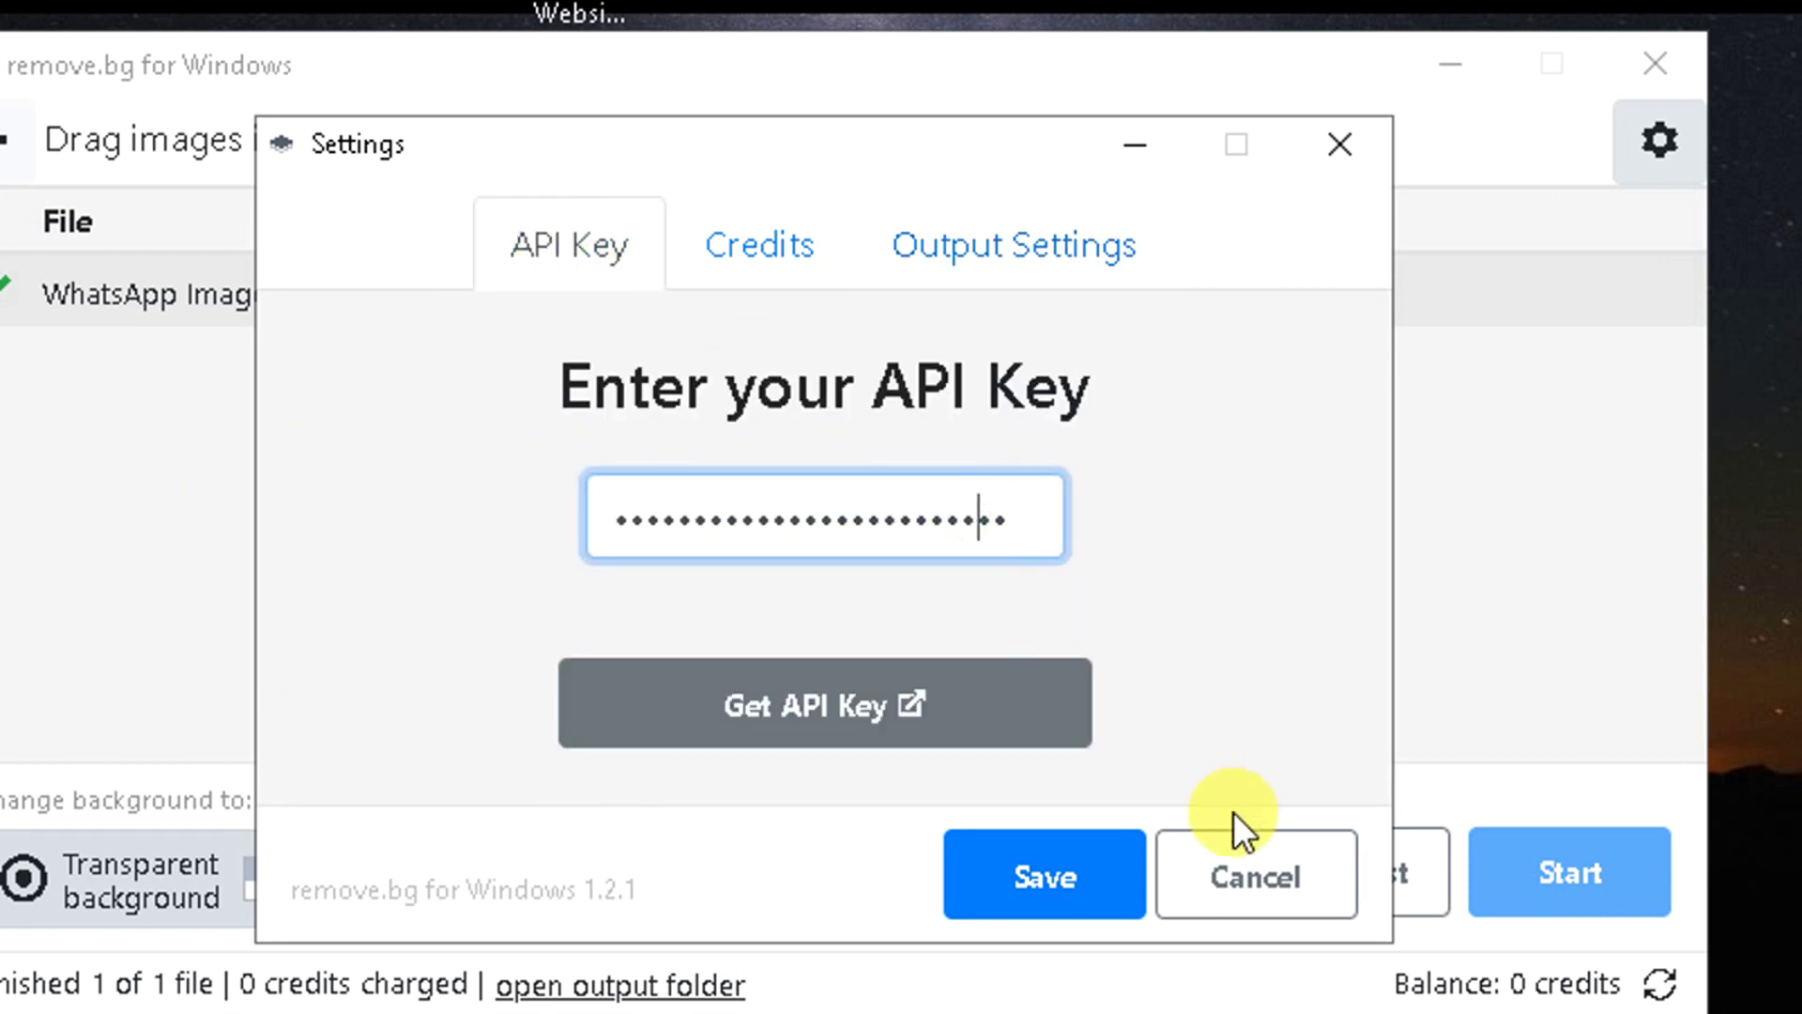
{"action": "left_click", "coordinate": [1237, 859]}
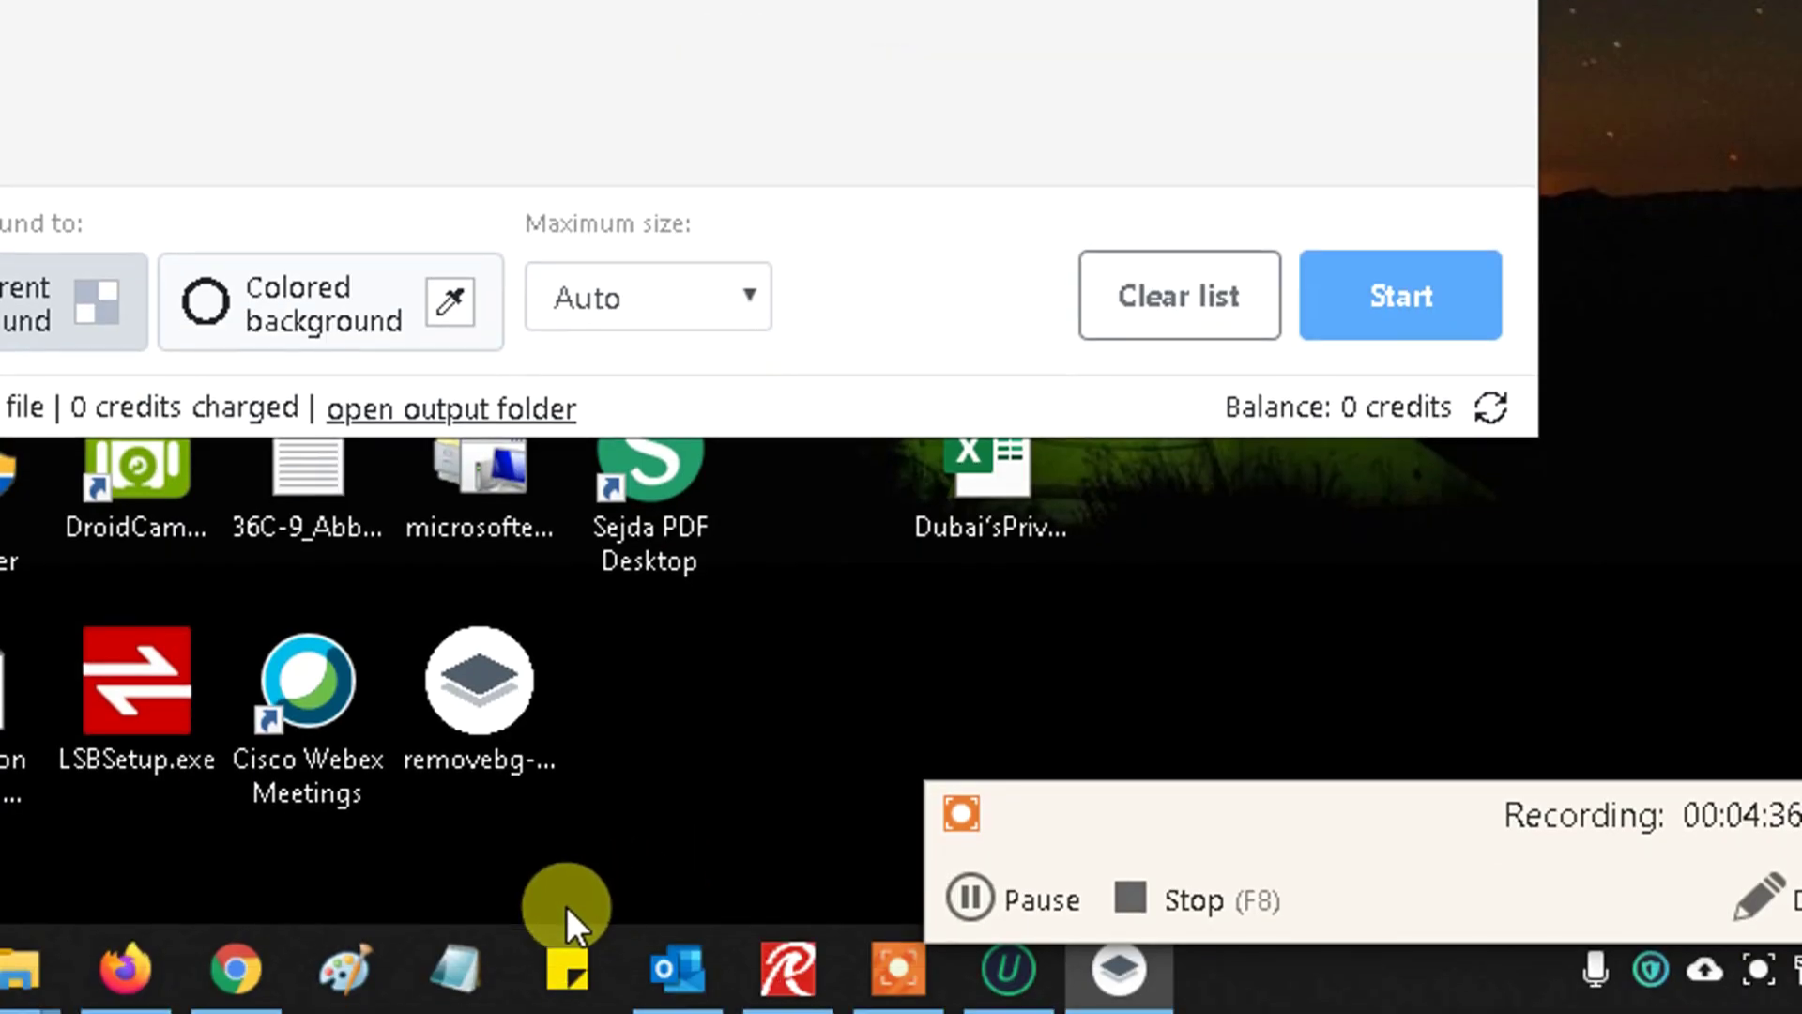
{"action": "left_click", "coordinate": [235, 967]}
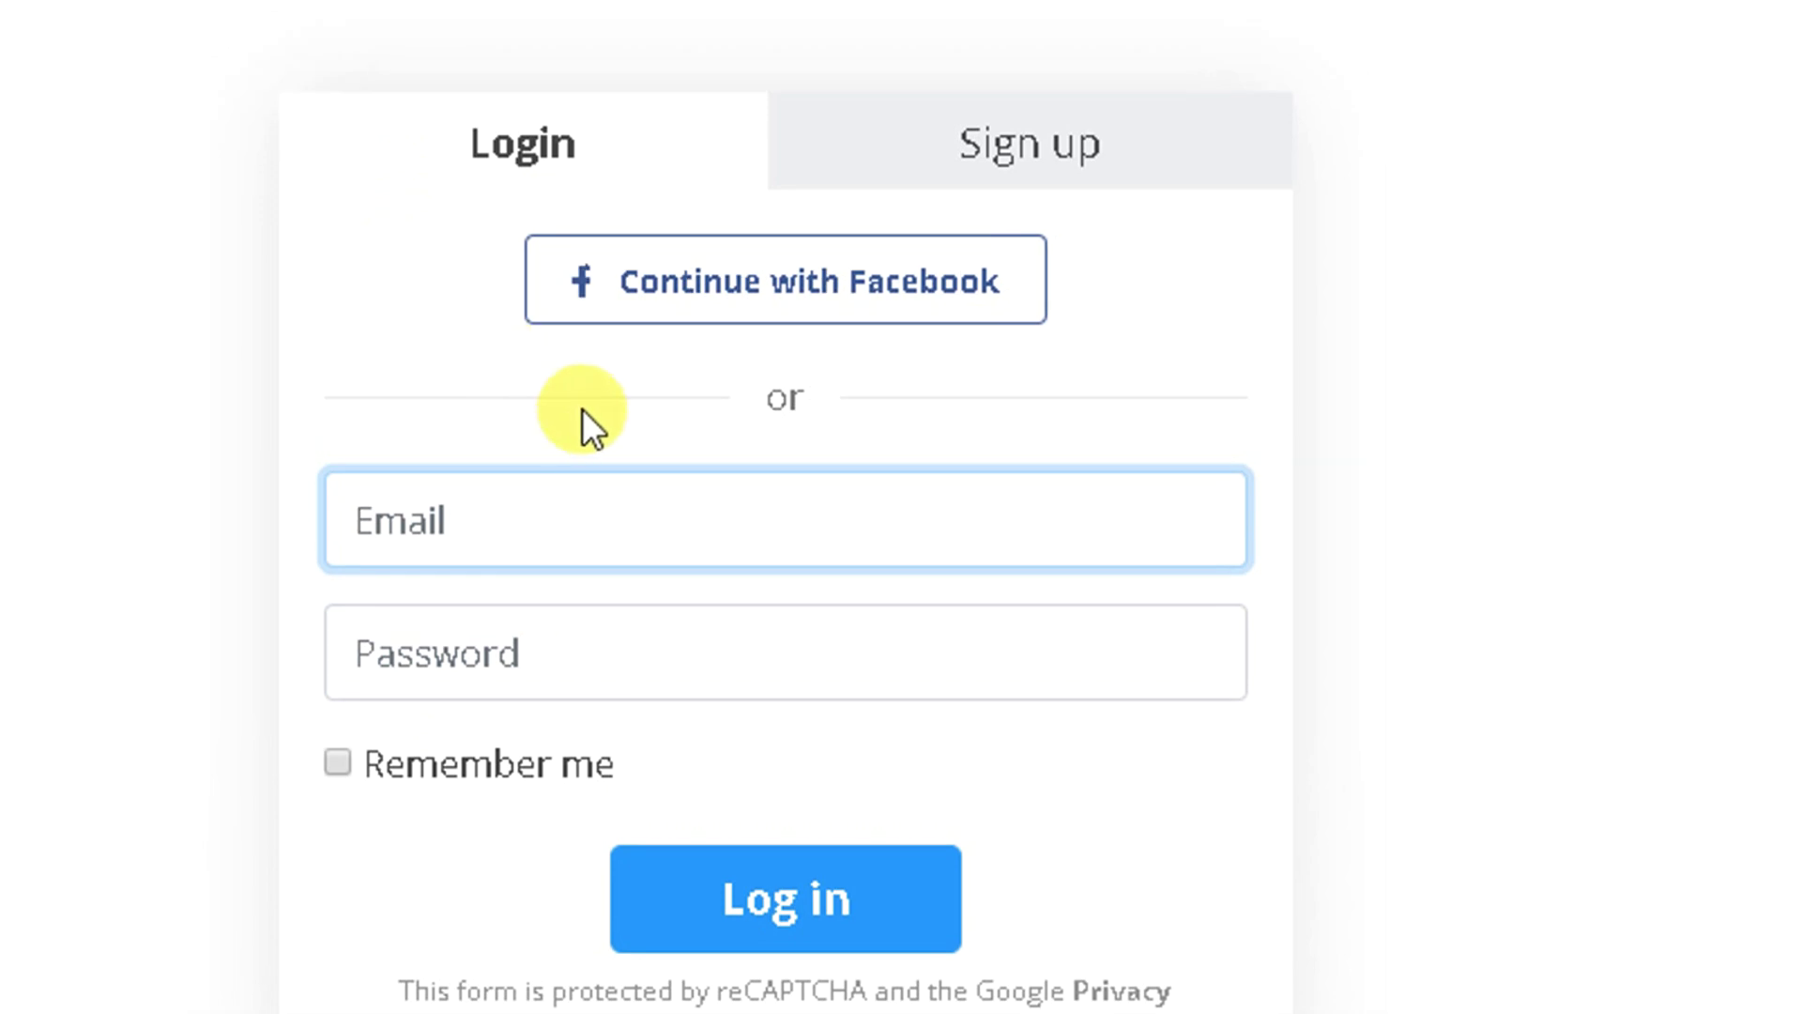
Autofill the saved email address into the login form.
{"action": "left_click", "coordinate": [543, 528]}
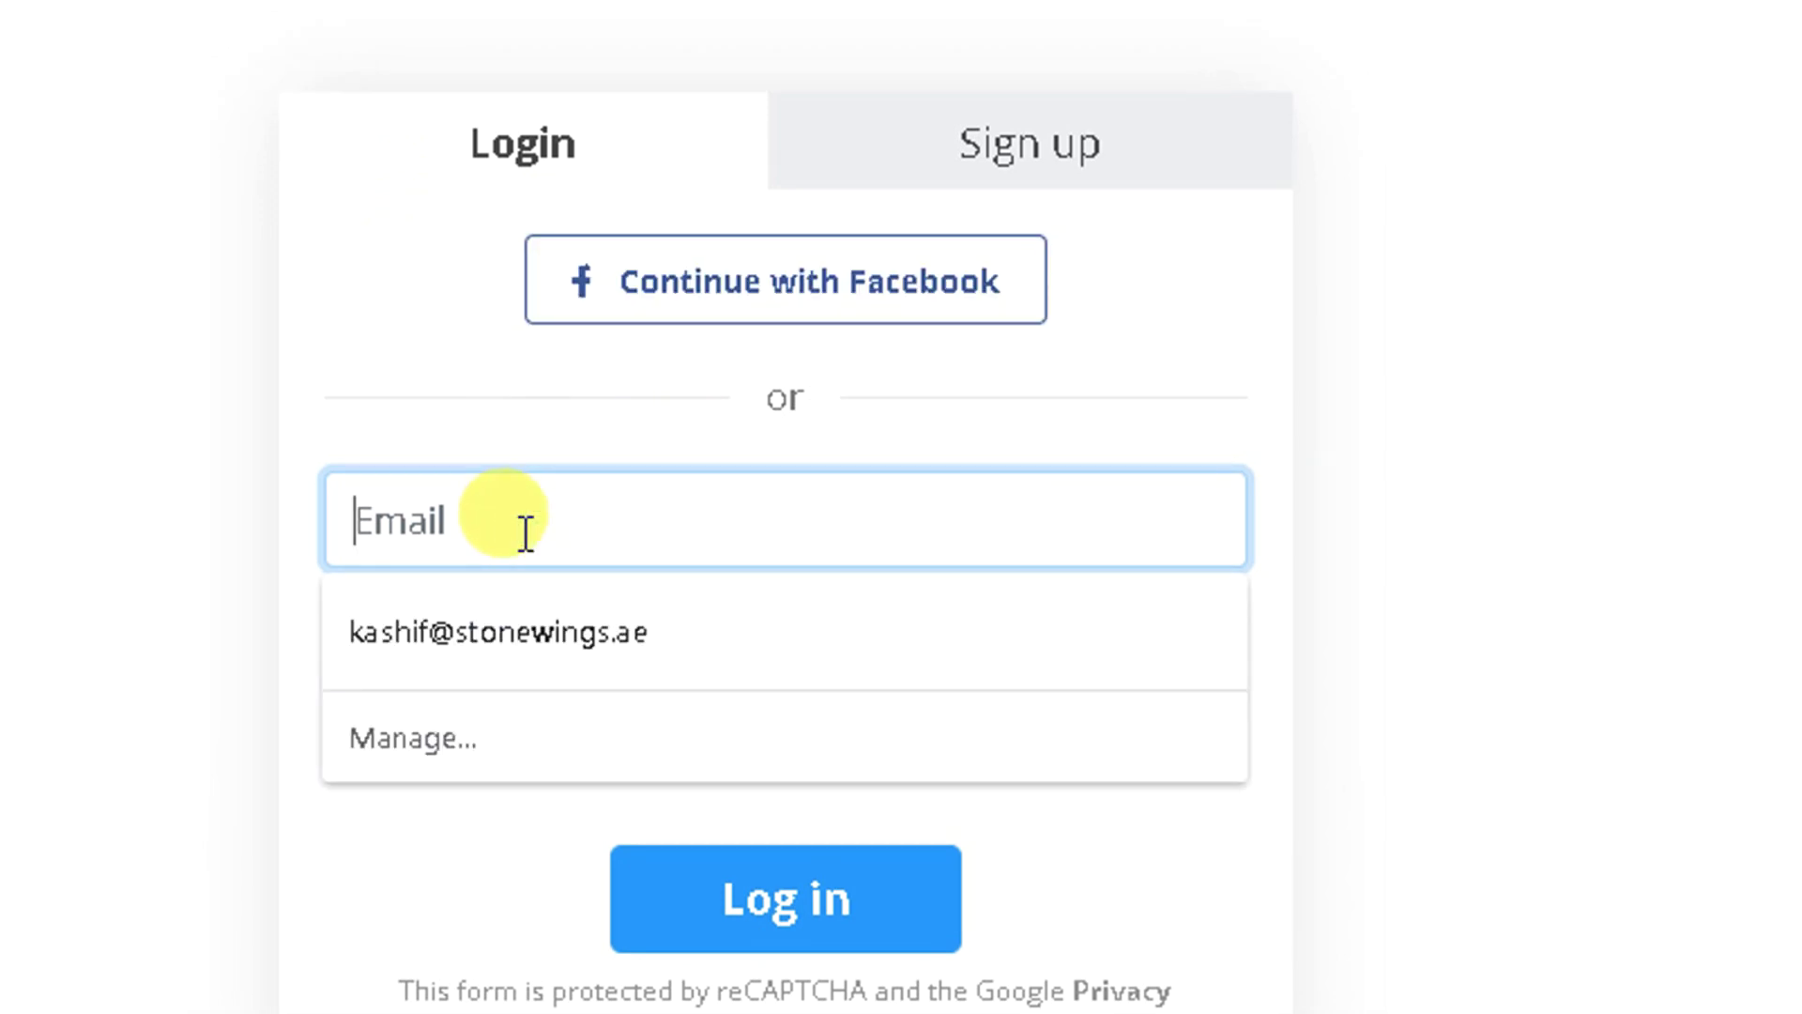
{"action": "key", "text": "Down"}
{"action": "key", "text": "Return"}
{"action": "left_click", "coordinate": [532, 637]}
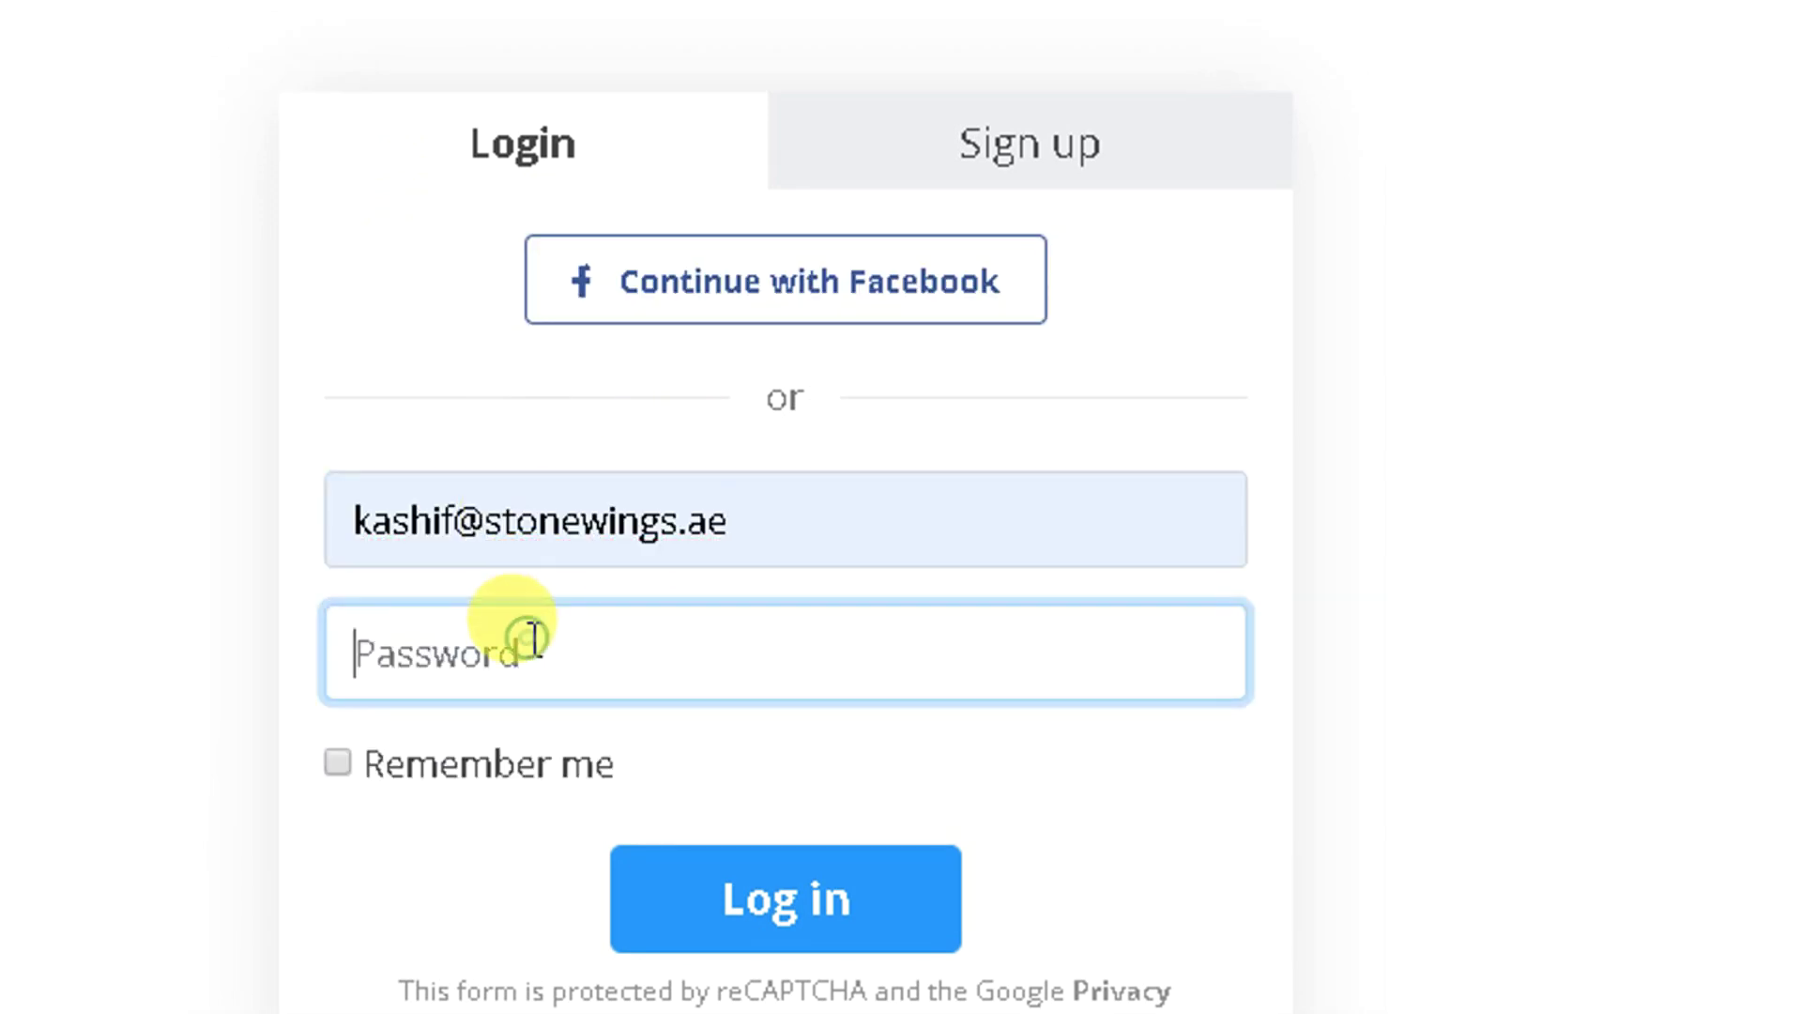
Switch to sign-up, autofill the email, and set a six-character password edited from Chrome's suggestion.
{"action": "left_click", "coordinate": [1036, 155]}
{"action": "left_click", "coordinate": [576, 852]}
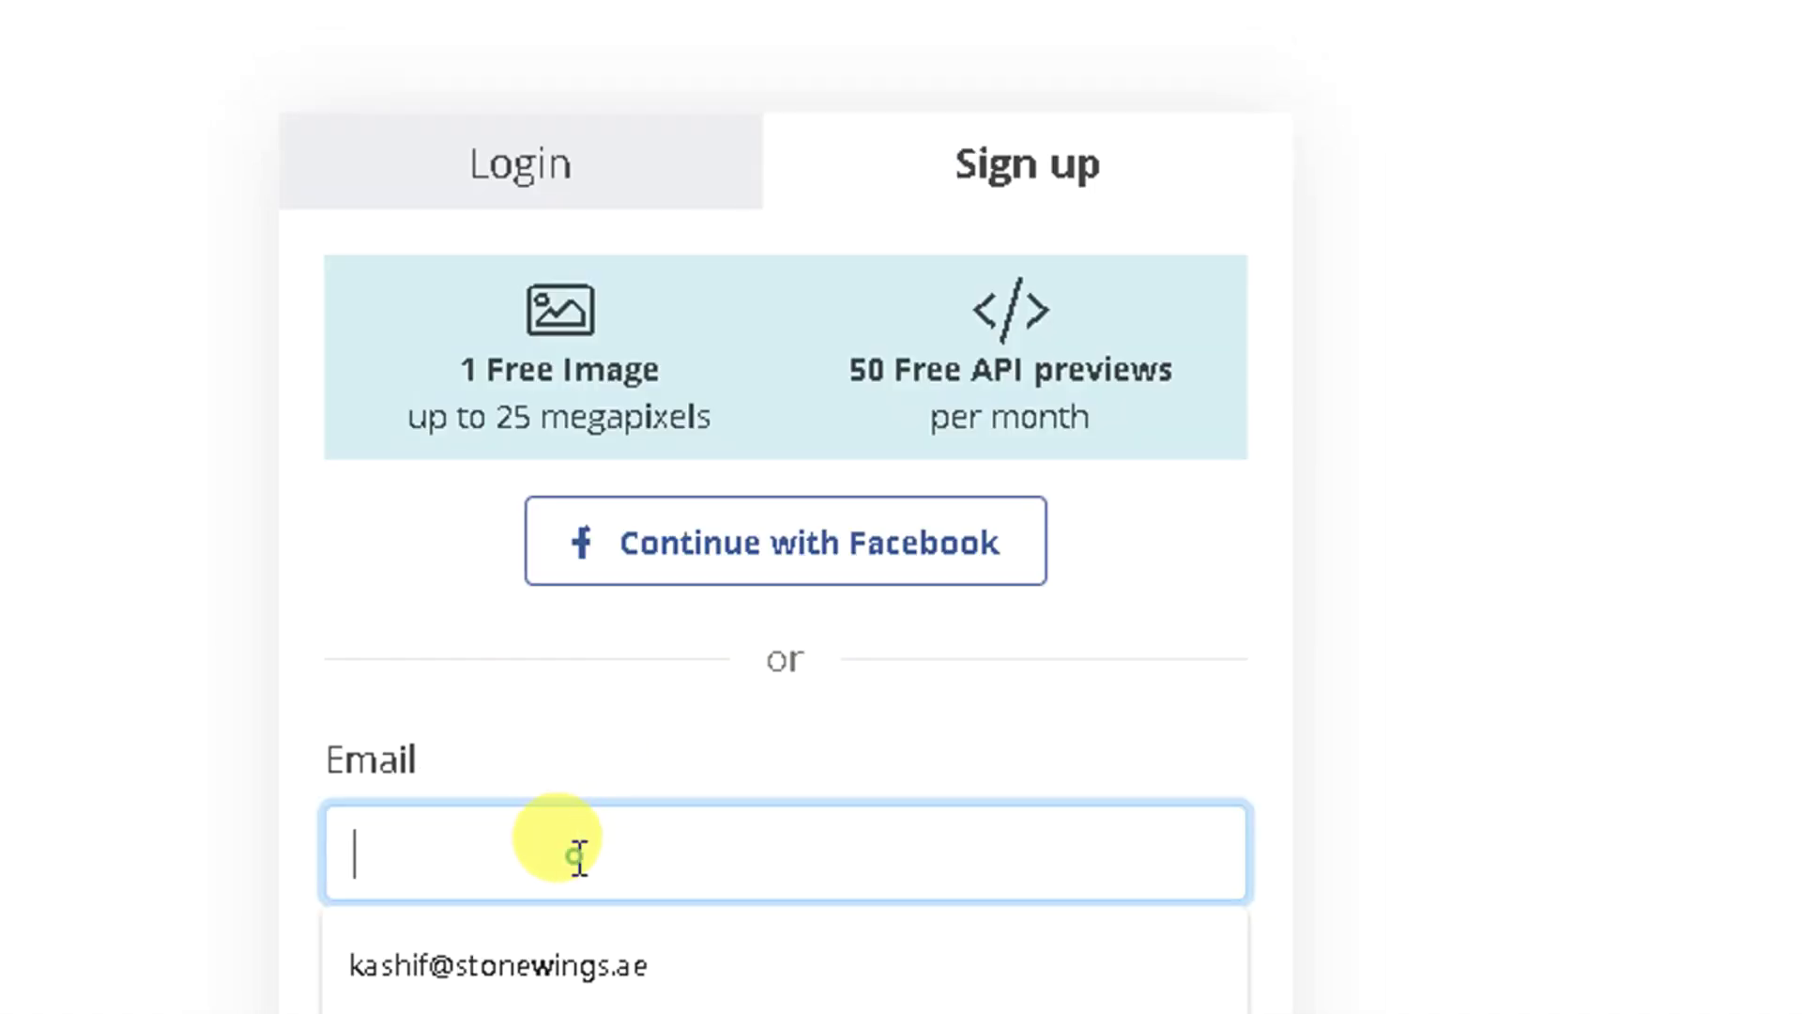
{"action": "scroll", "coordinate": [567, 859], "scroll_direction": "down", "scroll_amount": 5}
{"action": "left_click", "coordinate": [567, 859]}
{"action": "left_click", "coordinate": [552, 427]}
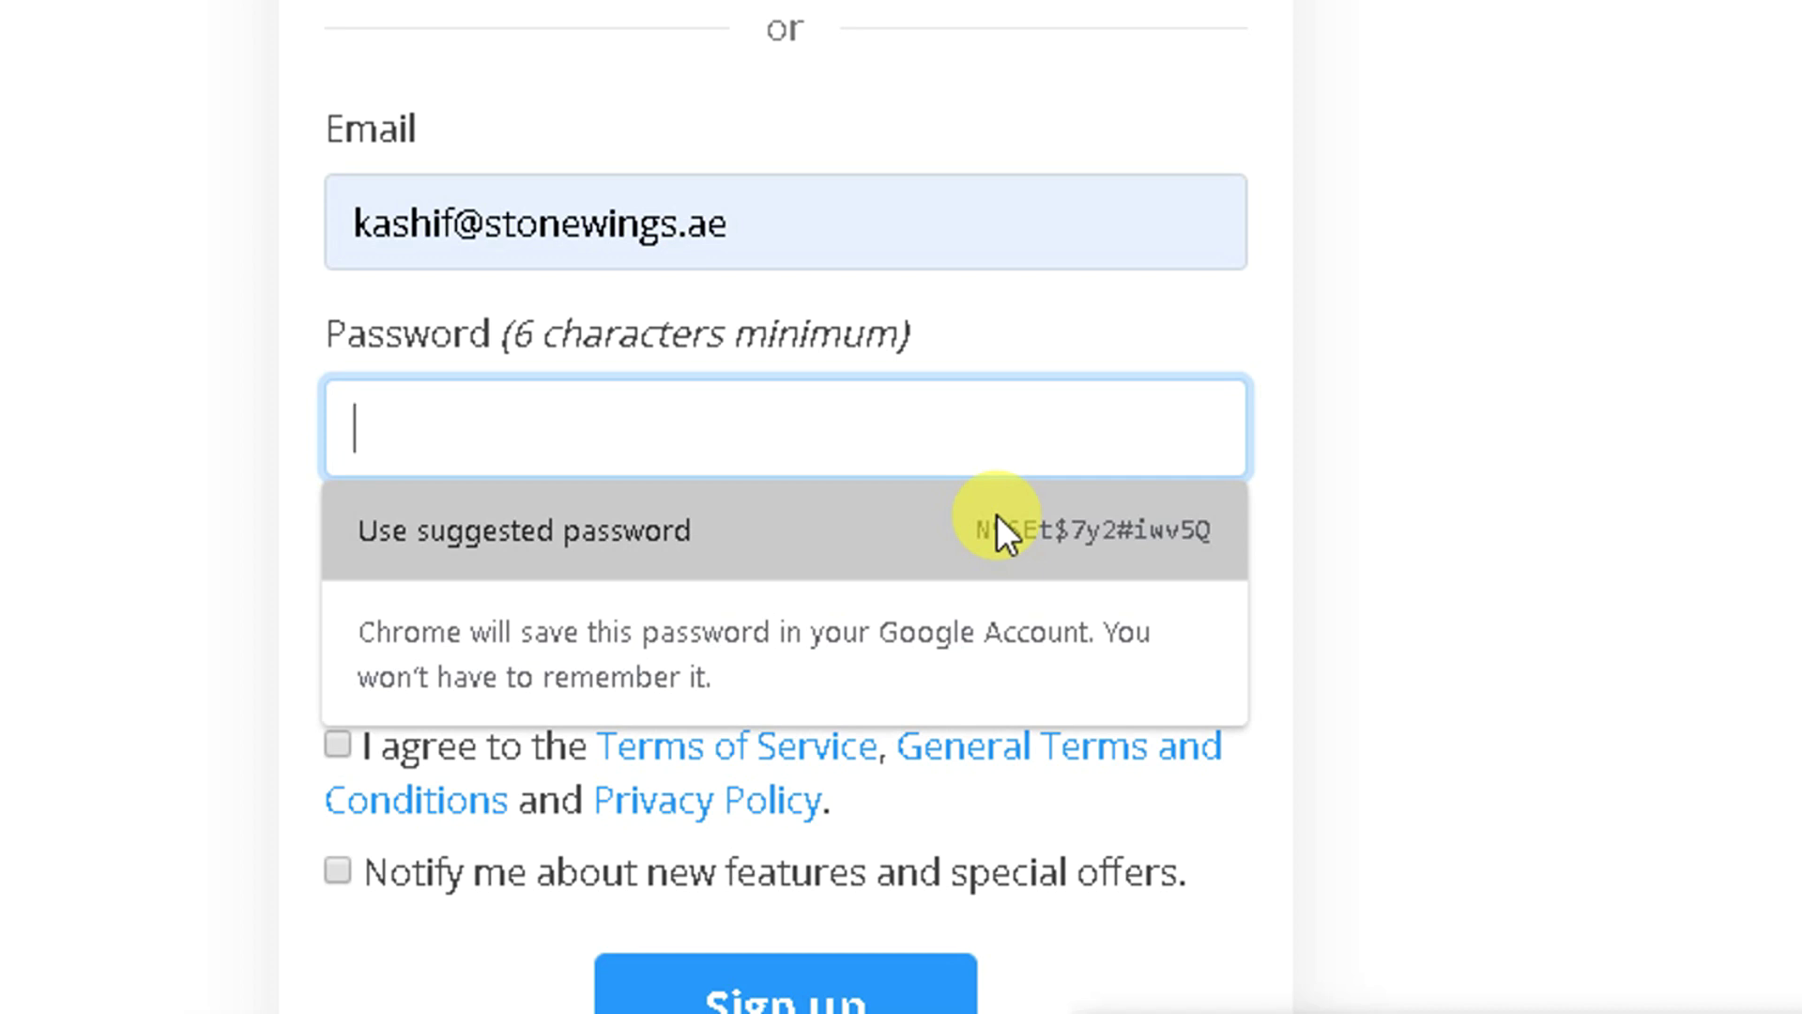
{"action": "left_click", "coordinate": [997, 516]}
{"action": "left_click", "coordinate": [889, 596]}
{"action": "double_click", "coordinate": [802, 460]}
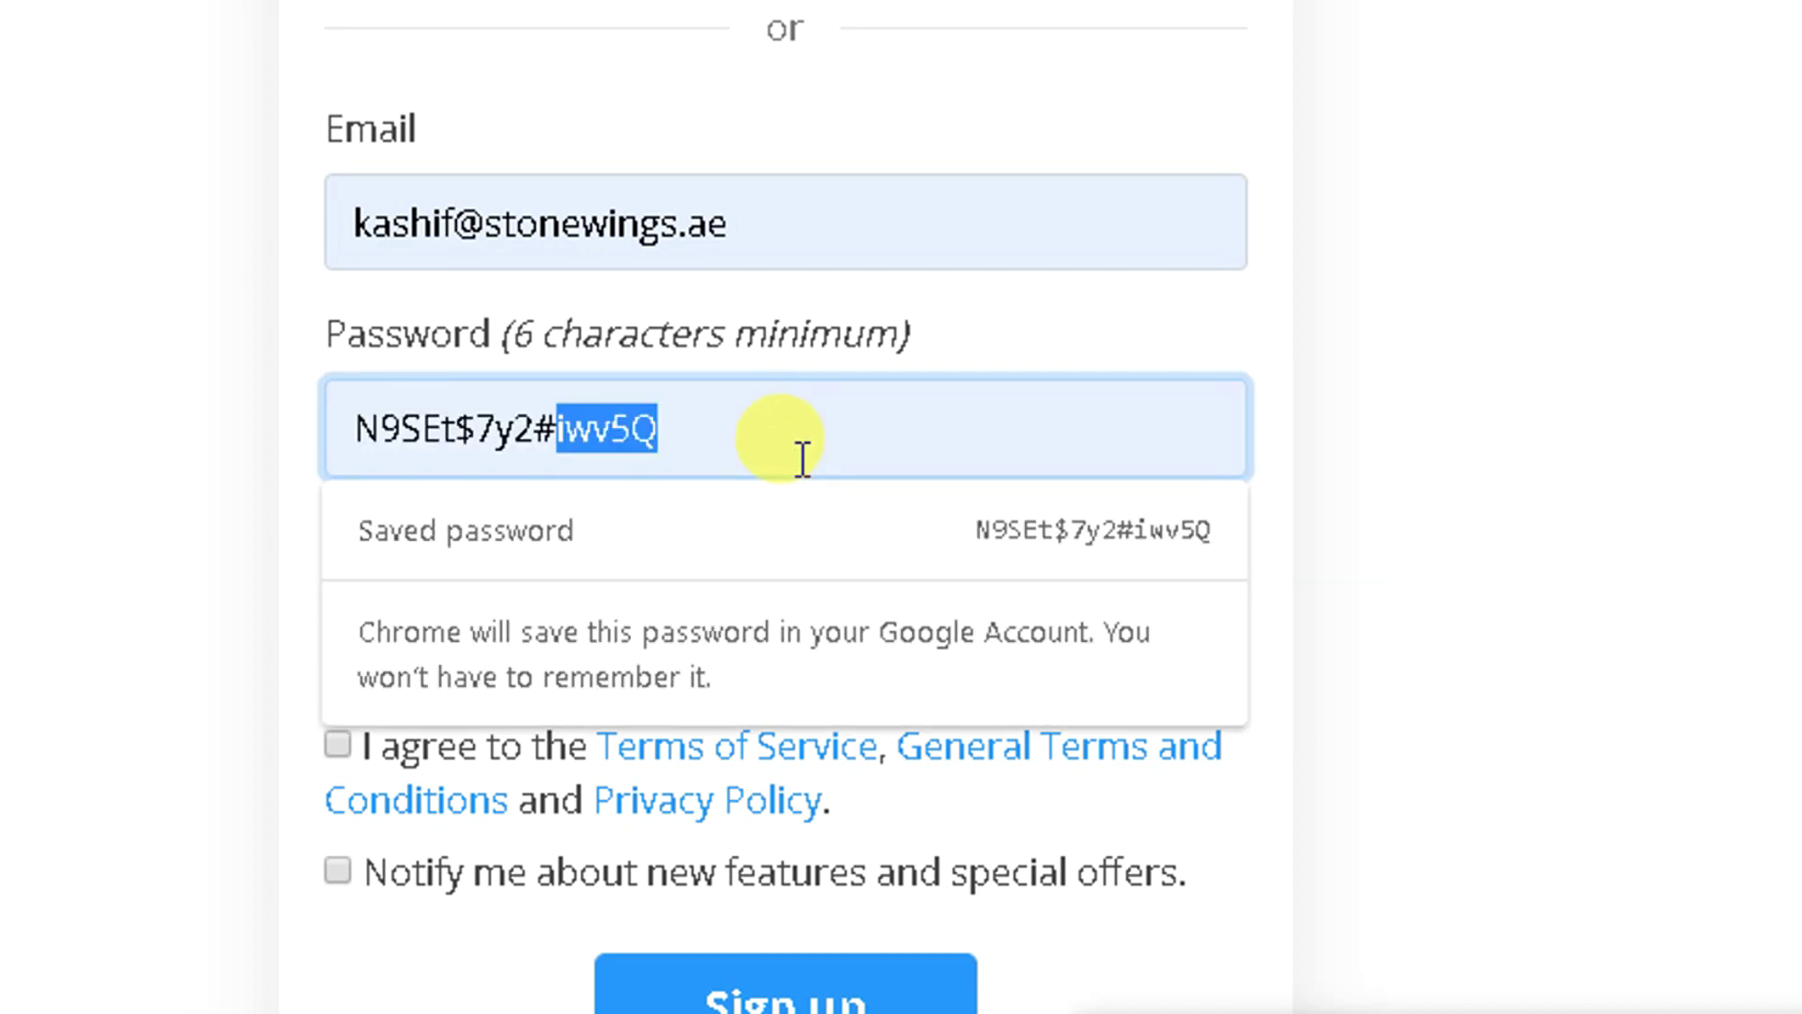
{"action": "type", "text": "E"}
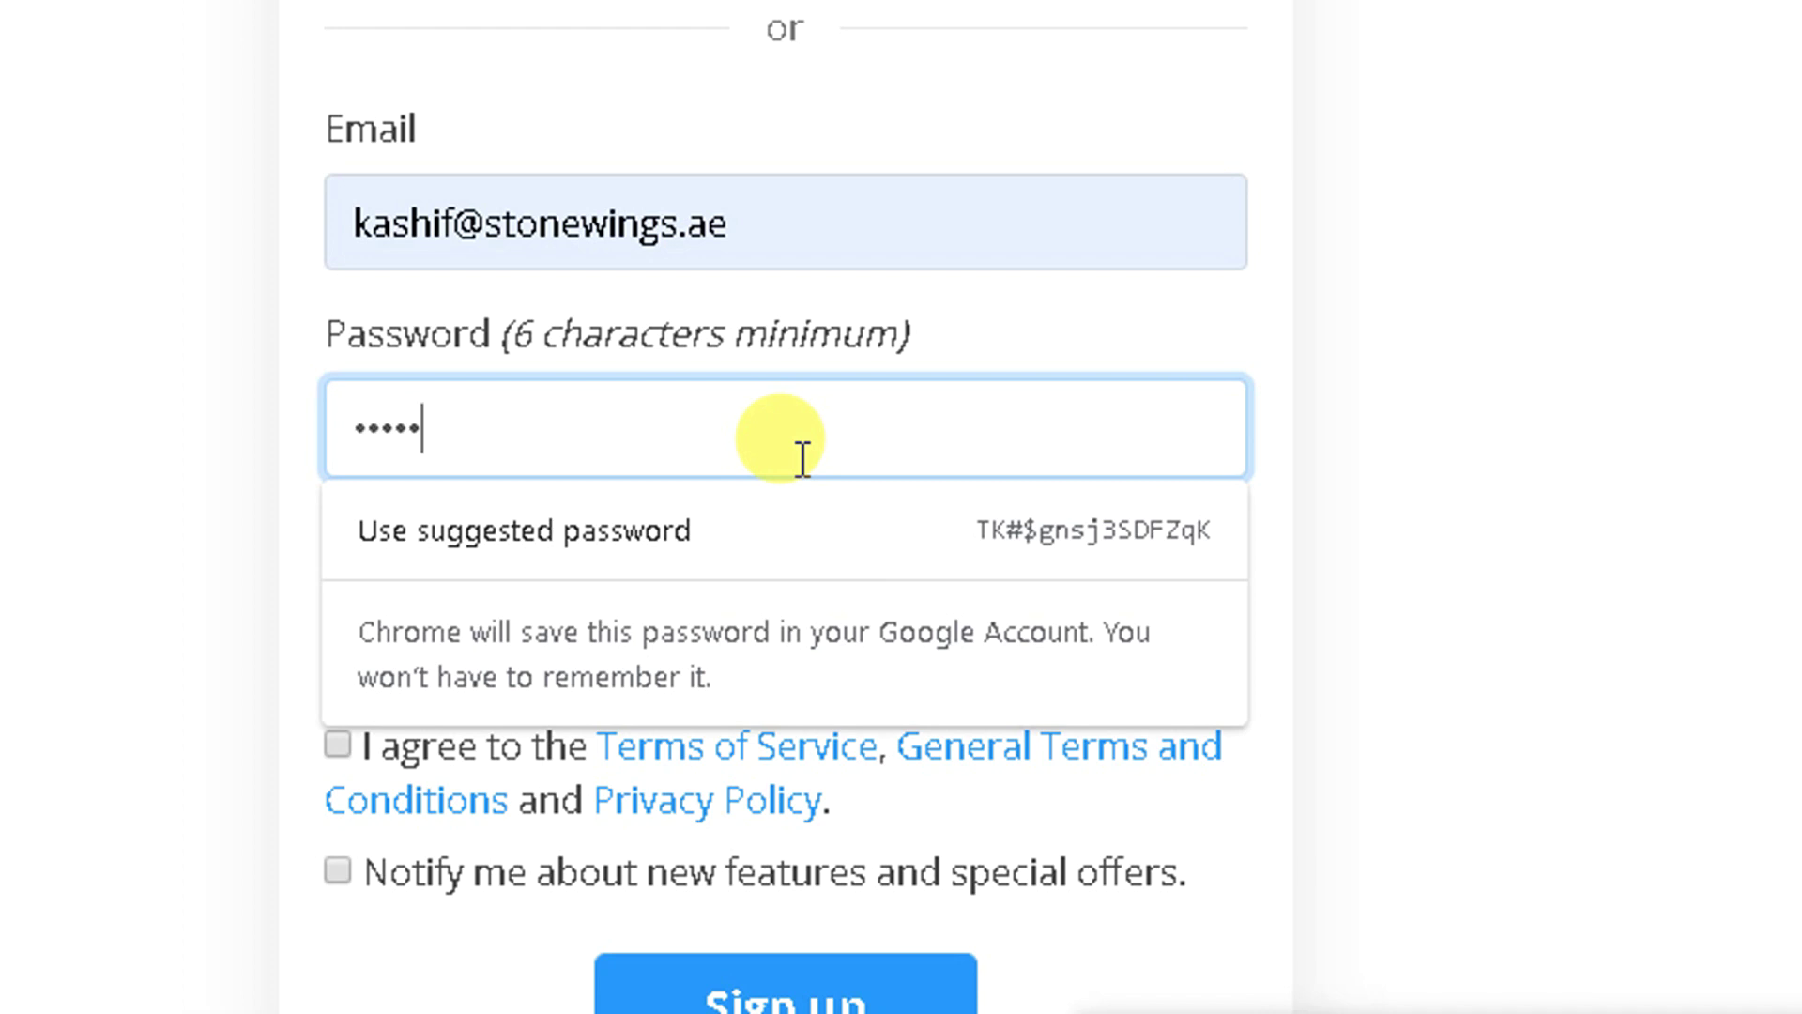
{"action": "type", "text": "6"}
{"action": "key", "text": "Tab"}
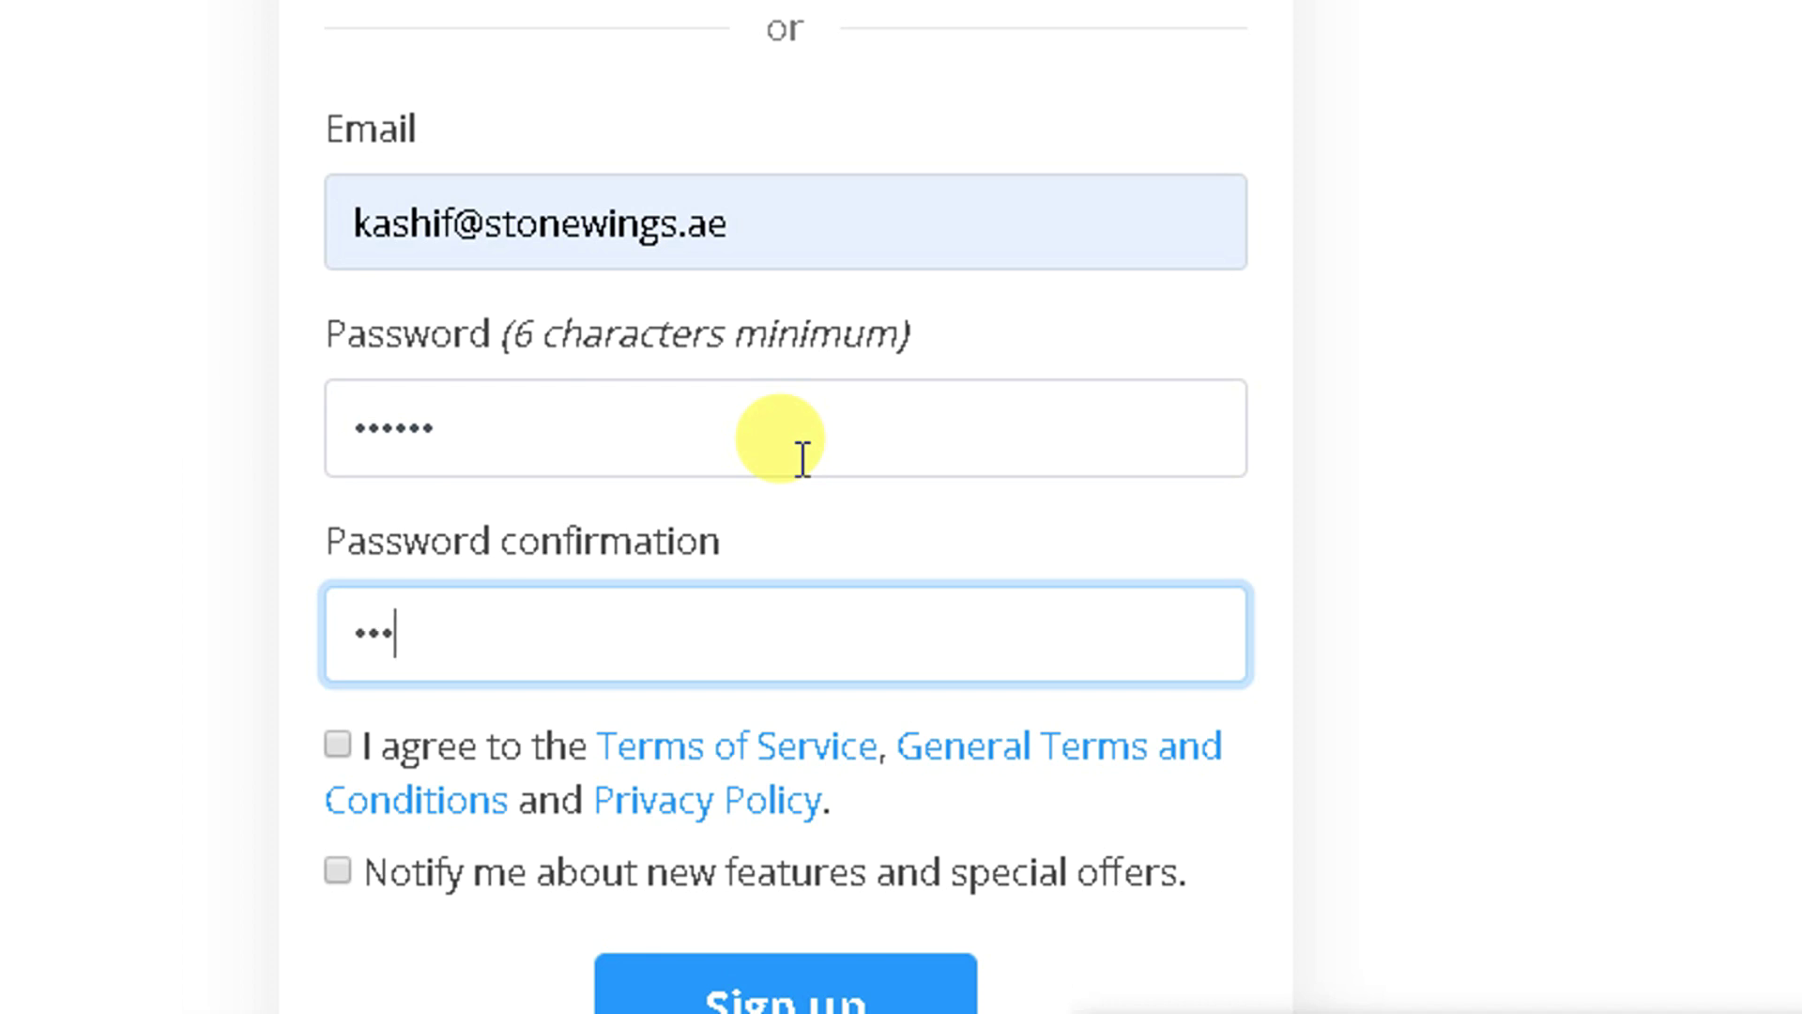
Agree to the terms of service, dismiss the save-password prompt and log in with the new account.
{"action": "scroll", "coordinate": [390, 892], "scroll_direction": "up", "scroll_amount": 2}
{"action": "scroll", "coordinate": [342, 873], "scroll_direction": "down", "scroll_amount": 1}
{"action": "left_click", "coordinate": [339, 837]}
{"action": "scroll", "coordinate": [731, 144], "scroll_direction": "up", "scroll_amount": 2}
{"action": "scroll", "coordinate": [740, 878], "scroll_direction": "down", "scroll_amount": 5}
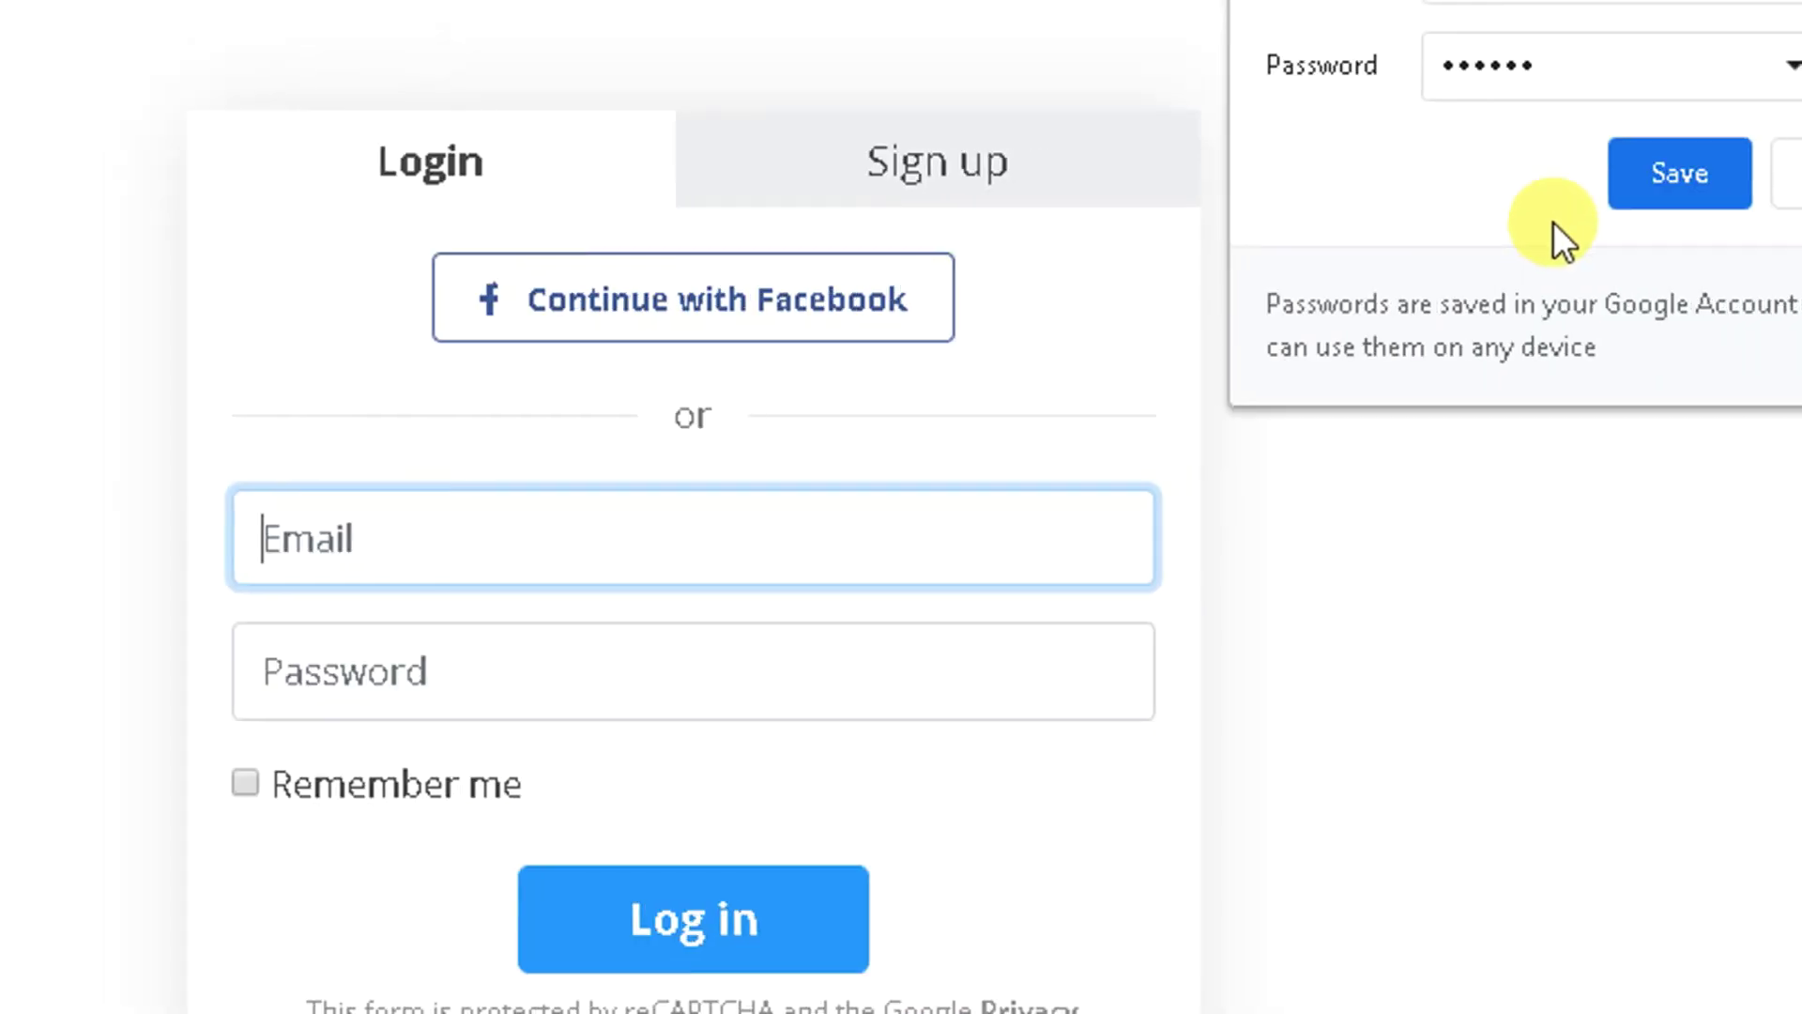
{"action": "left_click", "coordinate": [1489, 510]}
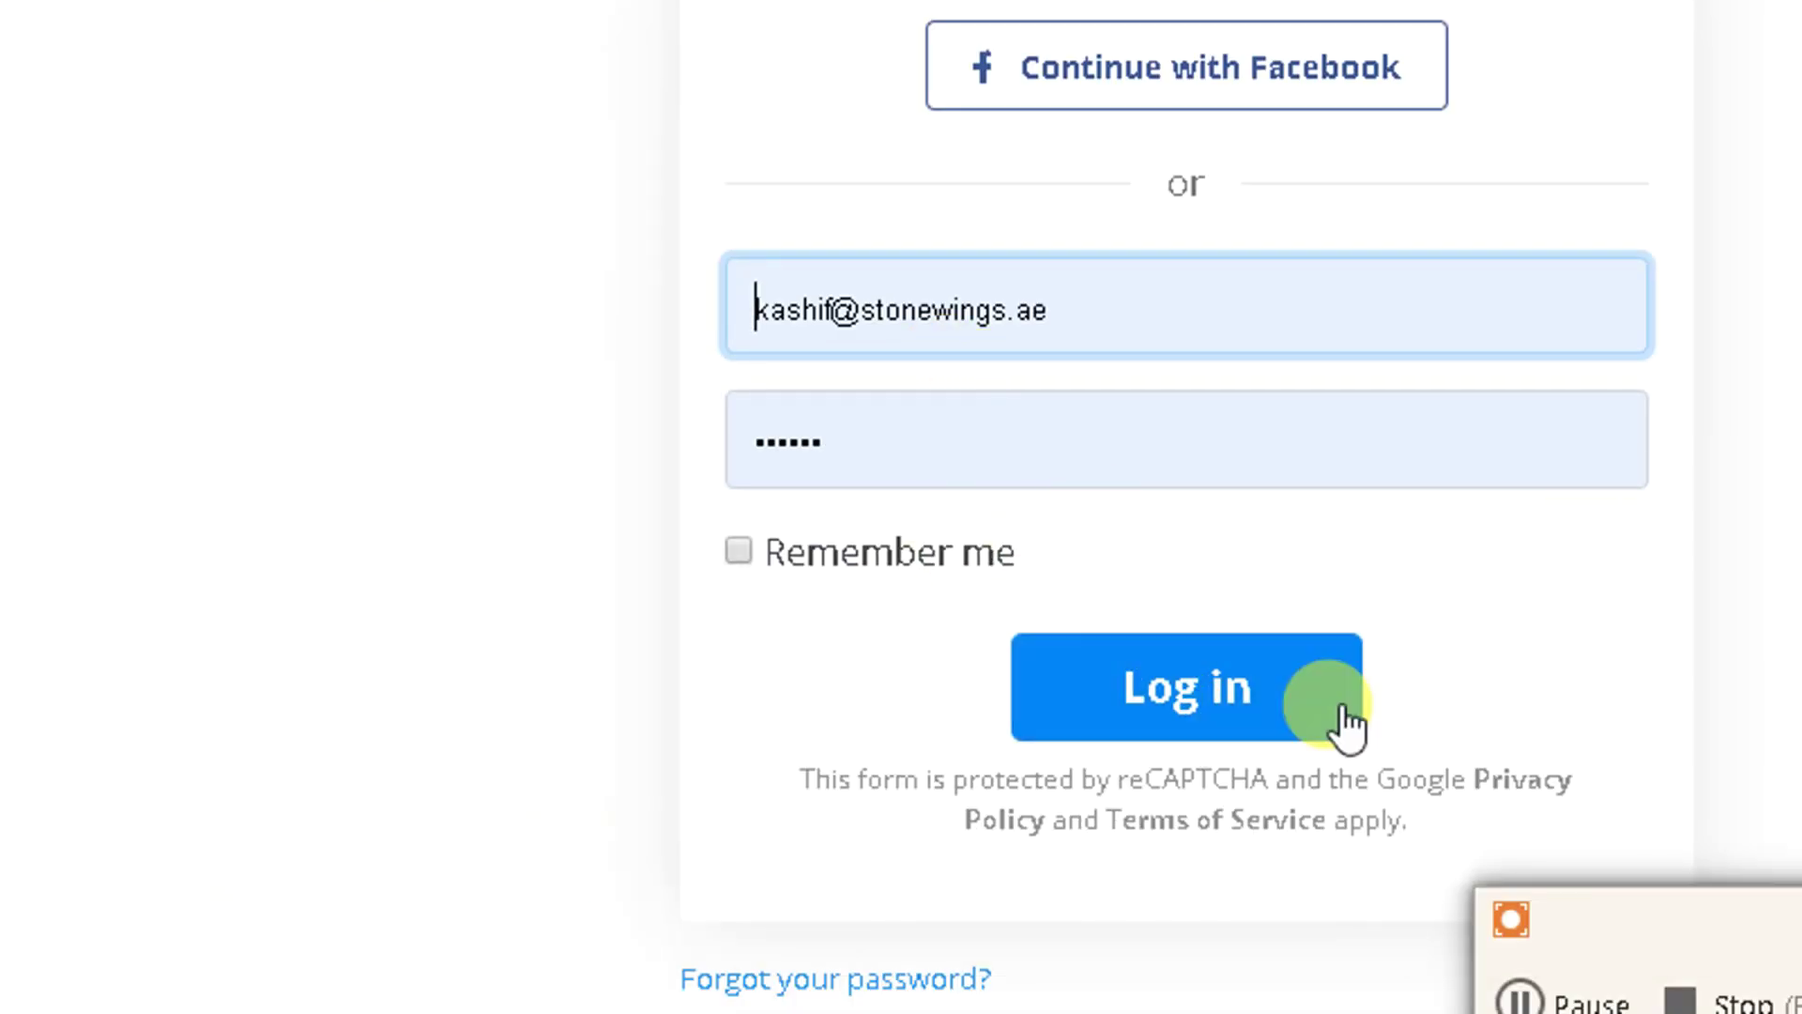
{"action": "left_click", "coordinate": [1616, 1001]}
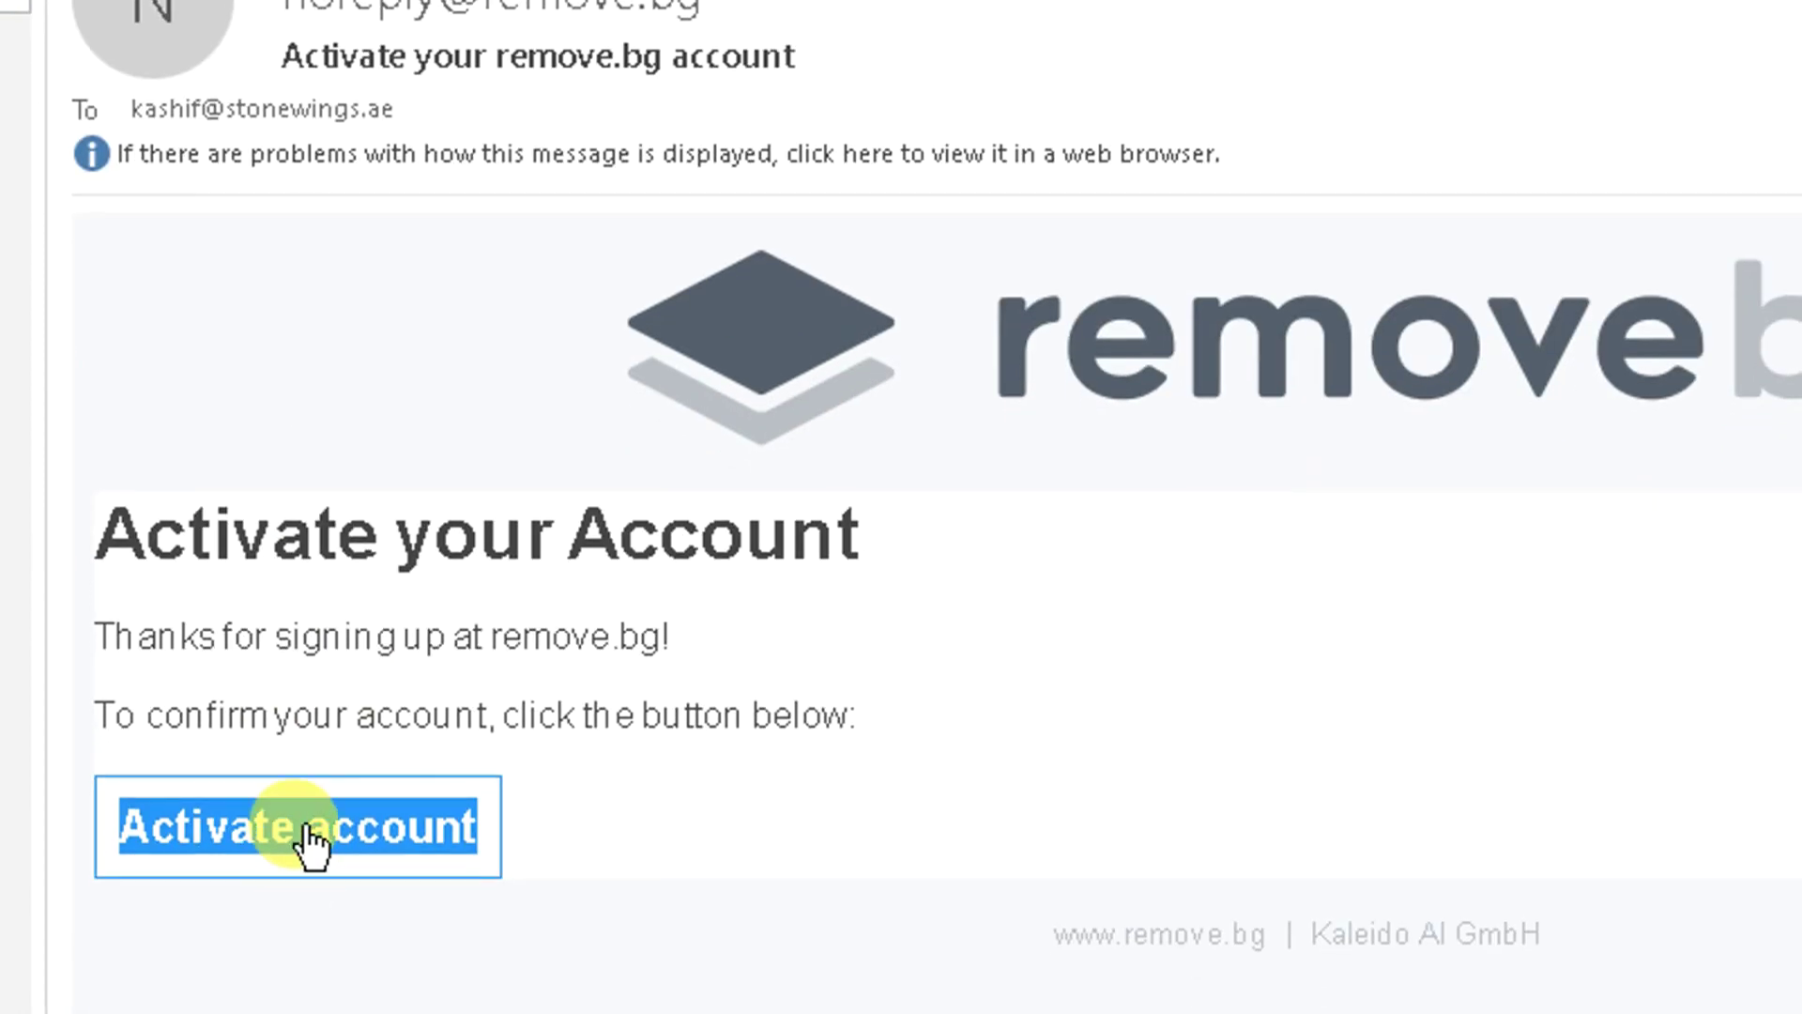
Confirm the account with the Activate account button in the 'Activate your remove.bg account' email.
{"action": "left_click", "coordinate": [306, 824]}
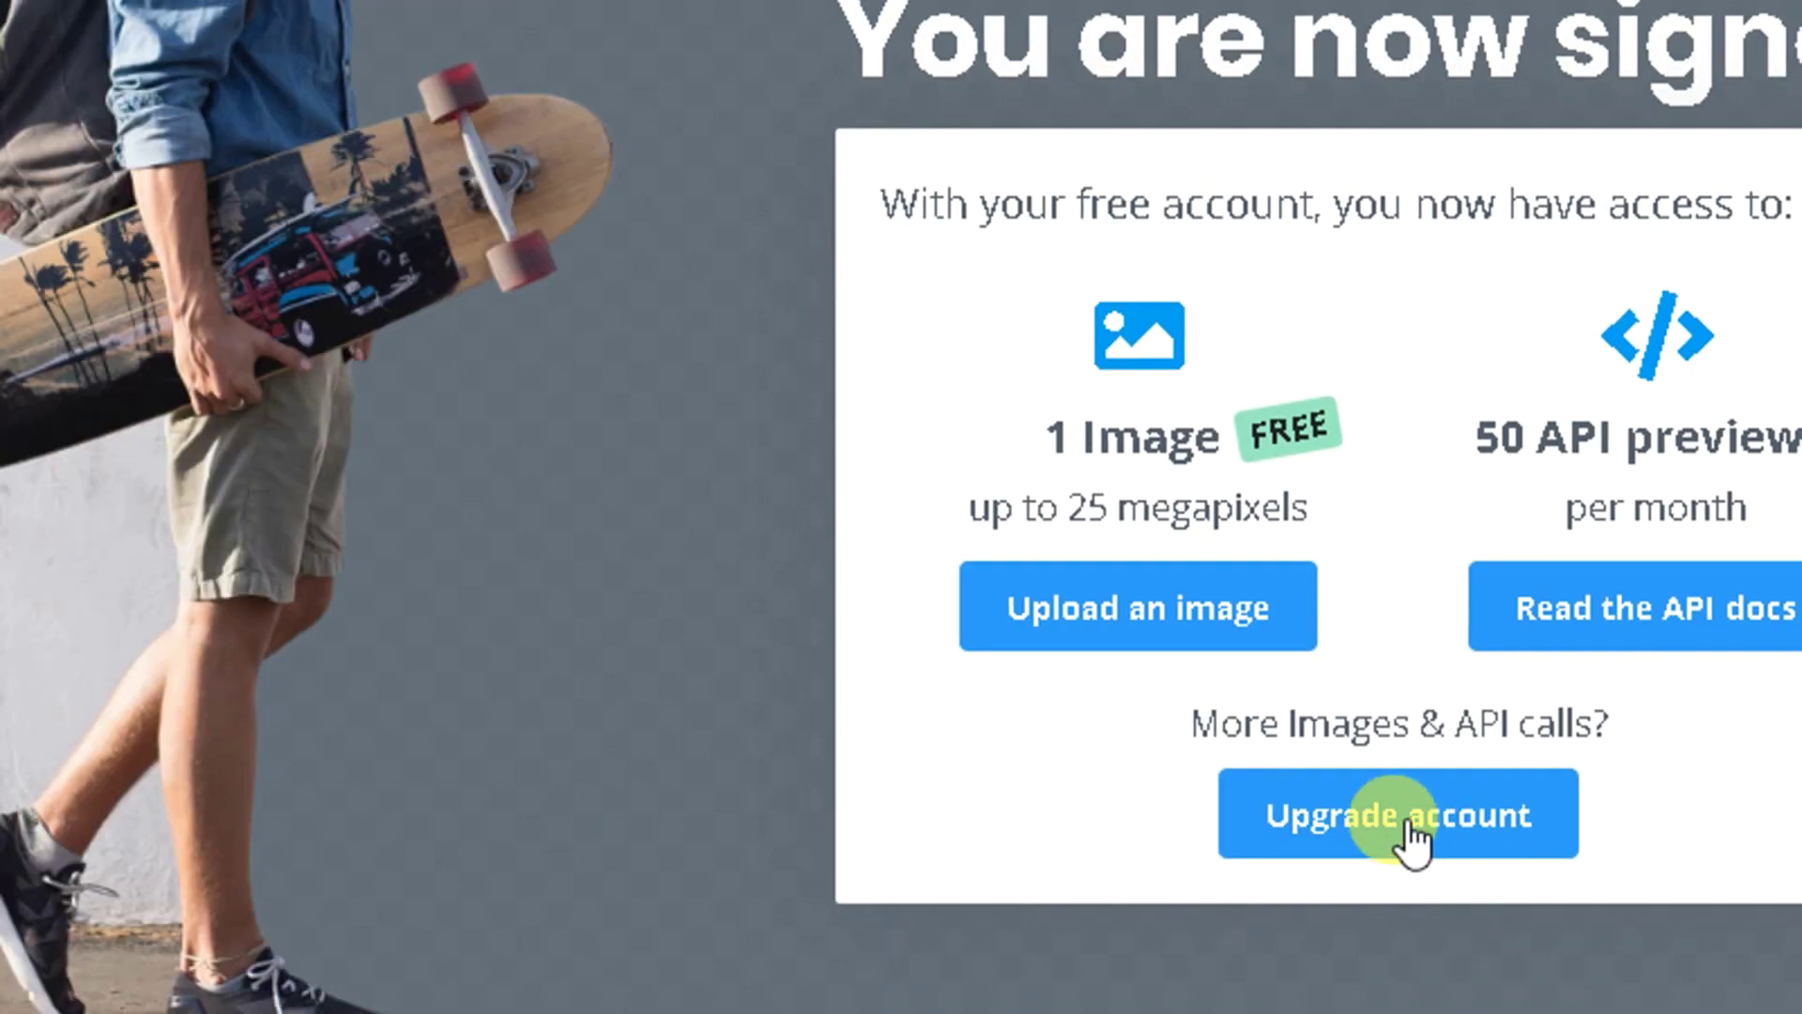
Review the free allowances (1 image up to 25 megapixels, 50 API previews monthly) and dismiss the sign-in banner.
{"action": "left_click_drag", "start_coordinate": [1052, 441], "coordinate": [1315, 434]}
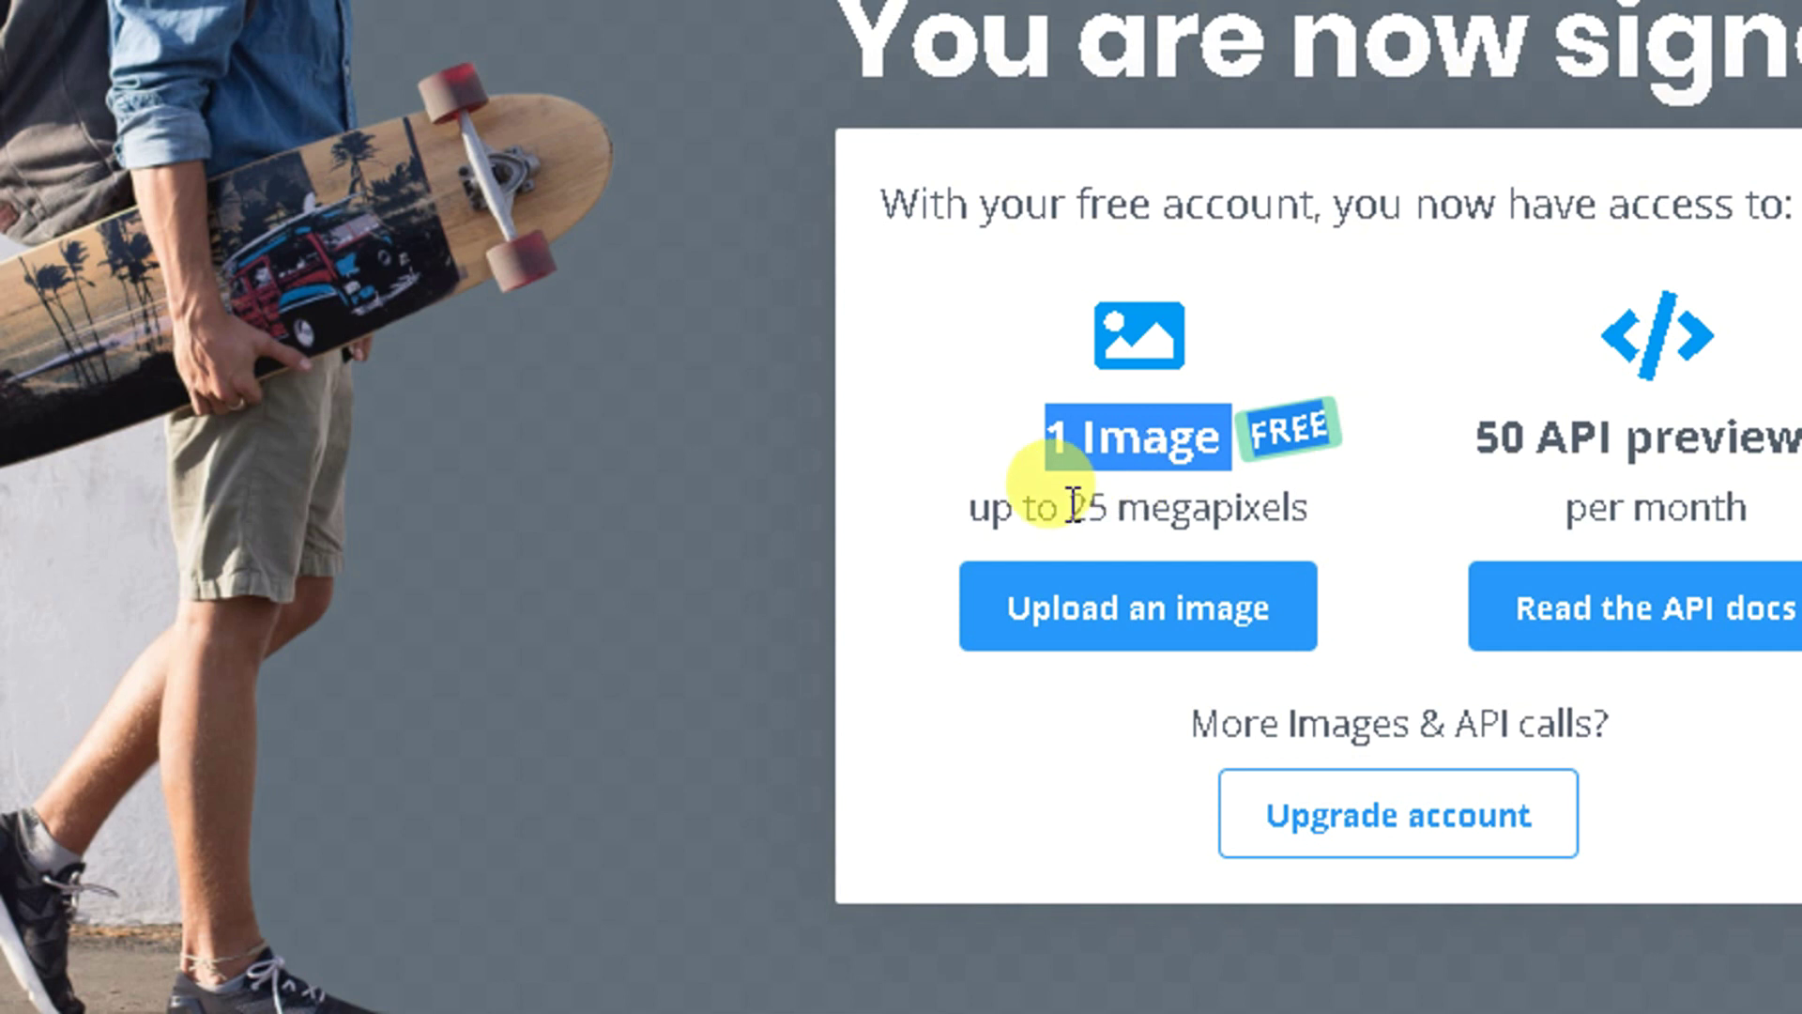
{"action": "left_click_drag", "start_coordinate": [971, 506], "coordinate": [1244, 507]}
{"action": "left_click", "coordinate": [1332, 511]}
{"action": "left_click_drag", "start_coordinate": [879, 203], "coordinate": [1797, 208]}
{"action": "left_click", "coordinate": [1525, 218]}
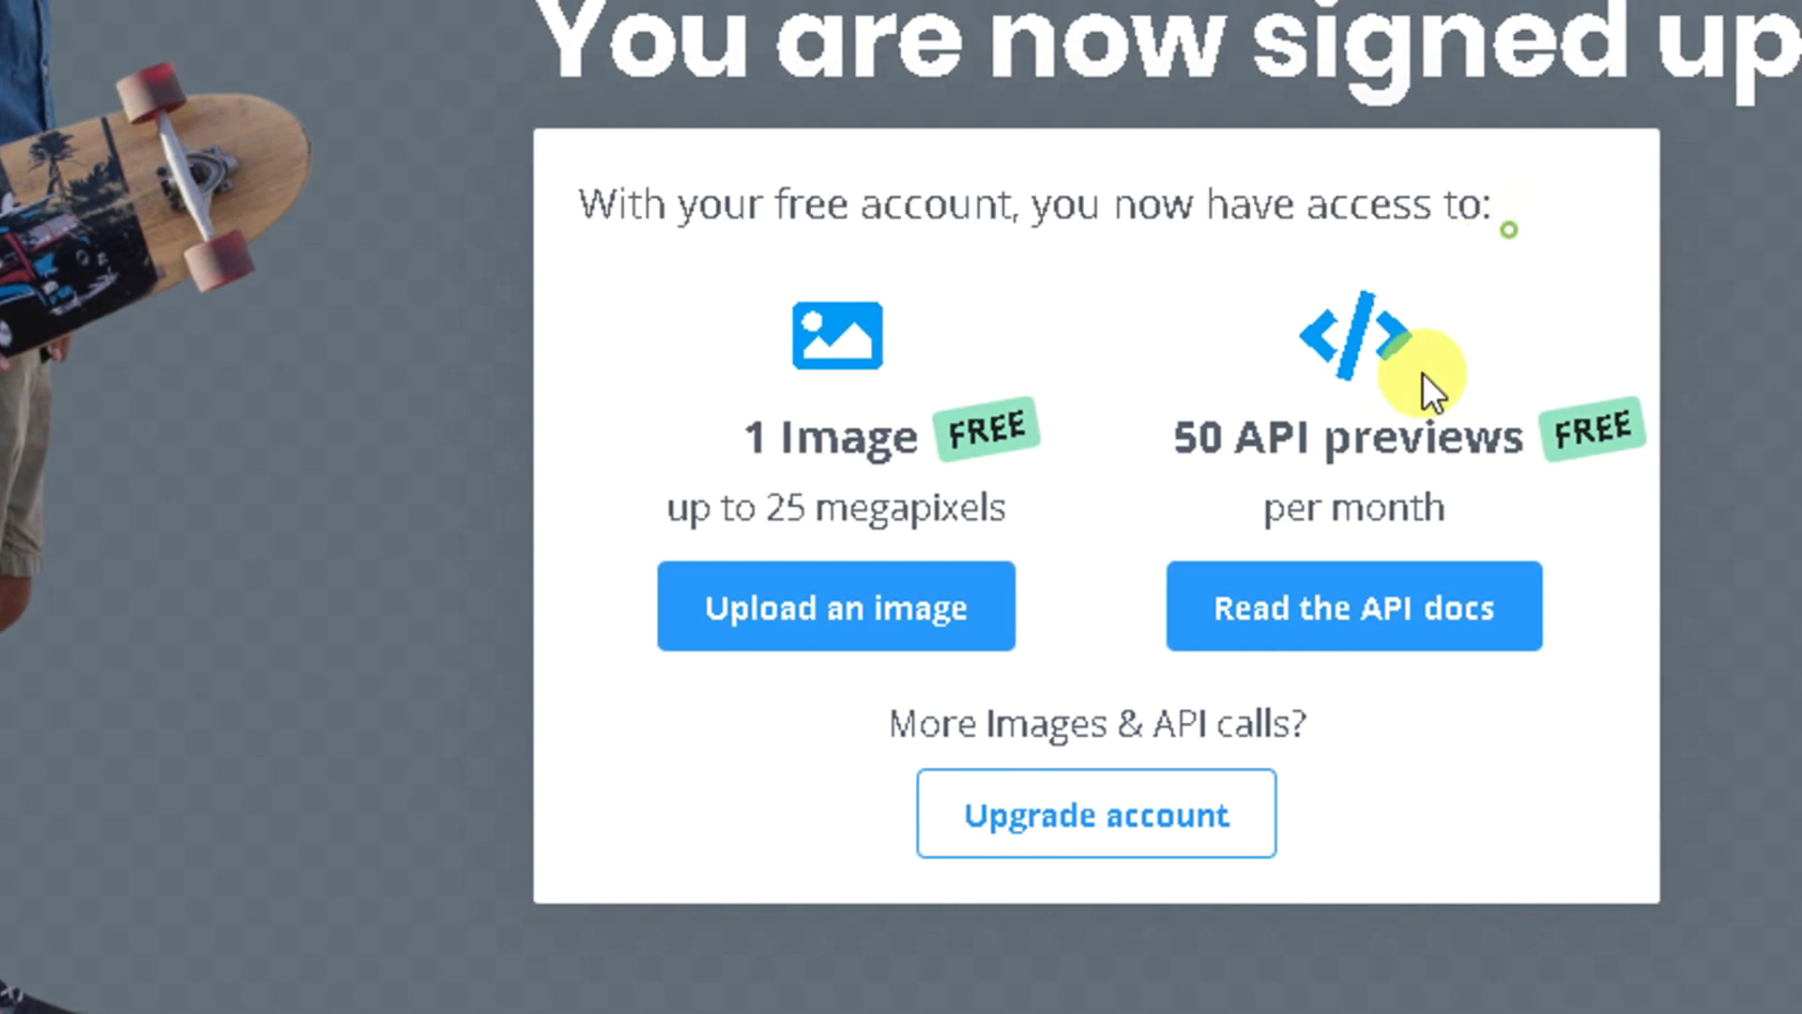
{"action": "left_click_drag", "start_coordinate": [1184, 442], "coordinate": [1533, 535]}
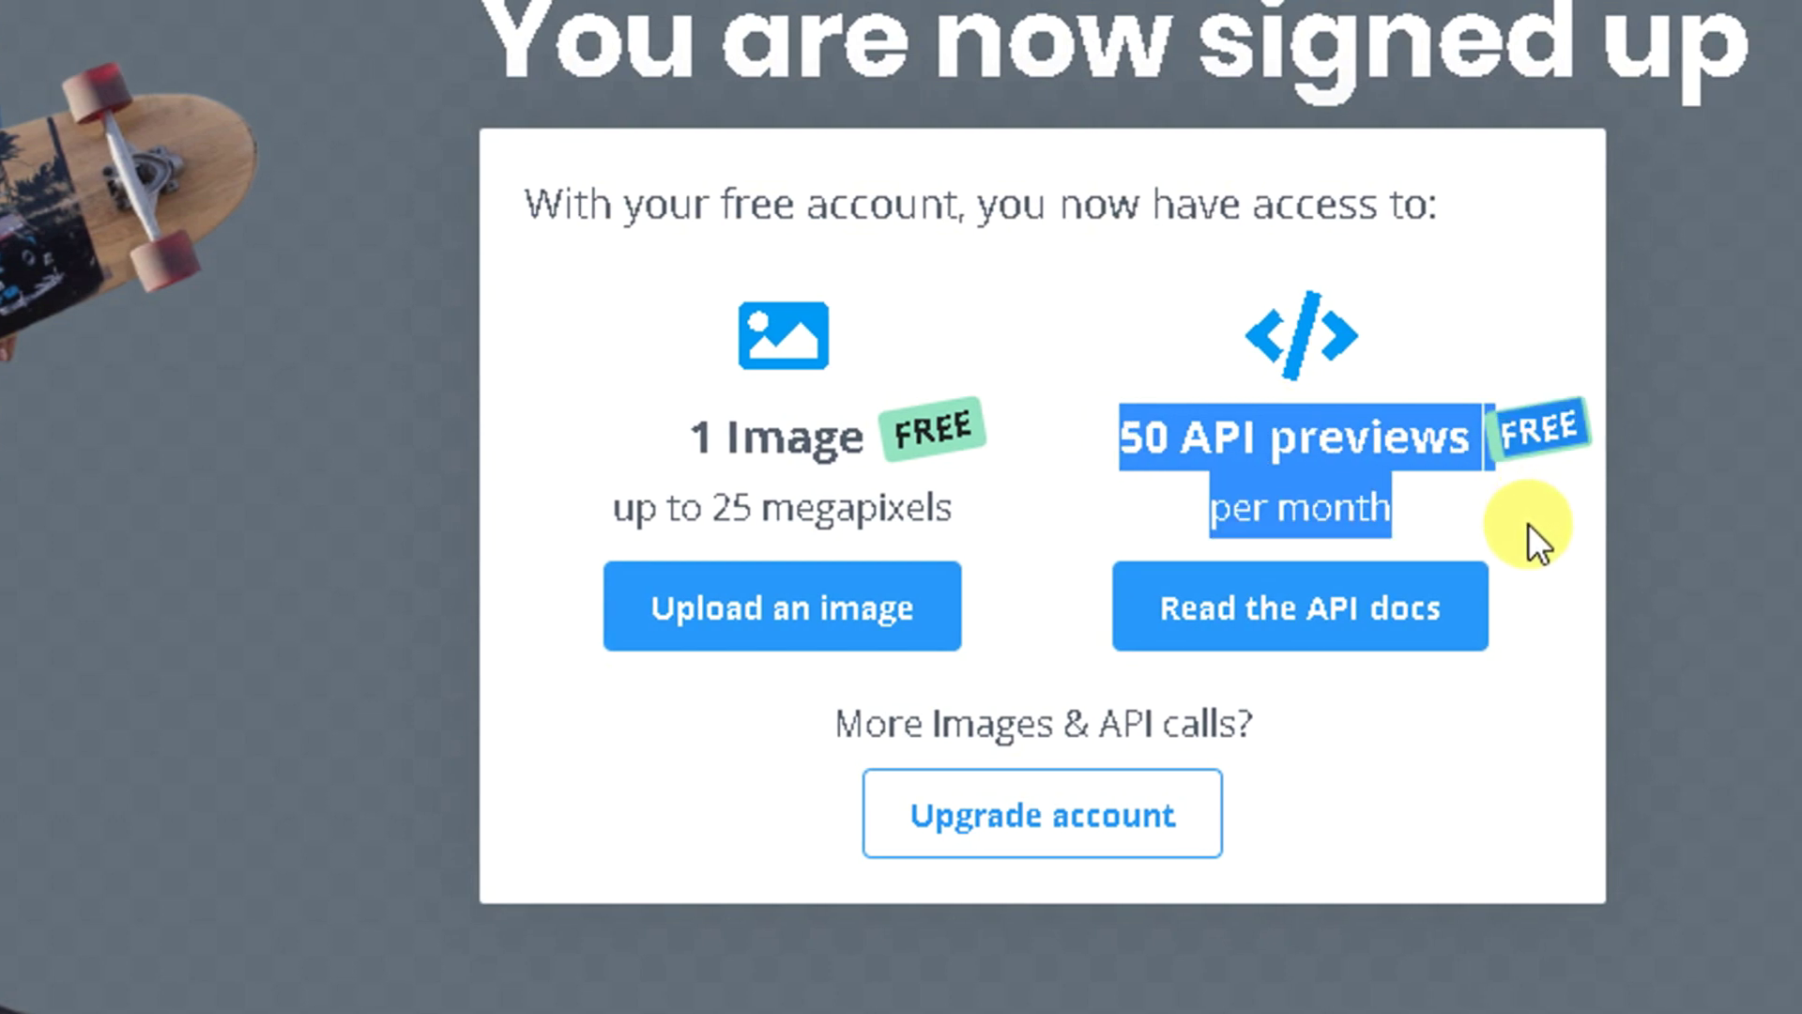
{"action": "left_click", "coordinate": [1524, 523]}
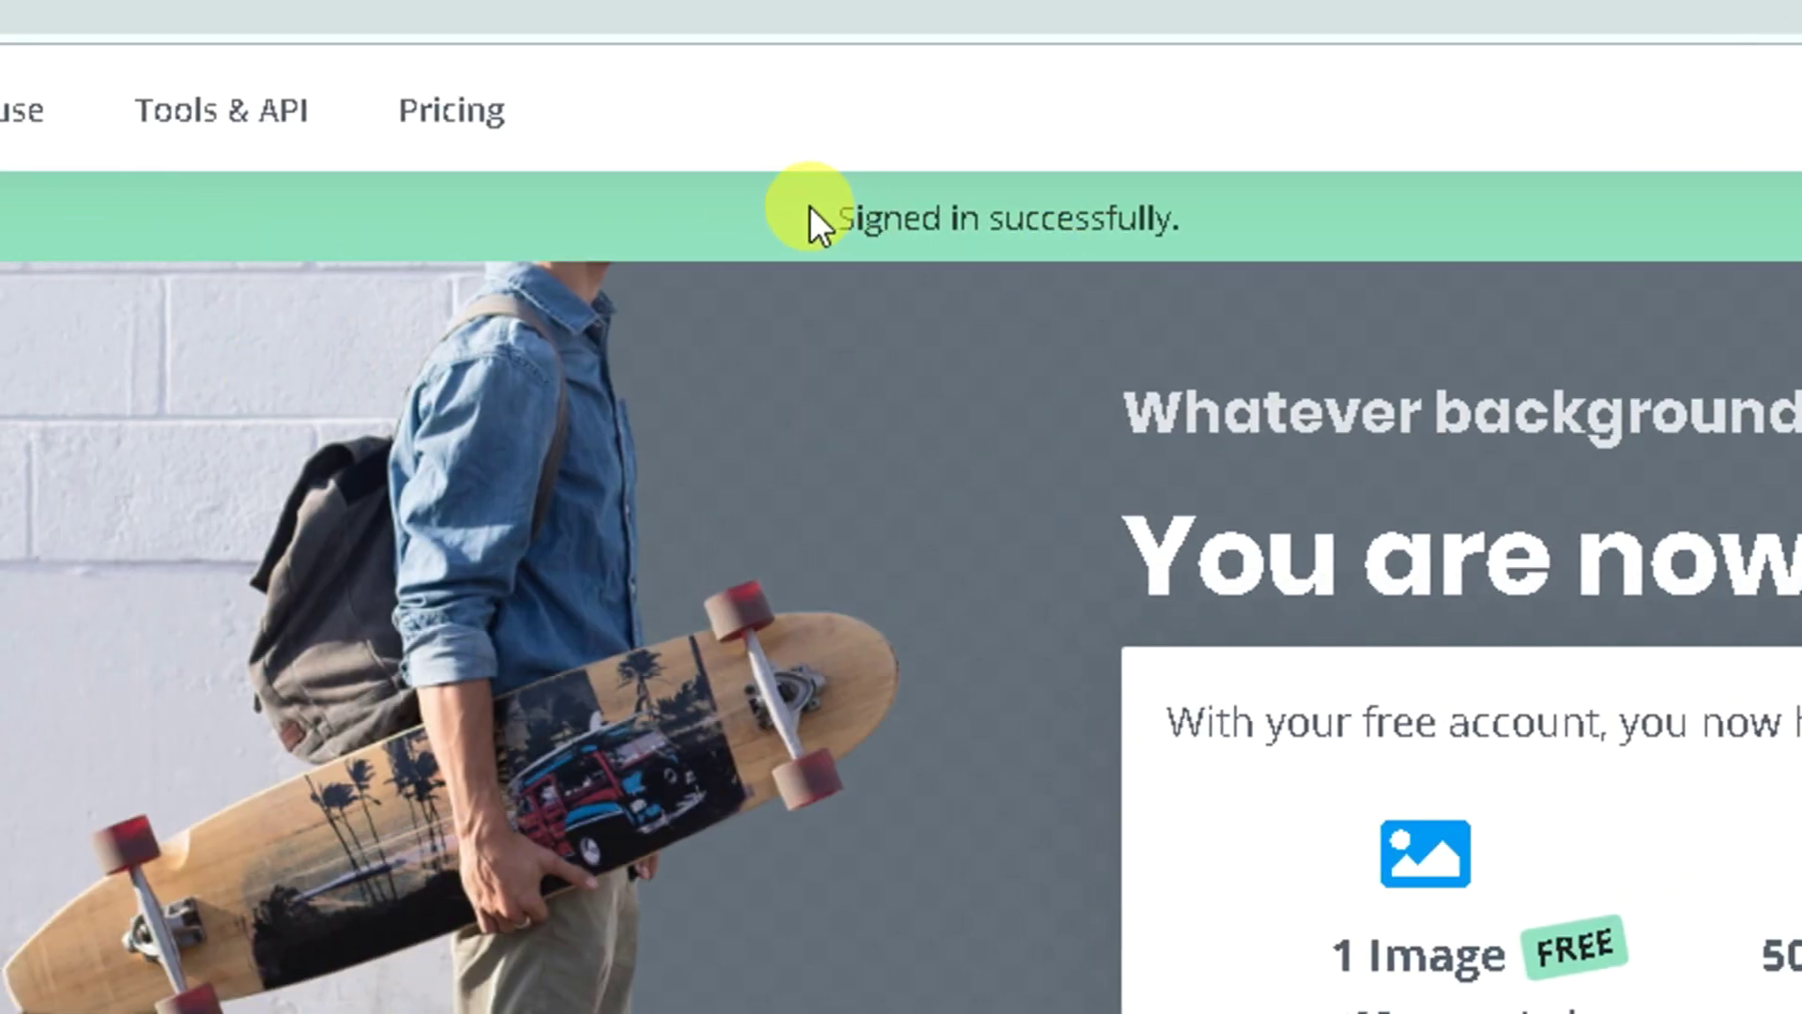
{"action": "left_click_drag", "start_coordinate": [813, 214], "coordinate": [1259, 236]}
{"action": "left_click", "coordinate": [1296, 230]}
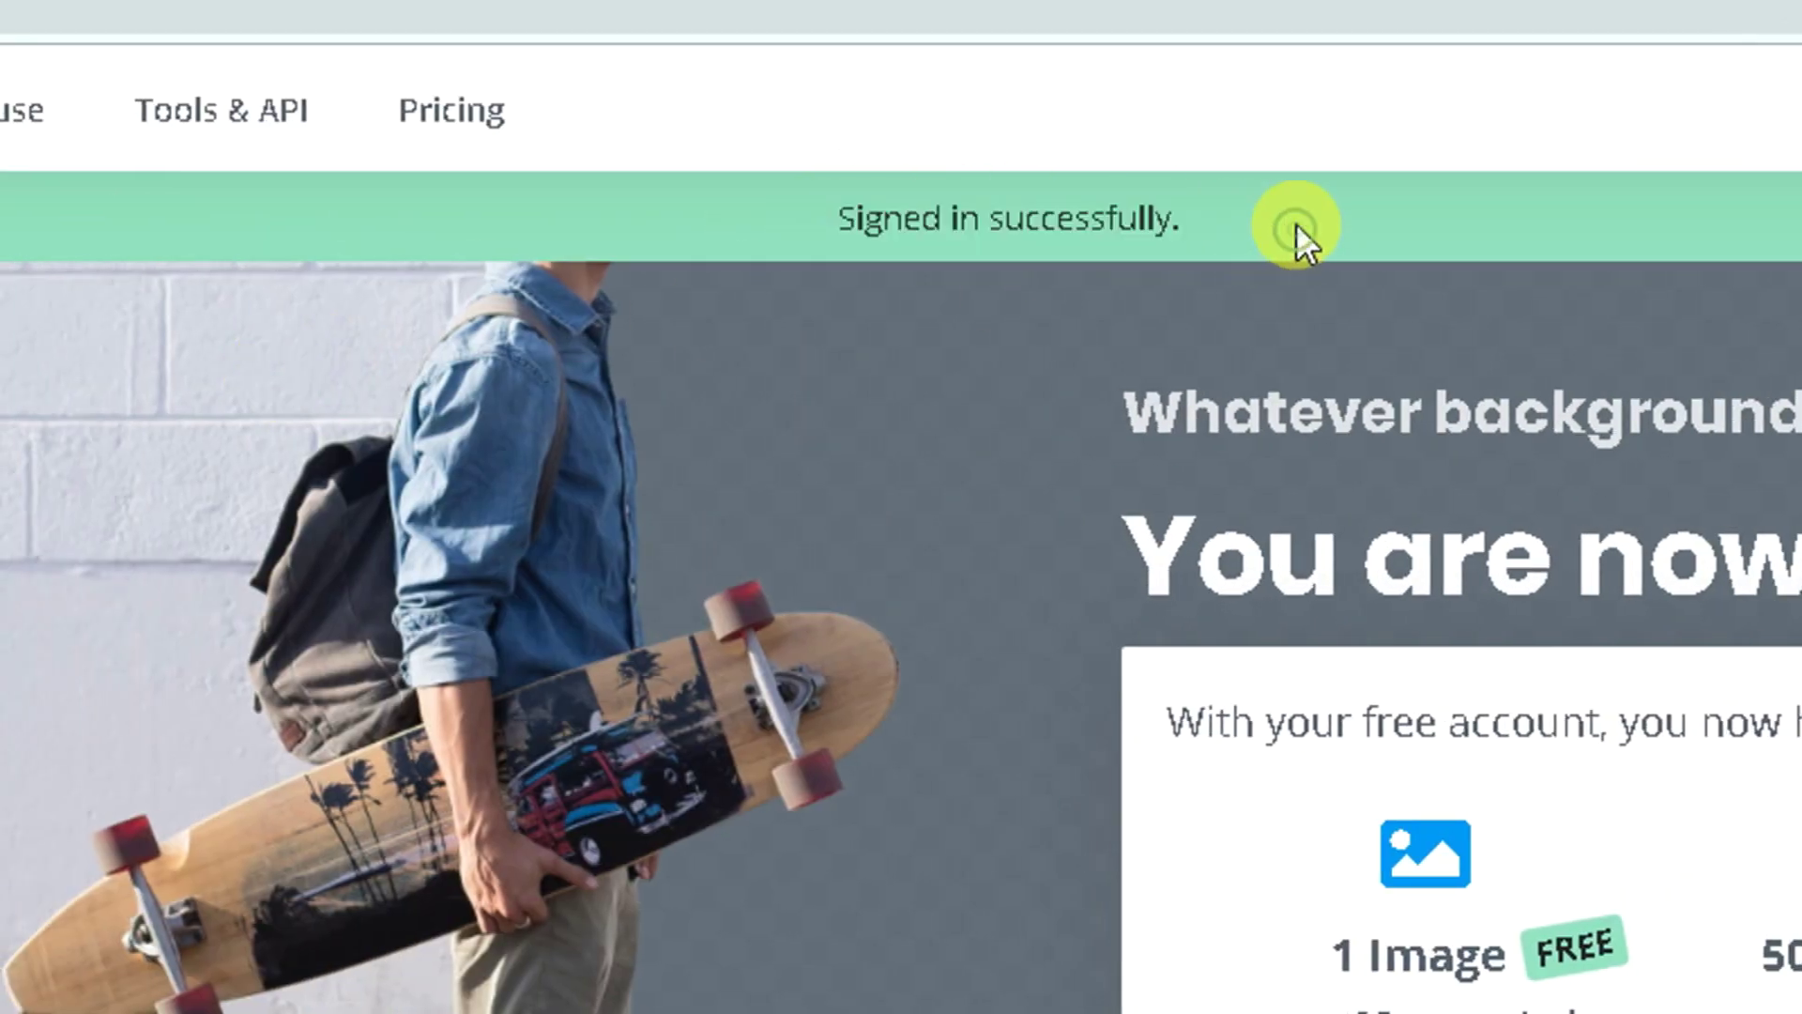
{"action": "left_click", "coordinate": [1698, 216]}
Go to My Account from the account menu and check the Total Credits figure.
{"action": "left_click", "coordinate": [1670, 129]}
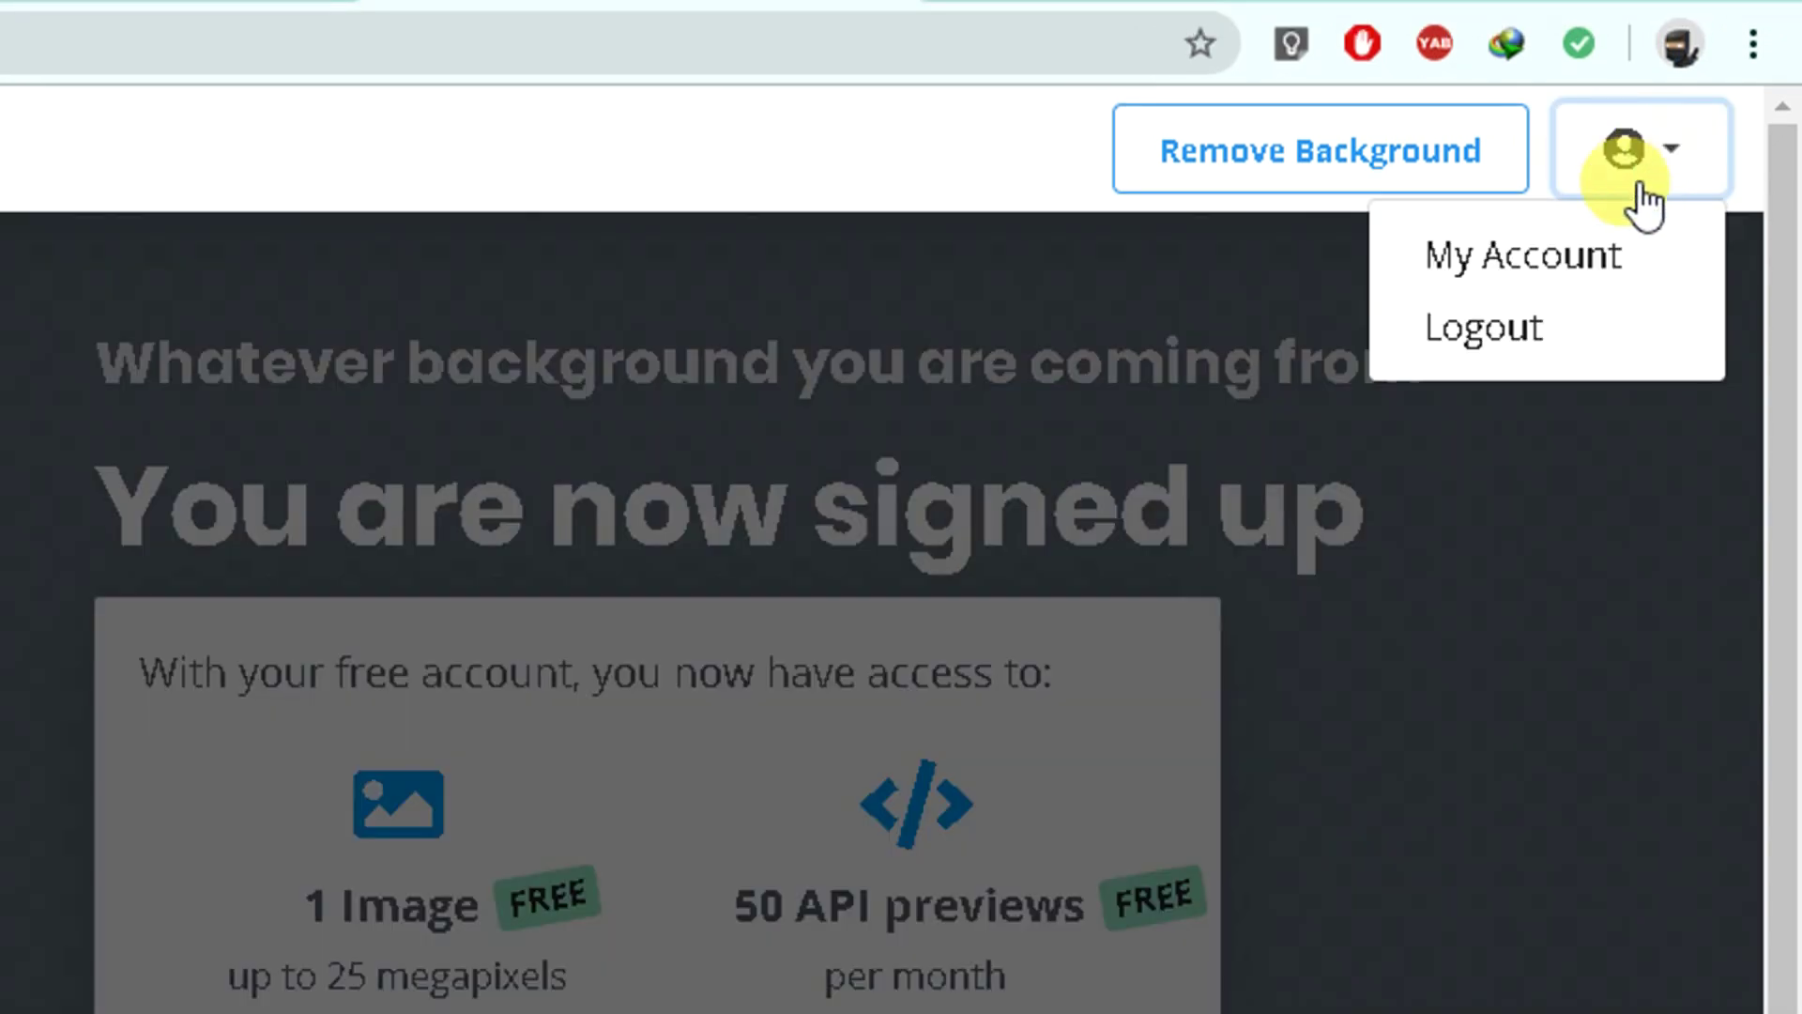
{"action": "left_click", "coordinate": [1531, 211]}
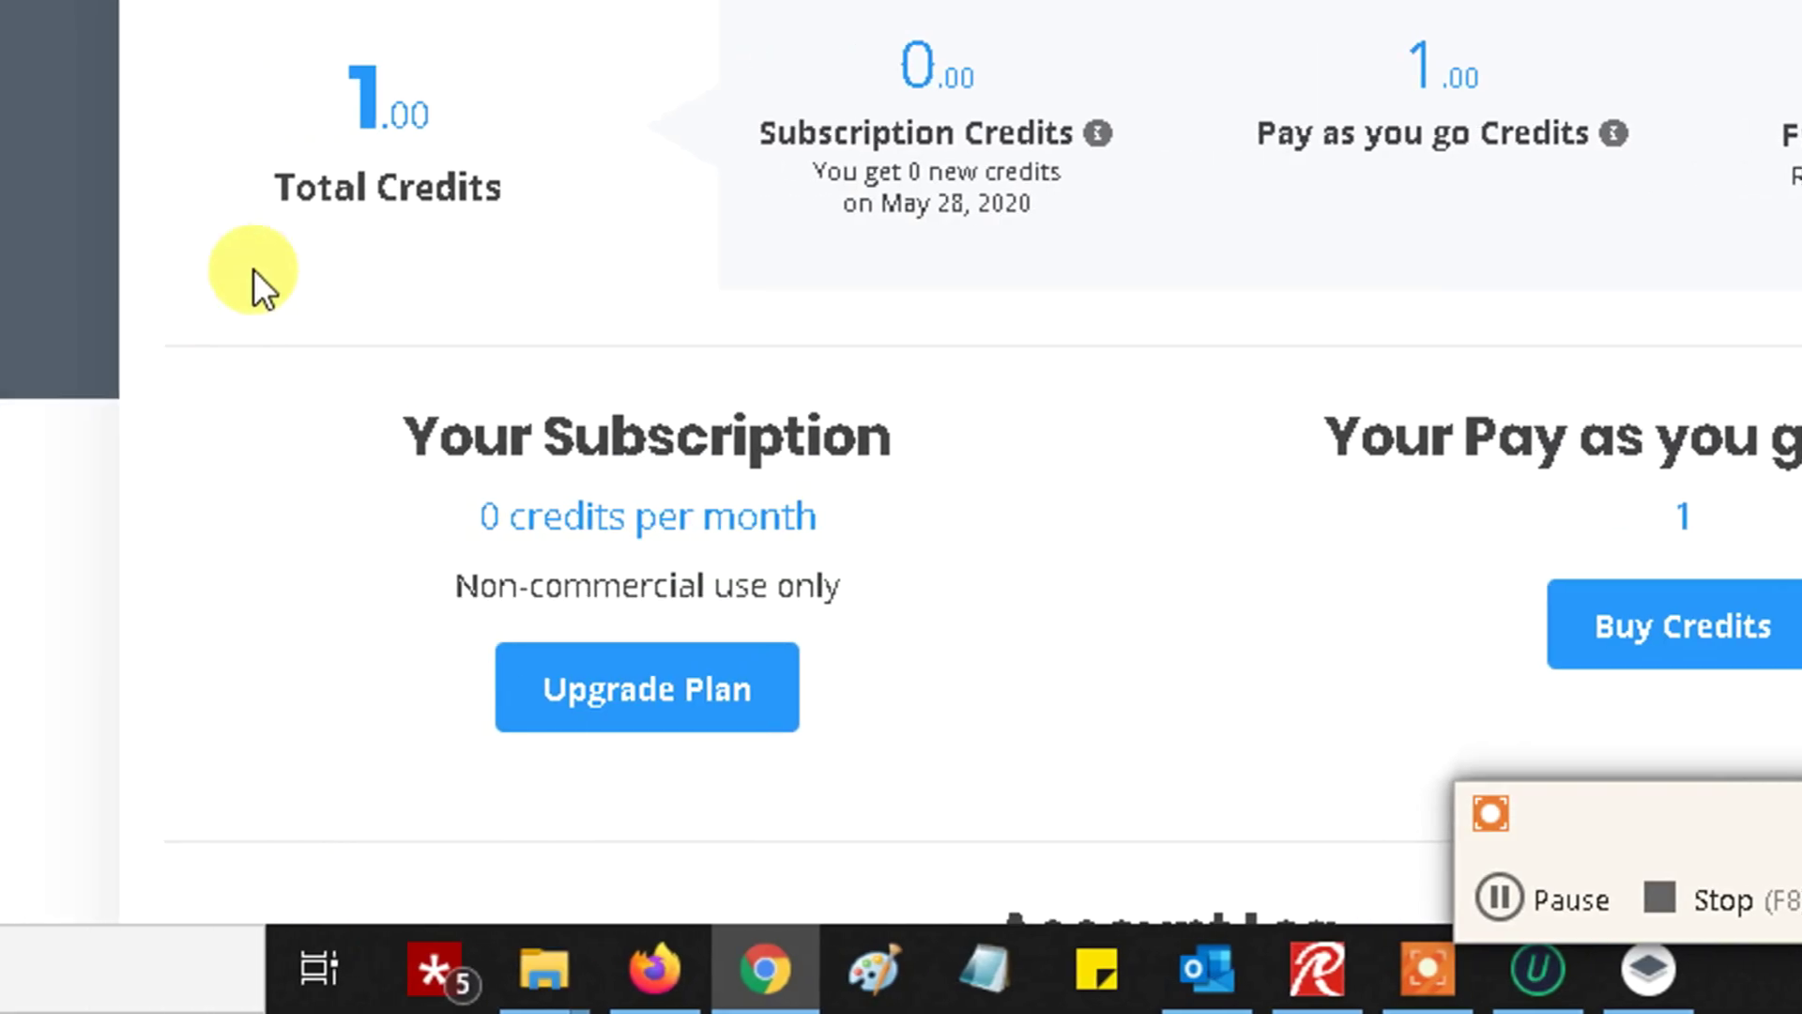
{"action": "left_click_drag", "start_coordinate": [297, 187], "coordinate": [442, 192]}
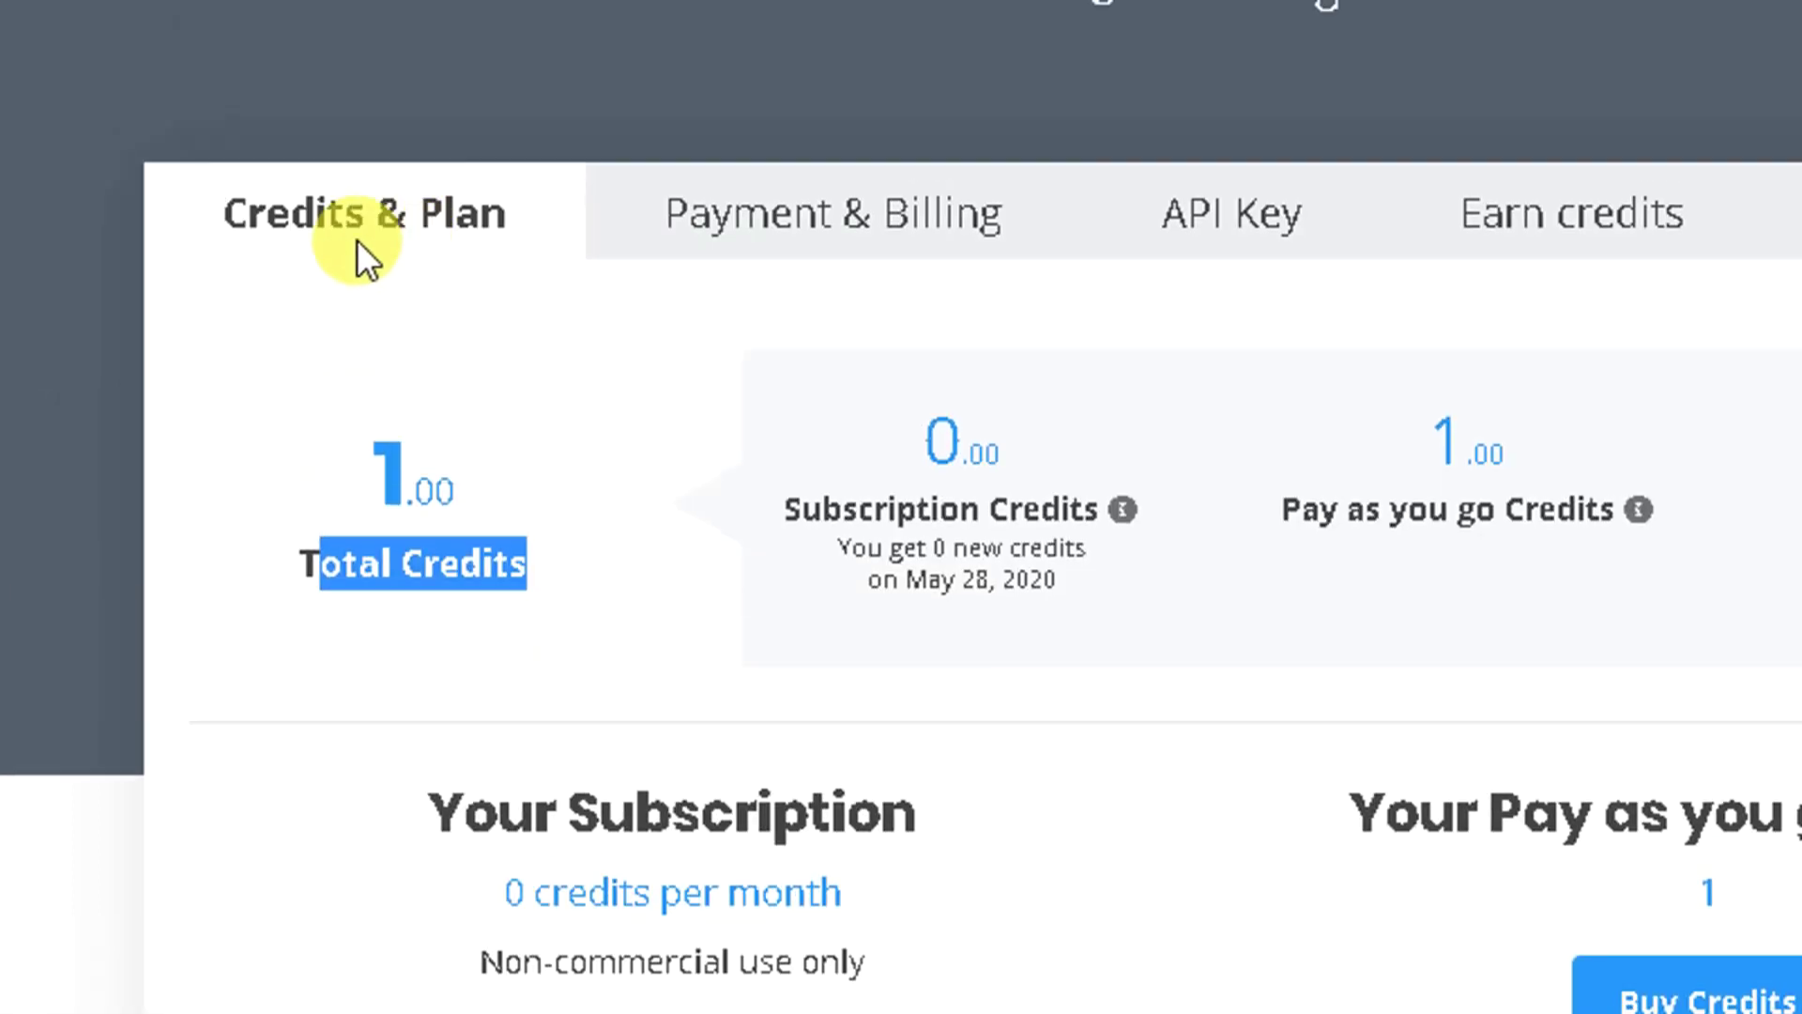
{"action": "left_click_drag", "start_coordinate": [362, 250], "coordinate": [503, 390]}
{"action": "left_click", "coordinate": [494, 376]}
{"action": "left_click_drag", "start_coordinate": [367, 545], "coordinate": [633, 565]}
Browse the Payment & Billing, API Key, Earn credits and Account Settings tabs, ending on Credits & Plan.
{"action": "left_click", "coordinate": [781, 226]}
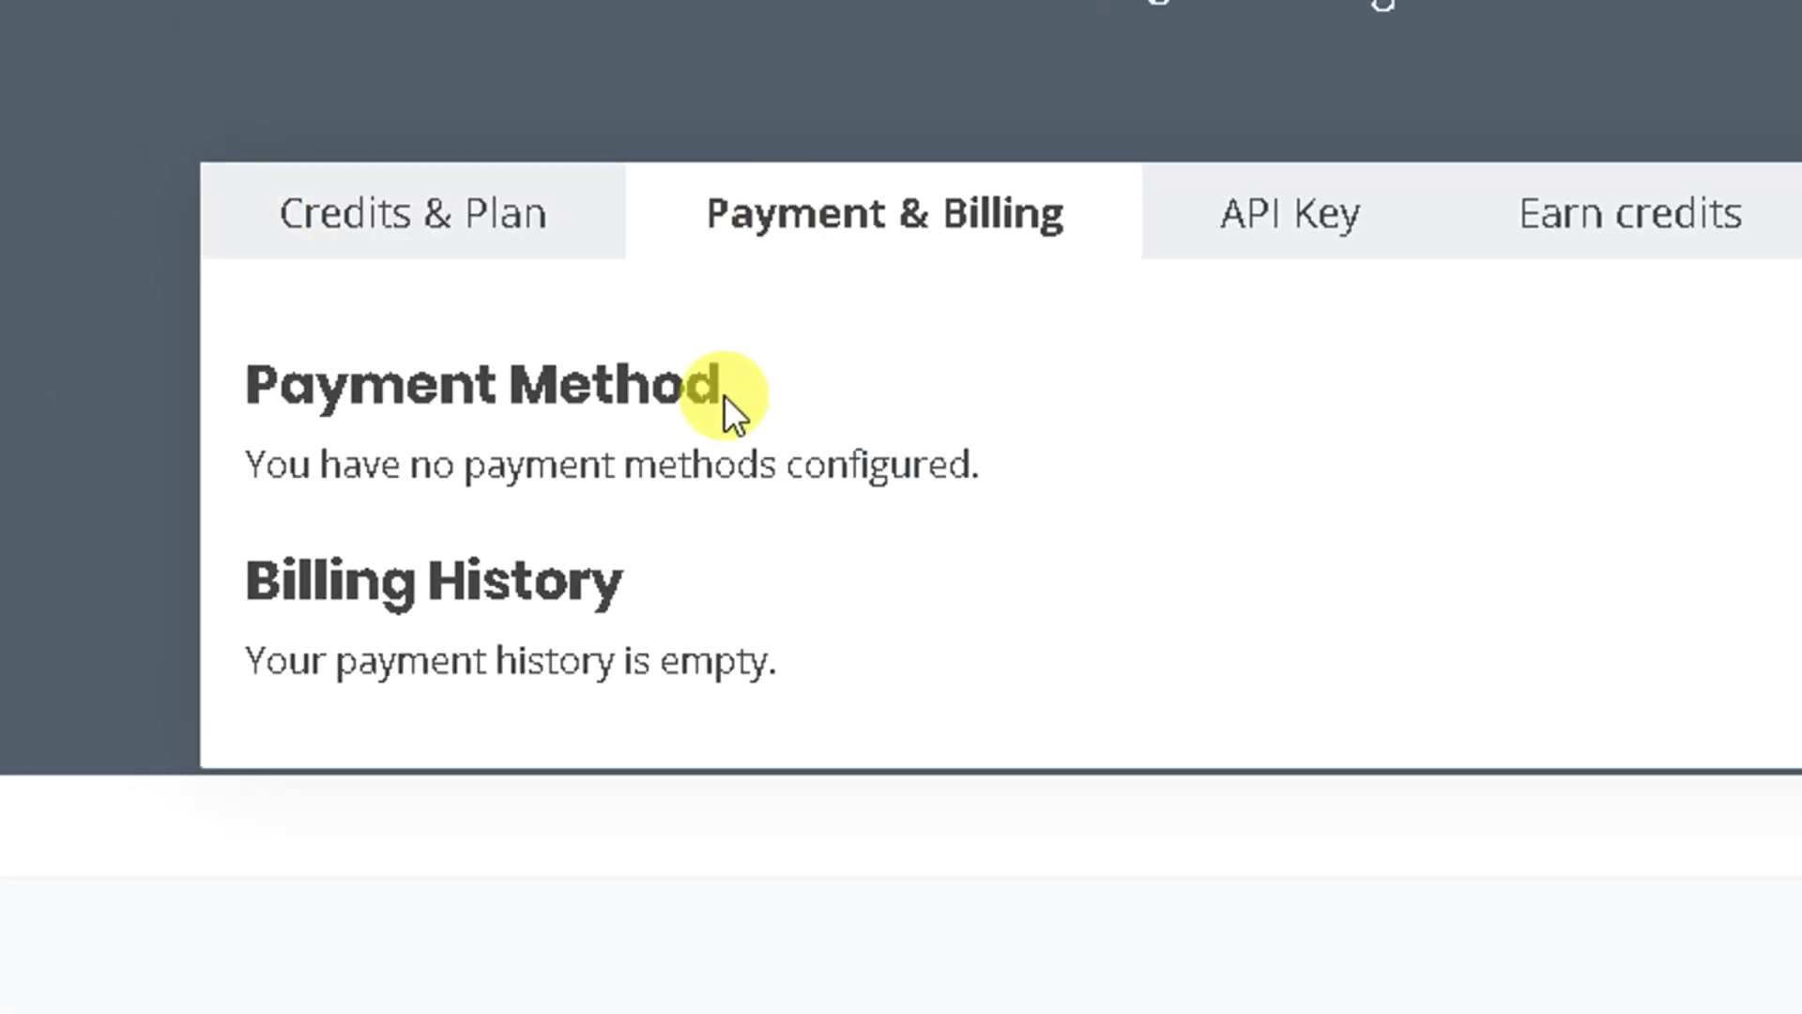
{"action": "left_click_drag", "start_coordinate": [327, 470], "coordinate": [901, 478]}
{"action": "left_click", "coordinate": [903, 479]}
{"action": "left_click", "coordinate": [1259, 230]}
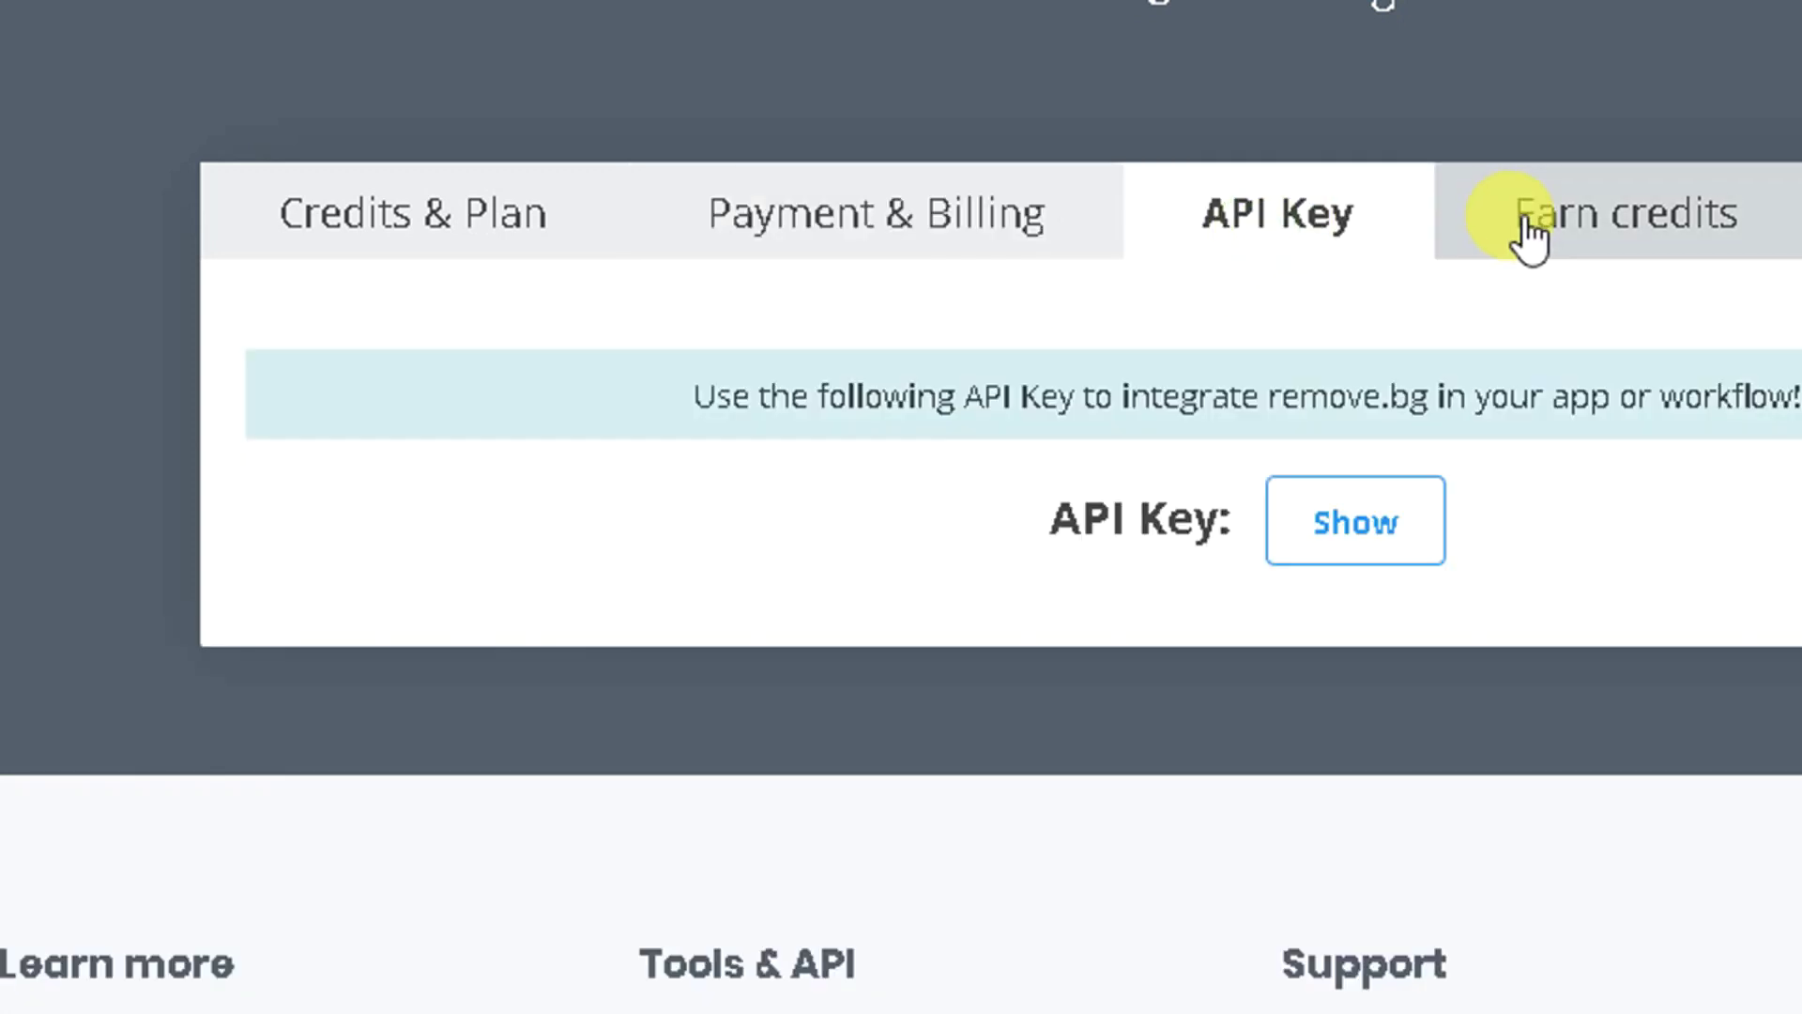
{"action": "left_click", "coordinate": [1577, 230]}
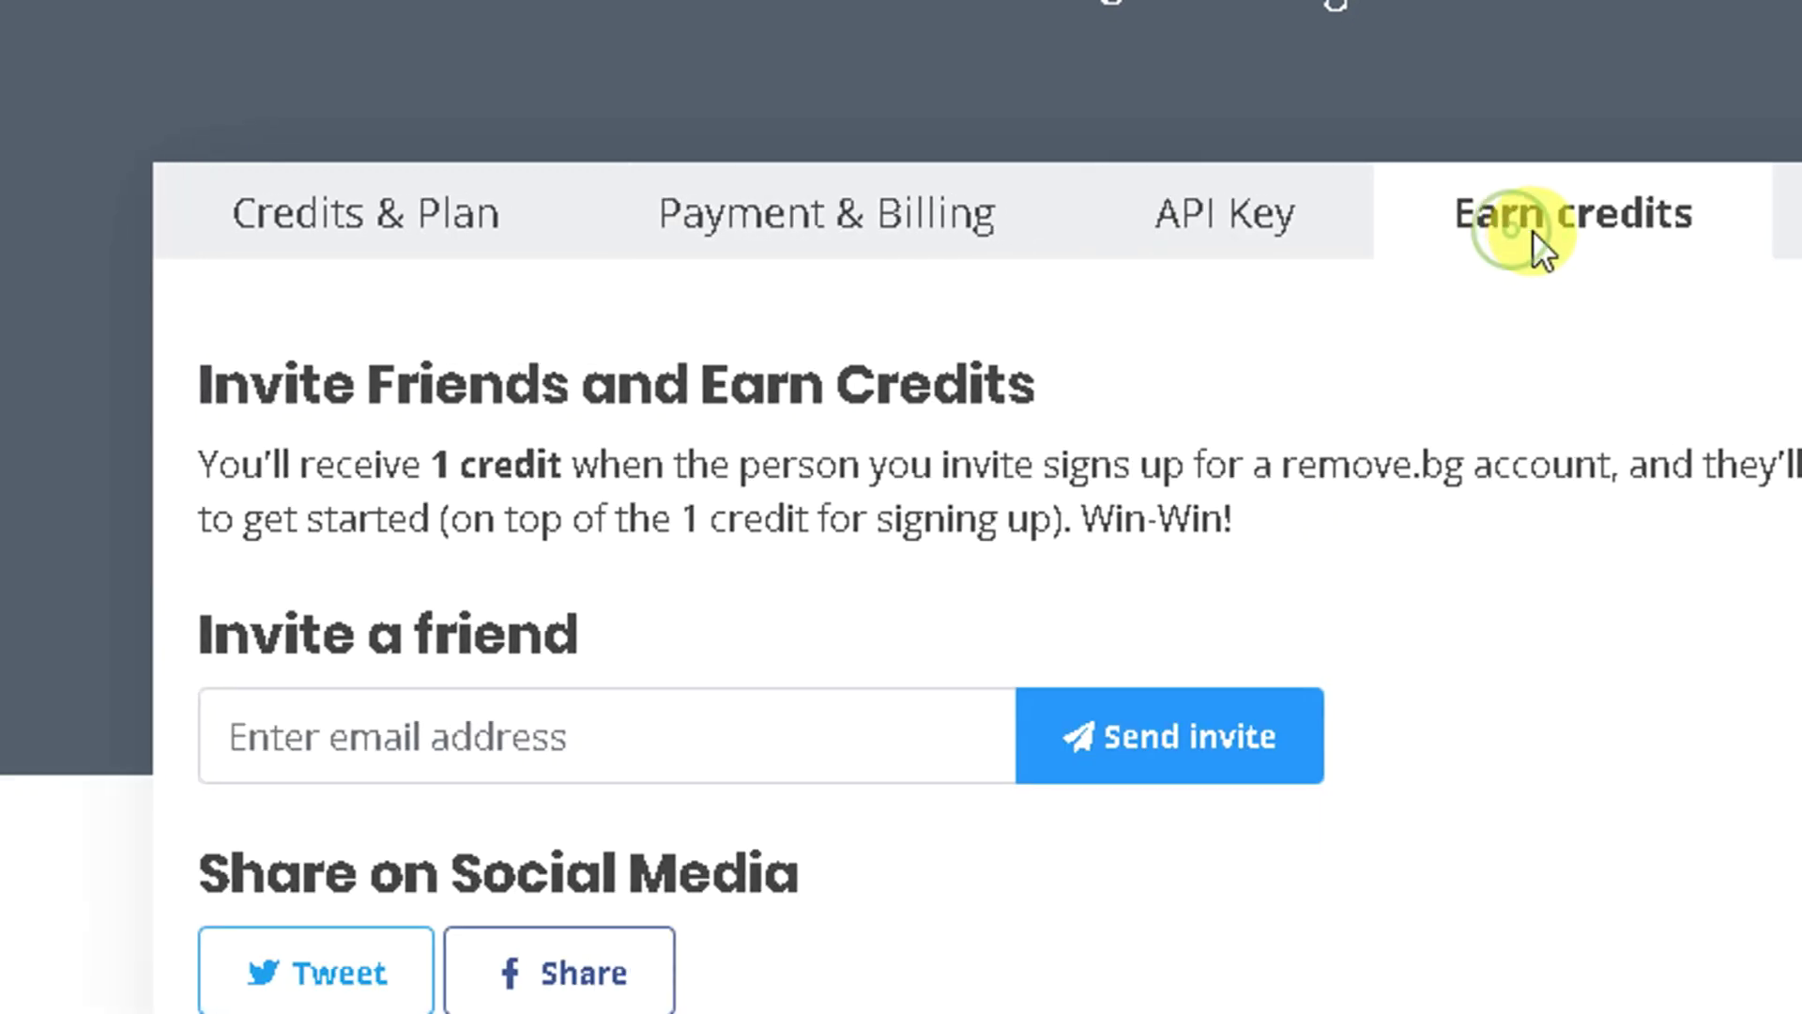
{"action": "left_click", "coordinate": [1532, 225]}
{"action": "left_click", "coordinate": [1156, 235]}
{"action": "left_click", "coordinate": [28, 216]}
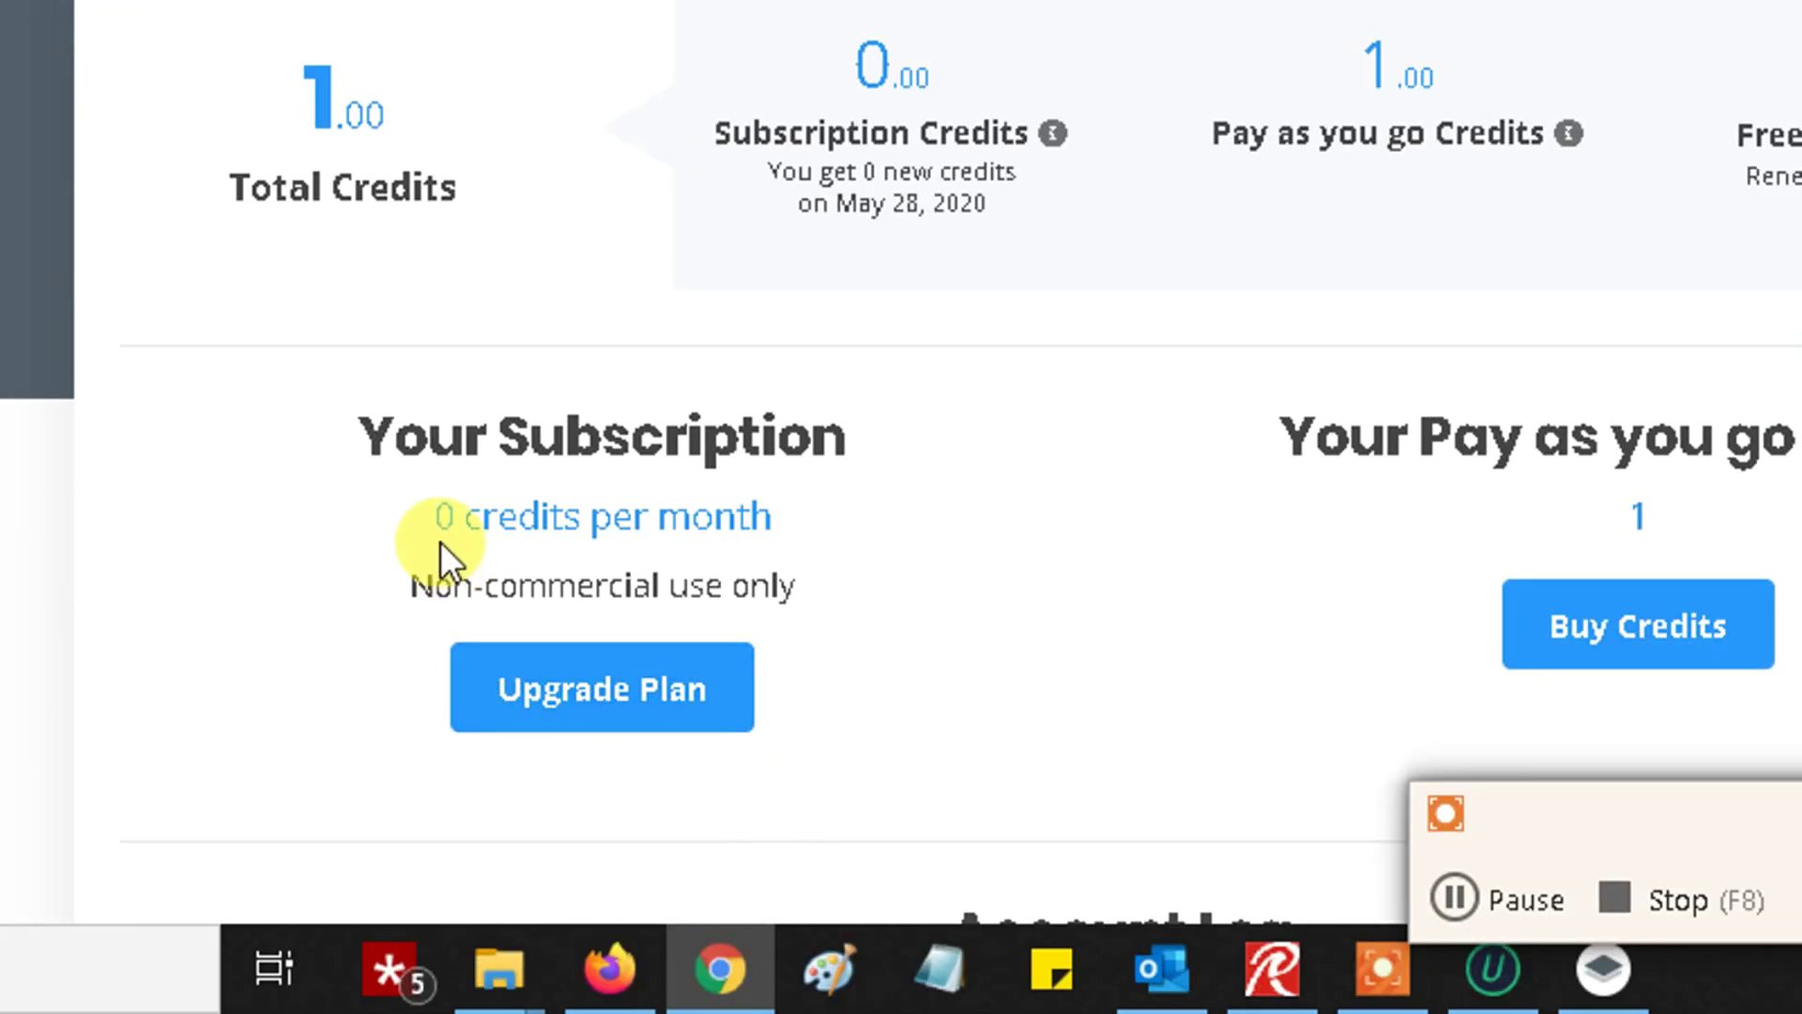
{"action": "left_click_drag", "start_coordinate": [438, 844], "coordinate": [740, 839]}
{"action": "left_click", "coordinate": [865, 522]}
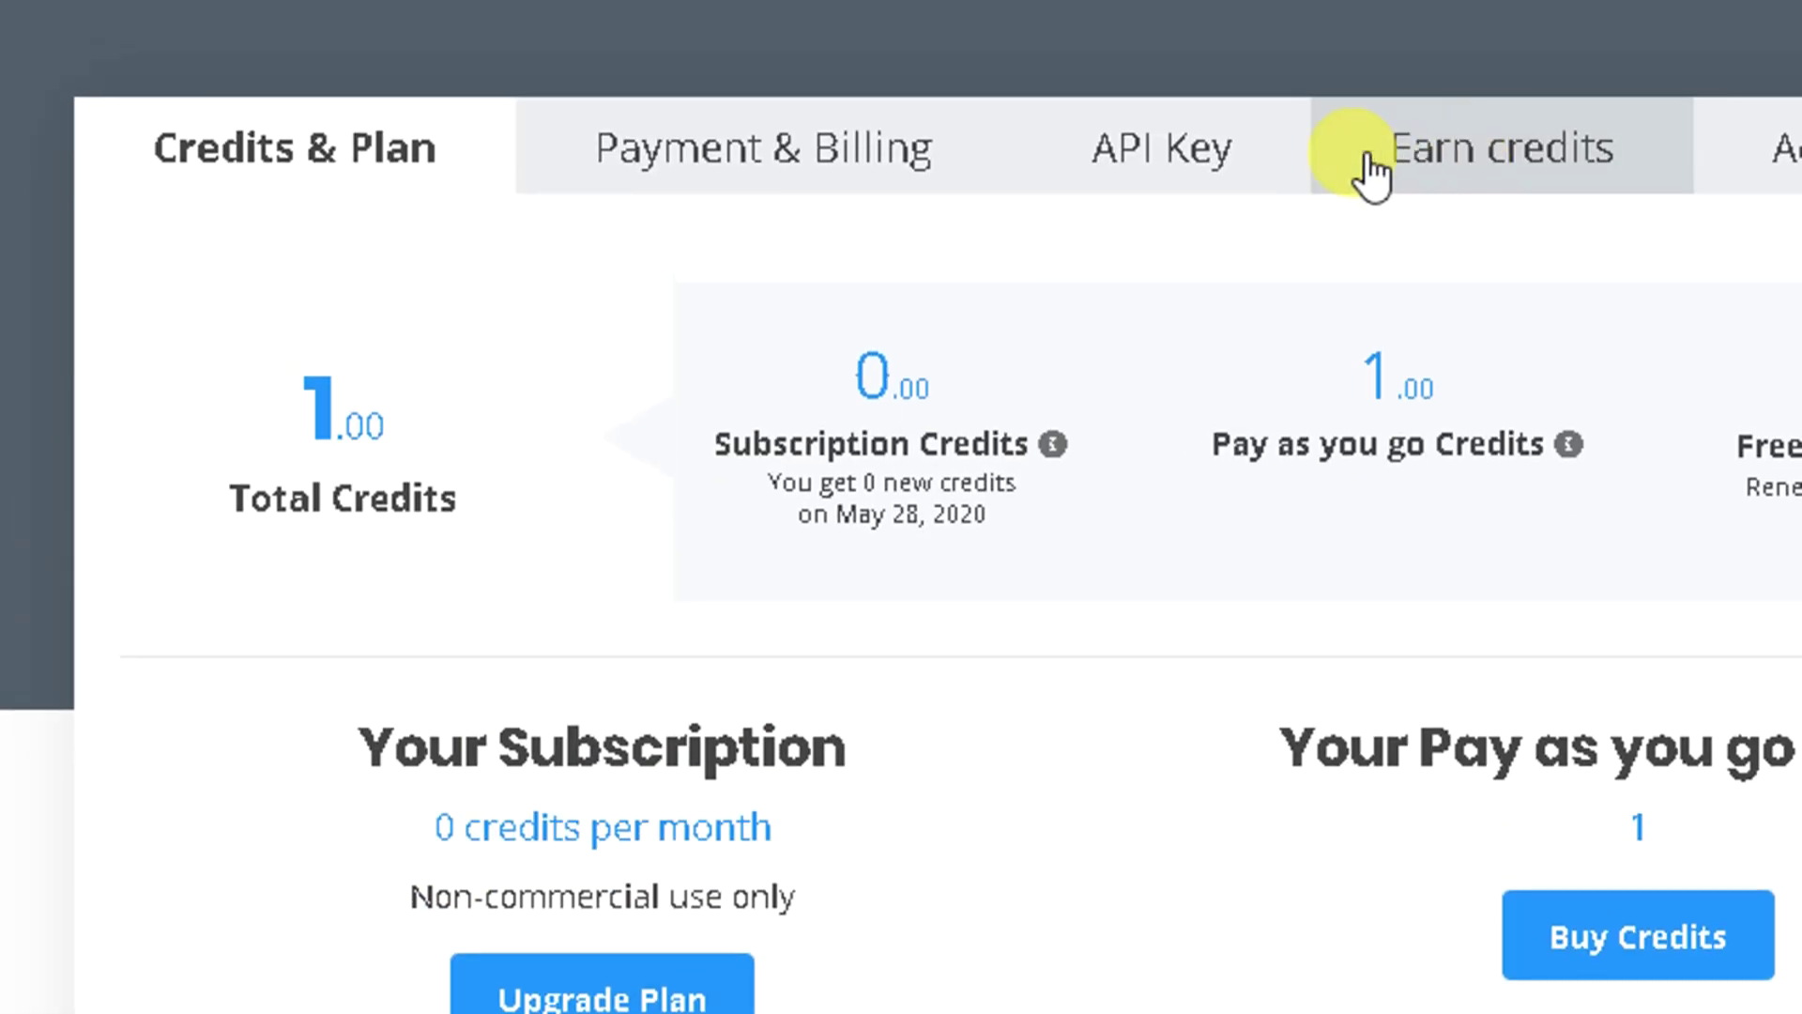
Reveal the account's API key in the API Key section.
{"action": "left_click", "coordinate": [1128, 180]}
{"action": "left_click", "coordinate": [1184, 460]}
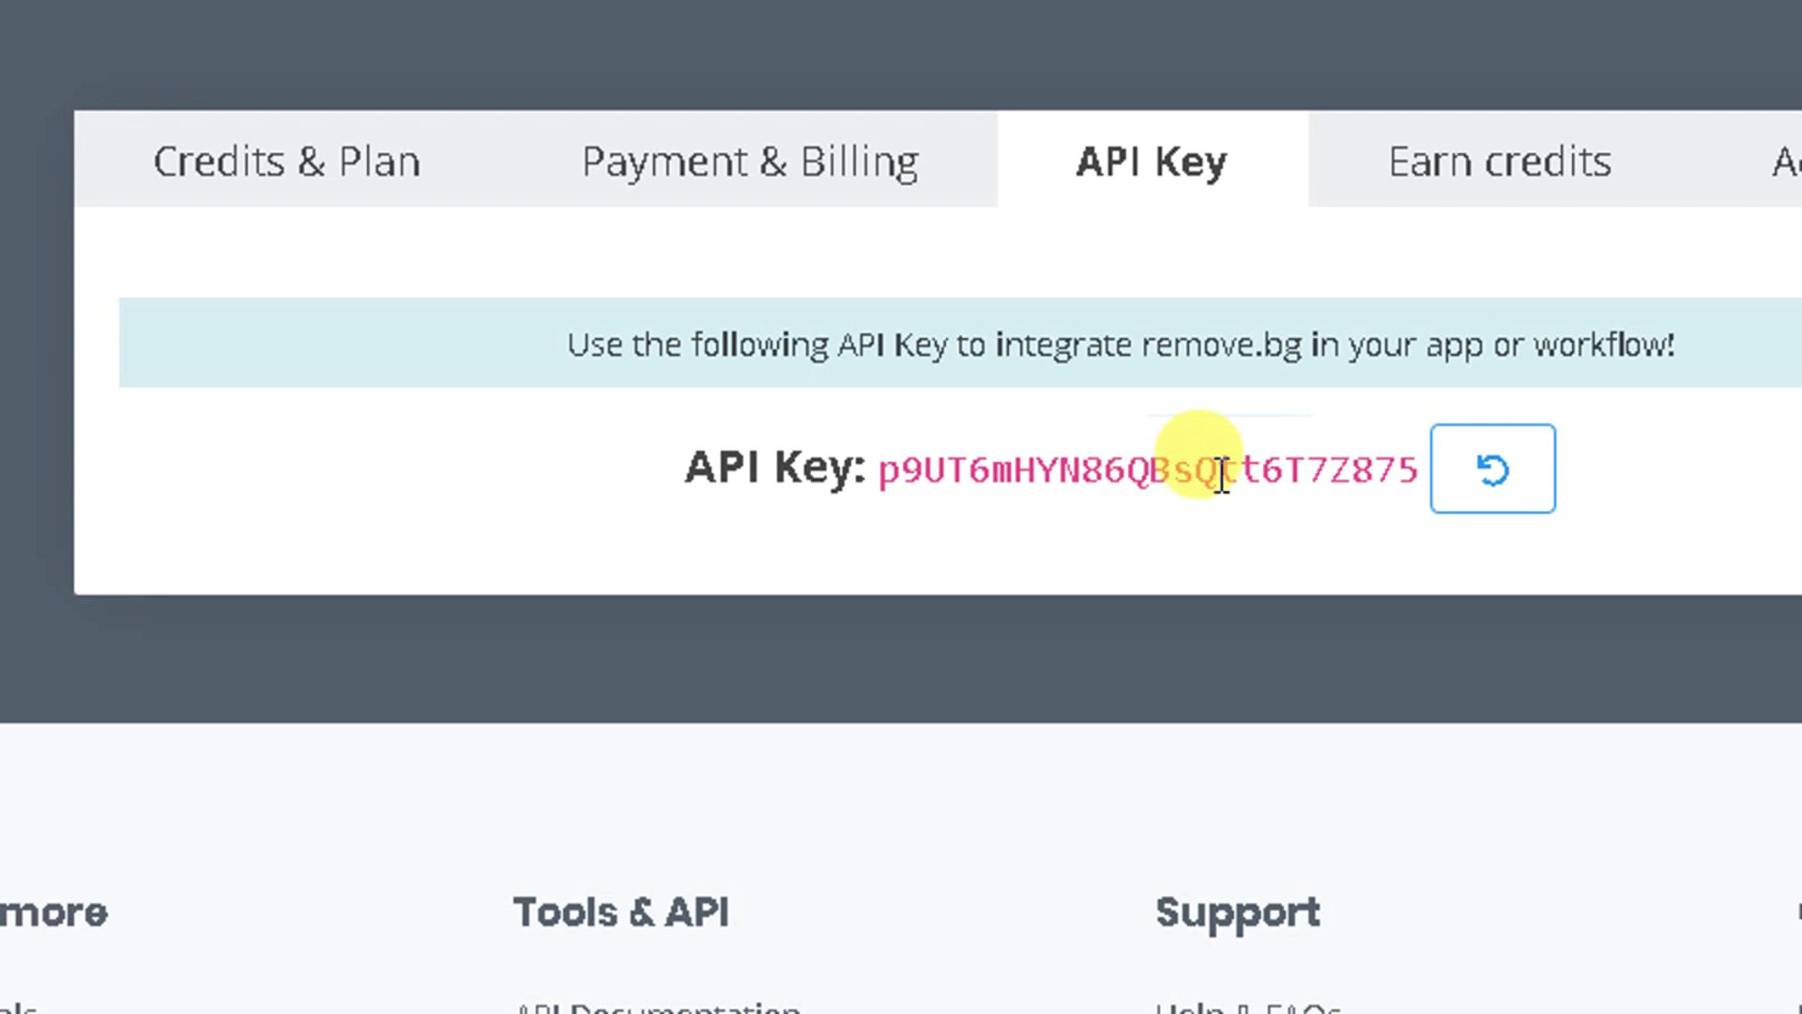
{"action": "triple_click", "coordinate": [1280, 475]}
{"action": "left_click", "coordinate": [987, 465]}
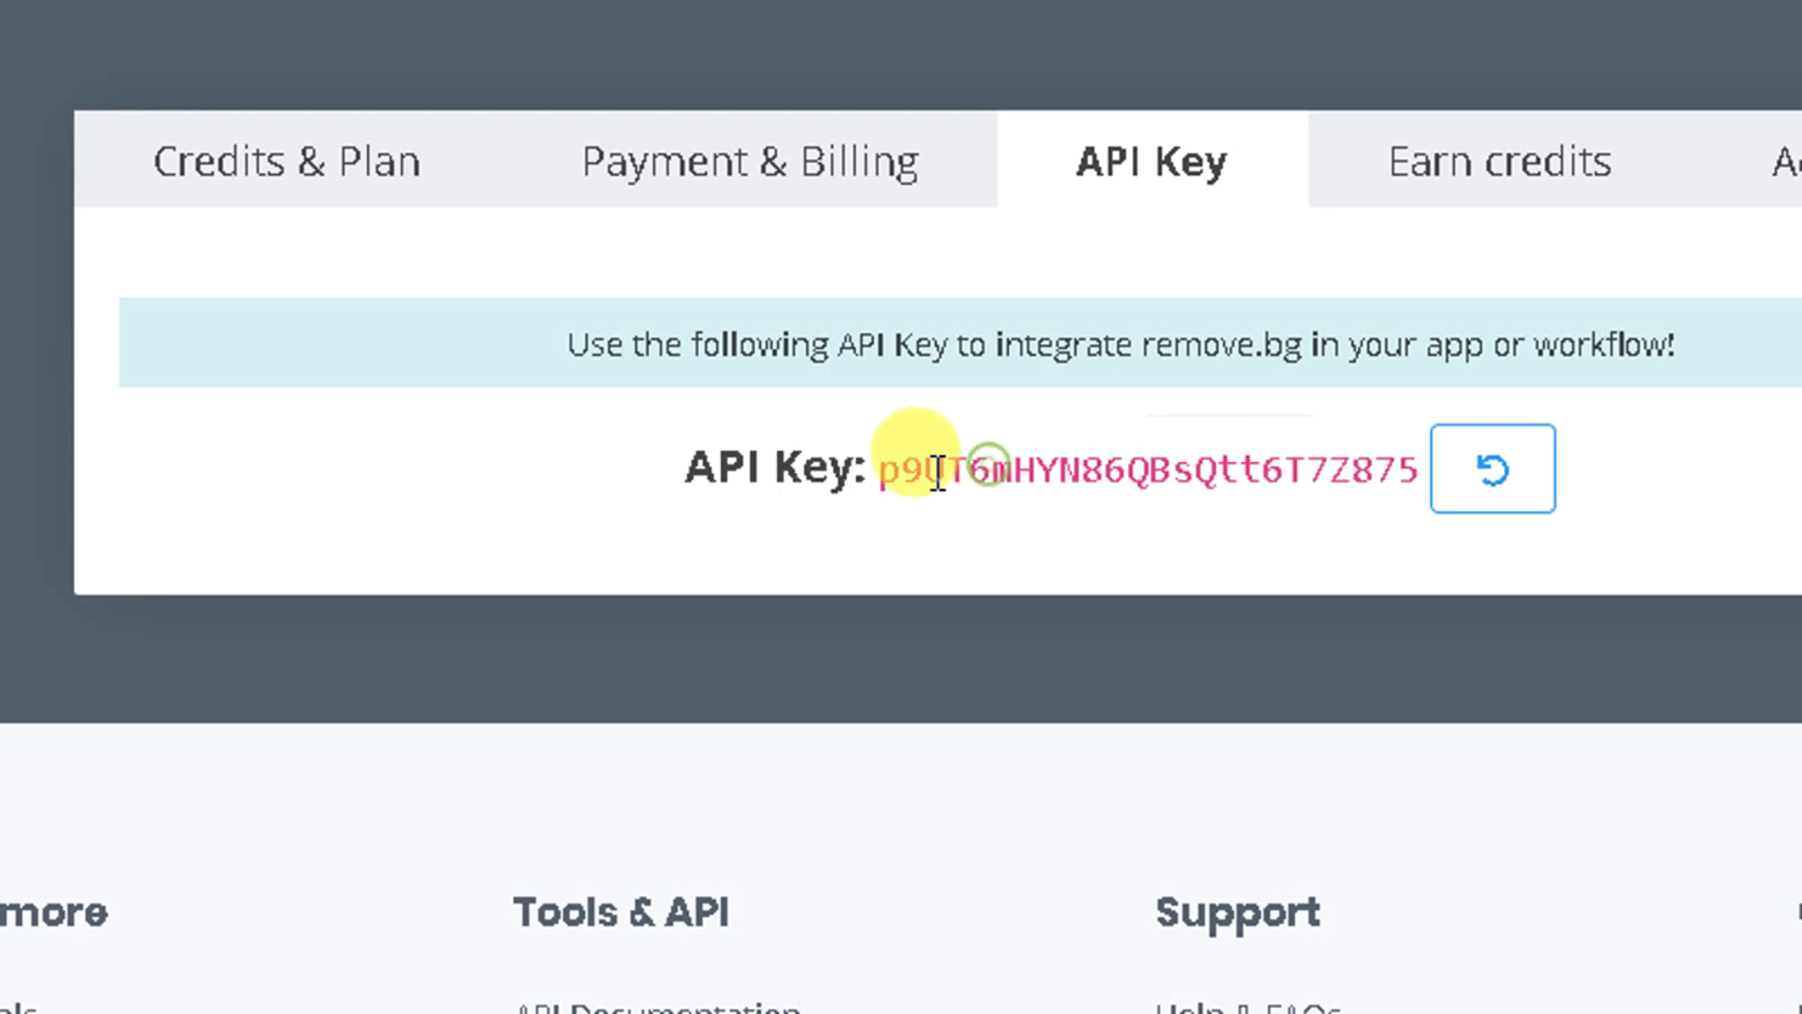
Copy the API key and bring up Settings in remove.bg for Windows.
{"action": "left_click_drag", "start_coordinate": [888, 474], "coordinate": [1396, 484]}
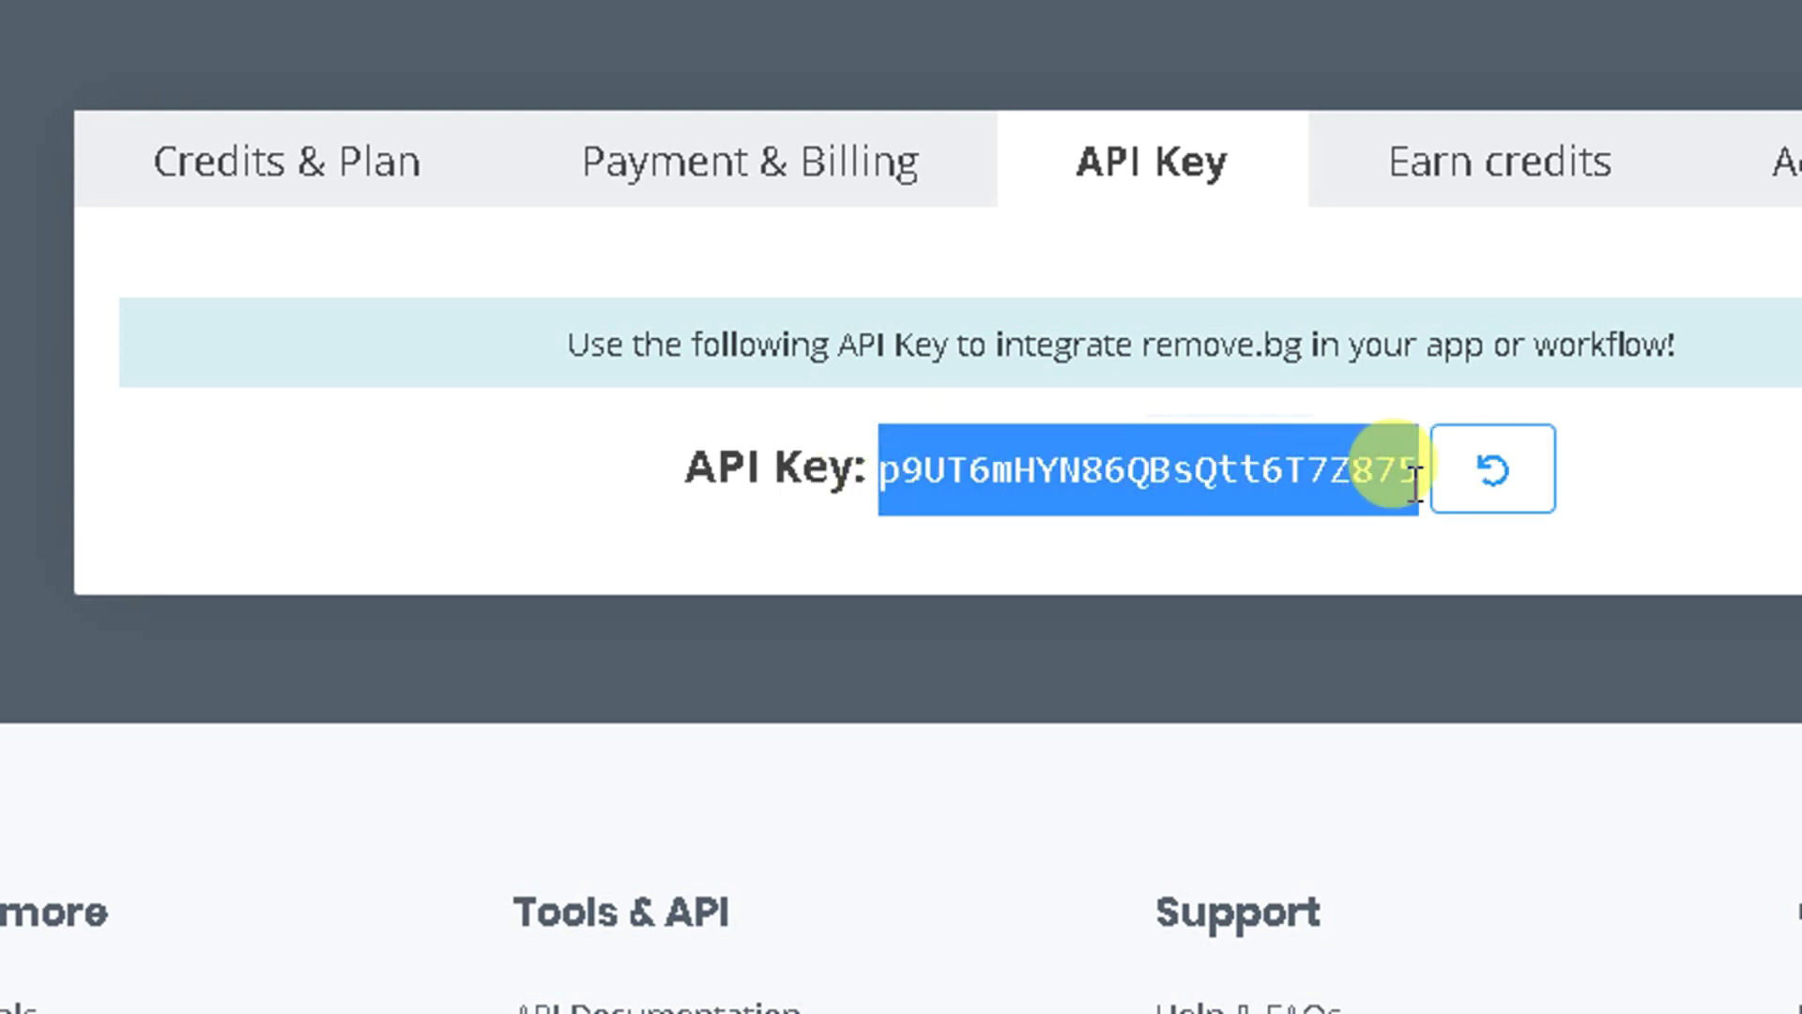
{"action": "right_click", "coordinate": [1284, 466]}
{"action": "left_click", "coordinate": [1325, 489]}
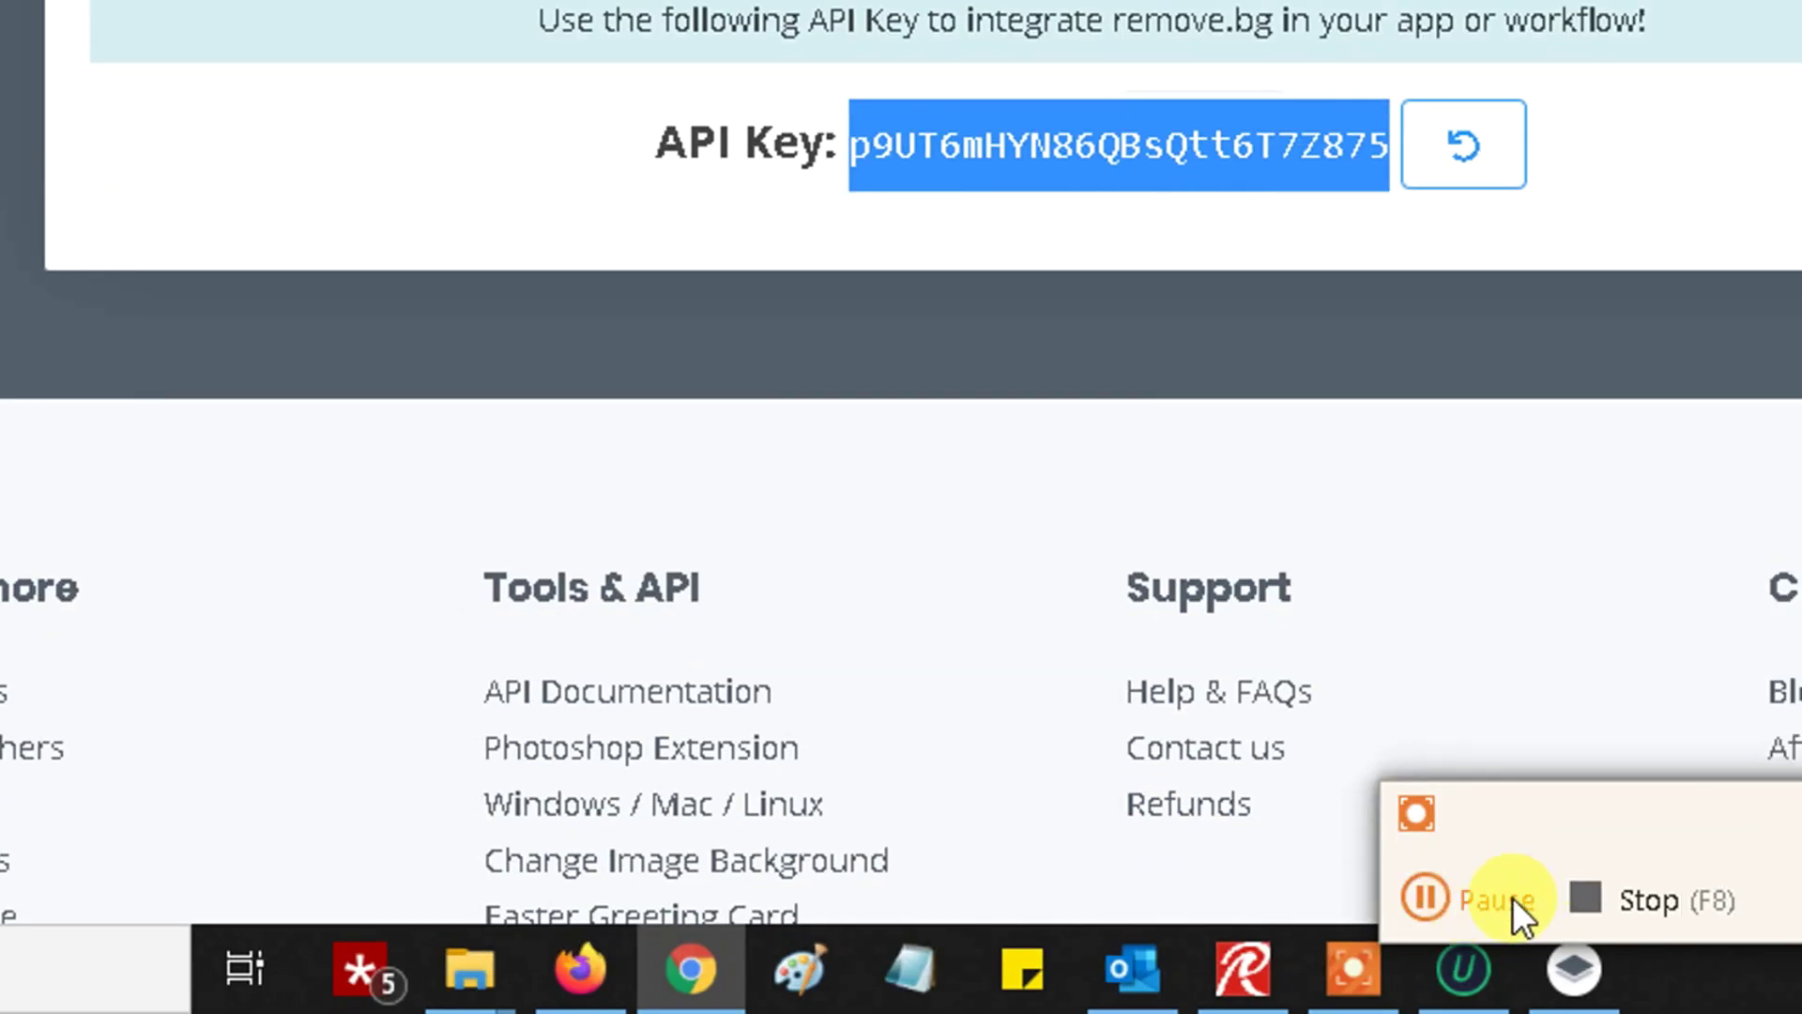
{"action": "left_click", "coordinate": [1574, 968]}
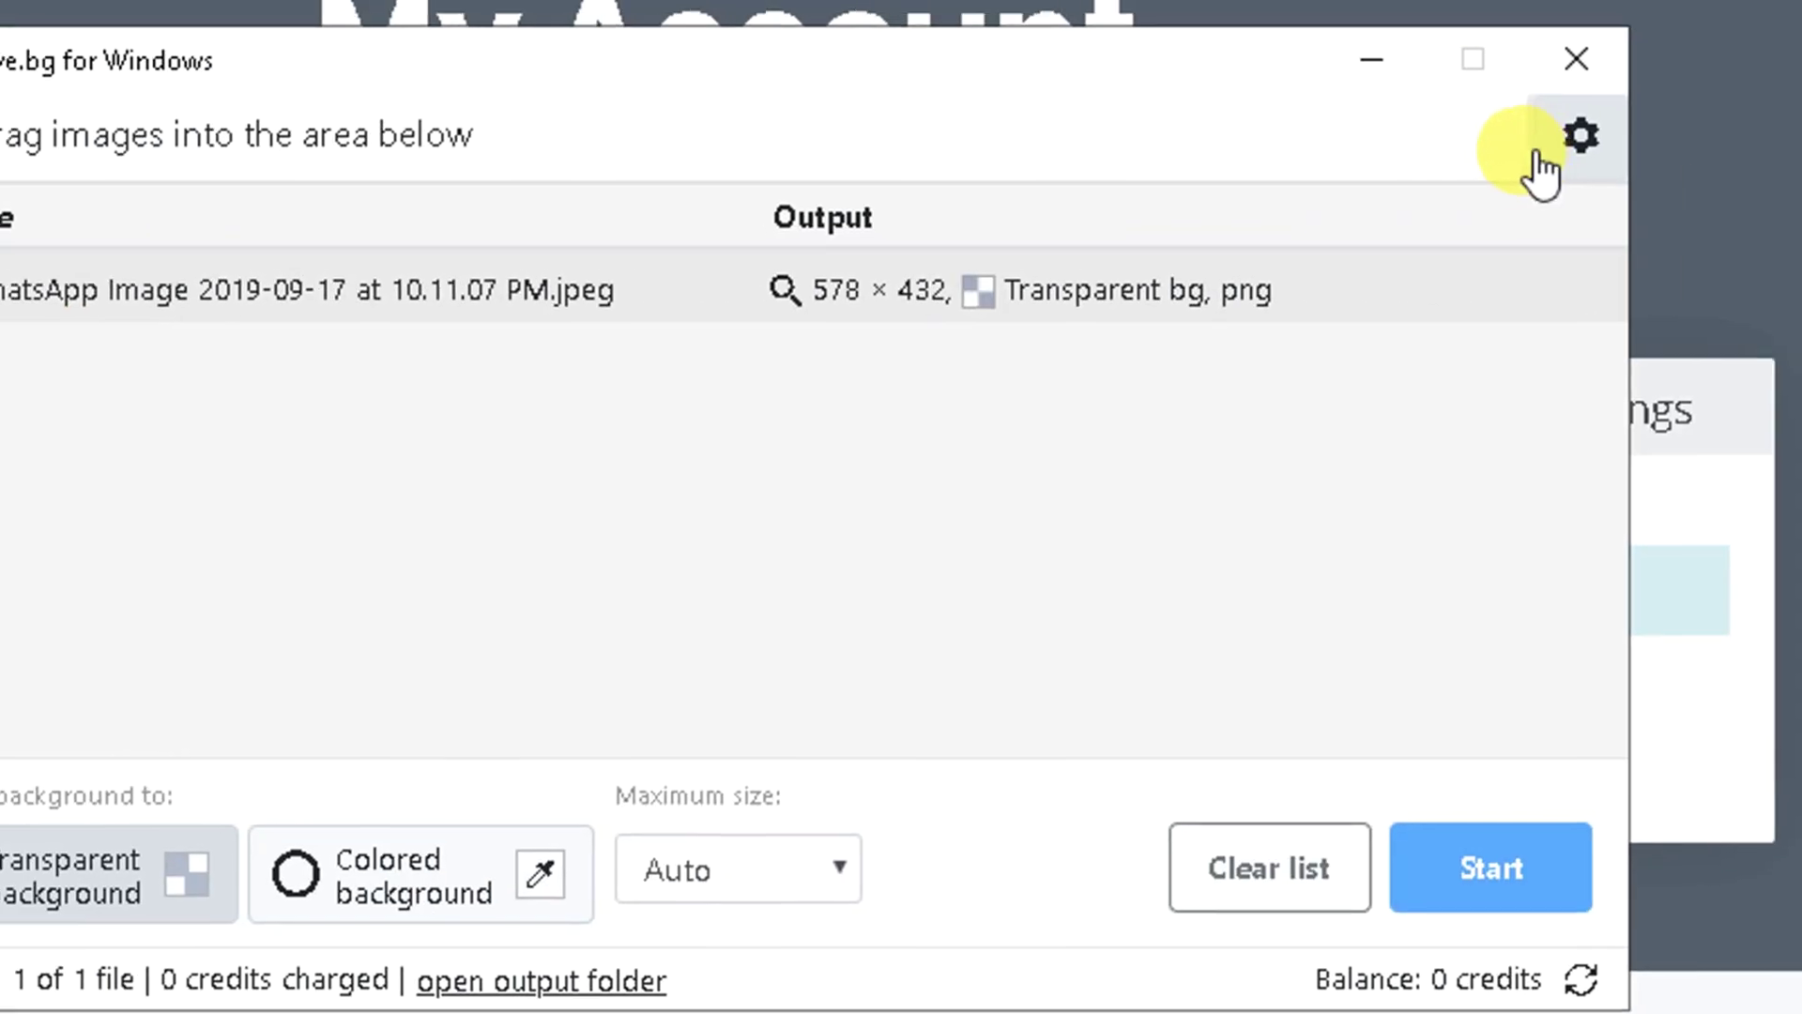
{"action": "left_click", "coordinate": [1533, 150]}
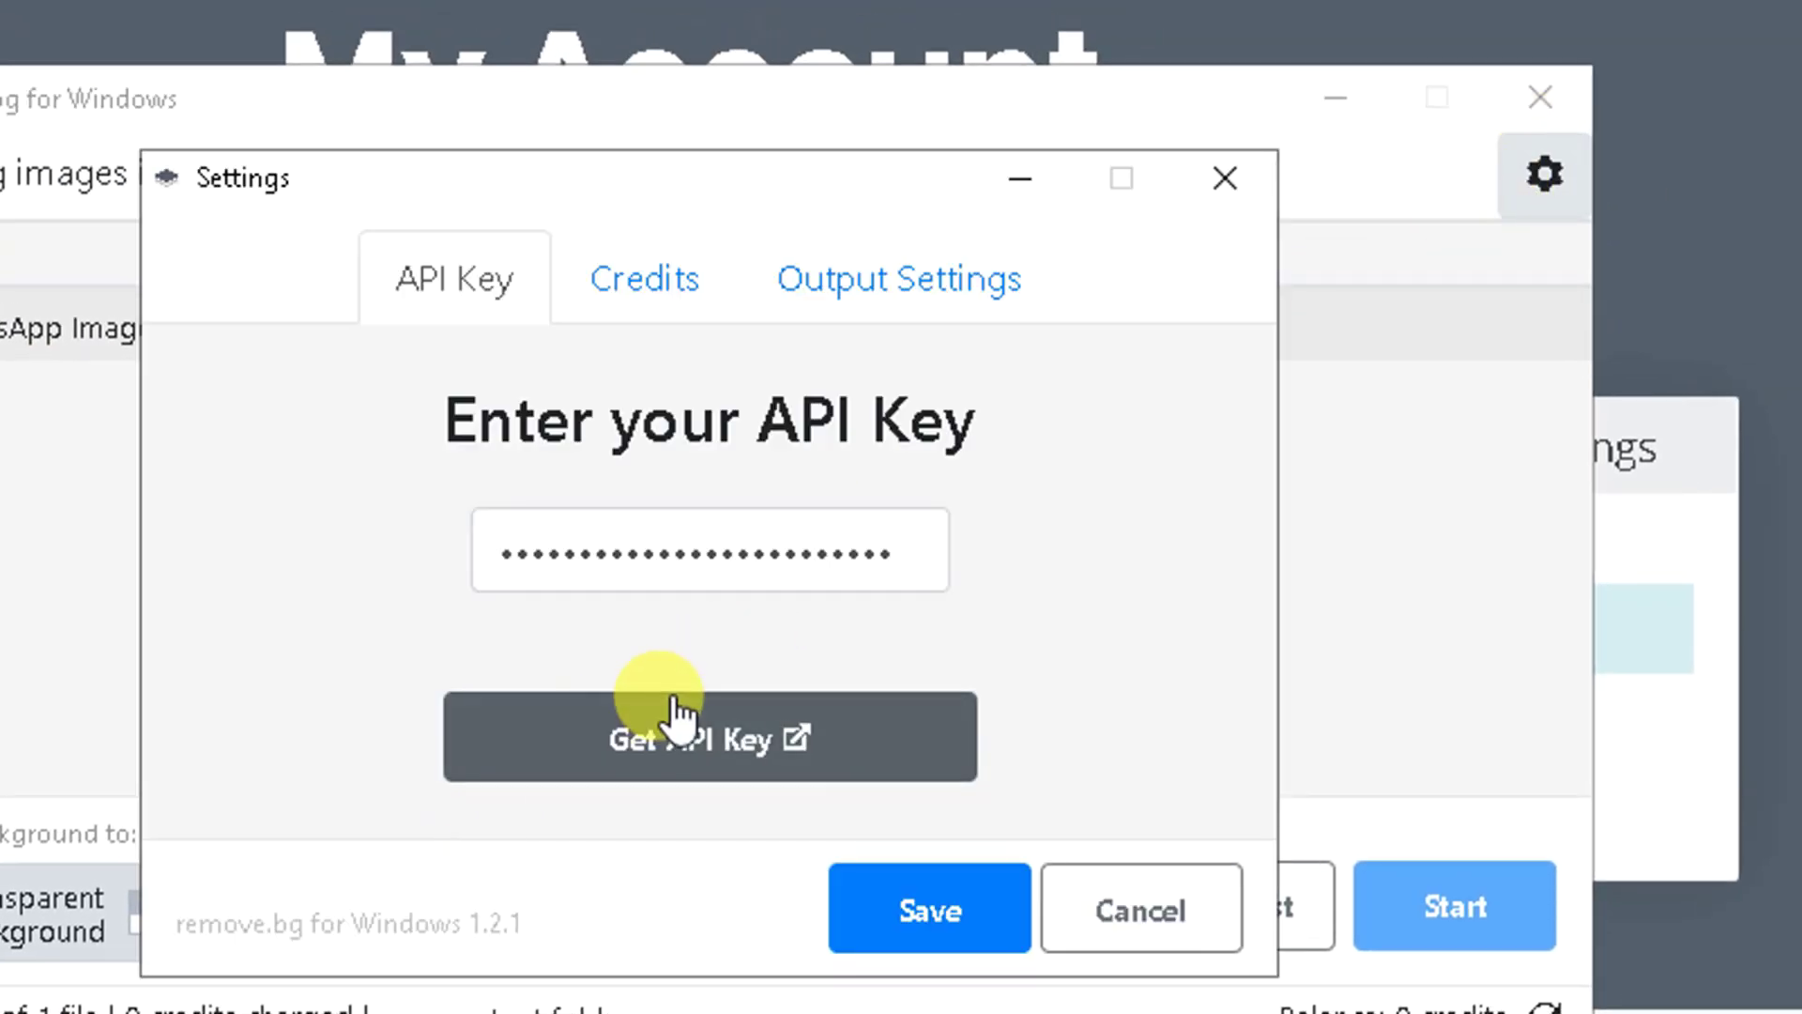
Replace the old API key with the new account's key in Settings and save it.
{"action": "left_click", "coordinate": [693, 563]}
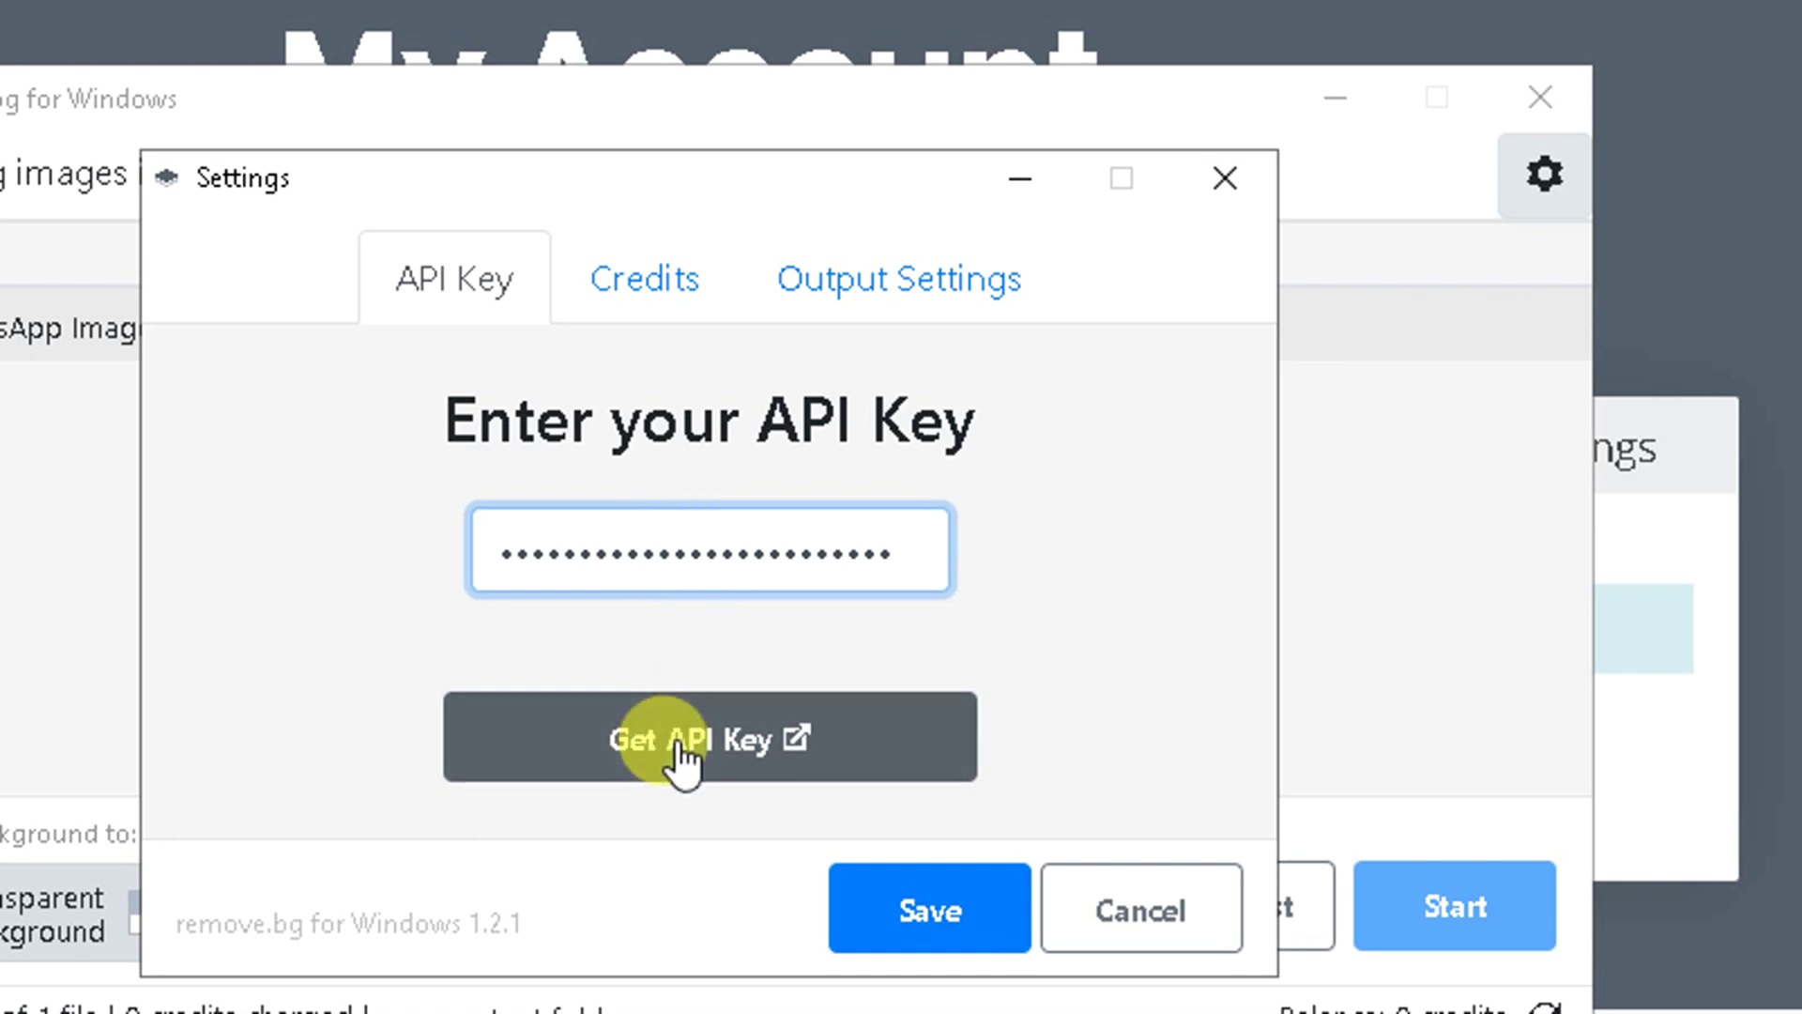
{"action": "double_click", "coordinate": [707, 543]}
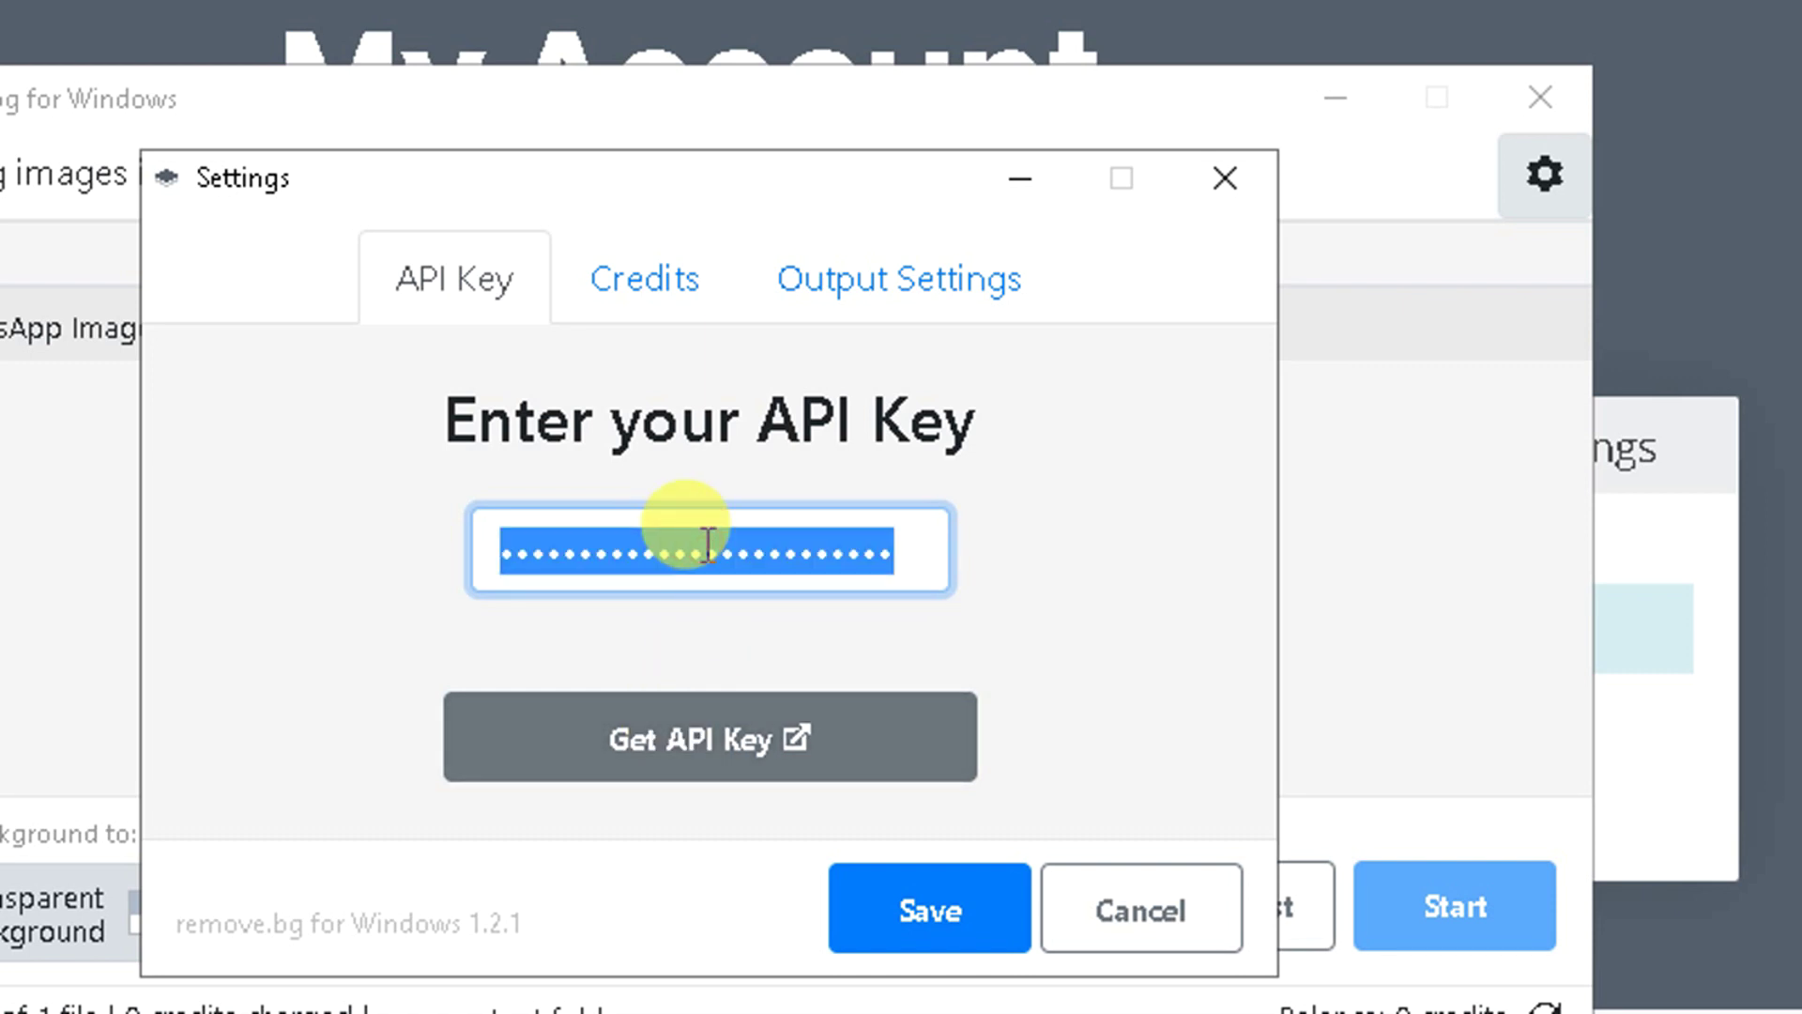
{"action": "key", "text": "BackSpace"}
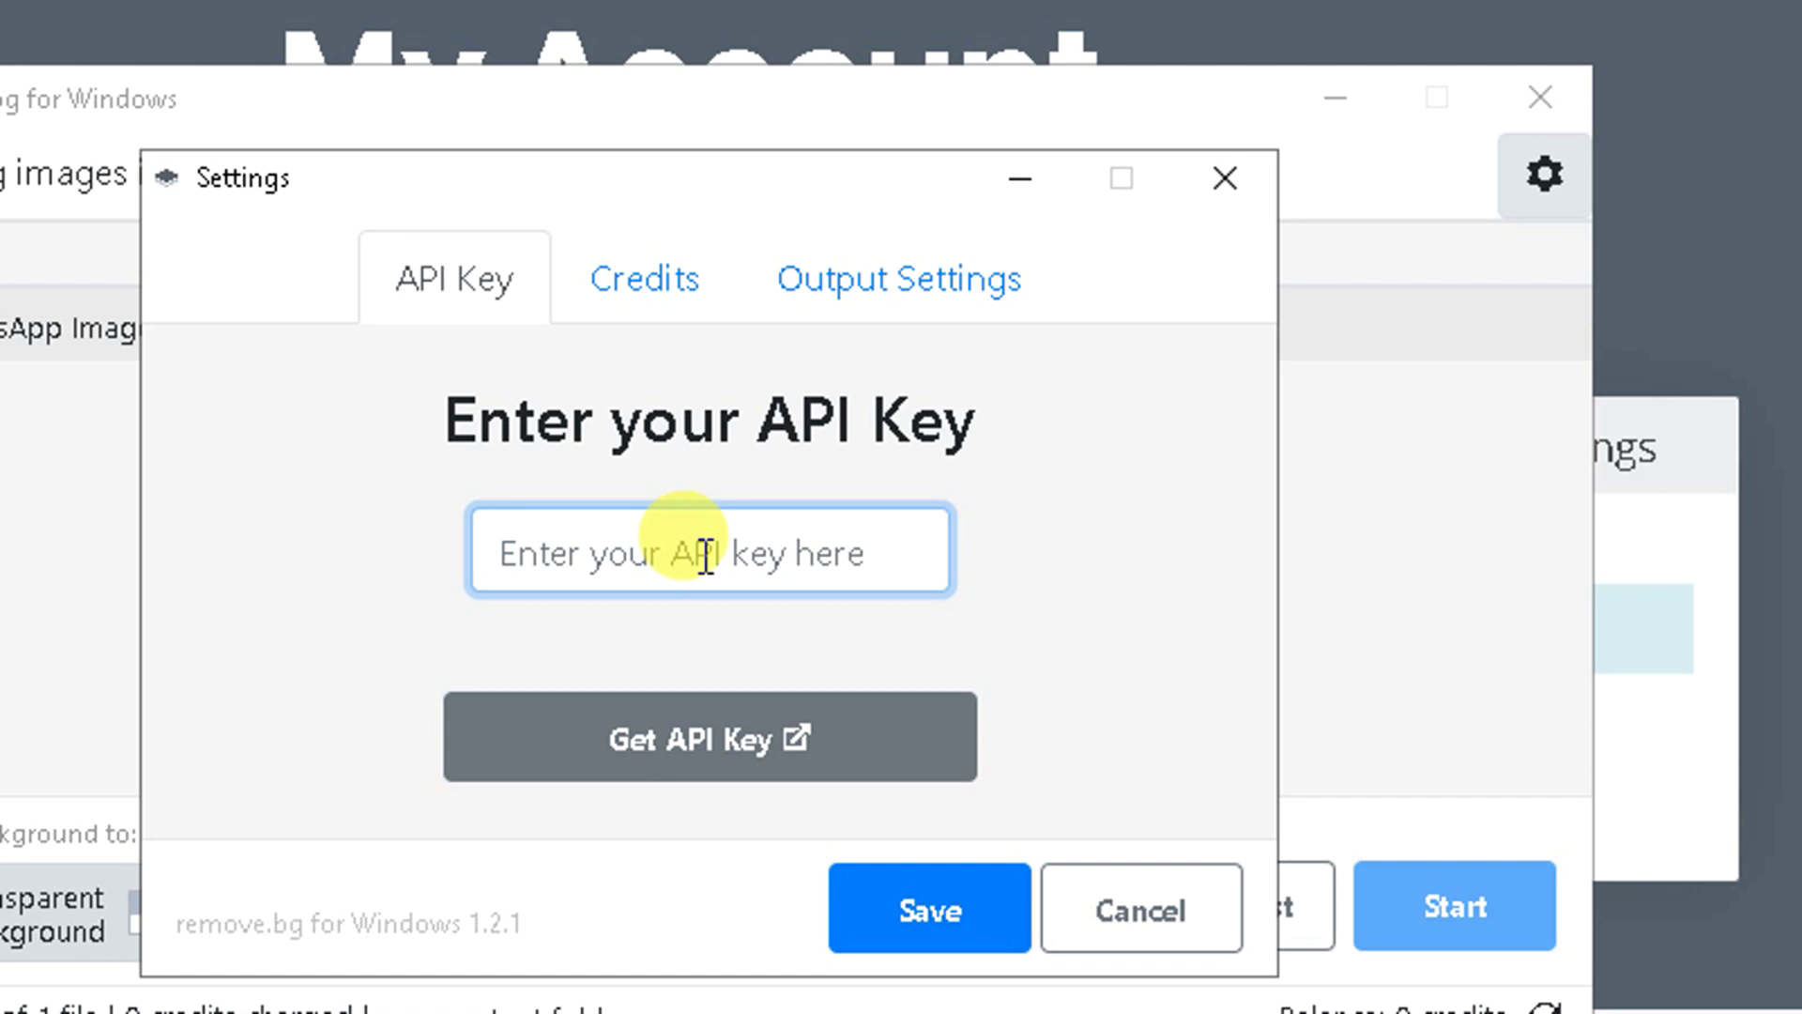
{"action": "left_click", "coordinate": [903, 894]}
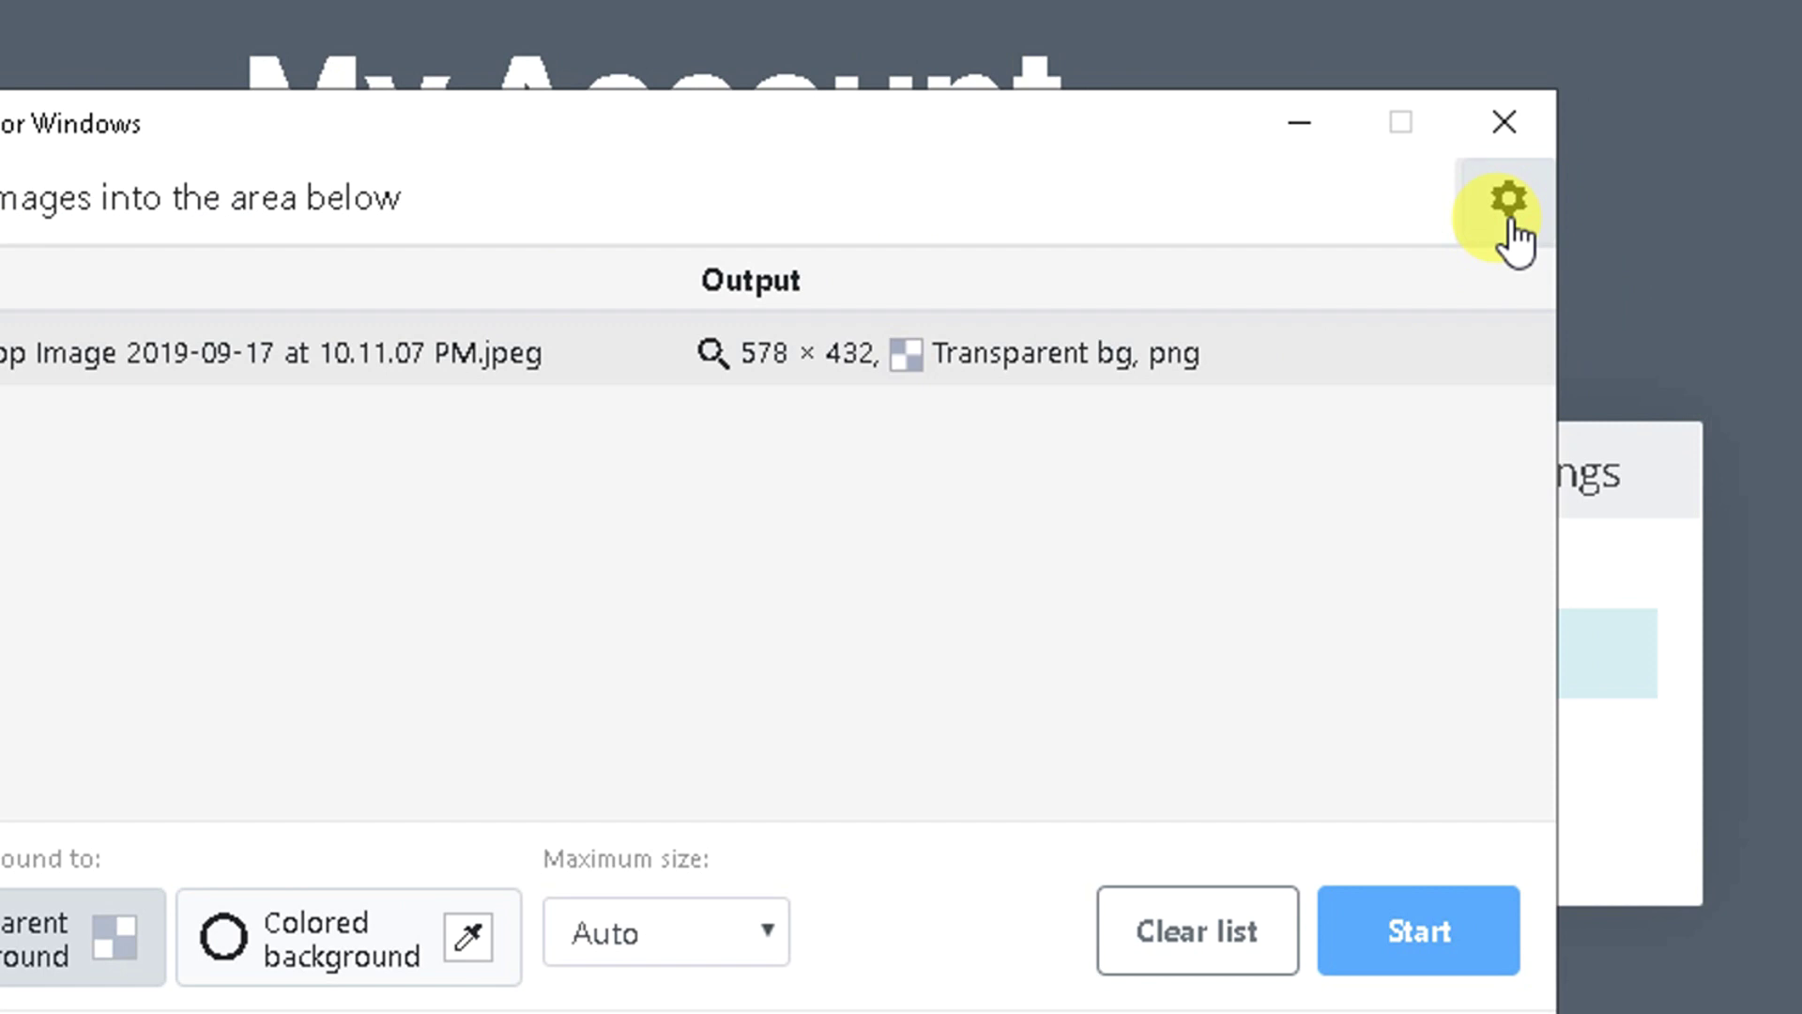
Recheck the saved key in Settings, then reload the web account page to view its 1.00 total credits.
{"action": "left_click", "coordinate": [1511, 217]}
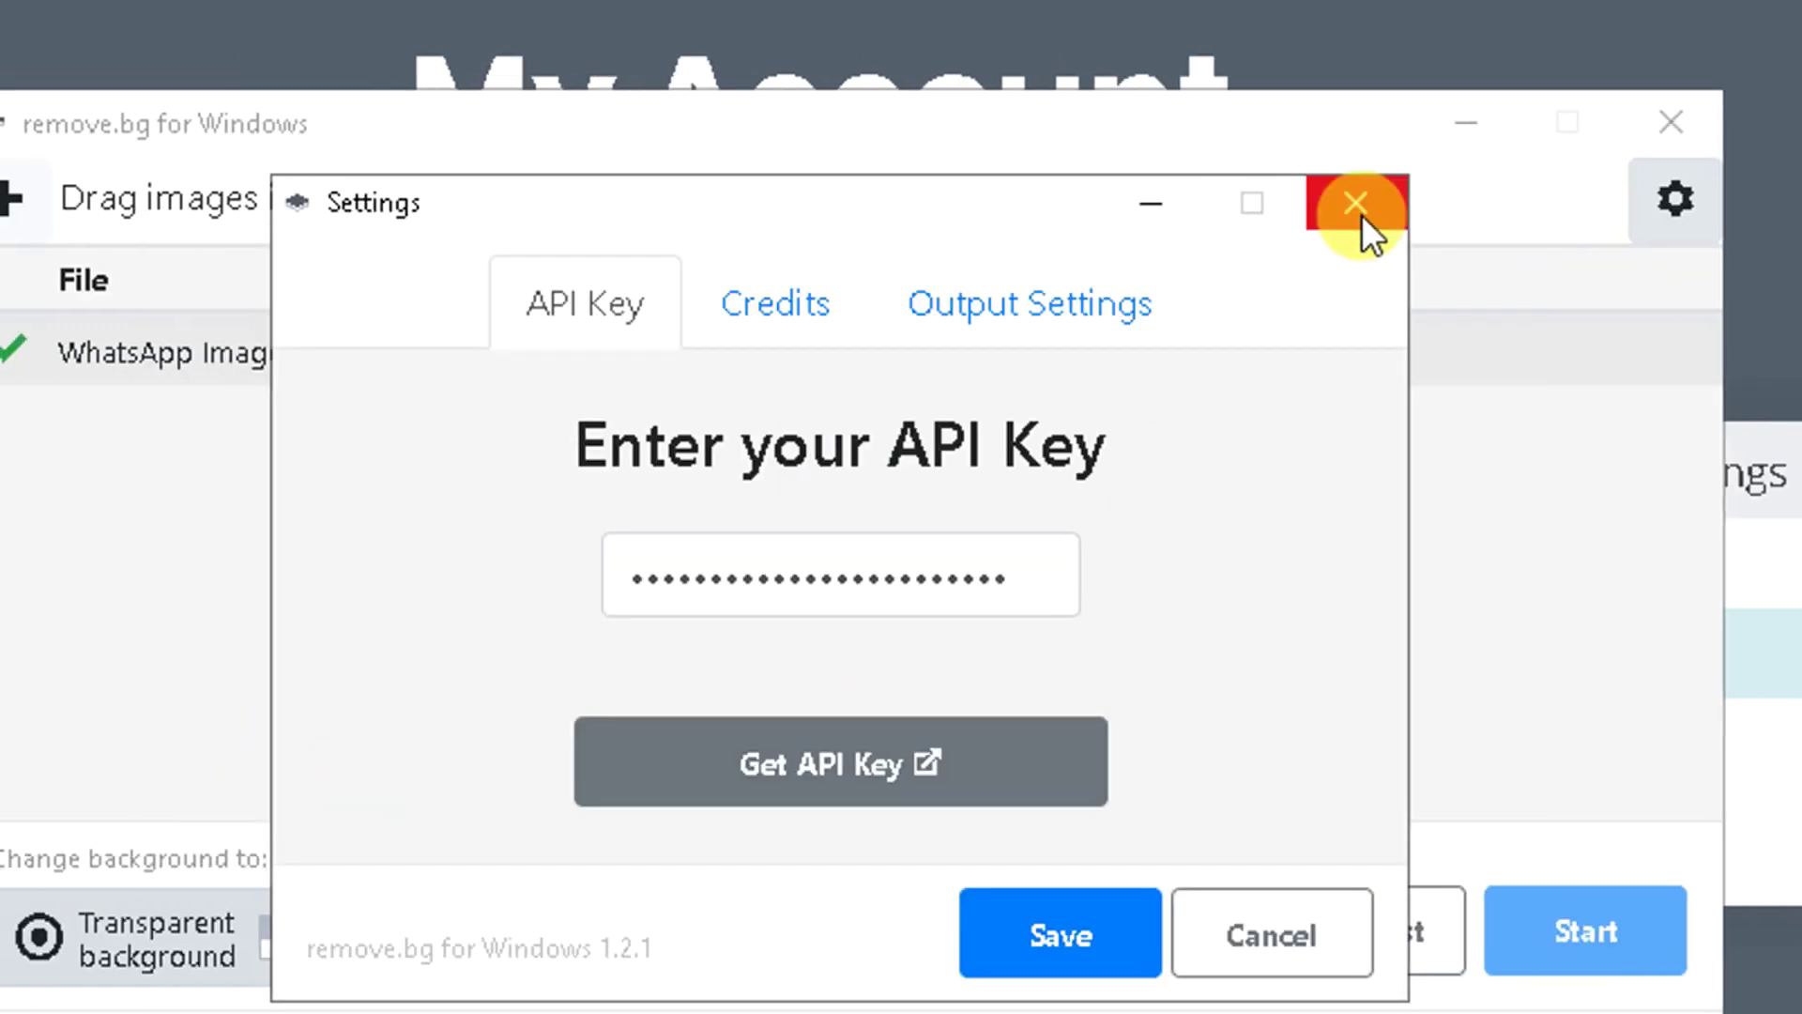
{"action": "left_click", "coordinate": [1361, 214]}
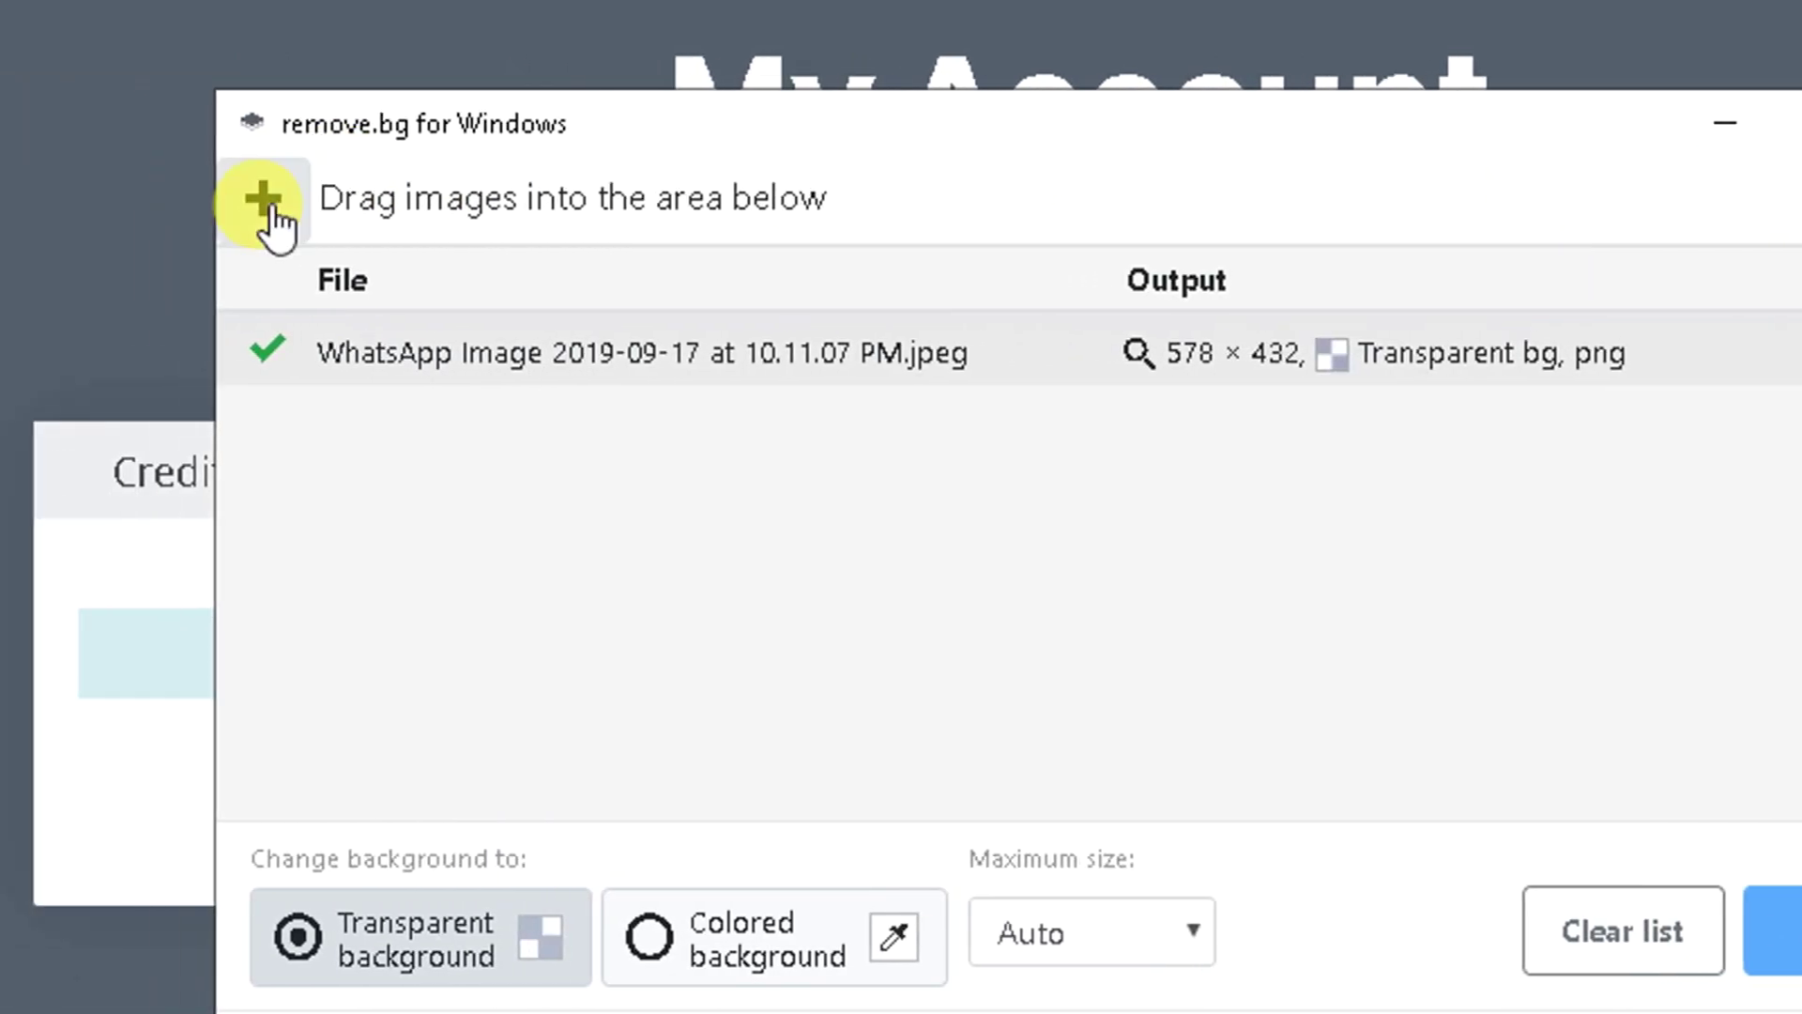
{"action": "left_click", "coordinate": [267, 204]}
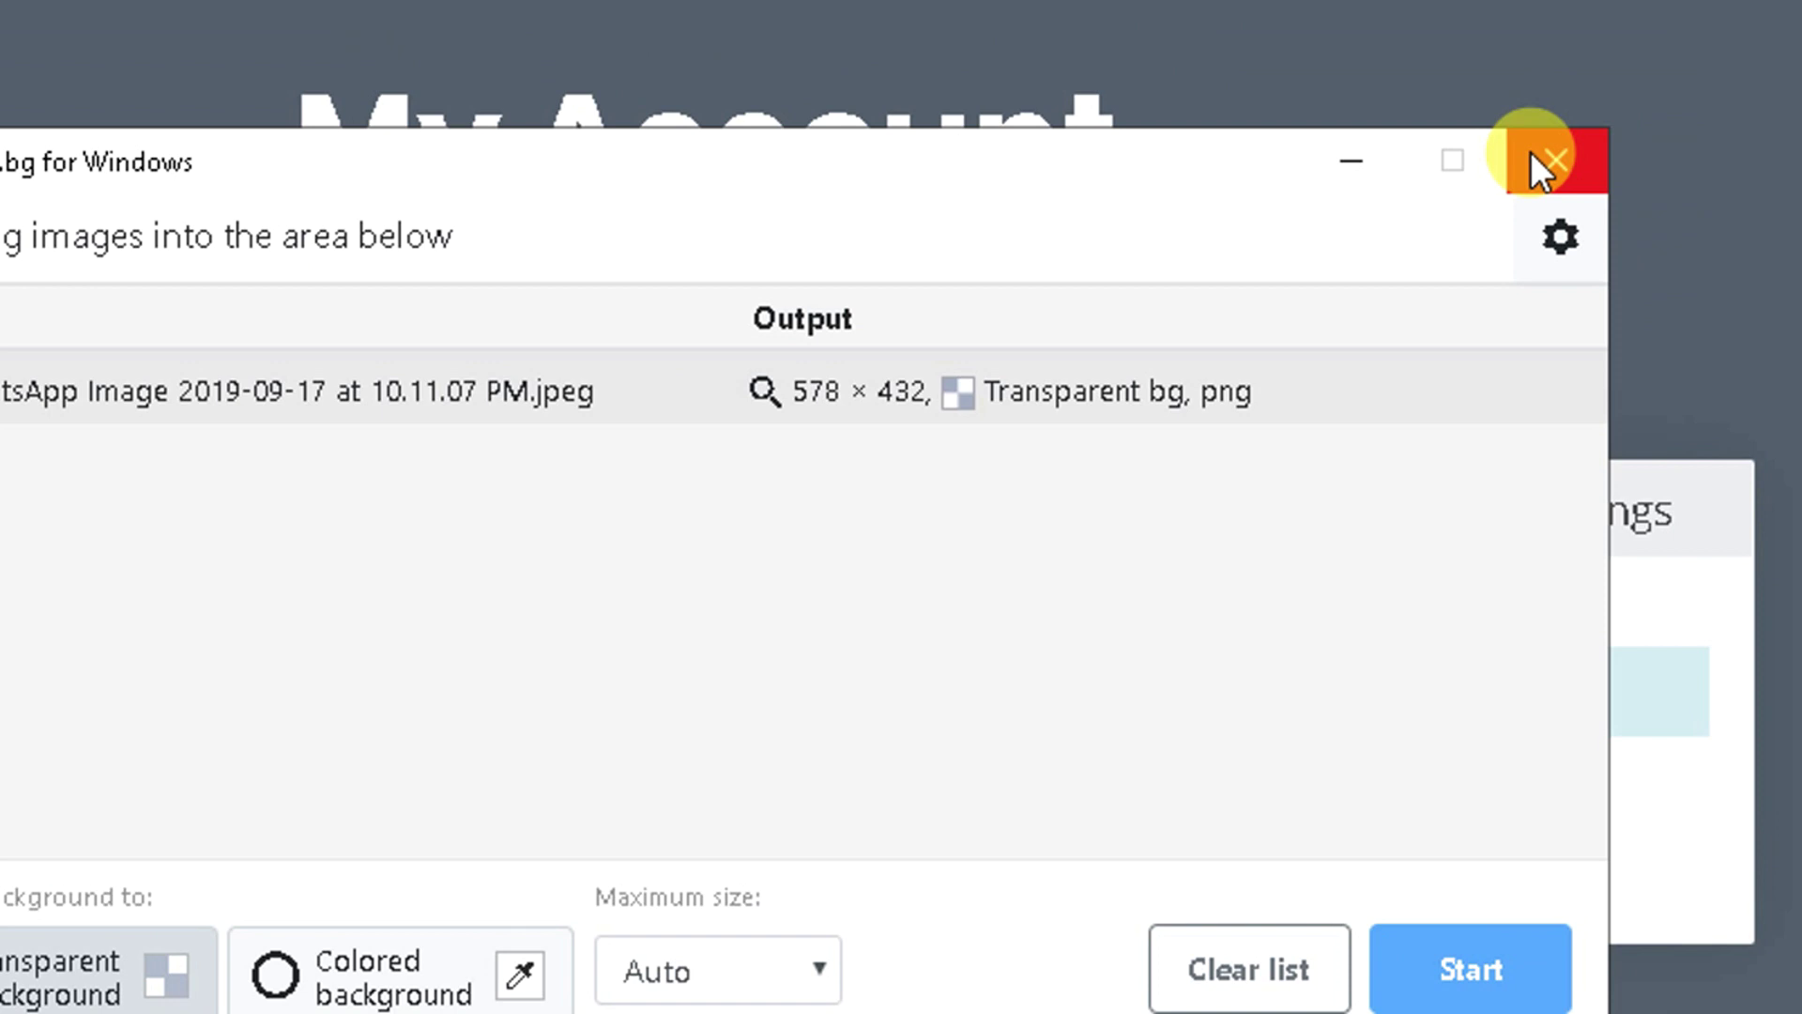
{"action": "left_click", "coordinate": [1555, 233]}
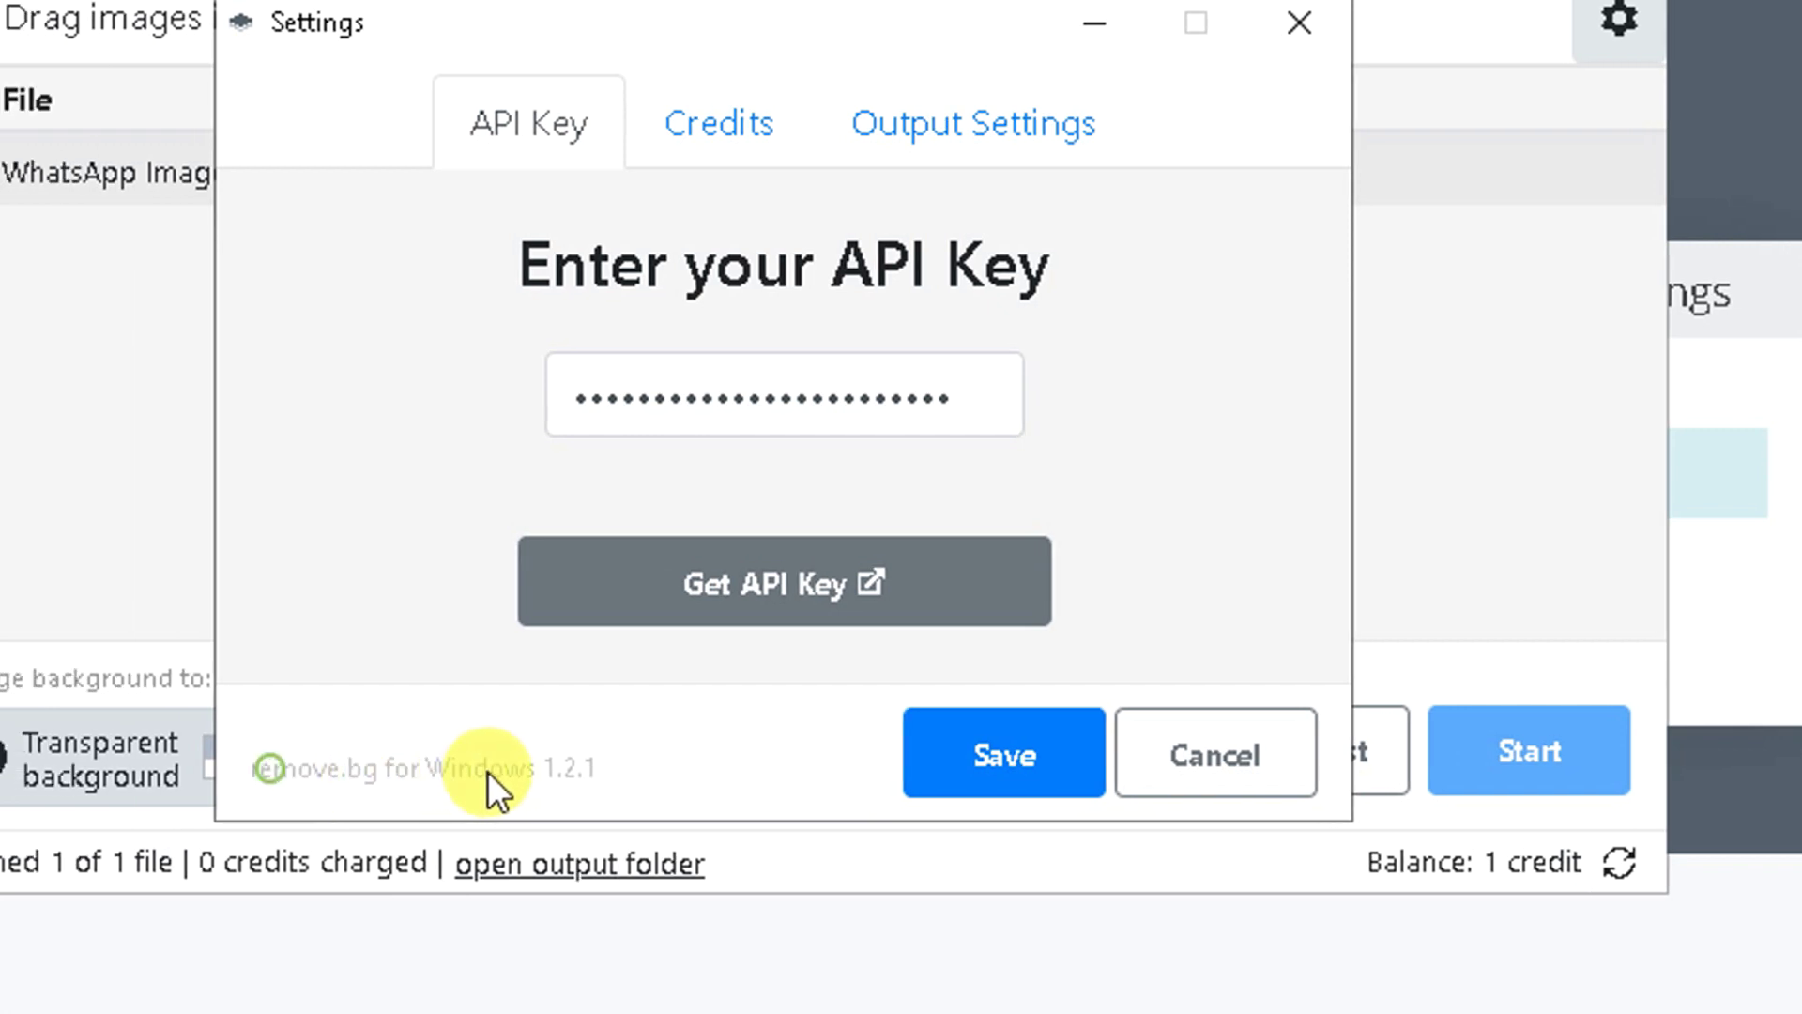
{"action": "left_click", "coordinate": [1076, 721]}
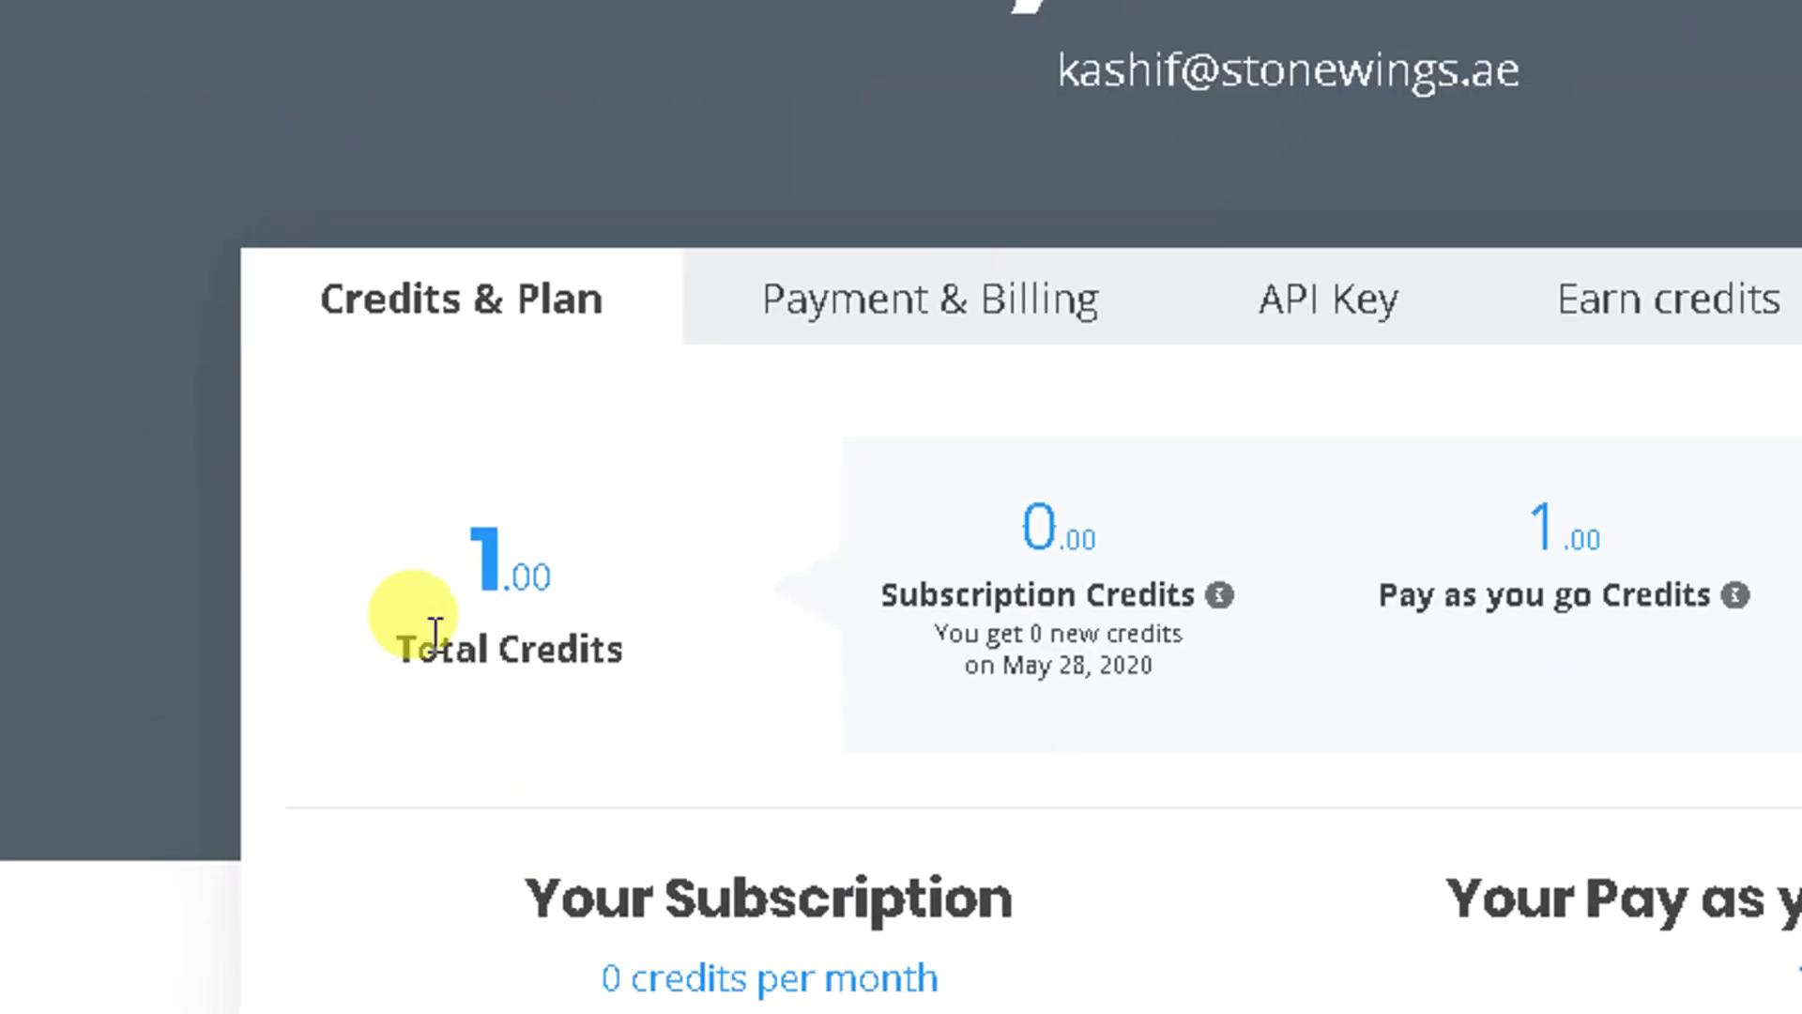
{"action": "left_click_drag", "start_coordinate": [399, 647], "coordinate": [686, 695]}
{"action": "left_click", "coordinate": [583, 729]}
{"action": "left_click", "coordinate": [193, 117]}
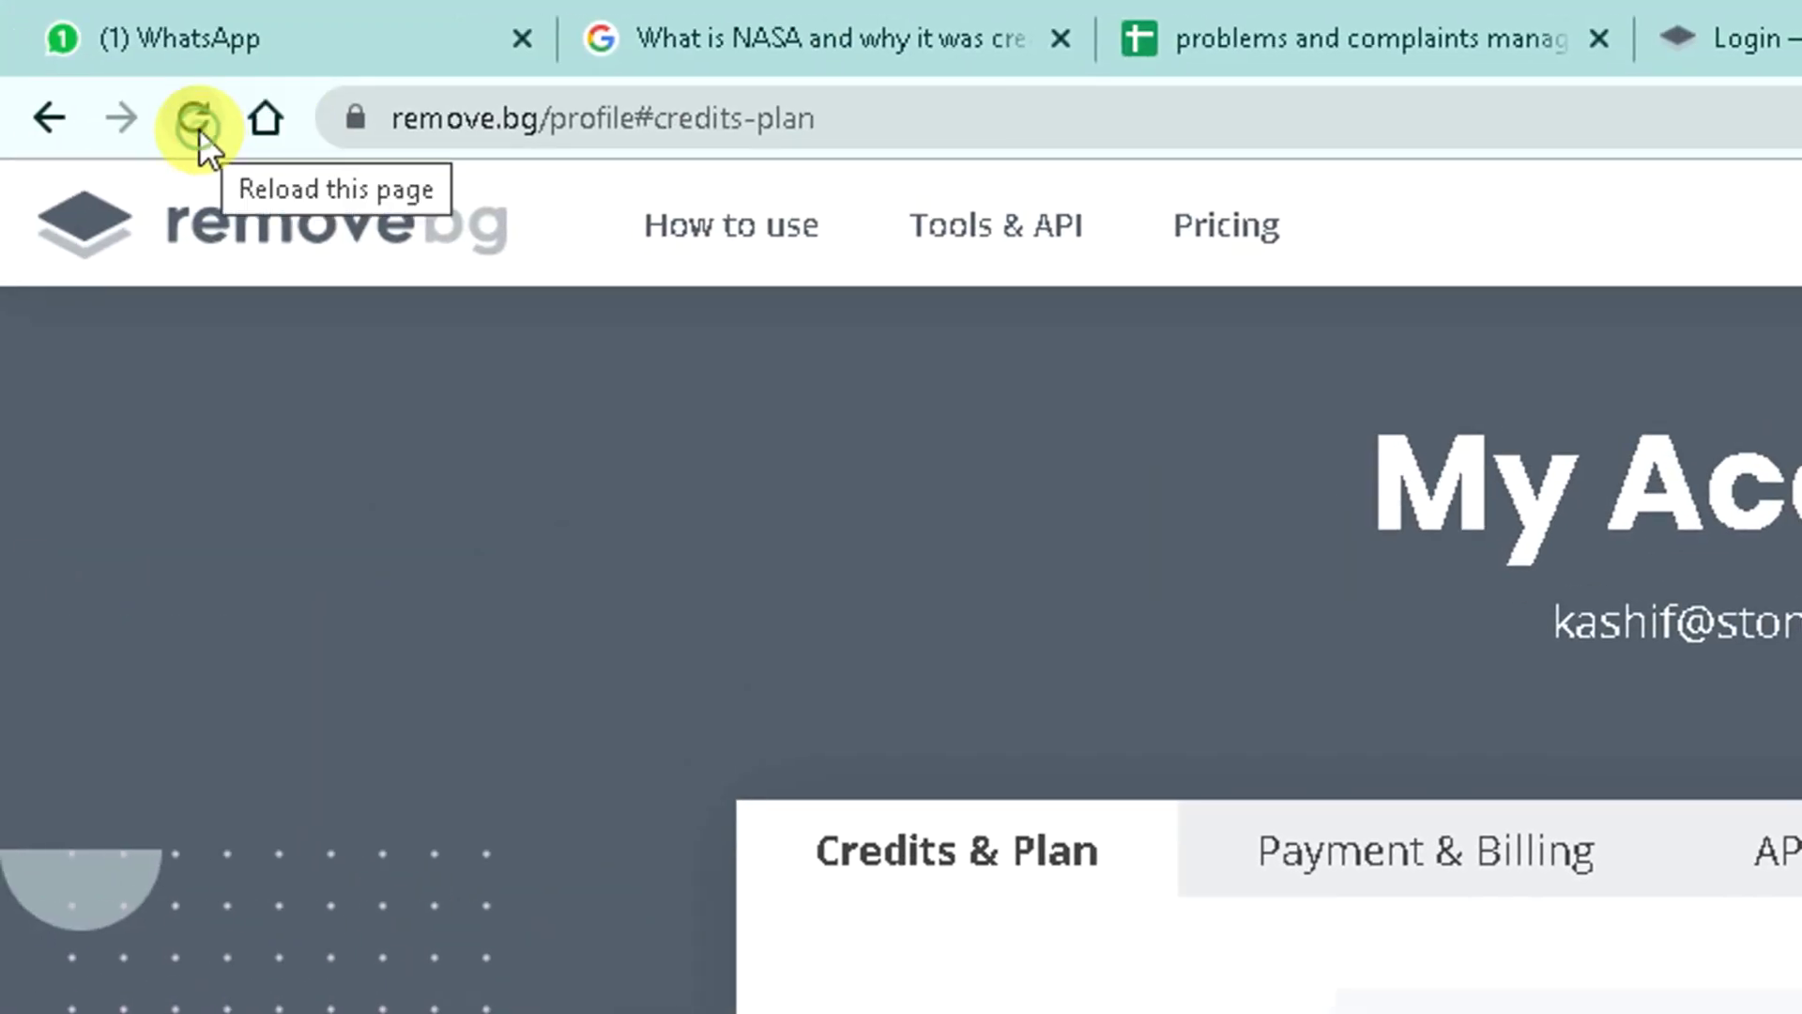
Reload My Account and browse the Payment & Billing, API Key, Earn credits and Account Settings tabs.
{"action": "left_click", "coordinate": [199, 128]}
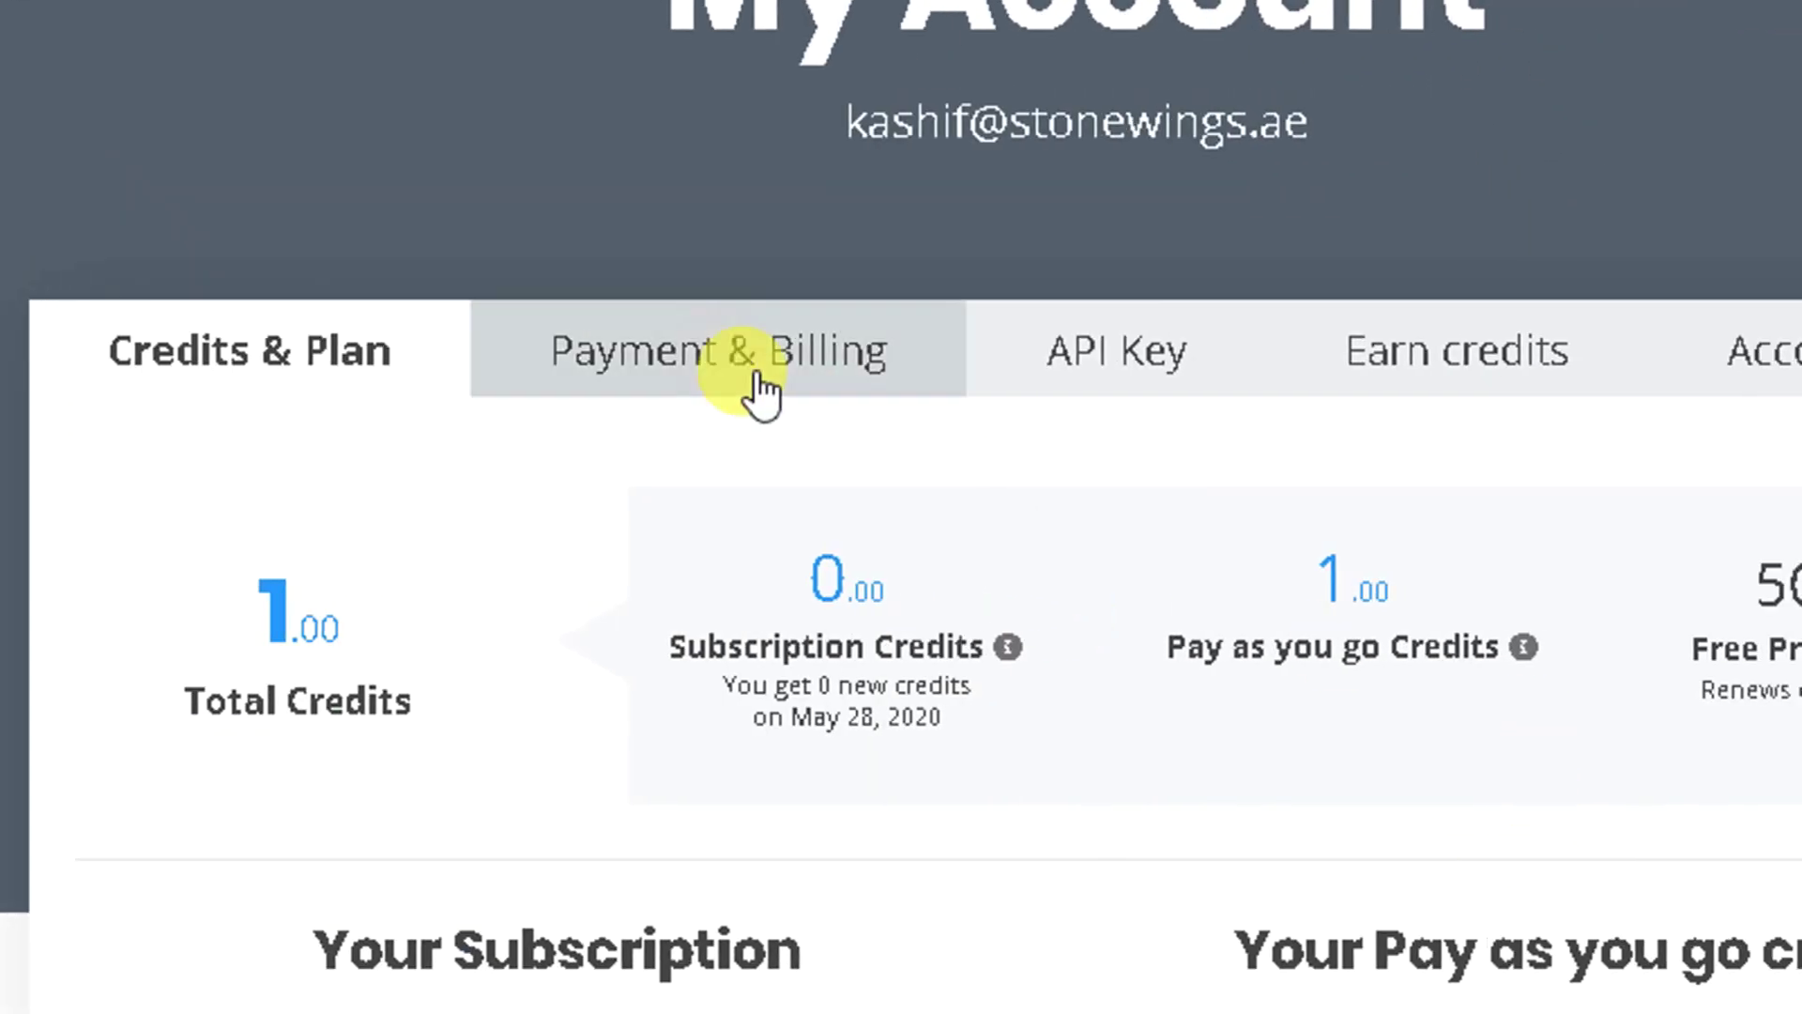
{"action": "left_click", "coordinate": [762, 371]}
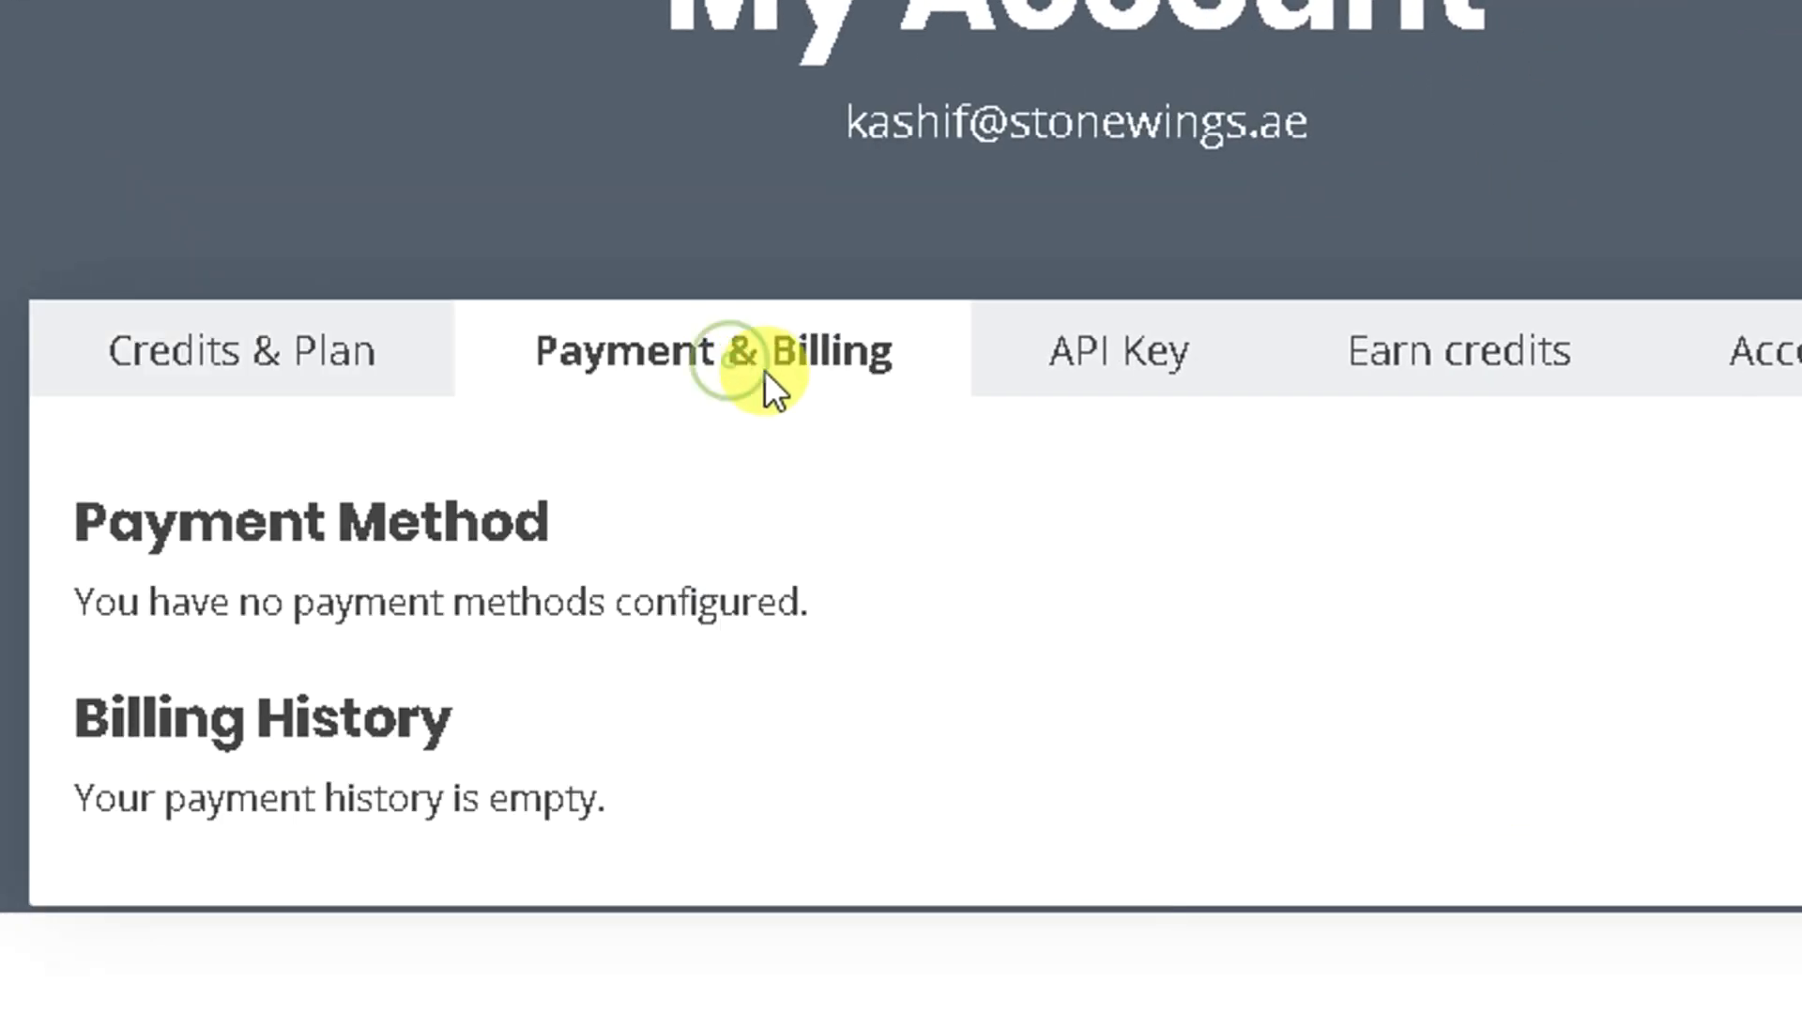
{"action": "left_click", "coordinate": [1010, 368]}
{"action": "left_click", "coordinate": [1356, 381]}
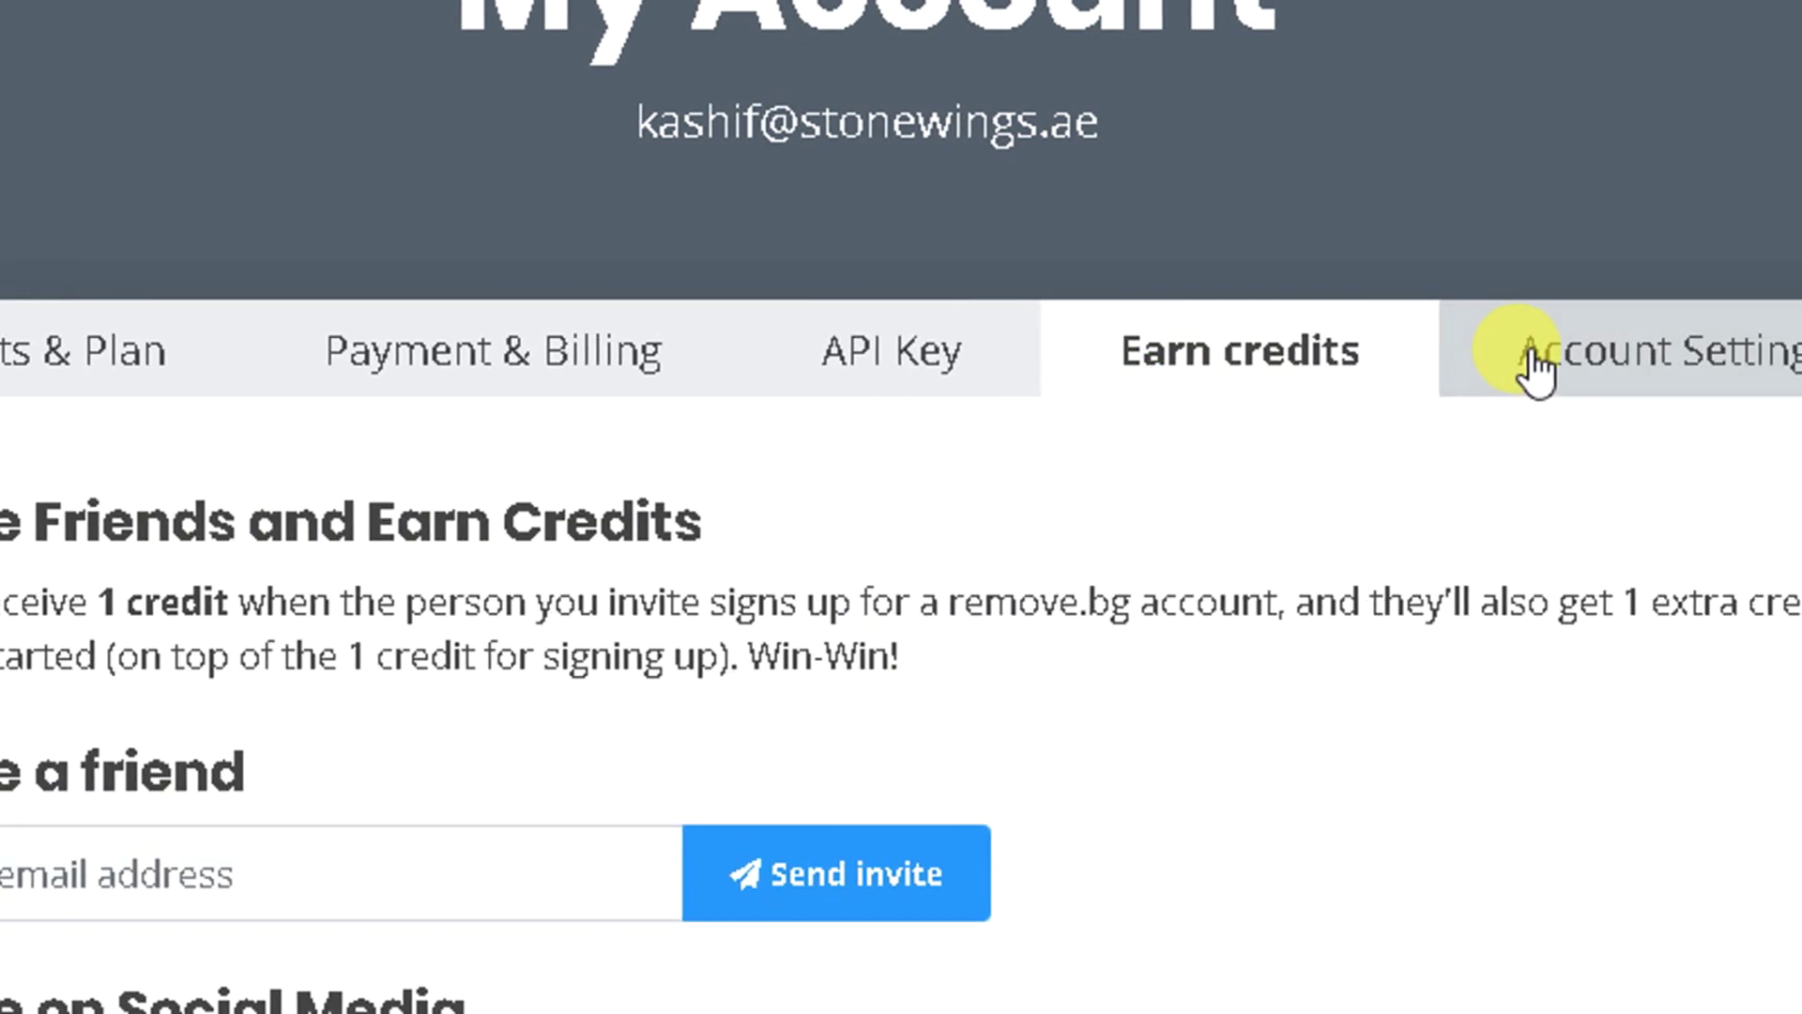
{"action": "left_click", "coordinate": [1530, 362]}
{"action": "left_click", "coordinate": [33, 361]}
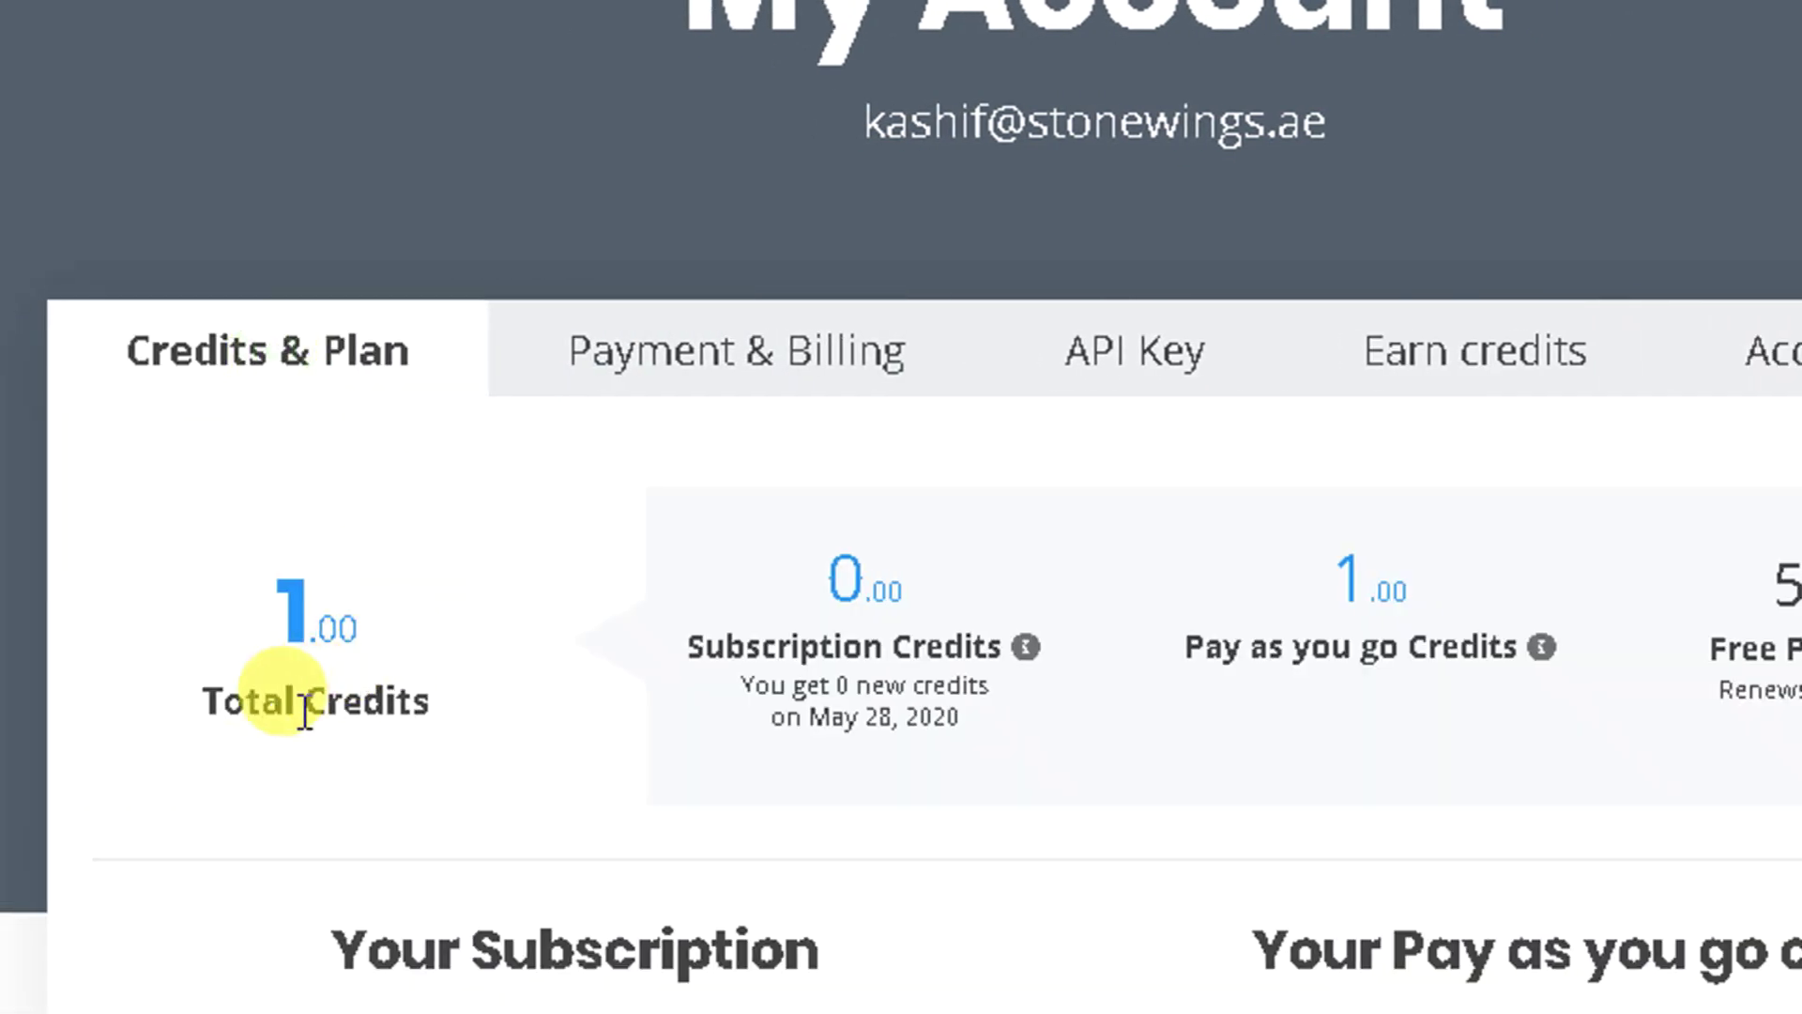
Review the Subscription and Pay as you go credit counts on Credits & Plan, then go to Pricing.
{"action": "left_click_drag", "start_coordinate": [275, 711], "coordinate": [554, 738]}
{"action": "left_click", "coordinate": [553, 737]}
{"action": "scroll", "coordinate": [1026, 861], "scroll_direction": "down", "scroll_amount": 2}
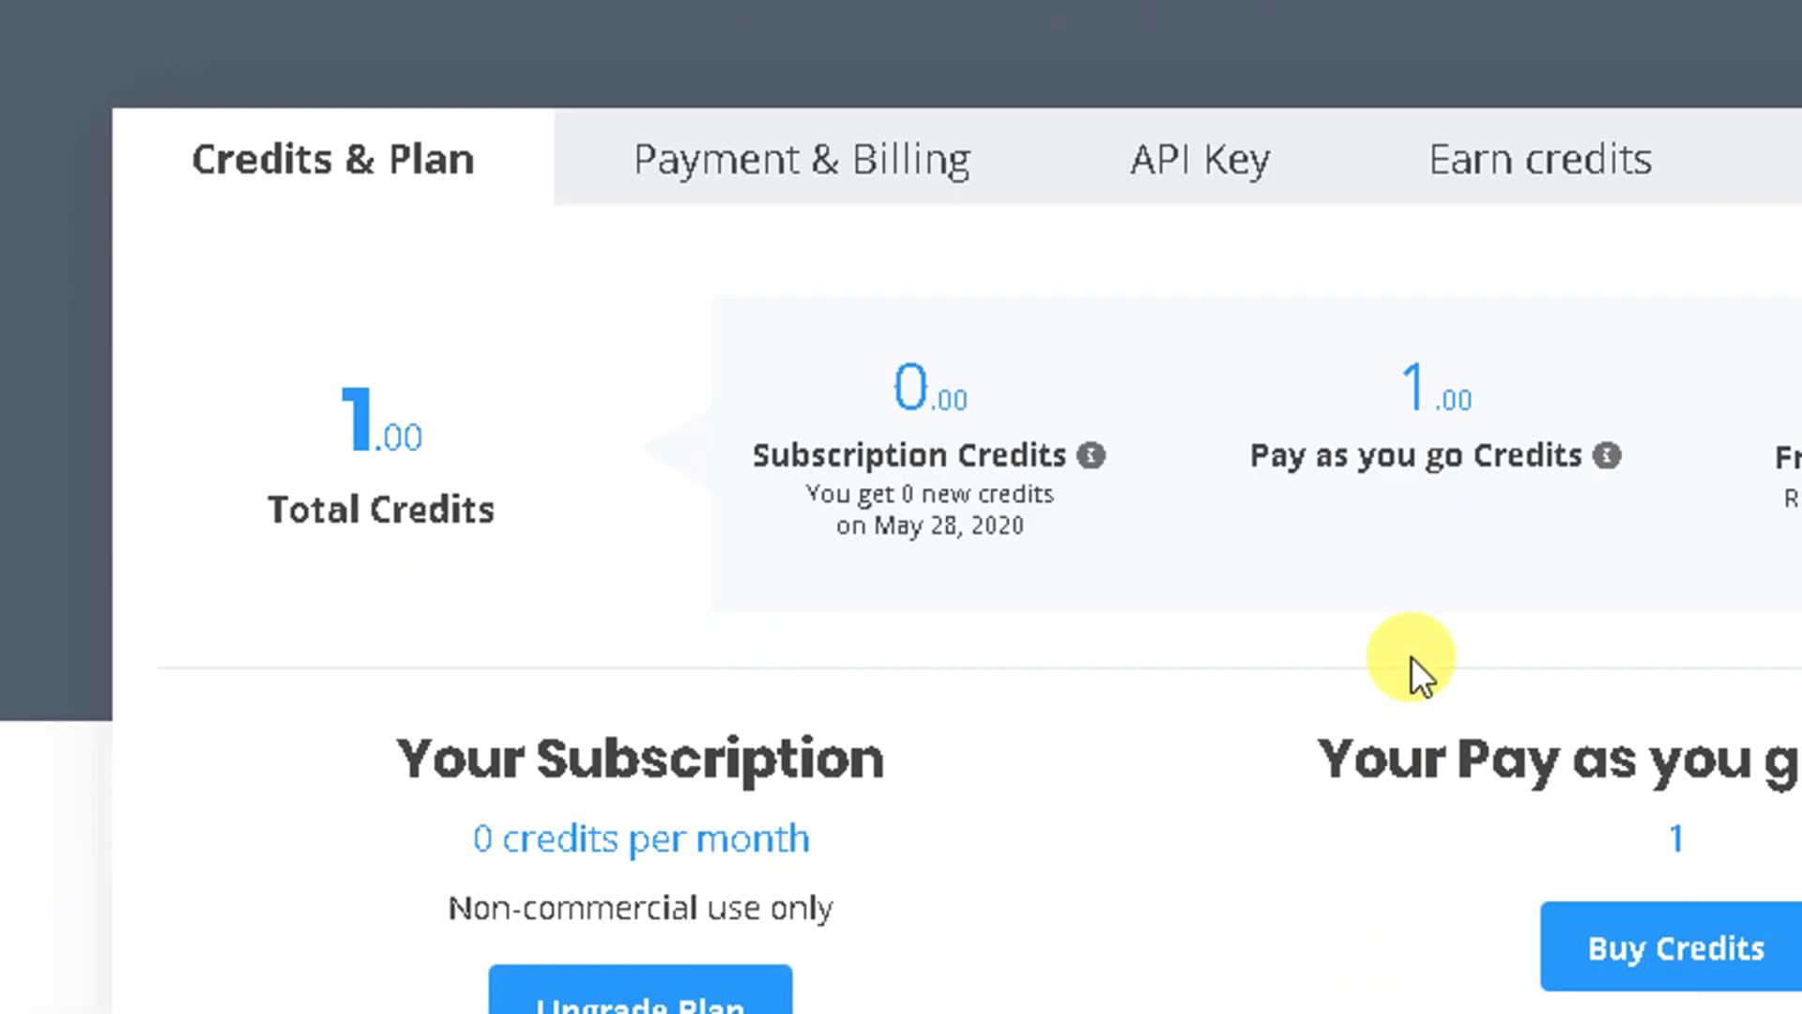
{"action": "left_click_drag", "start_coordinate": [756, 439], "coordinate": [1070, 460]}
{"action": "left_click", "coordinate": [1077, 646]}
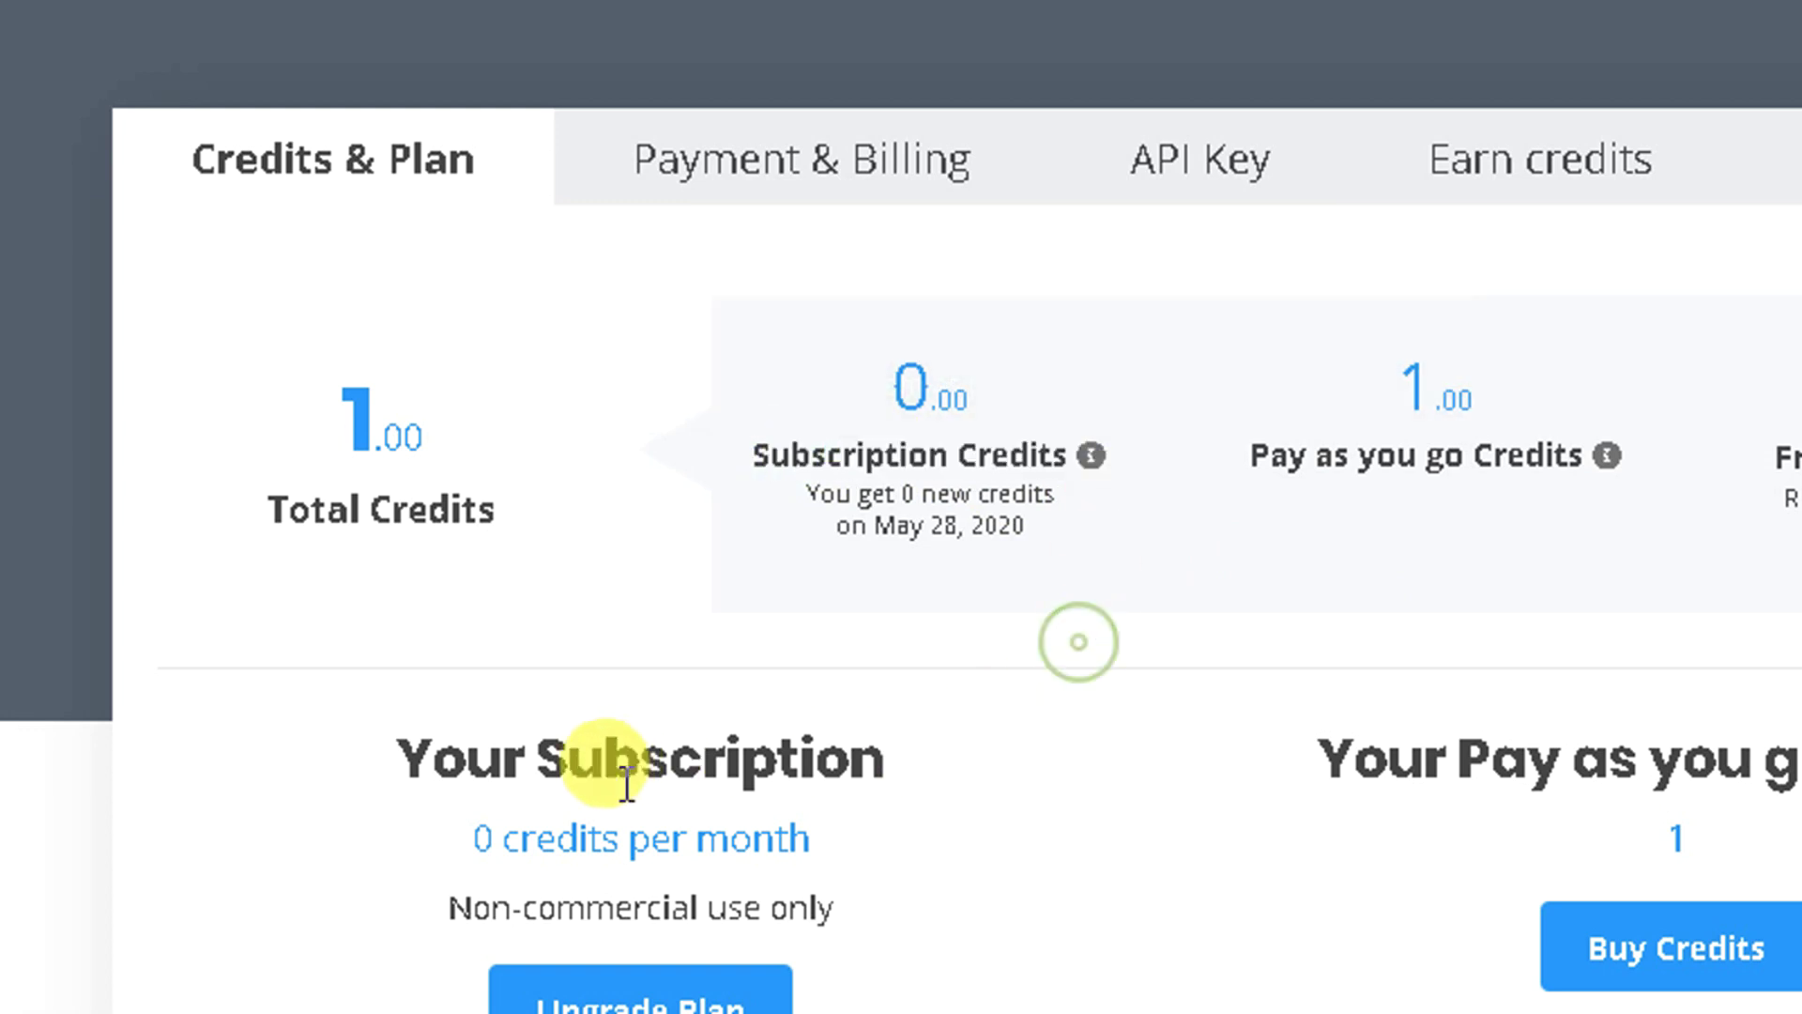
{"action": "left_click_drag", "start_coordinate": [1251, 458], "coordinate": [1609, 515]}
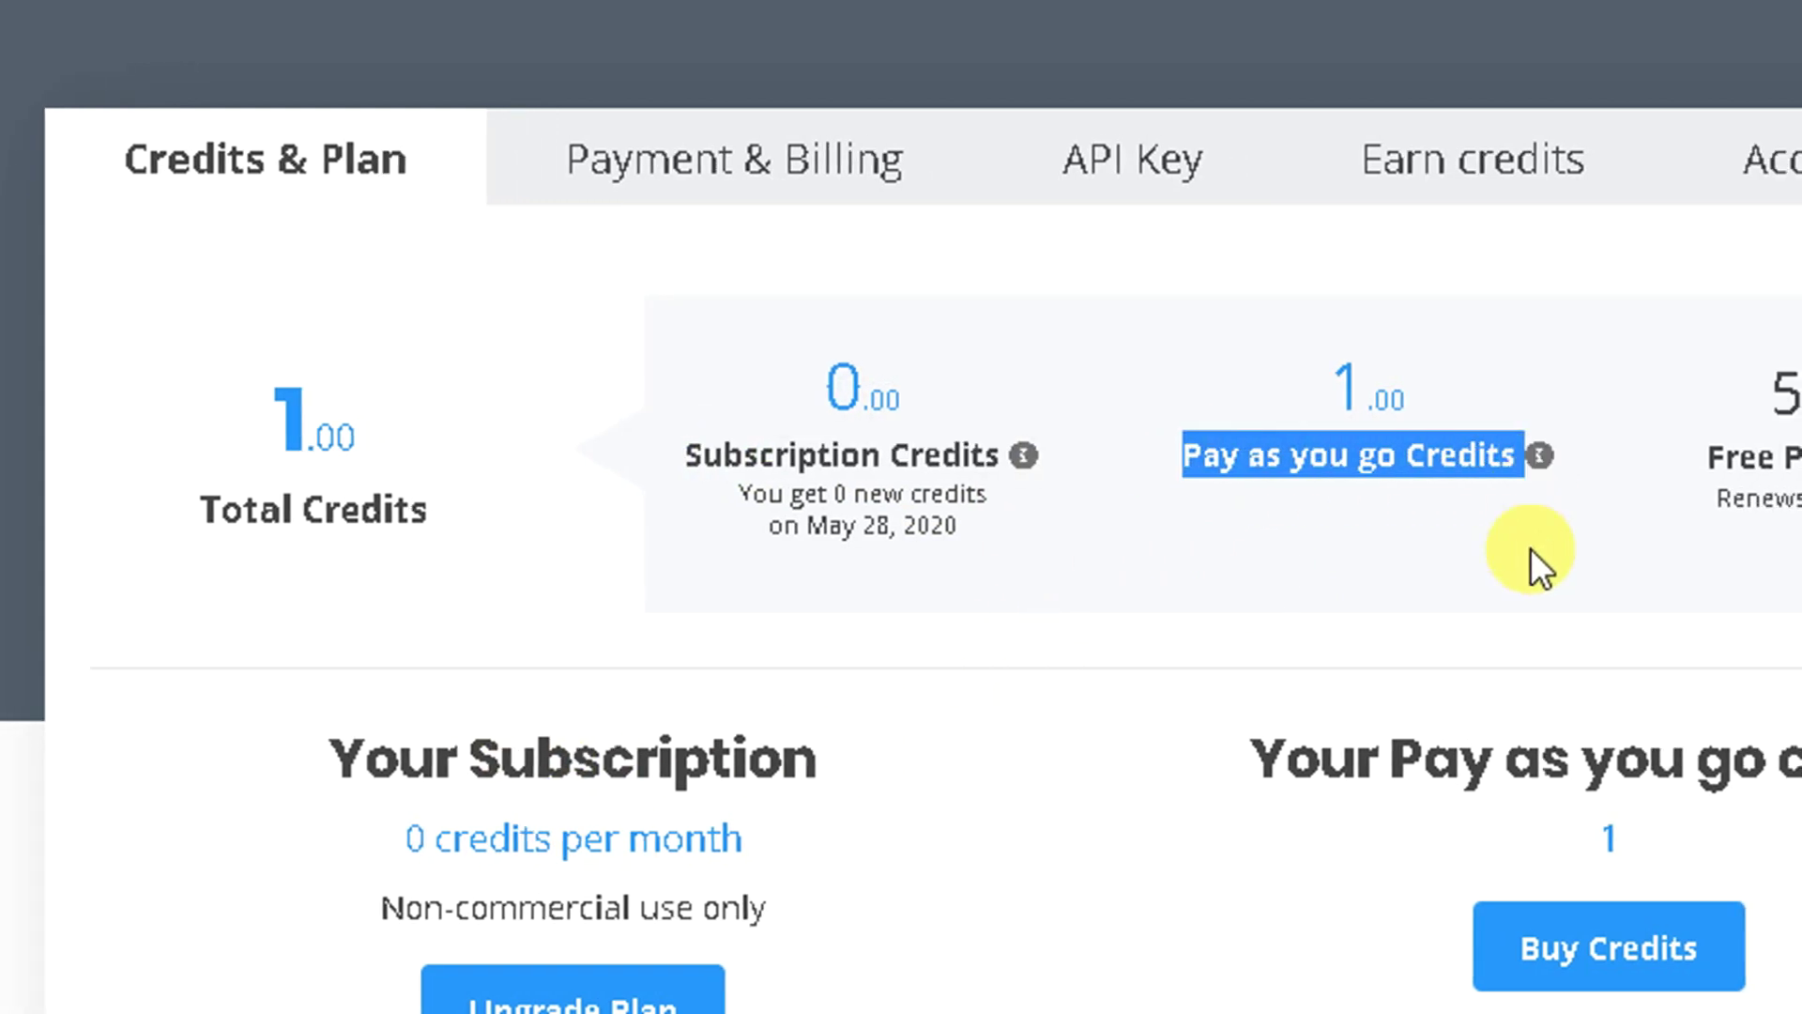
{"action": "left_click", "coordinate": [1570, 579]}
{"action": "left_click_drag", "start_coordinate": [996, 701], "coordinate": [1747, 870]}
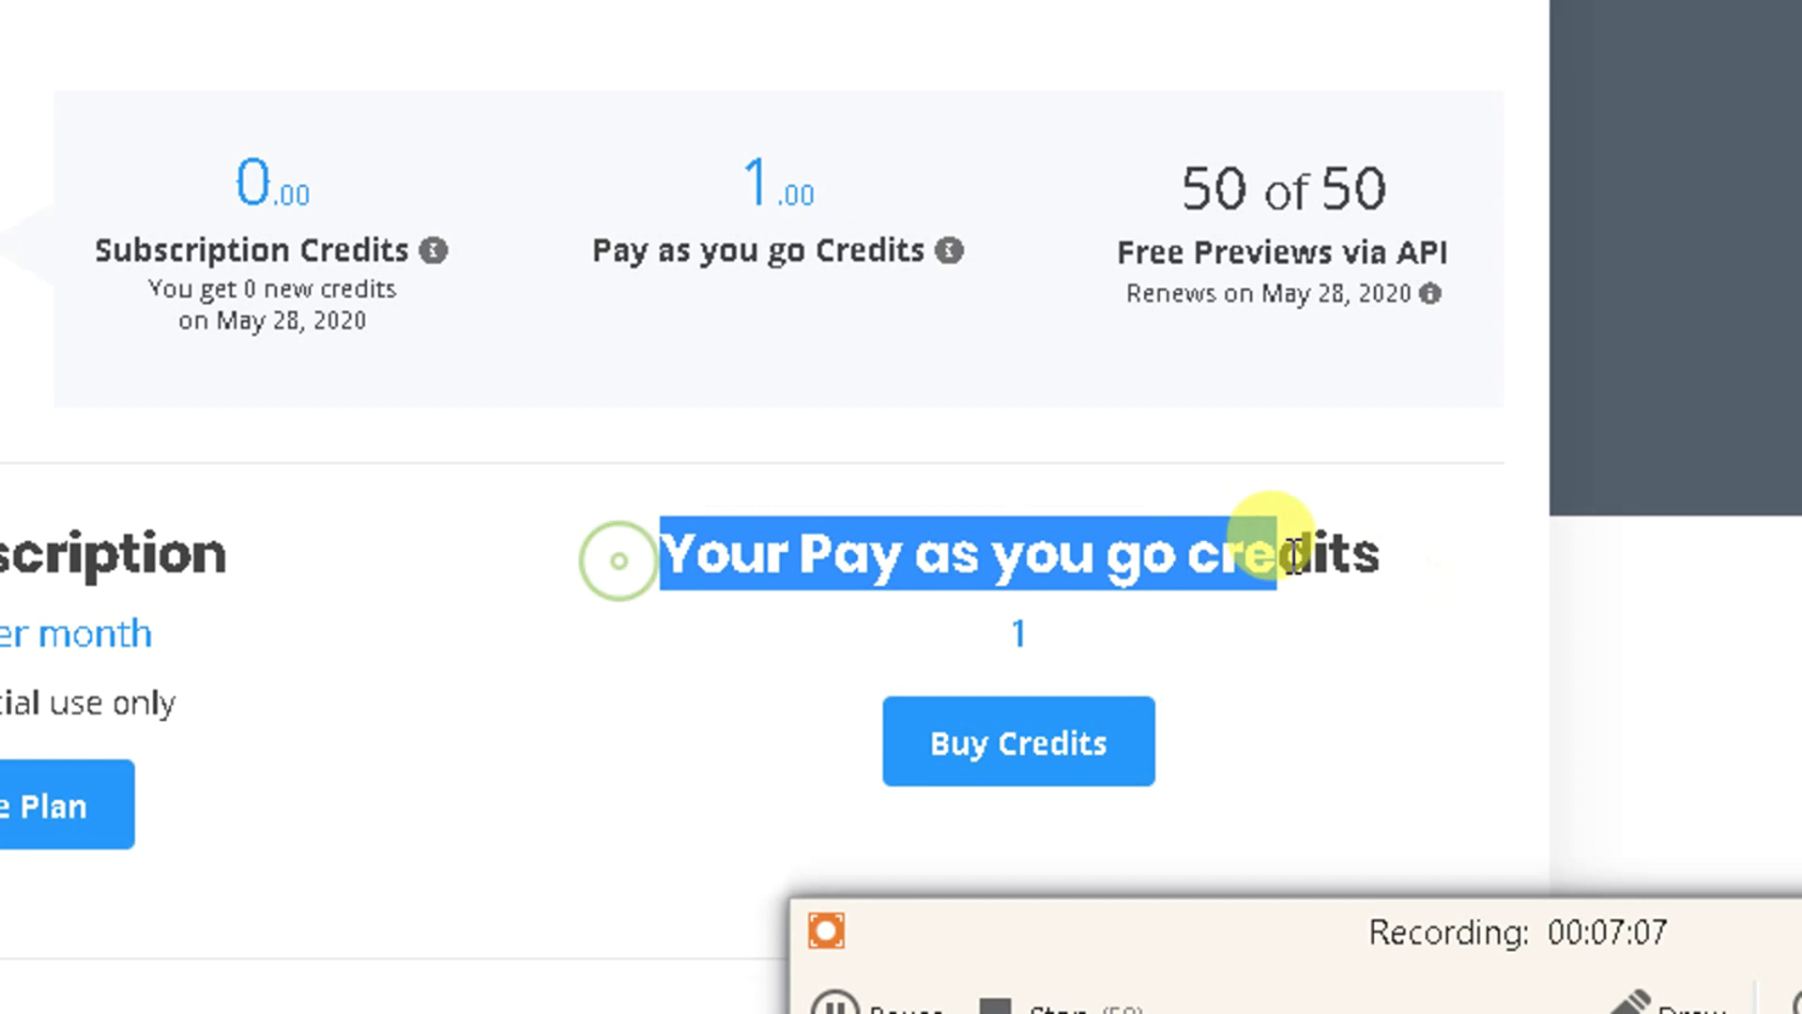
{"action": "left_click", "coordinate": [1235, 741]}
{"action": "left_click", "coordinate": [391, 234]}
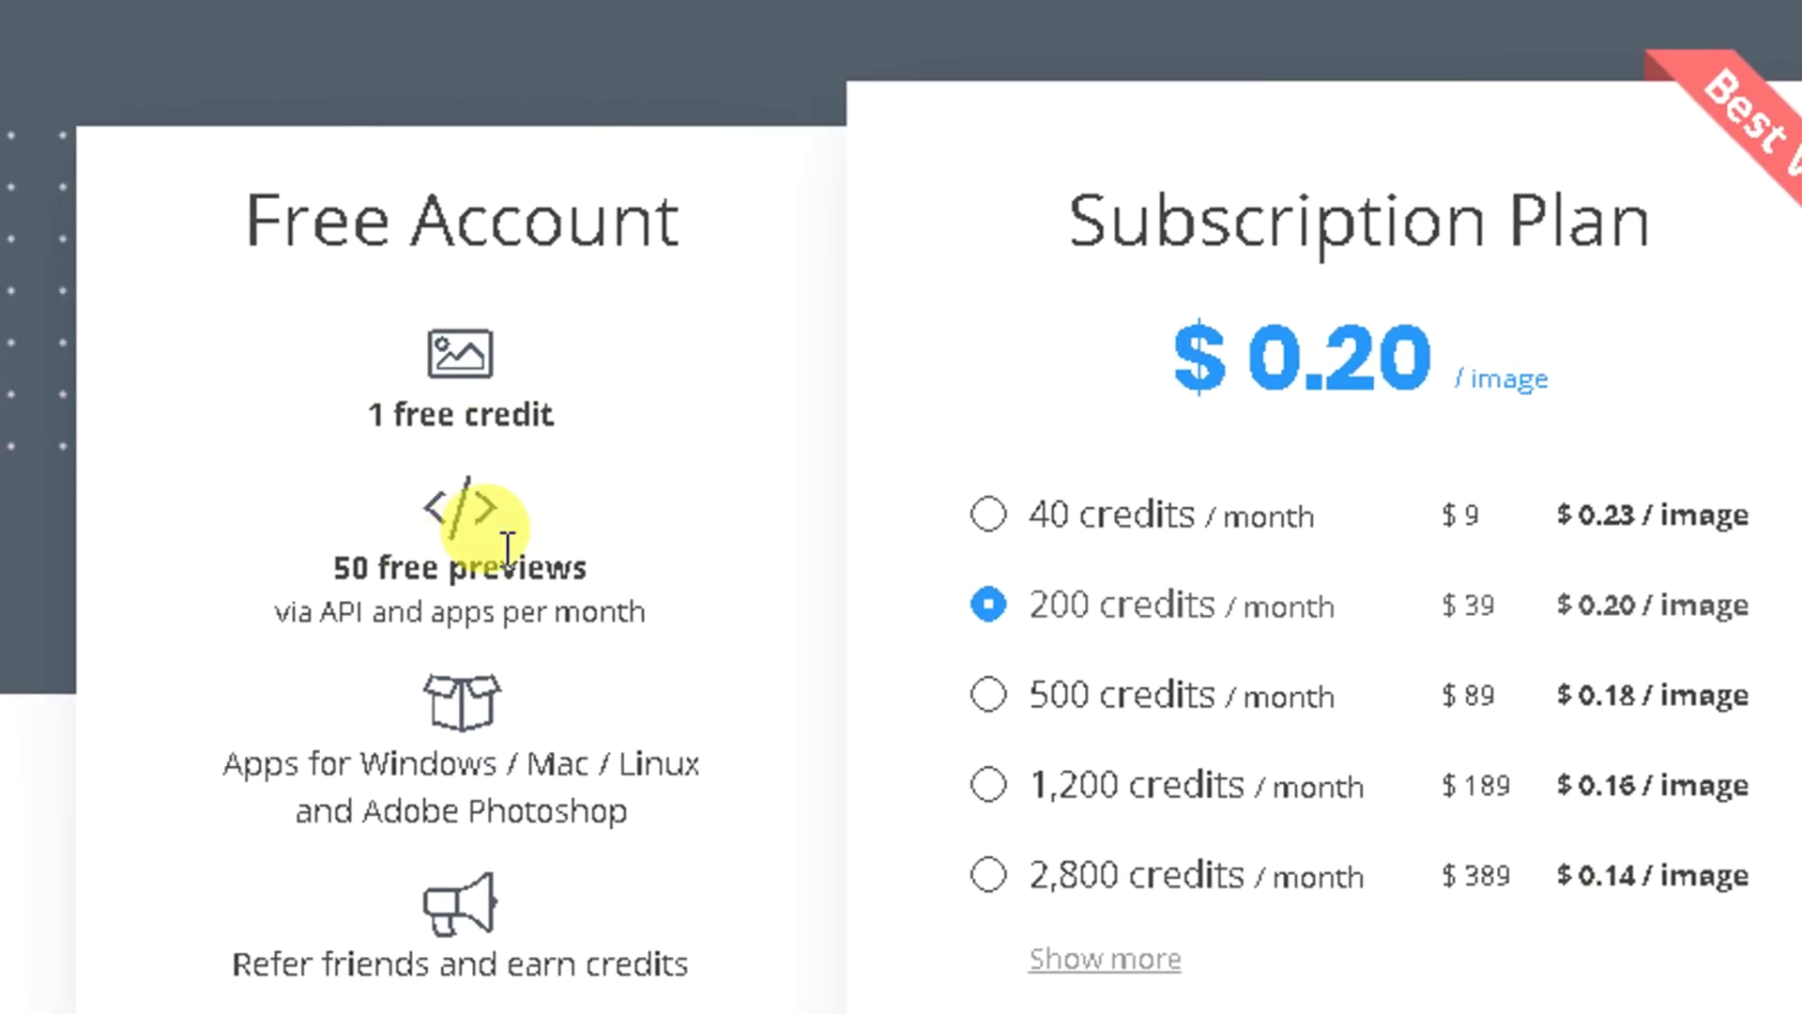
Compare the Free, Subscription and Pay as you go plans, noting $0.20 per image, then return home.
{"action": "left_click_drag", "start_coordinate": [268, 131], "coordinate": [825, 836]}
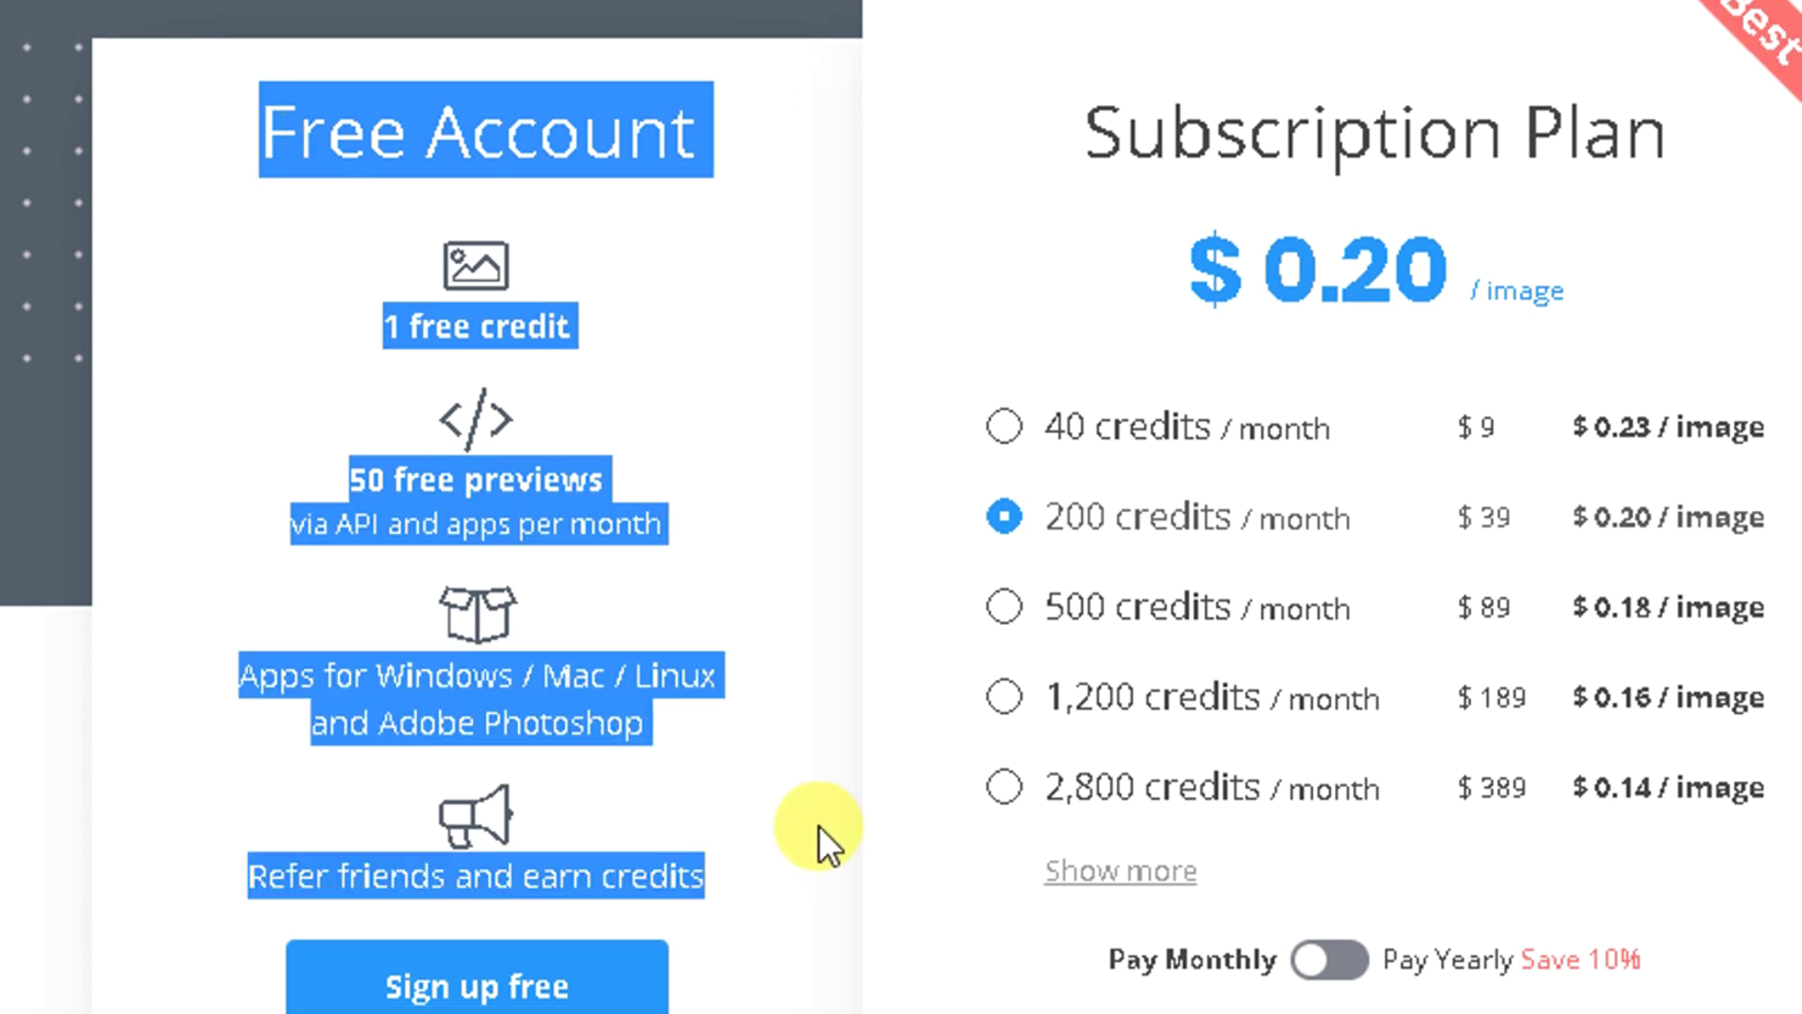
{"action": "left_click", "coordinate": [816, 824]}
{"action": "left_click_drag", "start_coordinate": [1099, 150], "coordinate": [1593, 136]}
{"action": "left_click", "coordinate": [1666, 154]}
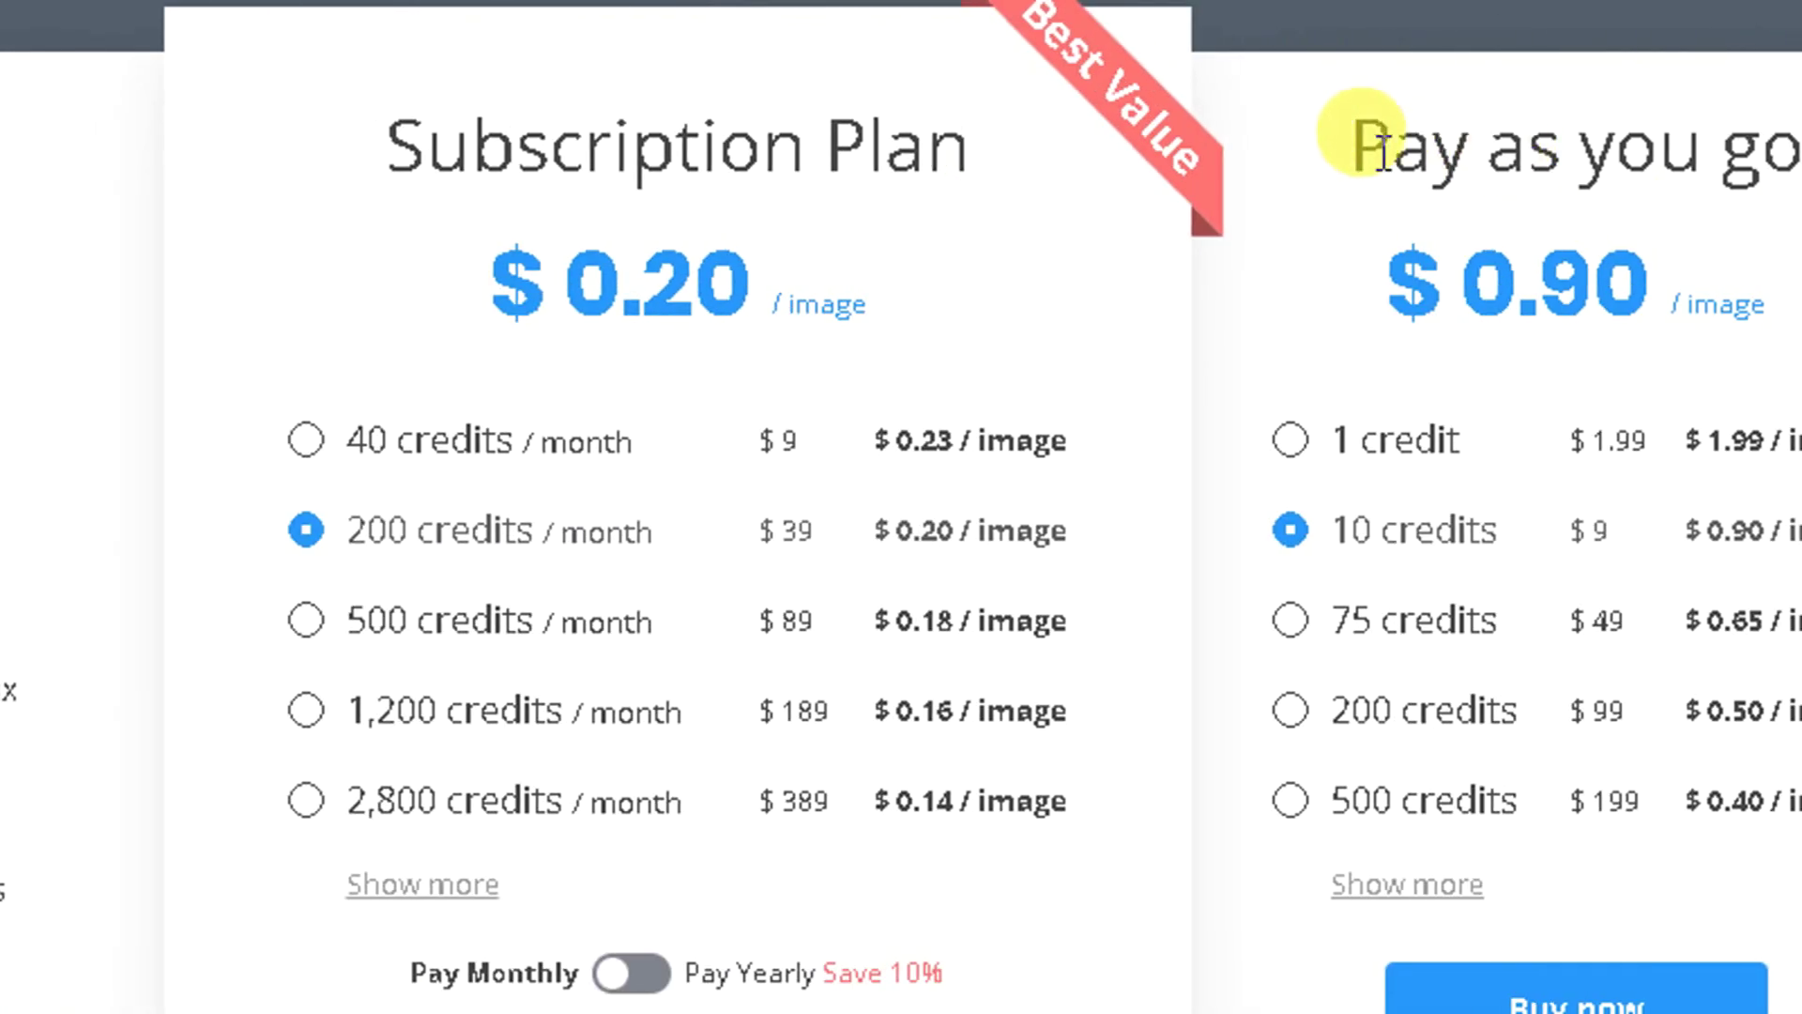
{"action": "left_click_drag", "start_coordinate": [1380, 140], "coordinate": [1691, 150]}
{"action": "left_click", "coordinate": [1502, 154]}
{"action": "left_click_drag", "start_coordinate": [329, 286], "coordinate": [603, 282]}
{"action": "left_click", "coordinate": [806, 319]}
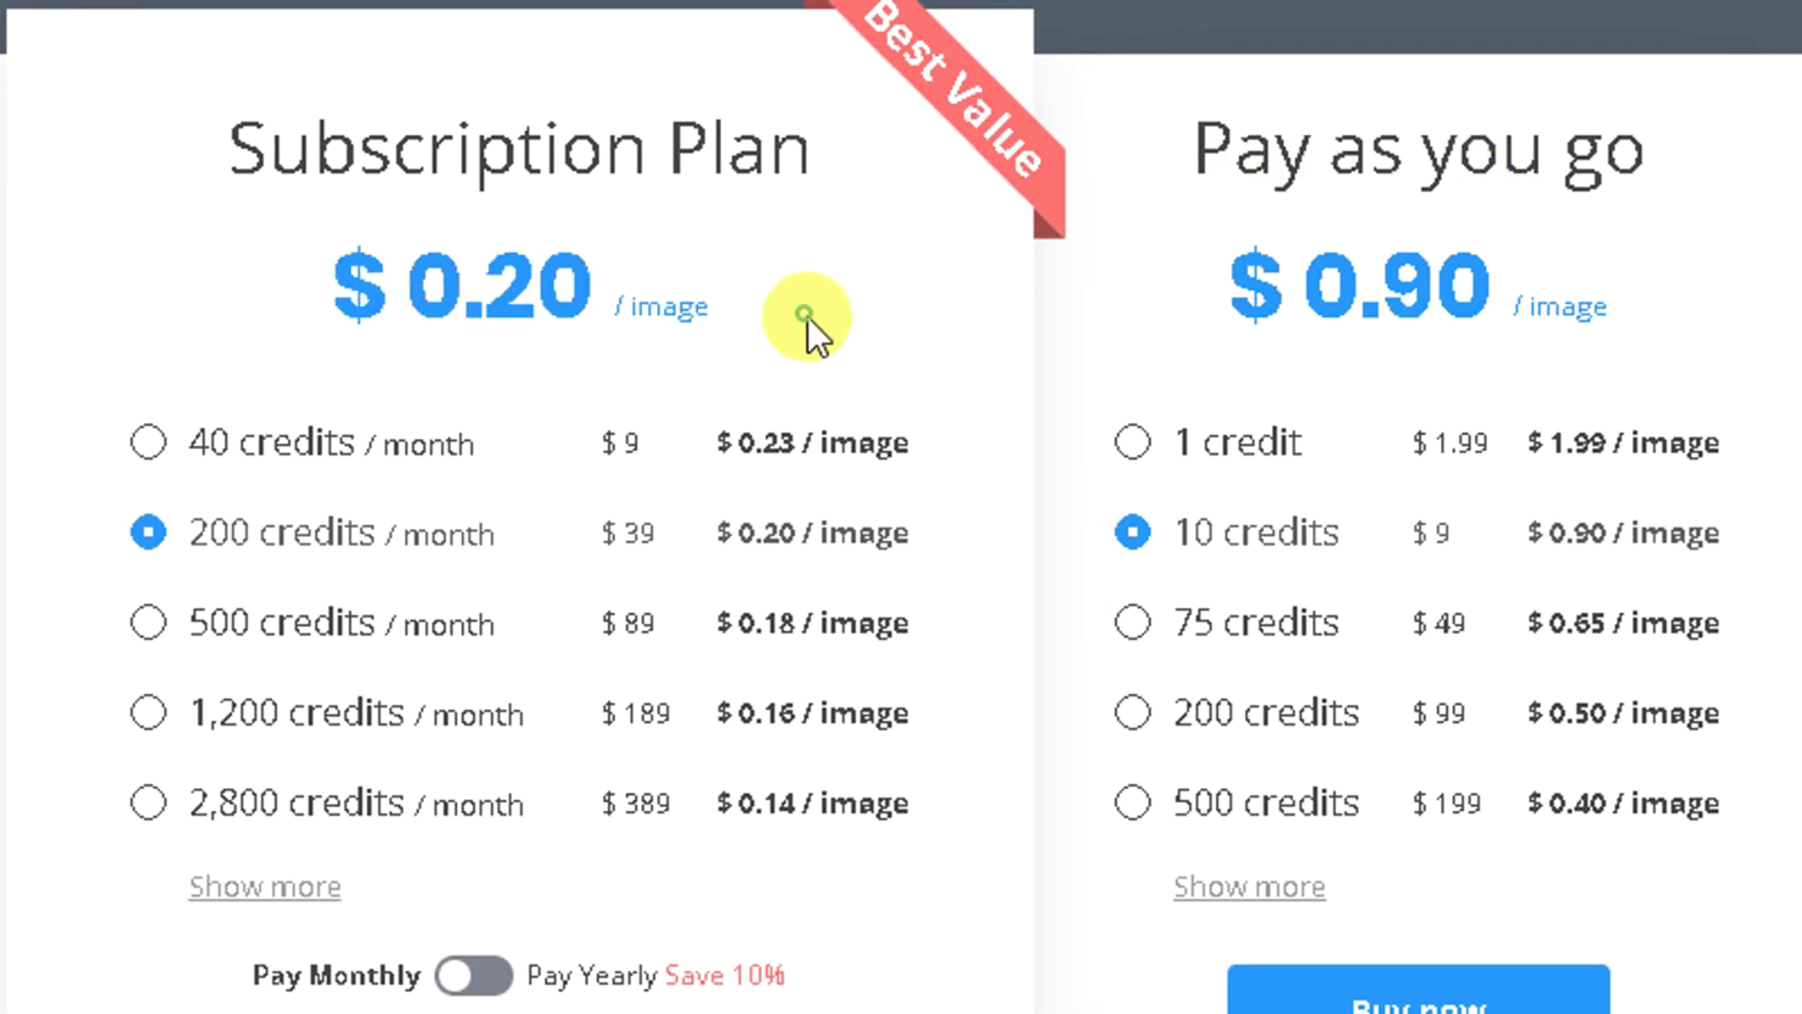
{"action": "scroll", "coordinate": [455, 830], "scroll_direction": "down", "scroll_amount": 15}
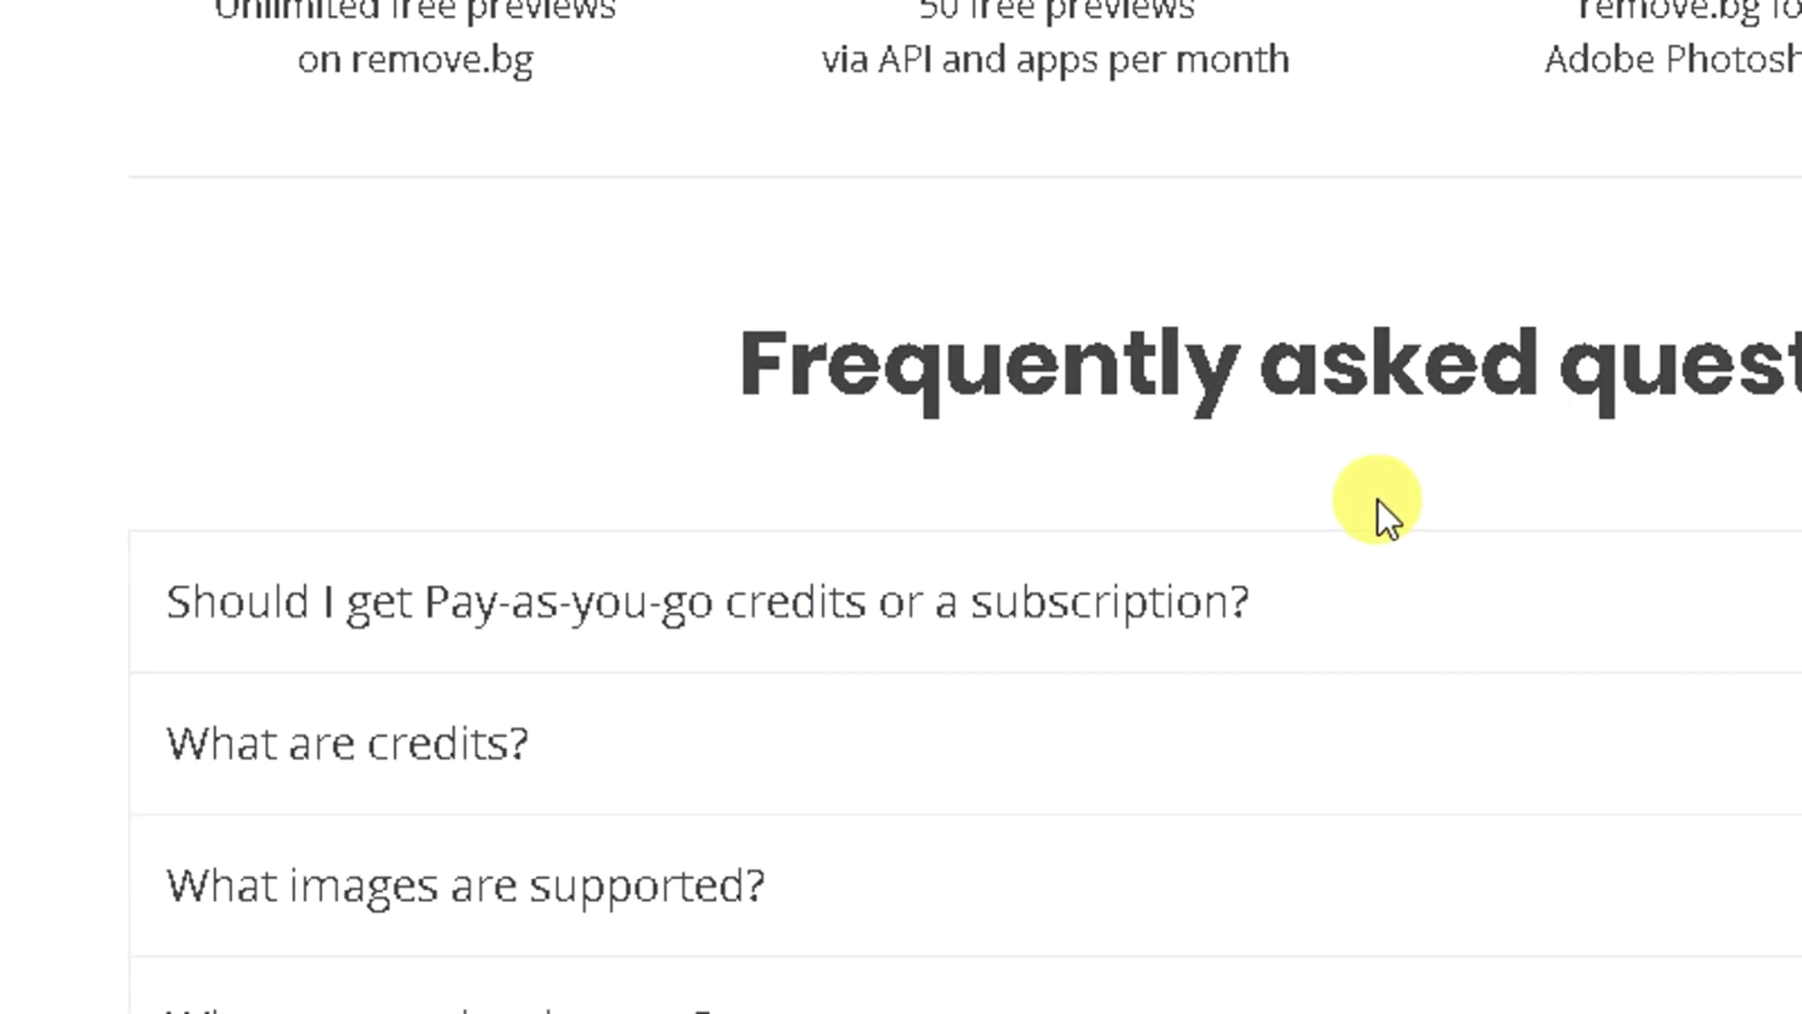
{"action": "scroll", "coordinate": [847, 221], "scroll_direction": "up", "scroll_amount": 10}
{"action": "left_click", "coordinate": [273, 233]}
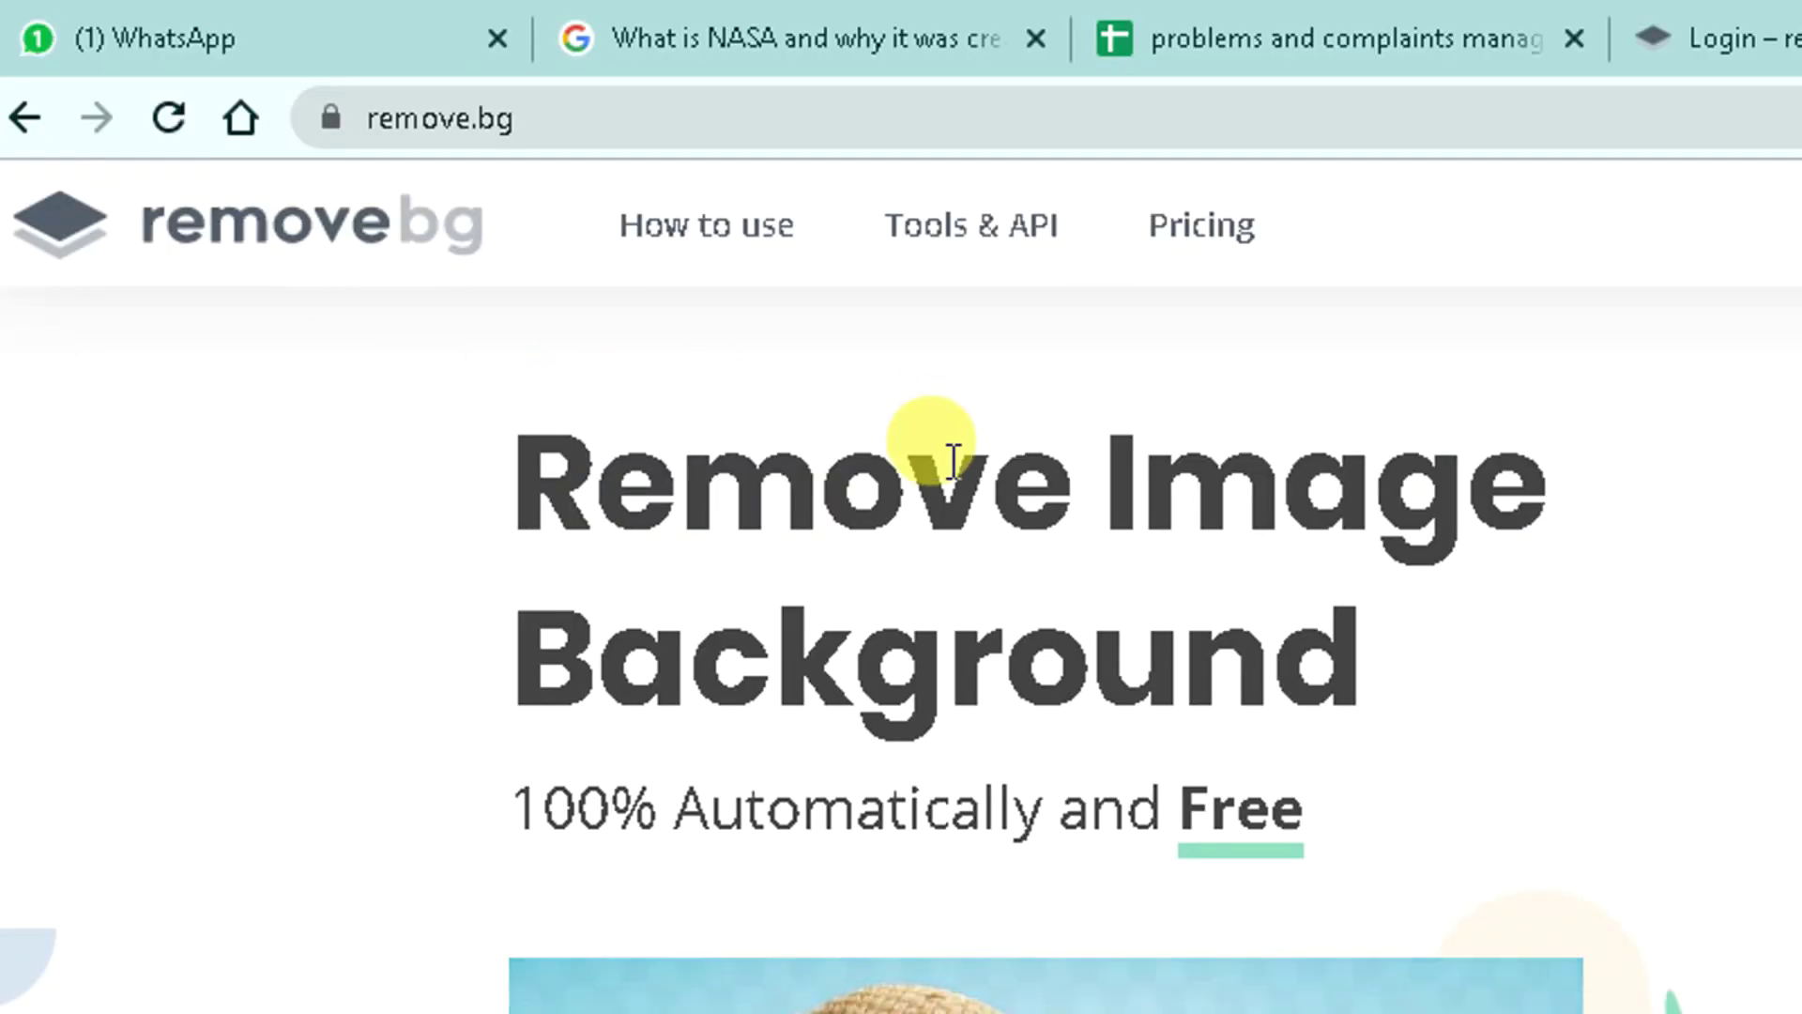